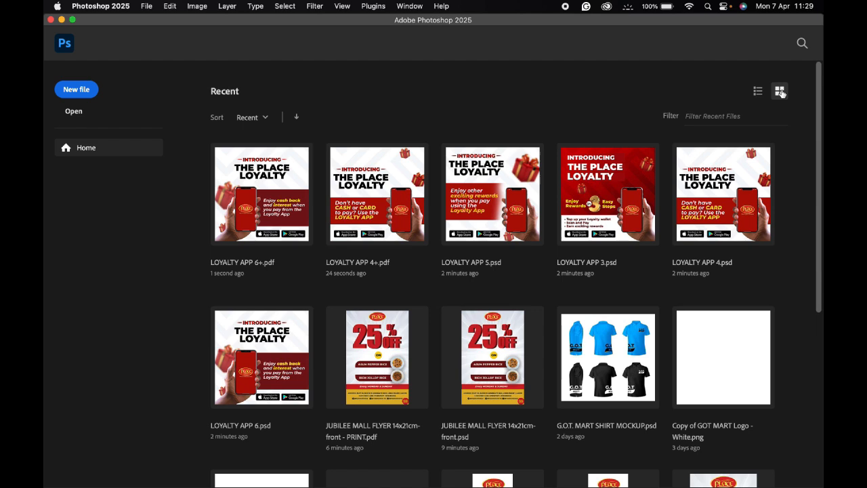
# - Switch the recent files to list view and back to the thumbnail grid
pyautogui.click(758, 92)
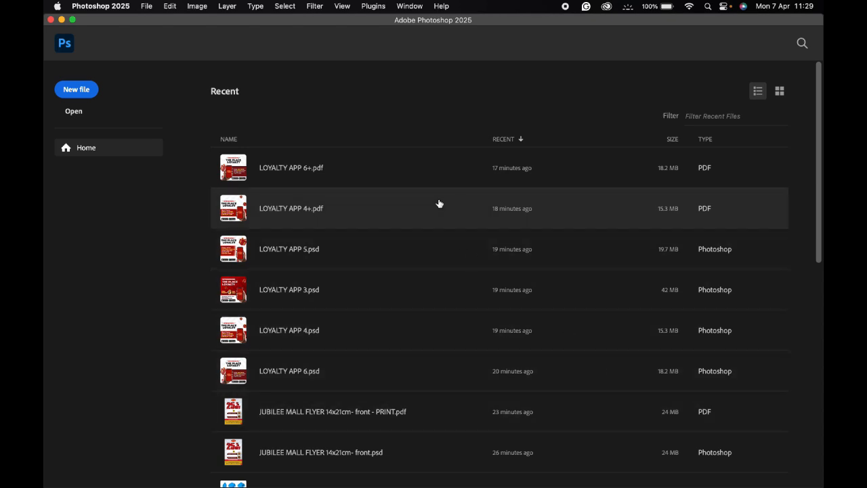
pyautogui.click(783, 90)
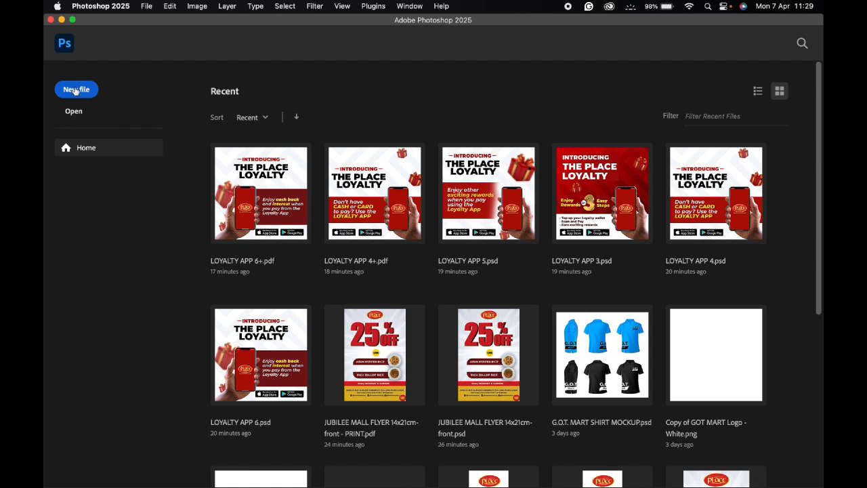
# - Start setting up a new document with inches as its measurement unit
pyautogui.click(75, 91)
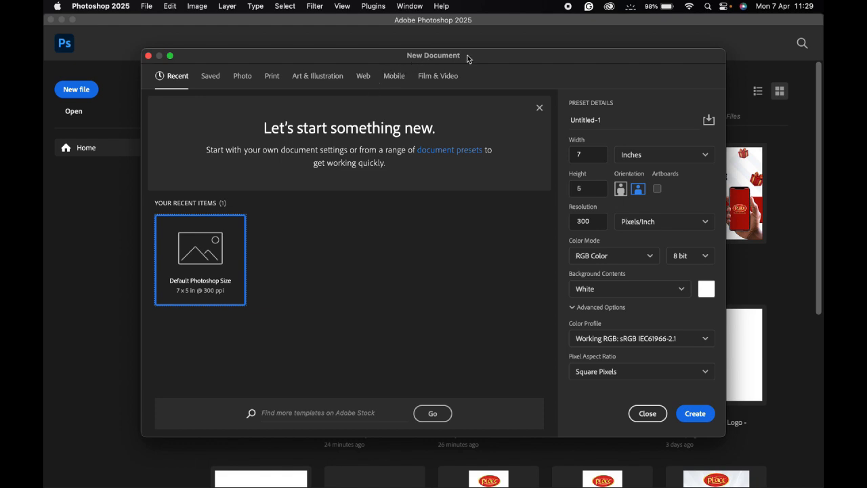
pyautogui.moveTo(467, 56); pyautogui.dragTo(433, 79)
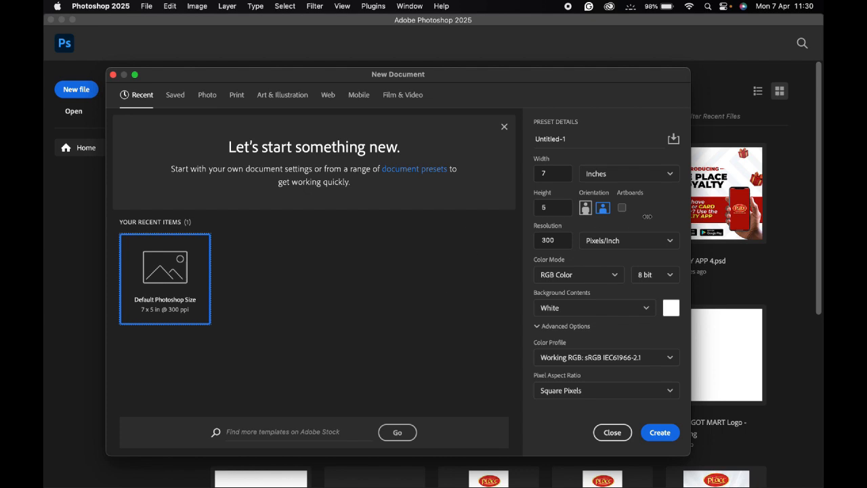
pyautogui.click(671, 175)
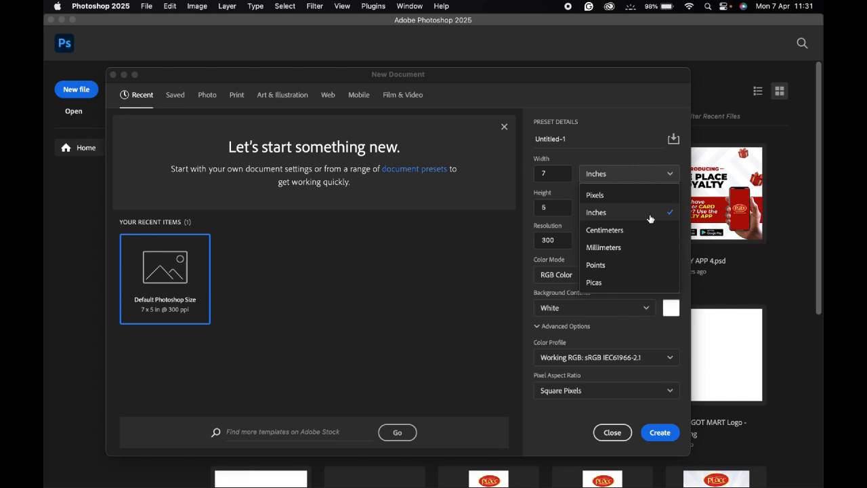
pyautogui.click(650, 218)
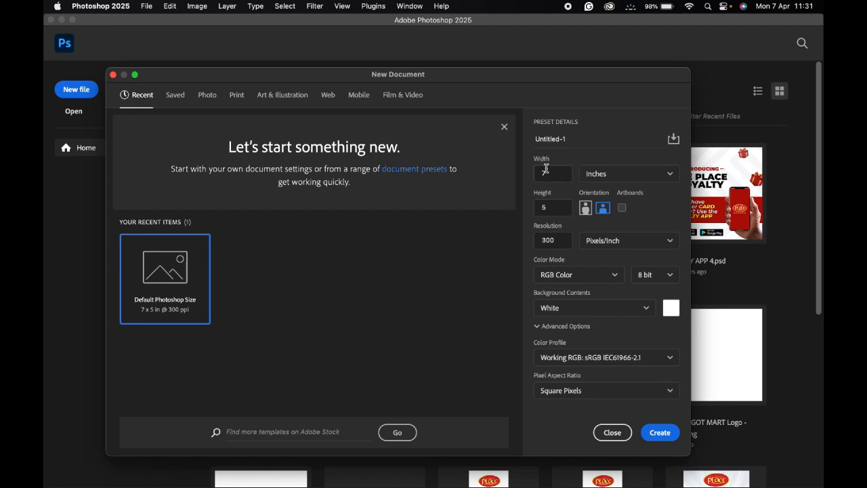
# - Set the new document to portrait orientation, 5 inches wide by 7 inches high
pyautogui.click(547, 173)
pyautogui.click(550, 208)
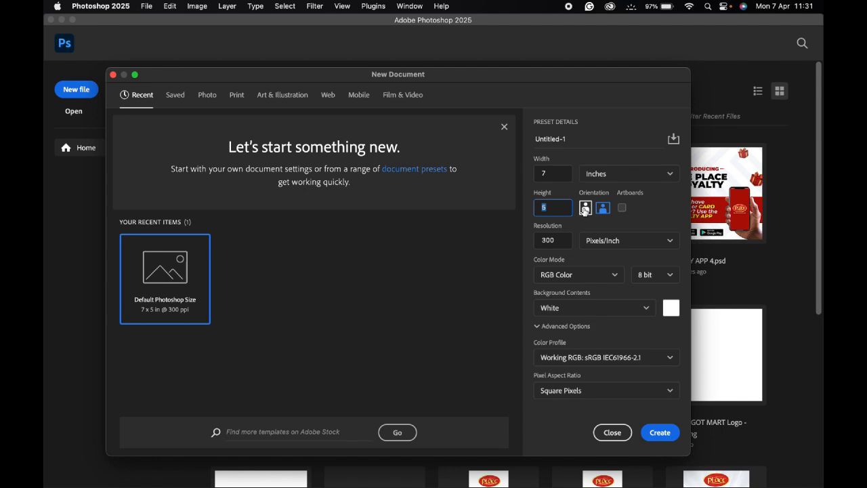
pyautogui.click(585, 208)
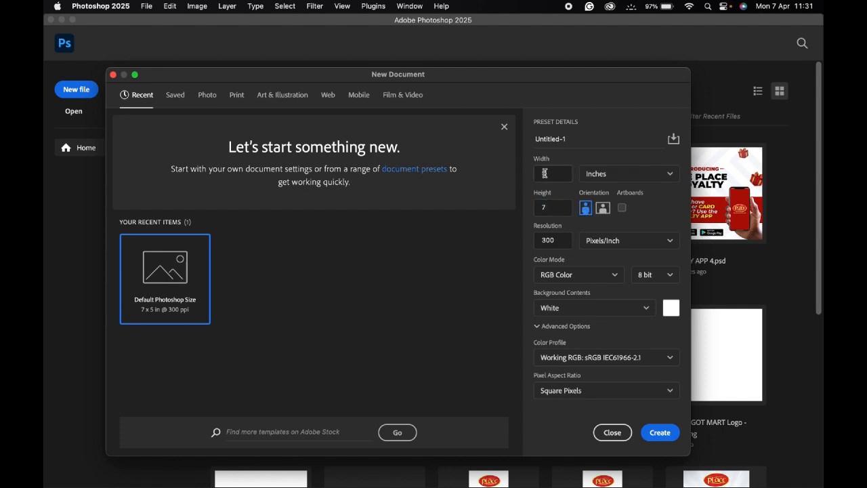
pyautogui.click(546, 173)
pyautogui.click(542, 205)
pyautogui.click(602, 208)
pyautogui.click(586, 211)
# - Set the resolution to 30 pixels/inch and create the document
pyautogui.moveTo(560, 240); pyautogui.dragTo(531, 241)
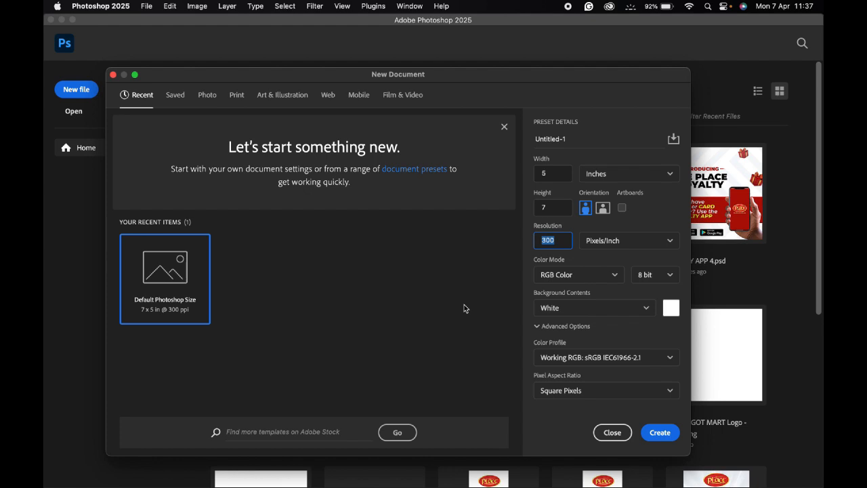
pyautogui.click(560, 239)
pyautogui.doubleClick(559, 239)
pyautogui.click(556, 240)
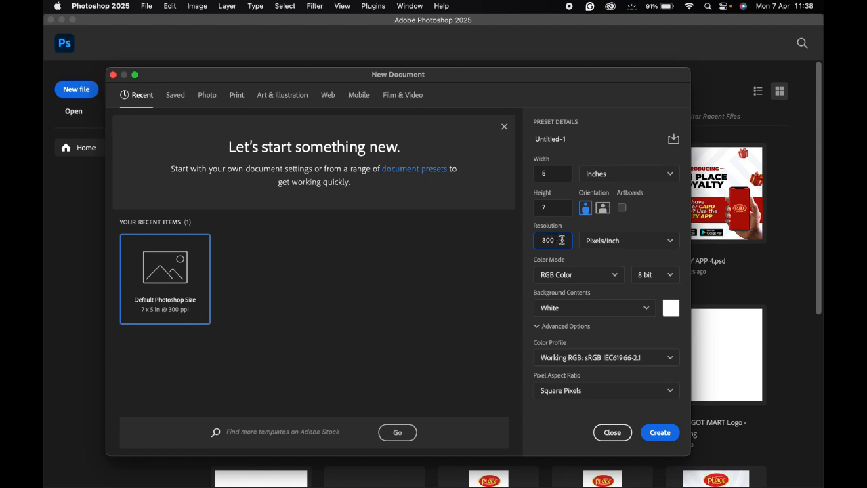
pyautogui.press('BackSpace')
pyautogui.doubleClick(553, 240)
pyautogui.click(659, 434)
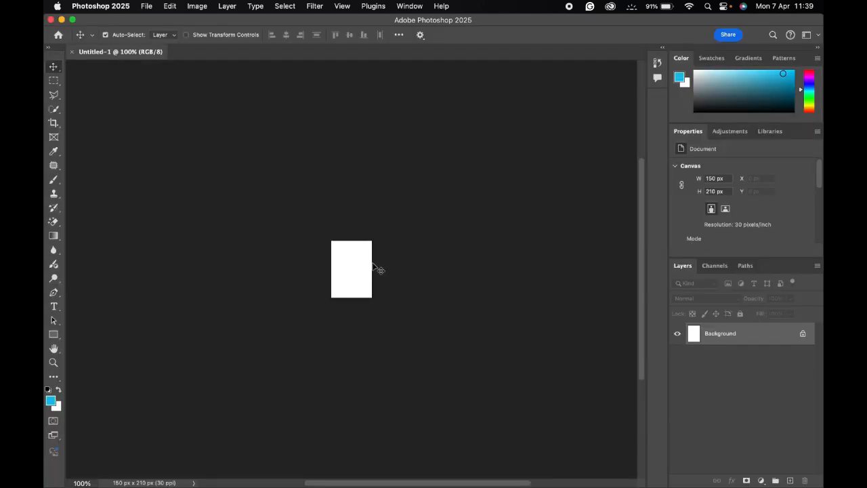
# - Draw a circle about 68 px in diameter above the middle of the canvas and fill it with red
pyautogui.press('super+0')
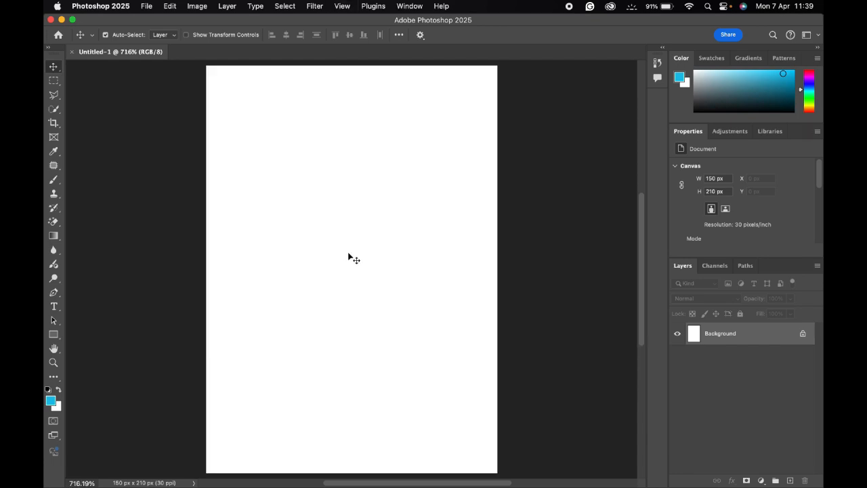
pyautogui.moveTo(54, 334); pyautogui.dragTo(93, 347)
pyautogui.click(93, 344)
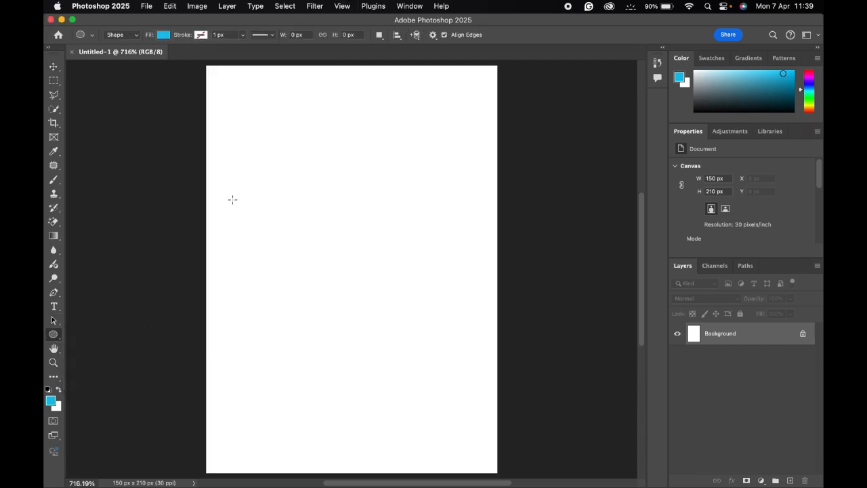
pyautogui.moveTo(271, 157); pyautogui.dragTo(406, 366)
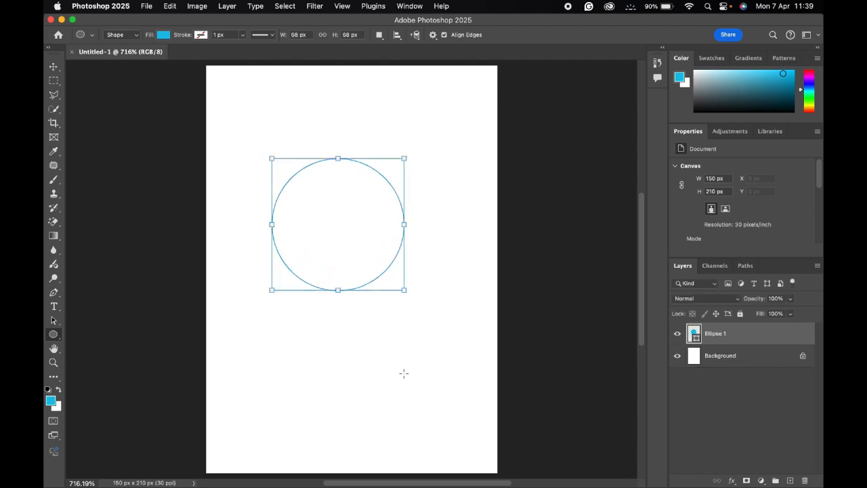
pyautogui.click(163, 35)
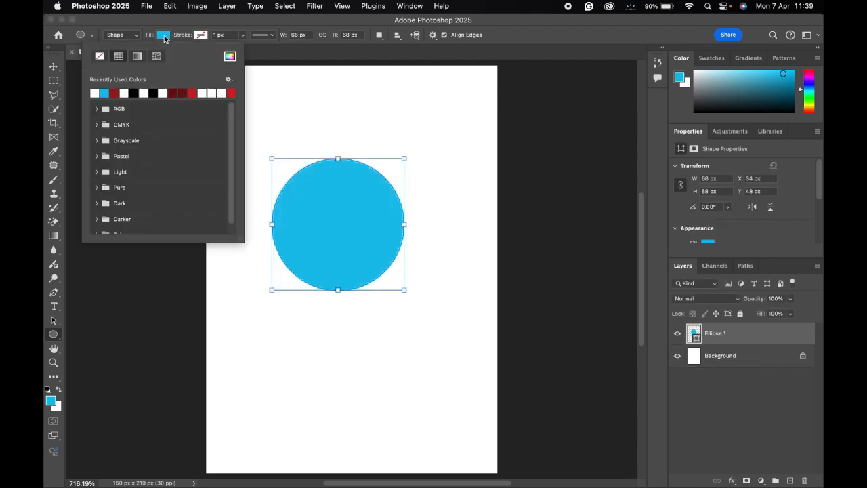
pyautogui.click(195, 92)
pyautogui.click(53, 66)
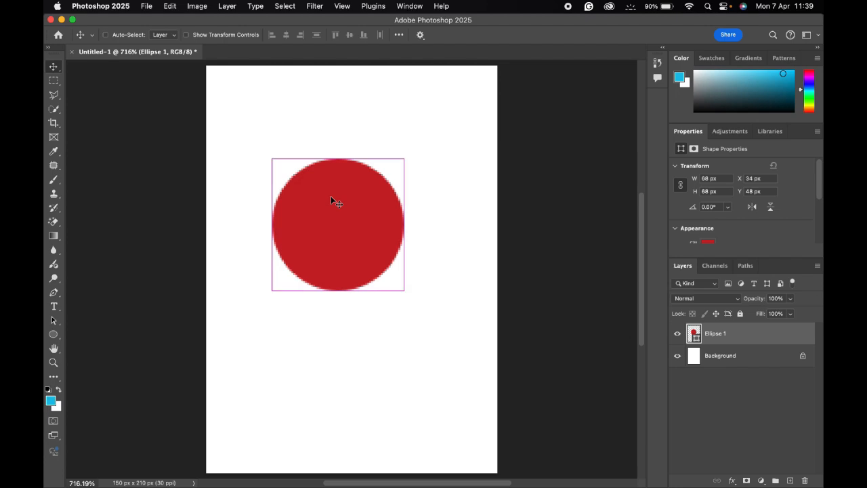
# - Examine the pixel grid inside the red circle at several magnifications up to 12800%
pyautogui.press('super+equal')
pyautogui.press('super+equal')
pyautogui.press('super+equal')
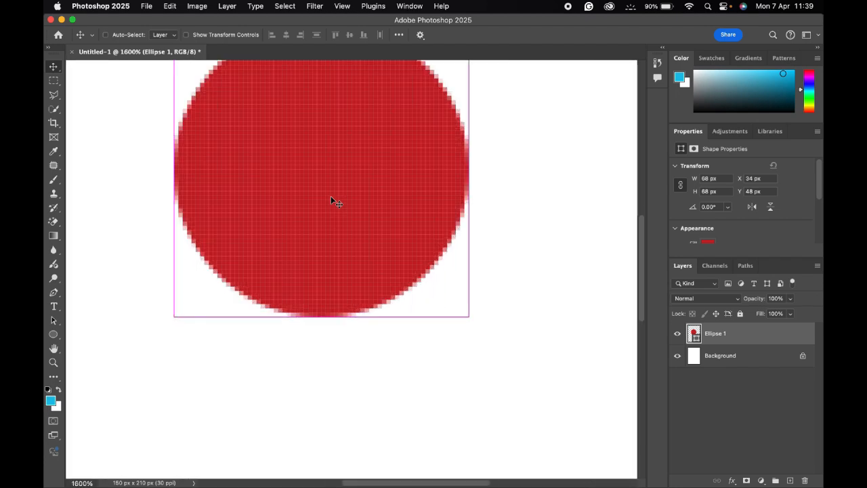
pyautogui.scroll(3, 330, 195)
pyautogui.press('super+equal')
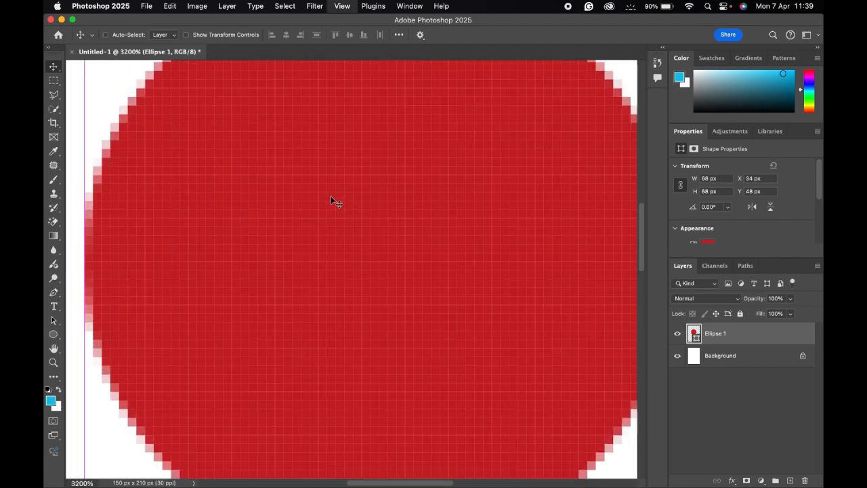
pyautogui.press('super+minus')
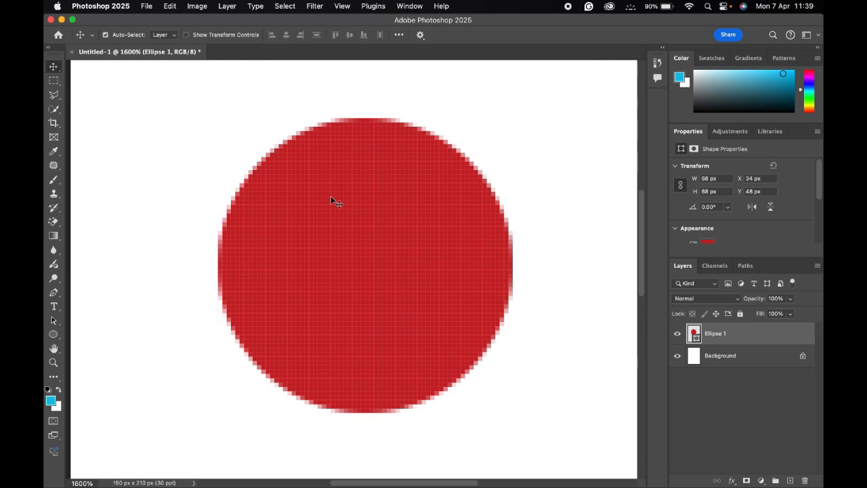
pyautogui.press('super+equal')
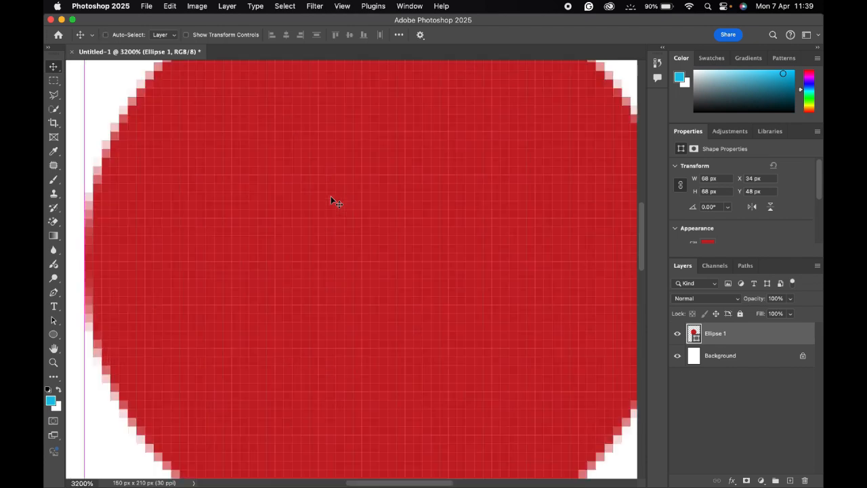
pyautogui.press('super+equal')
pyautogui.press('super+equal')
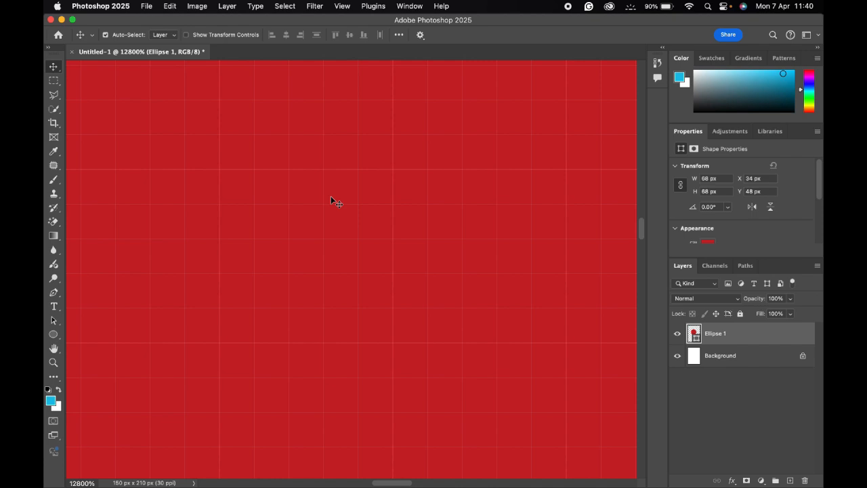
pyautogui.press('super+minus')
pyautogui.press('super+minus')
pyautogui.press('super+minus')
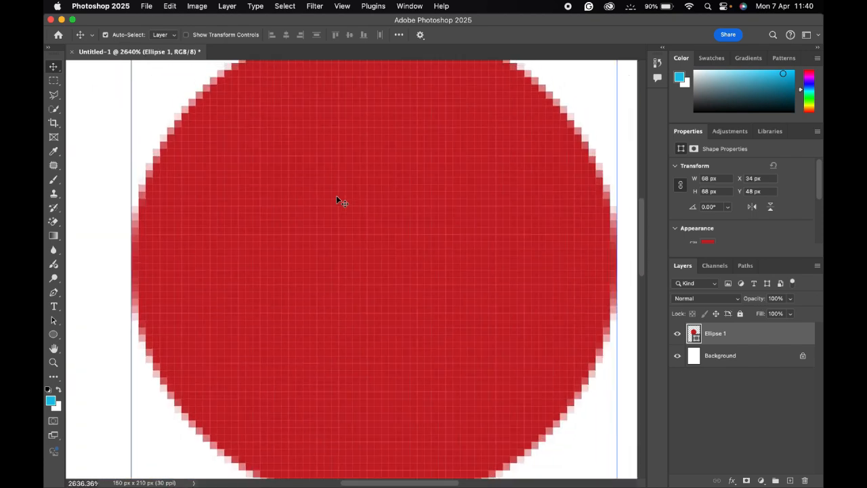
# - Examine the individual pixels along the red circle's upper-right edge at 12800% magnification
pyautogui.scroll(3, 335, 195)
pyautogui.hscroll(3, 336, 195)
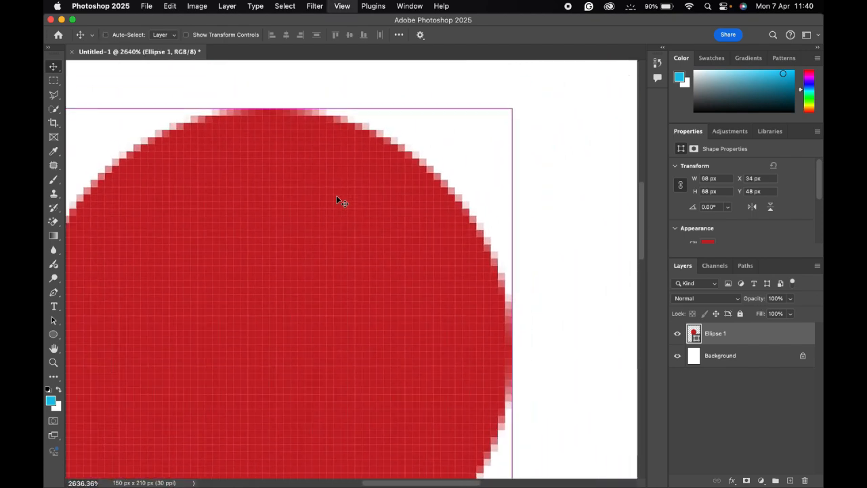
pyautogui.press('super+plus')
pyautogui.scroll(3, 337, 196)
pyautogui.hscroll(3, 336, 197)
pyautogui.press('super+plus')
pyautogui.press('super+plus')
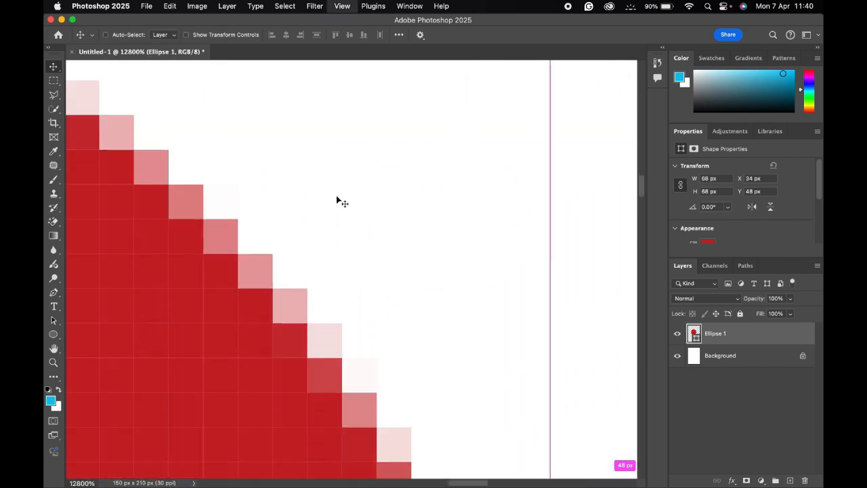
pyautogui.hscroll(-3, 336, 196)
pyautogui.scroll(-1, 337, 196)
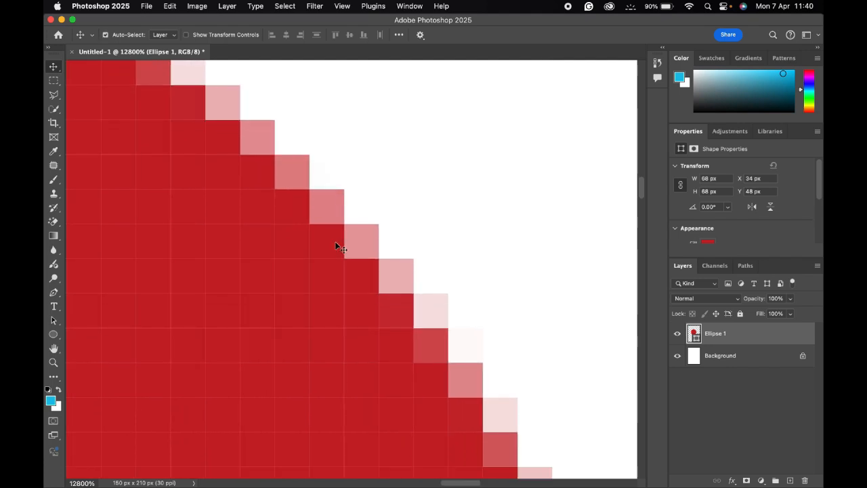
pyautogui.hscroll(1, 336, 245)
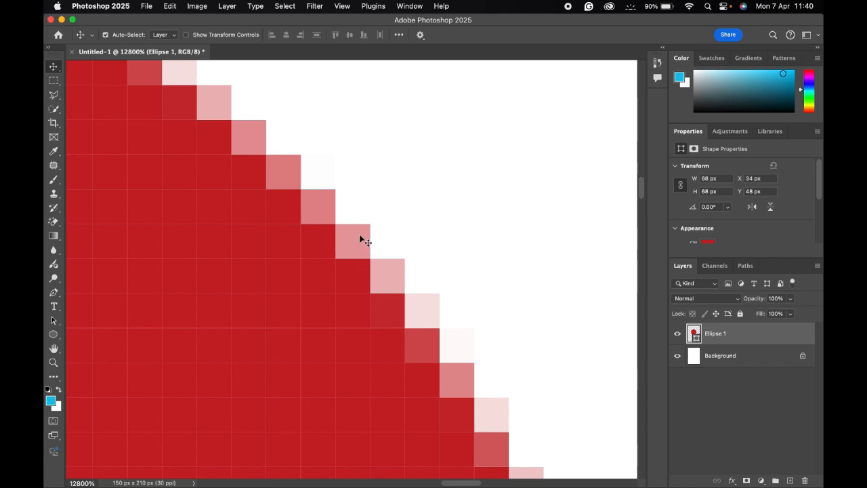
pyautogui.scroll(-5, 418, 333)
pyautogui.hscroll(2, 418, 333)
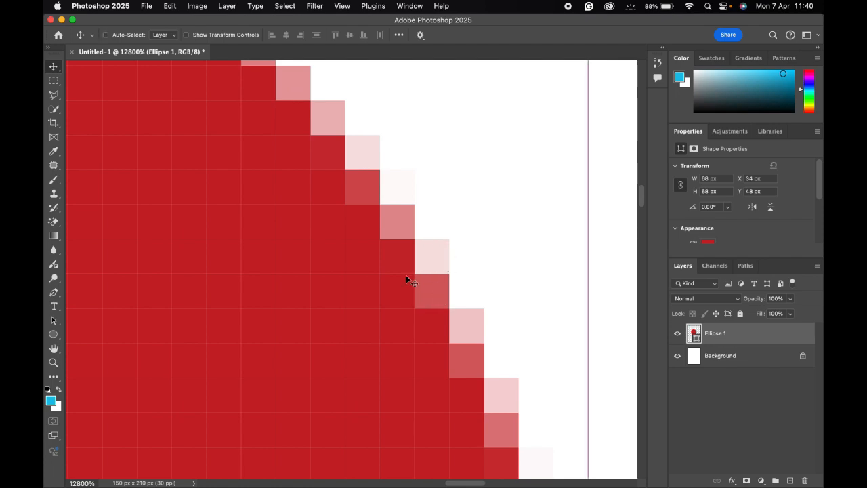
# - Move the red circle to the horizontal centre of the canvas, at about X 41 px, Y 53 px
pyautogui.press('super+0')
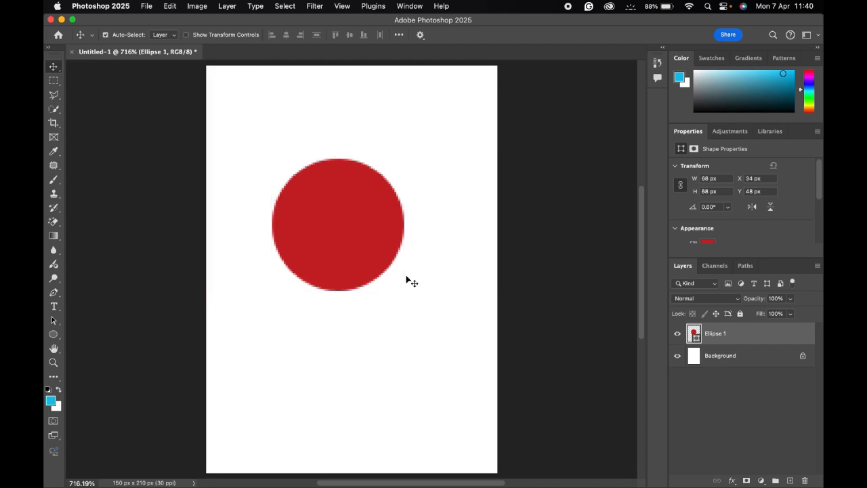
pyautogui.scroll(3, 357, 250)
pyautogui.hscroll(-2, 357, 250)
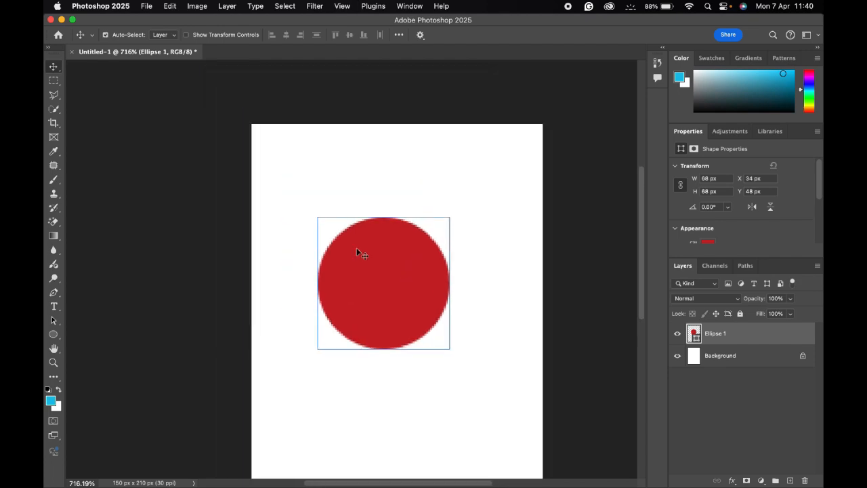
pyautogui.scroll(-1, 356, 250)
pyautogui.hscroll(1, 356, 250)
pyautogui.scroll(-3, 356, 252)
pyautogui.hscroll(2, 356, 252)
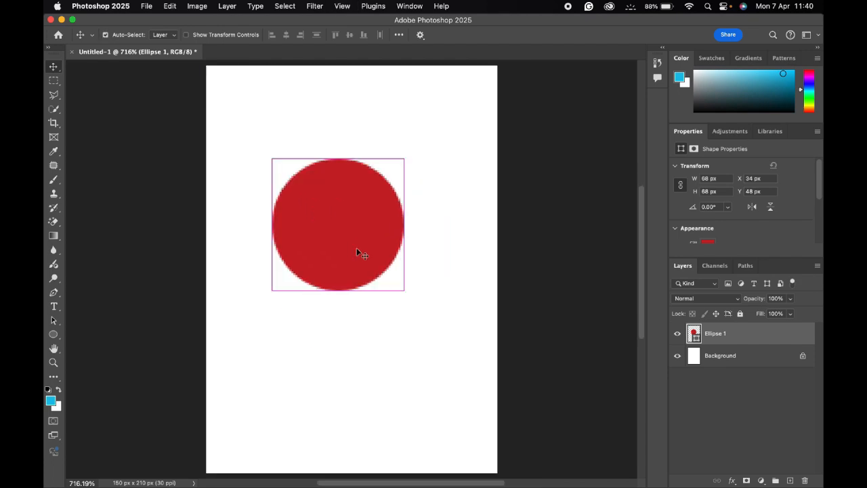
pyautogui.moveTo(364, 251); pyautogui.dragTo(378, 261)
# - Change the image resolution to 300 pixels/inch with automatic resampling, keeping the 5 by 7 inch size
pyautogui.click(197, 8)
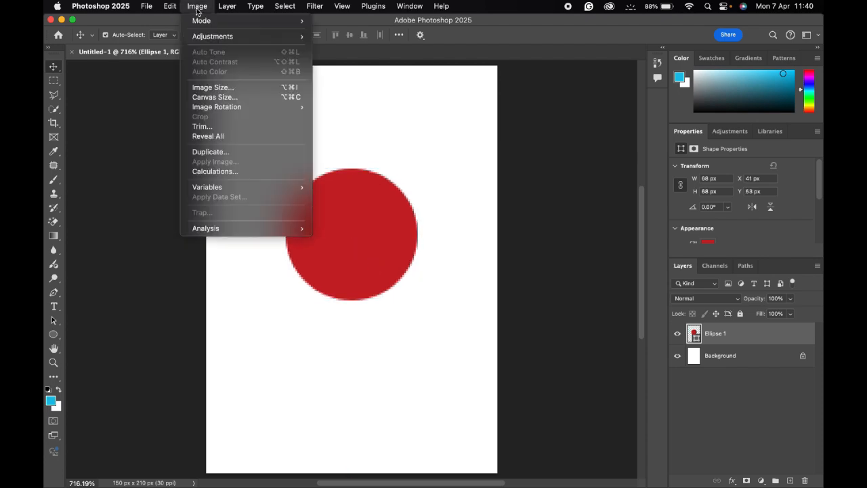
pyautogui.click(221, 88)
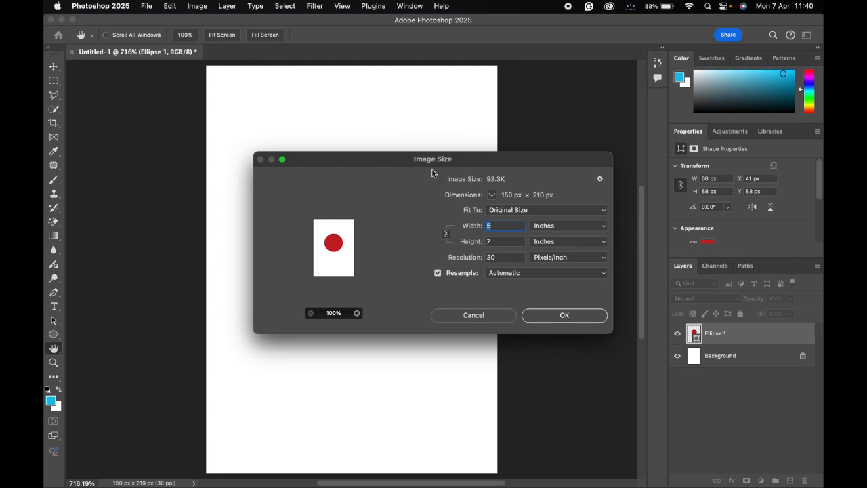
pyautogui.doubleClick(502, 258)
pyautogui.click(508, 257)
pyautogui.write('0')
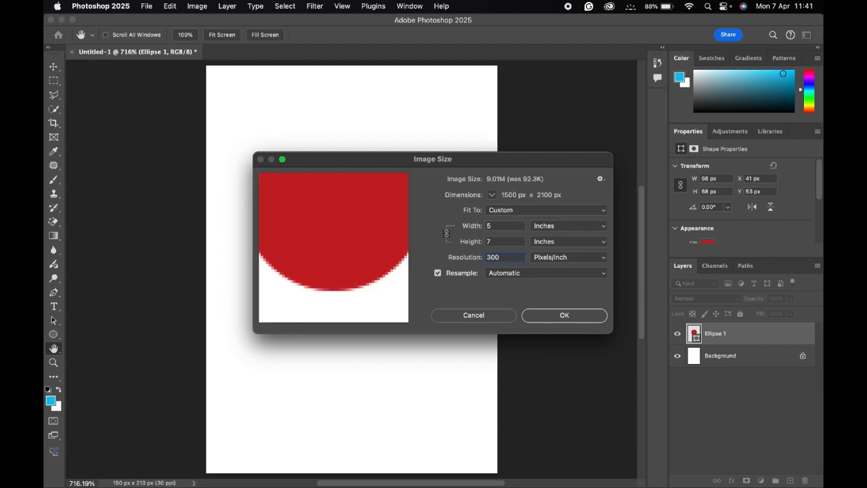
pyautogui.click(545, 319)
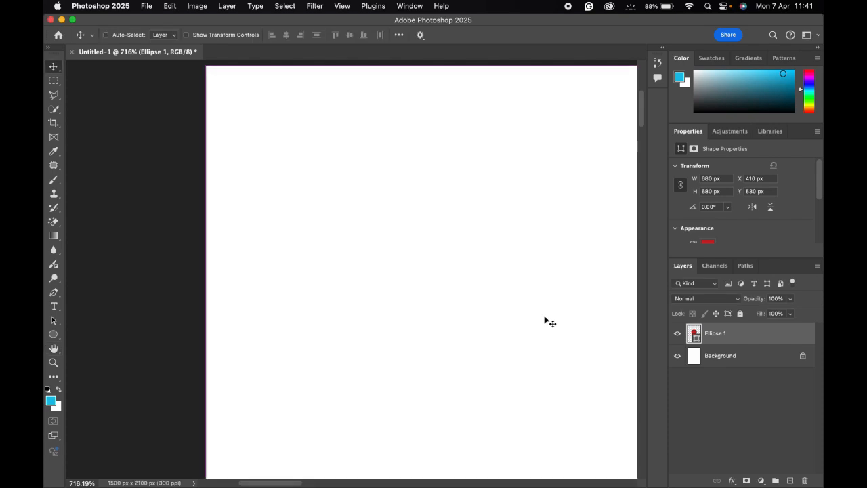
pyautogui.press('super+0')
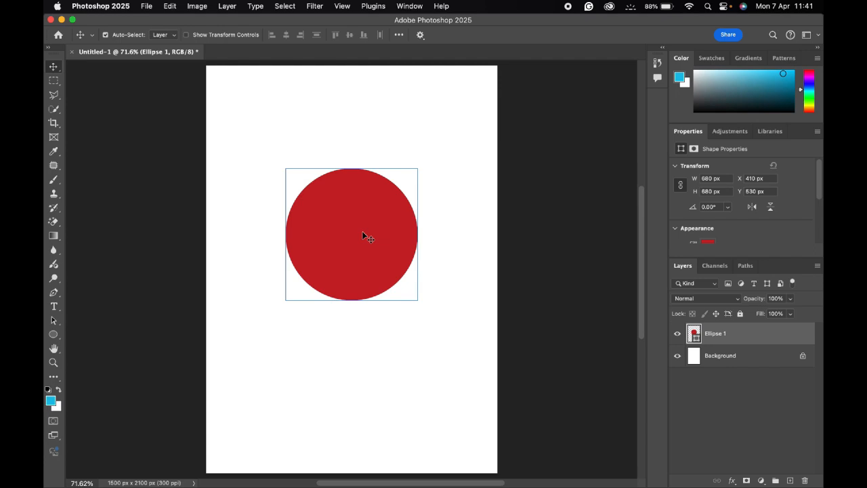
# - Examine the pixel grid inside the red circle of the 300 ppi document at increasing magnifications up to 12800%
pyautogui.press('super+equal')
pyautogui.press('super+equal')
pyautogui.press('super+equal')
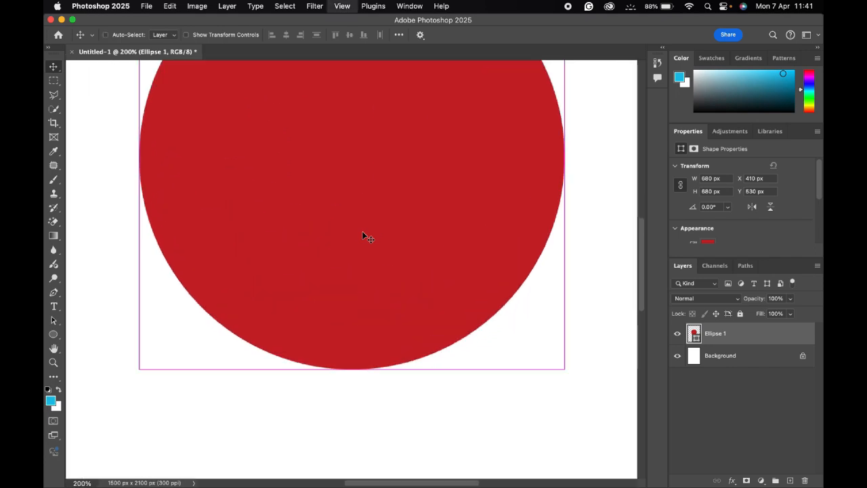
pyautogui.scroll(3, 362, 237)
pyautogui.press('super+equal')
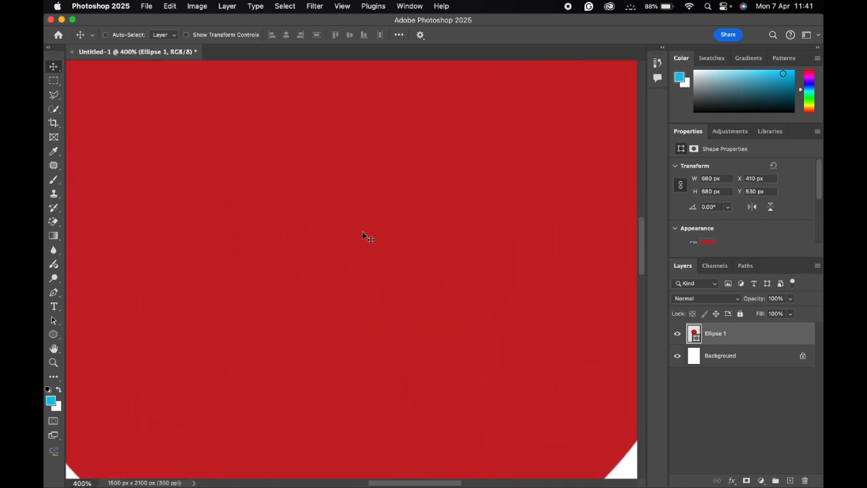
pyautogui.press('super+equal')
pyautogui.press('super+equal')
pyautogui.press('super+equal')
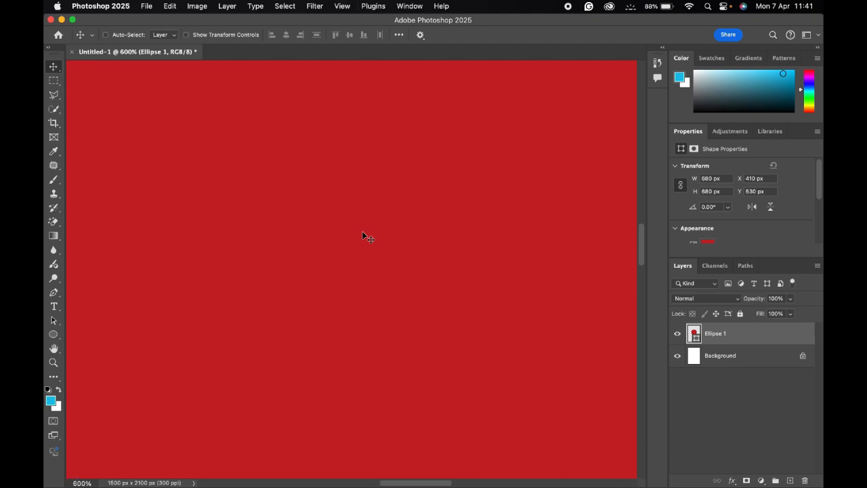
pyautogui.press('super+equal')
pyautogui.press('super+equal')
pyautogui.press('super+equal')
pyautogui.press('super+equal')
pyautogui.press('super+equal')
pyautogui.press('super+equal')
pyautogui.press('super+equal')
pyautogui.press('super+equal')
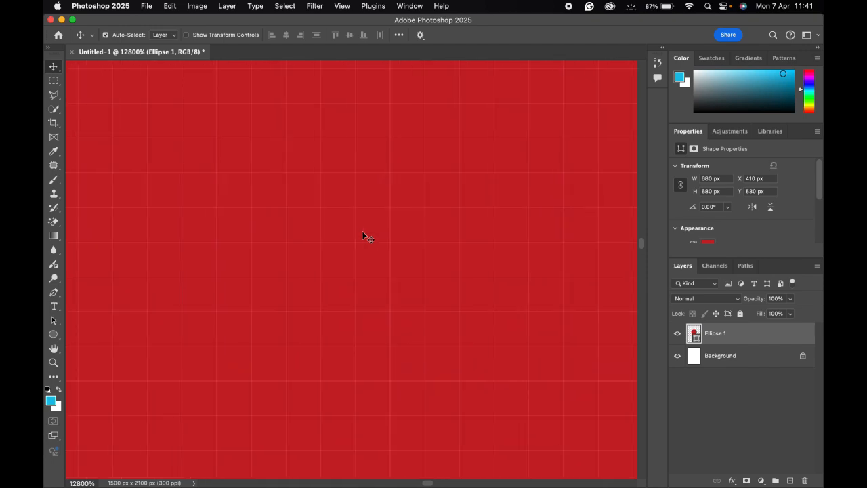
# - Examine the pixels along the 300 ppi circle's right edge up close, then view the whole canvas again
pyautogui.hscroll(5, 363, 237)
pyautogui.scroll(-3, 366, 236)
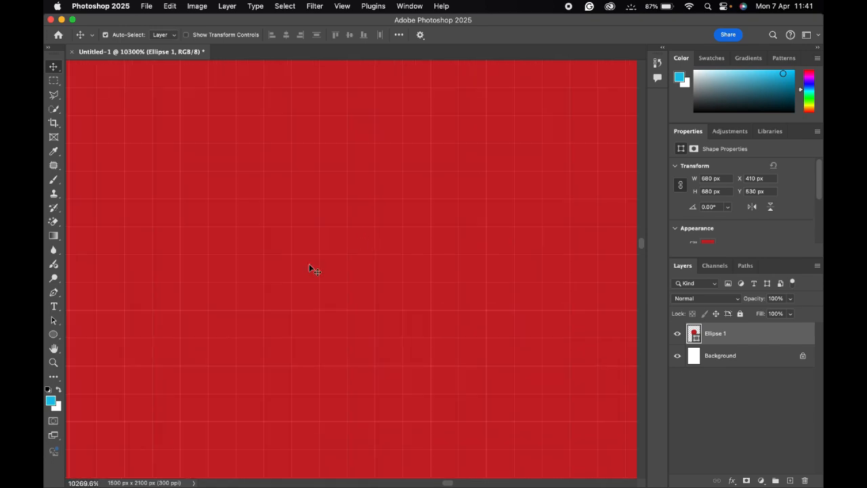
pyautogui.hscroll(3, 304, 265)
pyautogui.hscroll(5, 304, 266)
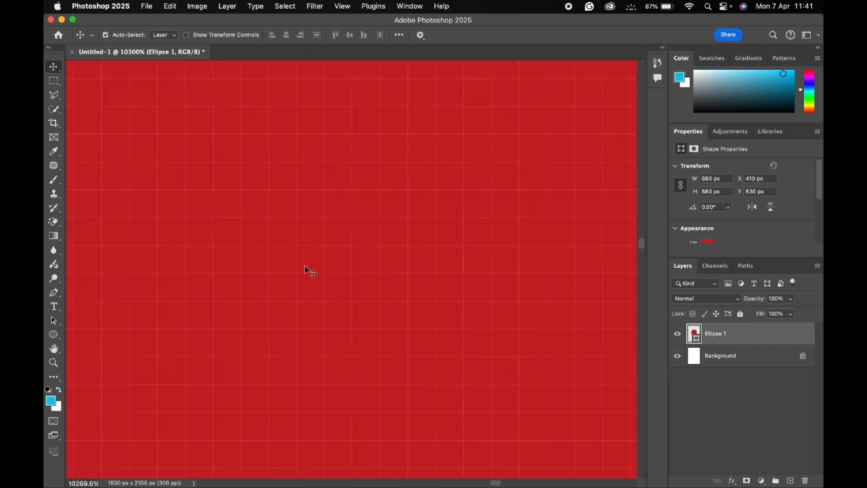
pyautogui.scroll(-2, 305, 267)
pyautogui.hscroll(-3, 316, 271)
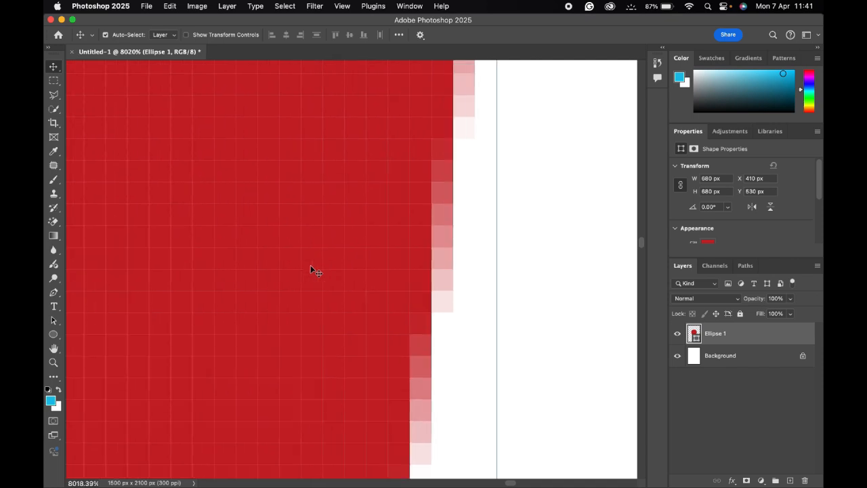
pyautogui.hscroll(3, 315, 270)
pyautogui.hscroll(-1, 349, 354)
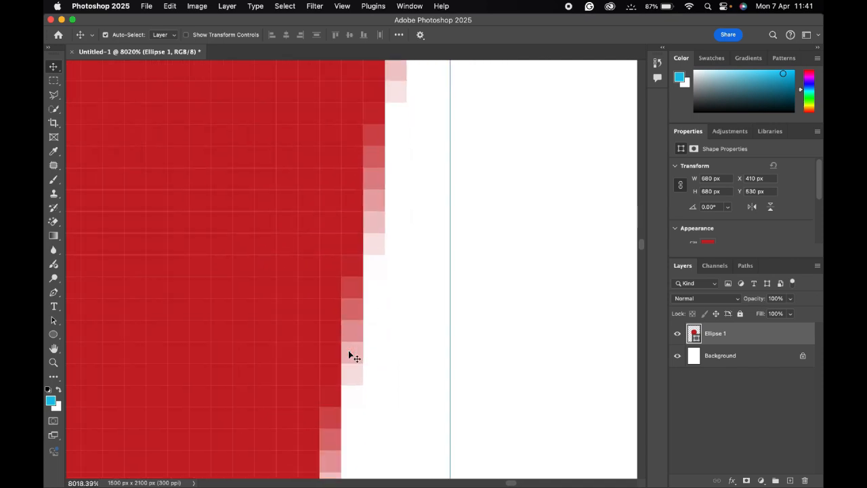
pyautogui.scroll(2, 348, 353)
pyautogui.scroll(-2, 348, 354)
pyautogui.hscroll(-1, 348, 353)
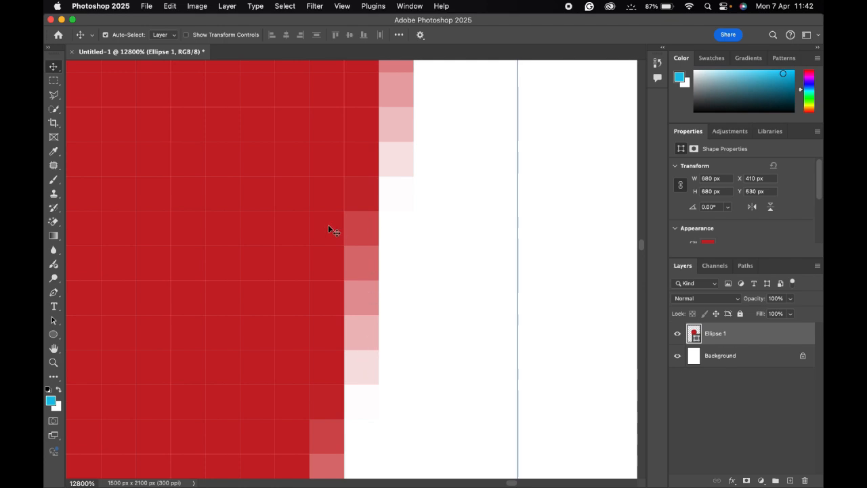
pyautogui.moveTo(400, 390); pyautogui.dragTo(329, 234)
pyautogui.scroll(-8, 323, 275)
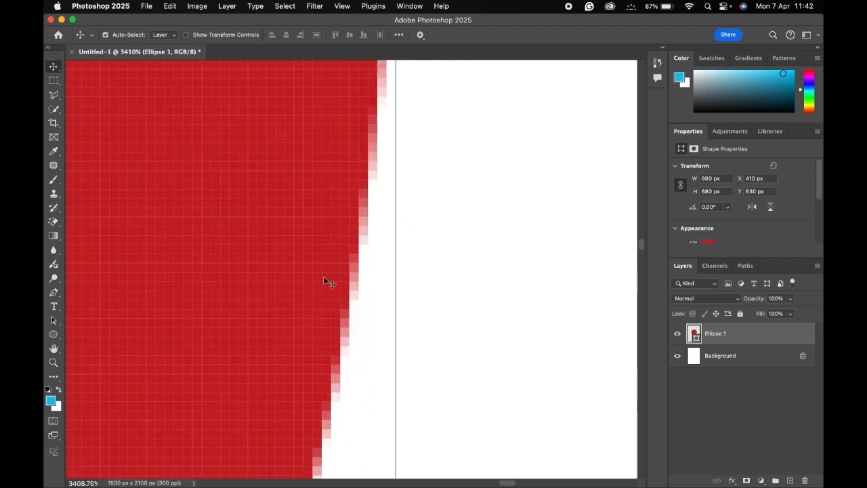
pyautogui.scroll(-4, 323, 276)
pyautogui.scroll(-8, 324, 287)
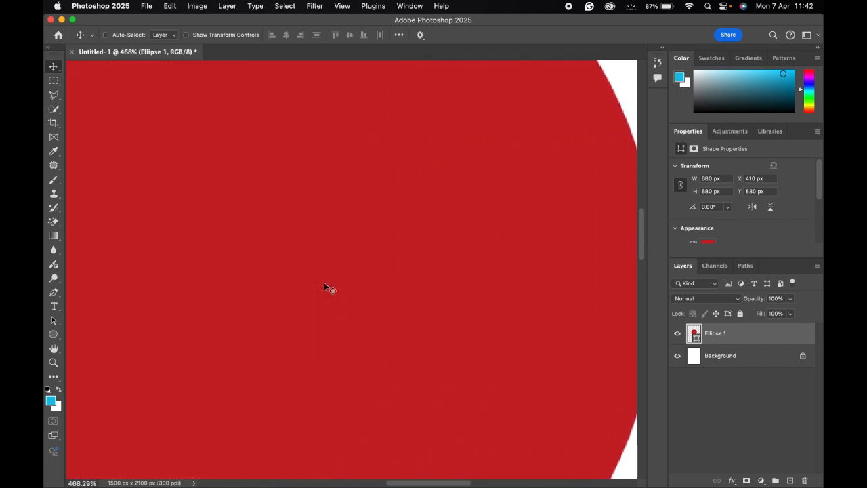
pyautogui.press('super+0')
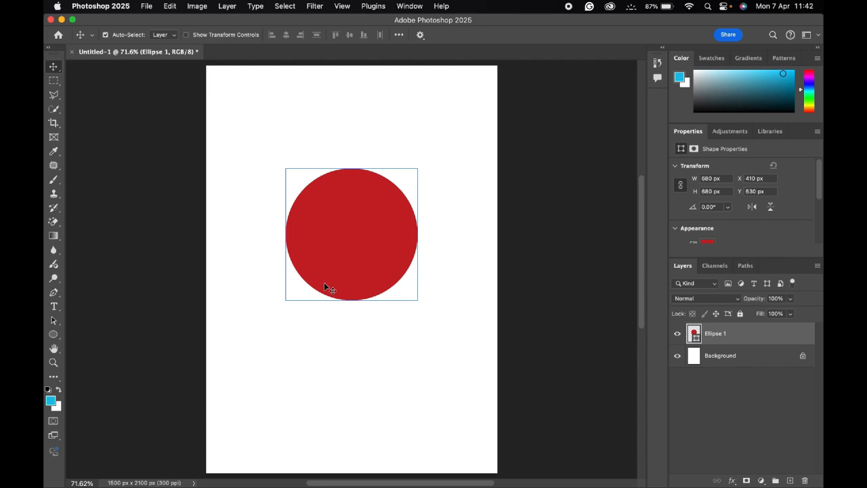
# - Close the Untitled-1 document without saving it and start setting up a new document
pyautogui.click(72, 52)
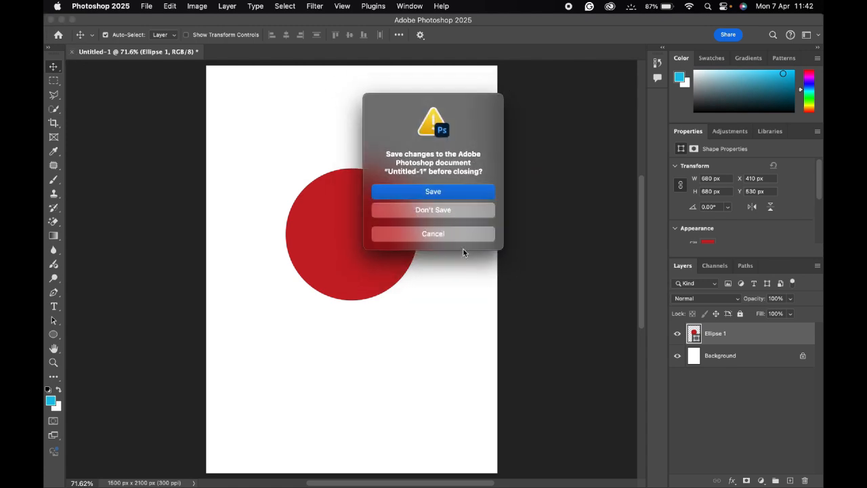
pyautogui.click(473, 210)
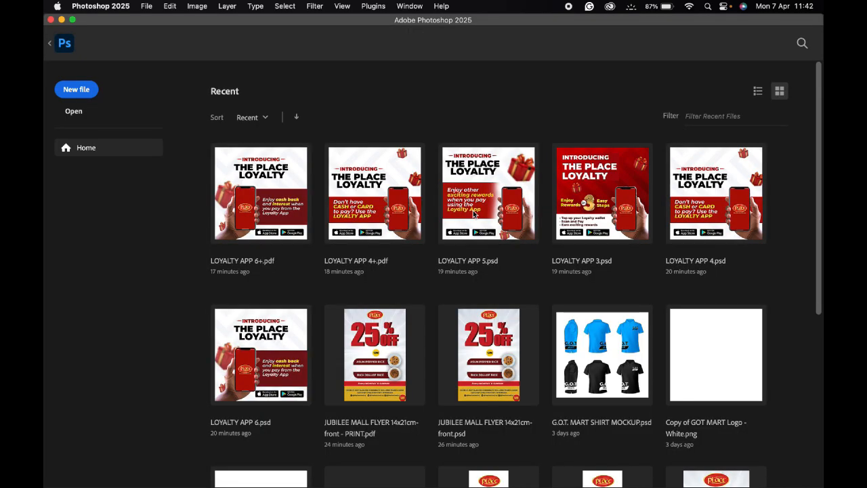
pyautogui.click(83, 95)
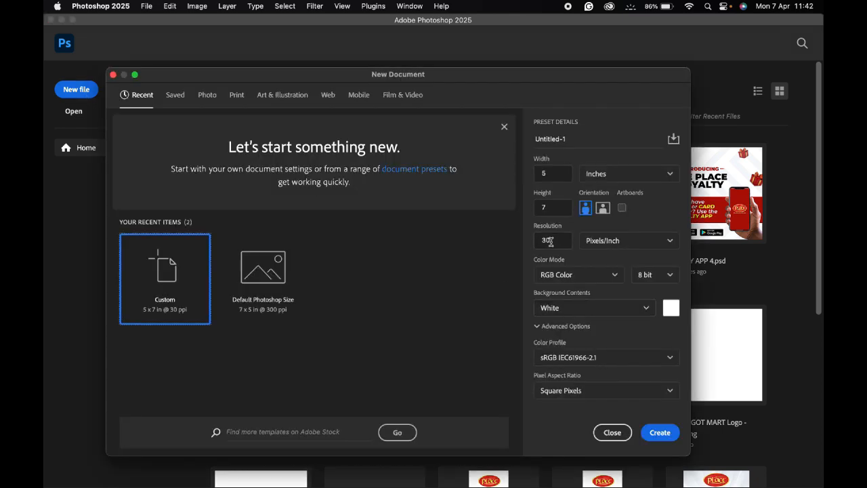
# - Review the colour mode options for the new document and keep RGB Color
pyautogui.click(615, 275)
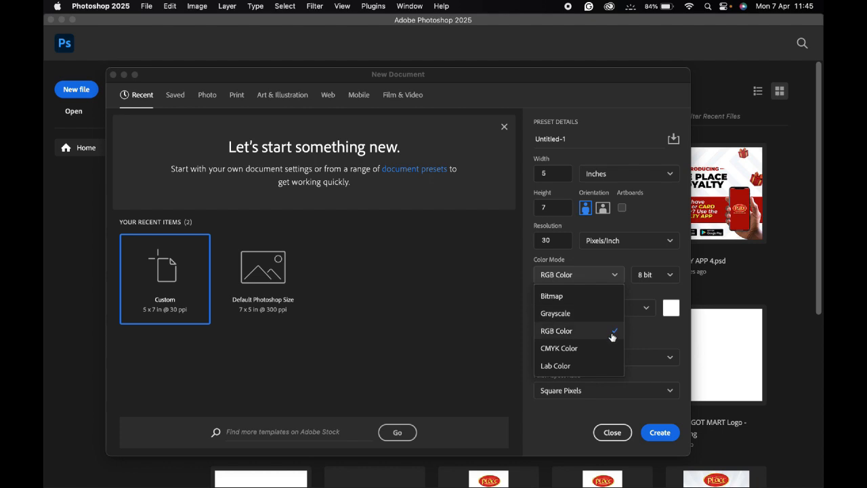
pyautogui.click(613, 337)
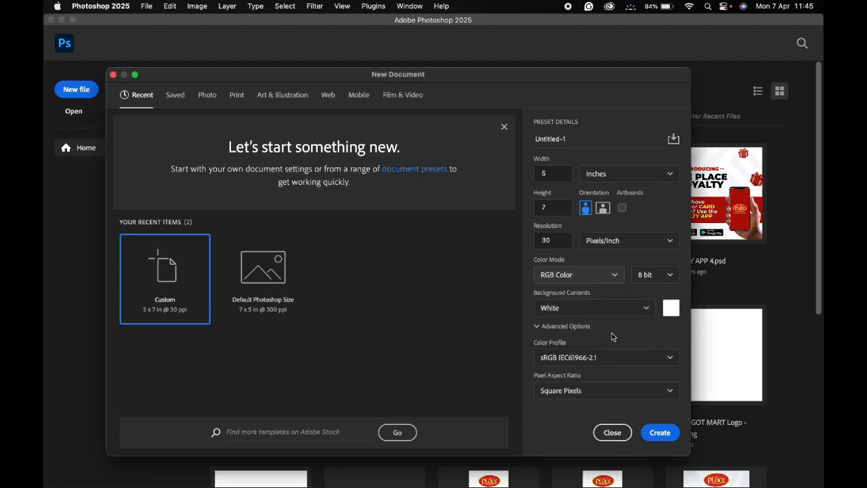
pyautogui.click(613, 275)
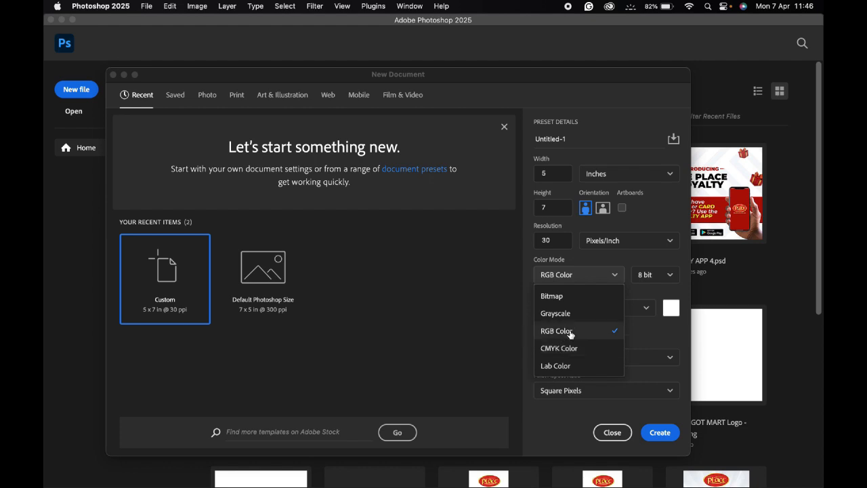
pyautogui.click(571, 335)
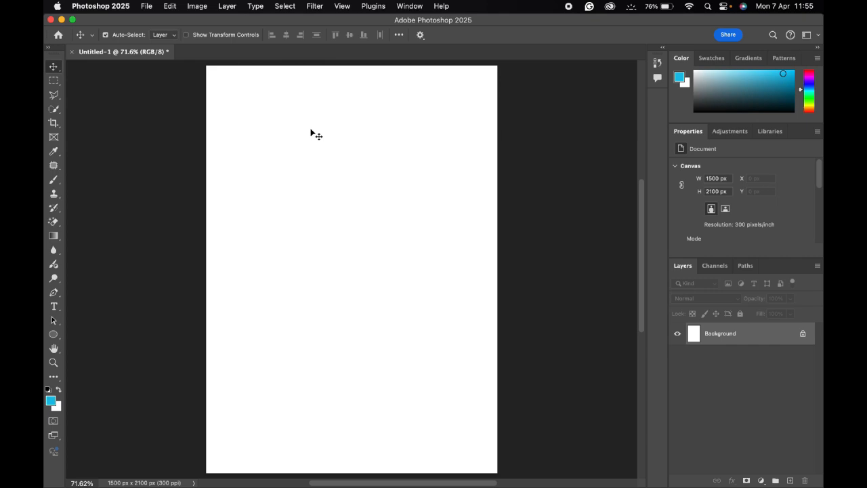
# - Draw a circle about 959 px in diameter on the upper half of the canvas and fill it with red
pyautogui.press('u')
pyautogui.press('v')
pyautogui.click(53, 334)
pyautogui.moveTo(260, 131); pyautogui.dragTo(447, 355)
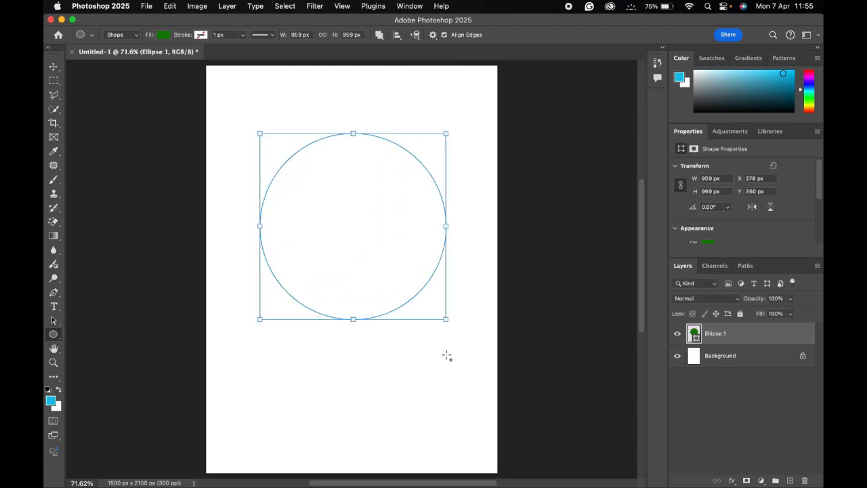
pyautogui.click(163, 34)
pyautogui.click(134, 92)
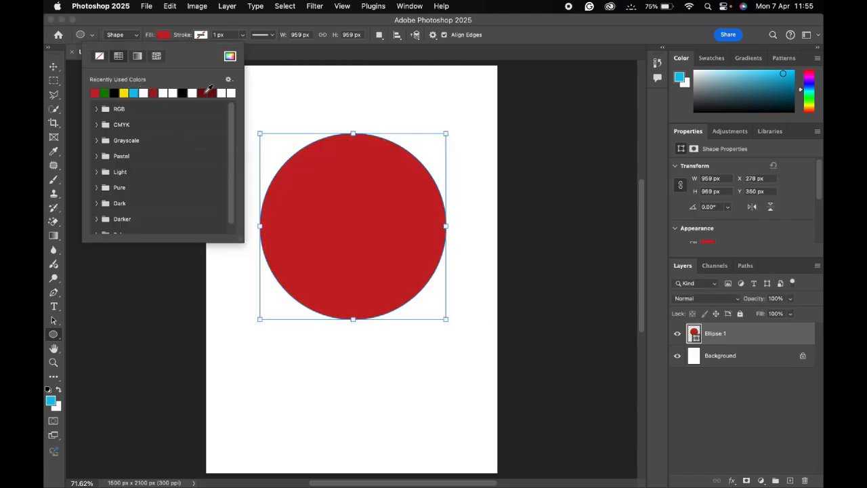
pyautogui.click(353, 125)
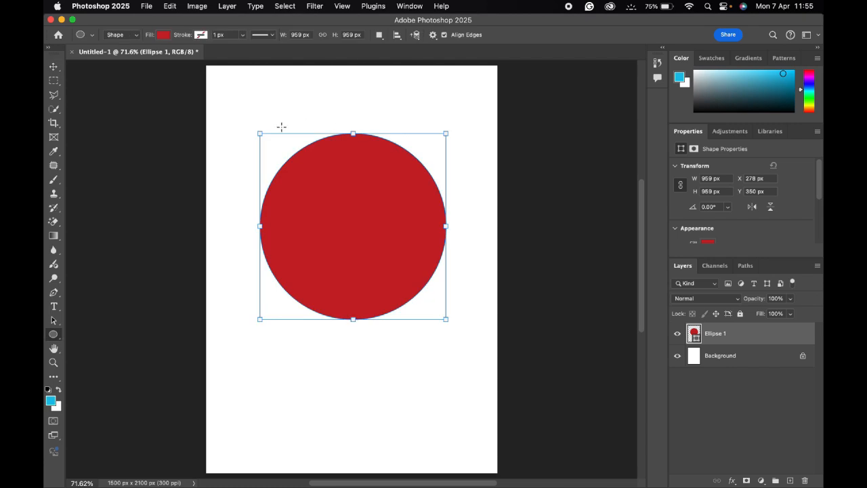
# - Draw a circle about 663 px in diameter overlapping the red circle's upper-left part and fill it with light blue
pyautogui.moveTo(264, 116); pyautogui.dragTo(395, 246)
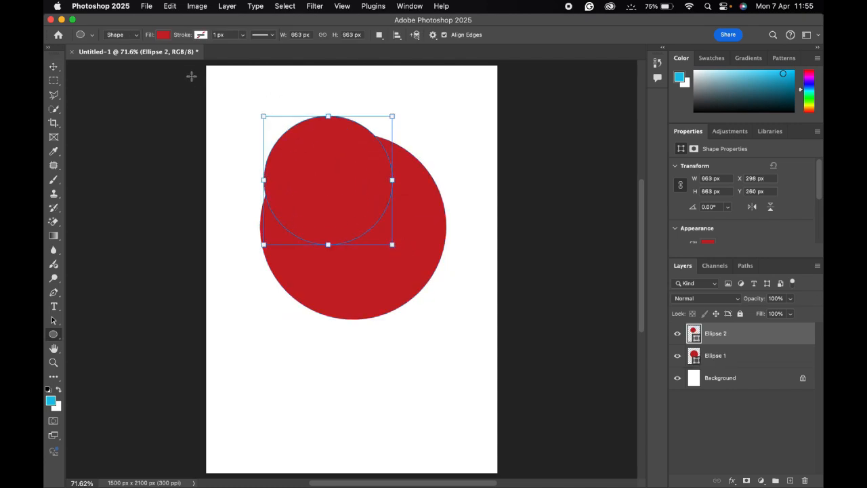
pyautogui.click(164, 35)
pyautogui.click(134, 92)
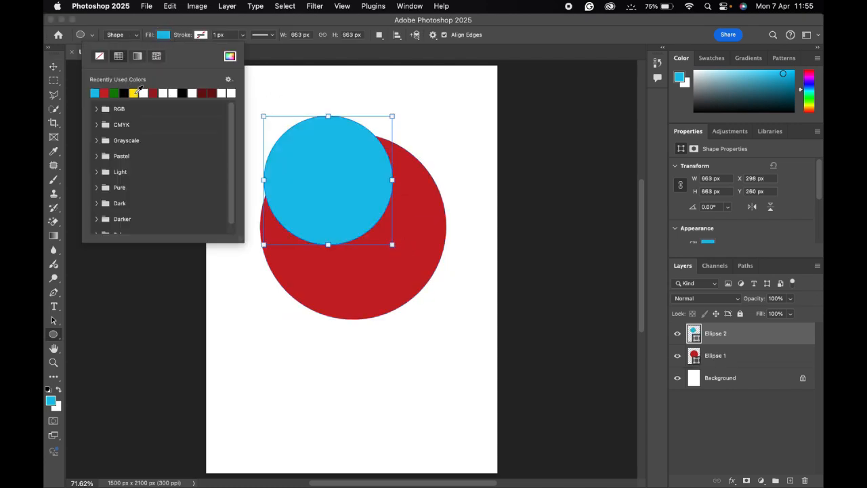
pyautogui.press('Return')
# - Draw a circle about 541 px in diameter over the lower part of the red and blue circles and fill it with green
pyautogui.moveTo(311, 209); pyautogui.dragTo(417, 312)
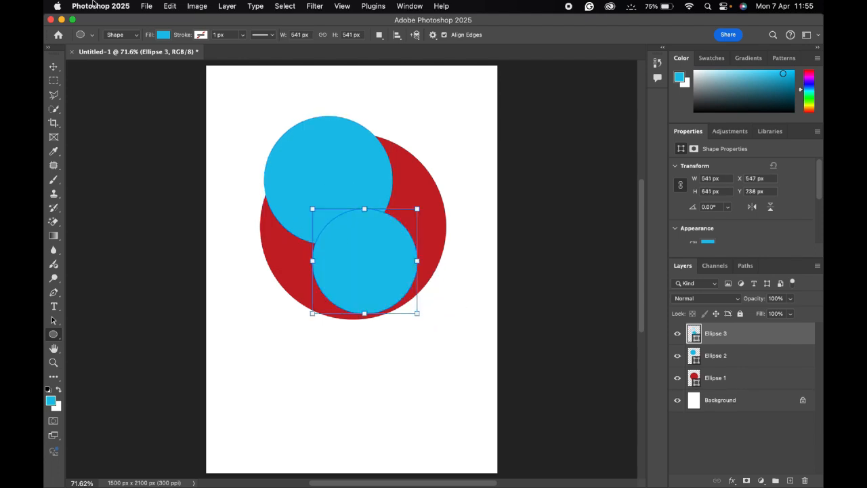
pyautogui.click(164, 34)
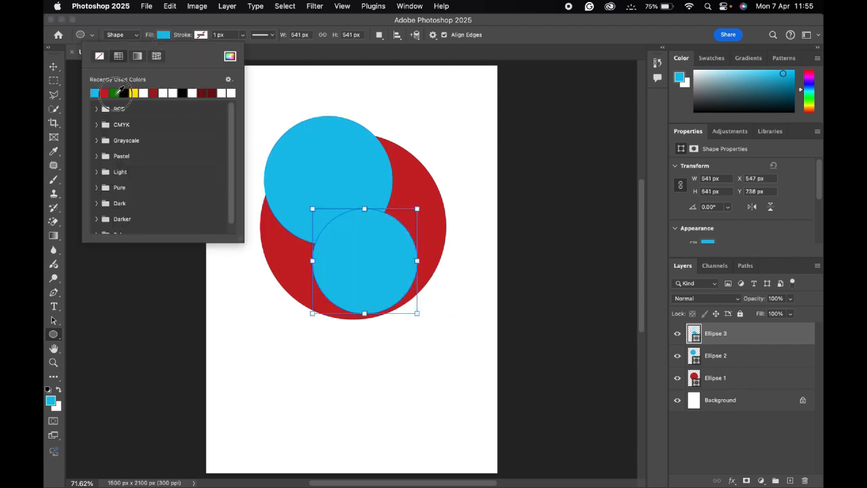
pyautogui.click(114, 93)
pyautogui.click(53, 66)
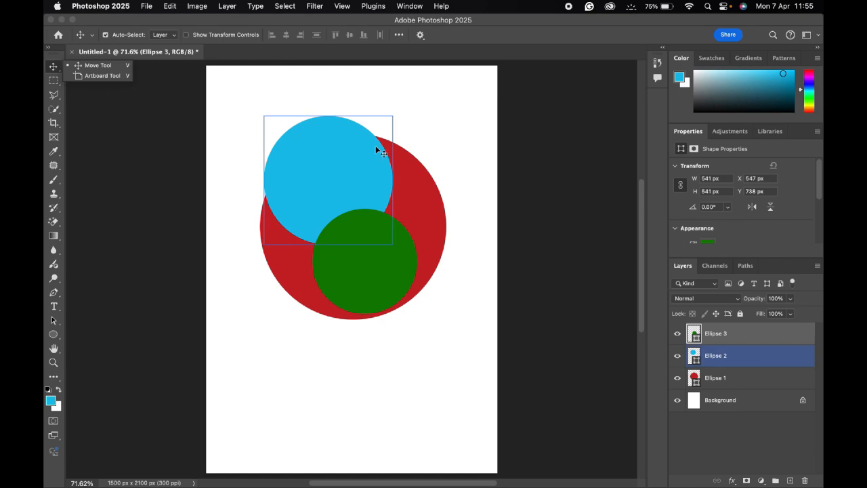
# - Compare the red, blue and green circles at 200% magnification with the CMYK proof preview switched on and off
pyautogui.press('super+plus')
pyautogui.scroll(4, 376, 150)
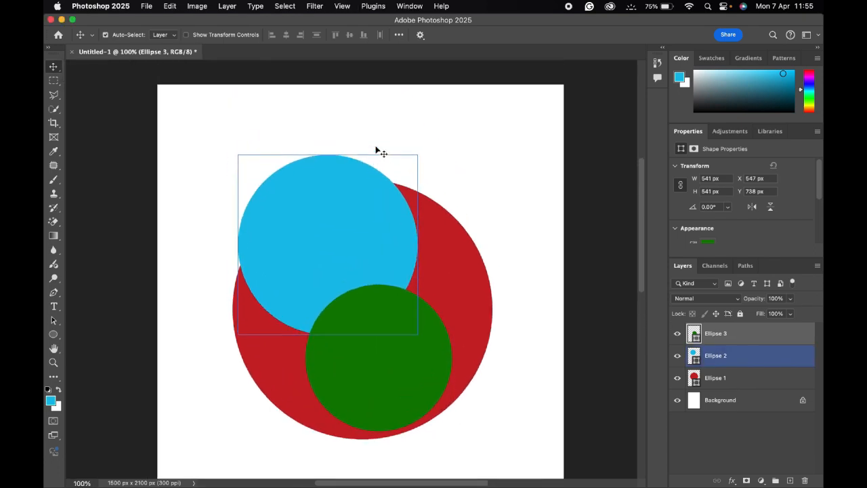
pyautogui.press('super+plus')
pyautogui.scroll(-4, 376, 150)
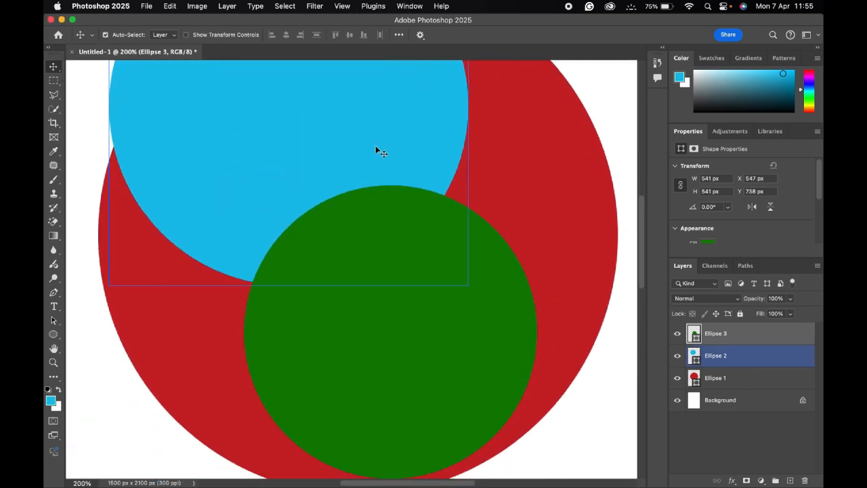
pyautogui.scroll(-1, 376, 150)
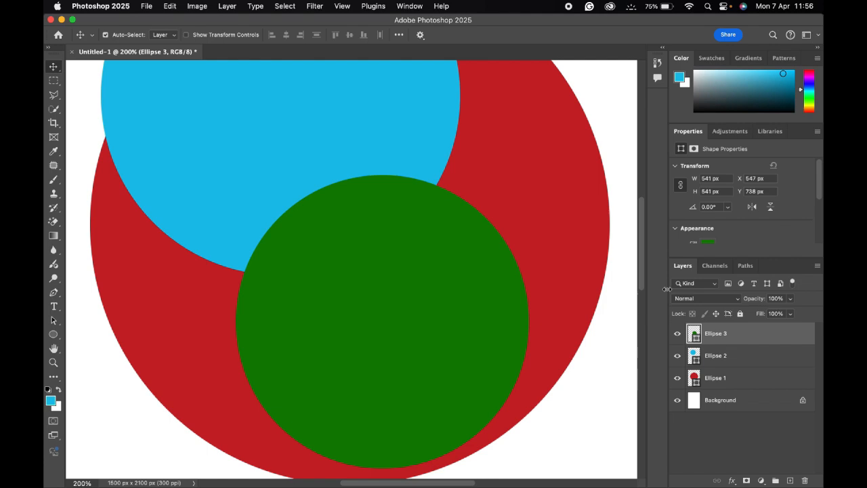
pyautogui.press('super+y')
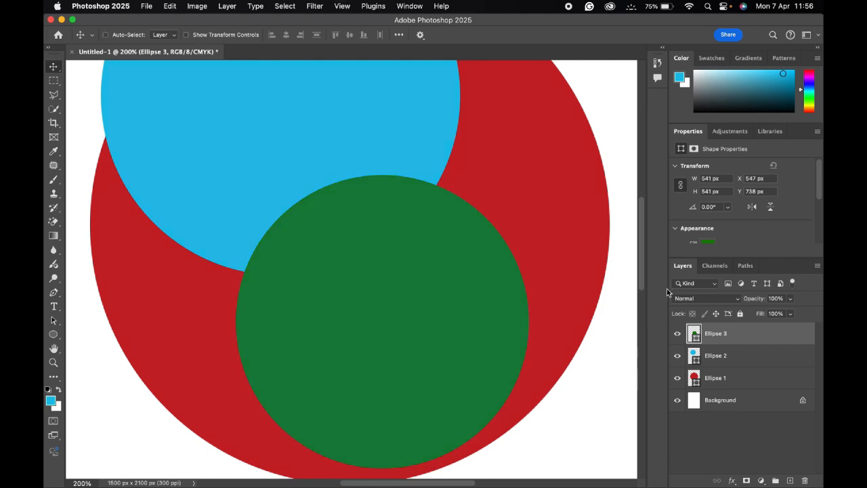
pyautogui.press('super+y')
pyautogui.press('super+y')
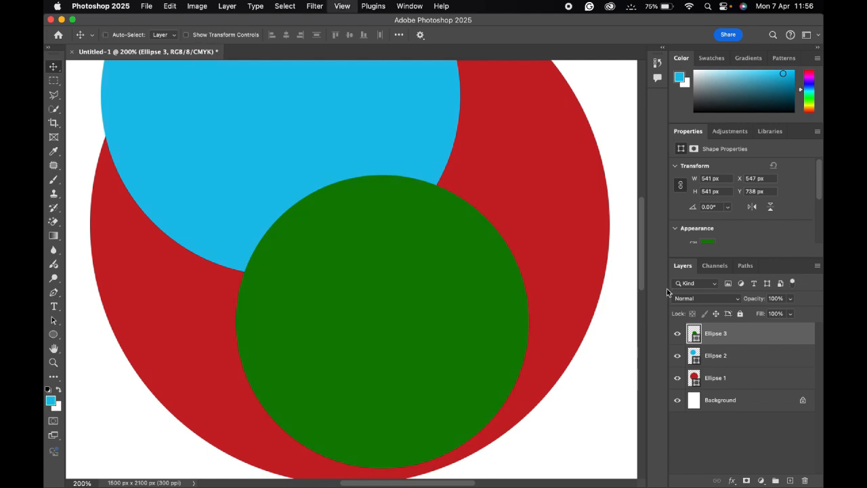
pyautogui.press('super+y')
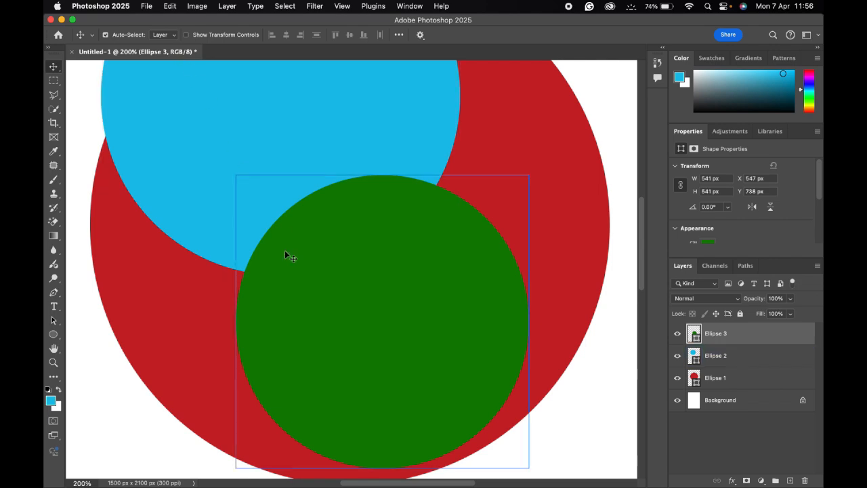
pyautogui.hotkey('ctrl', 'y')
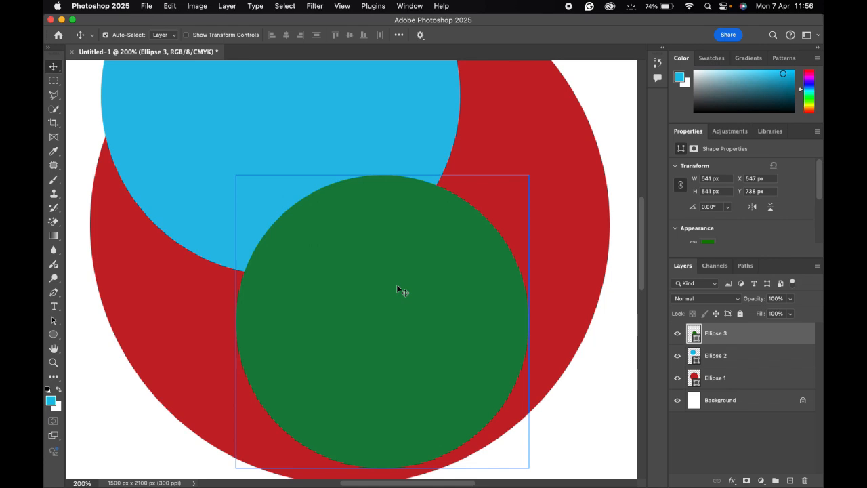
pyautogui.hotkey('ctrl', 'z')
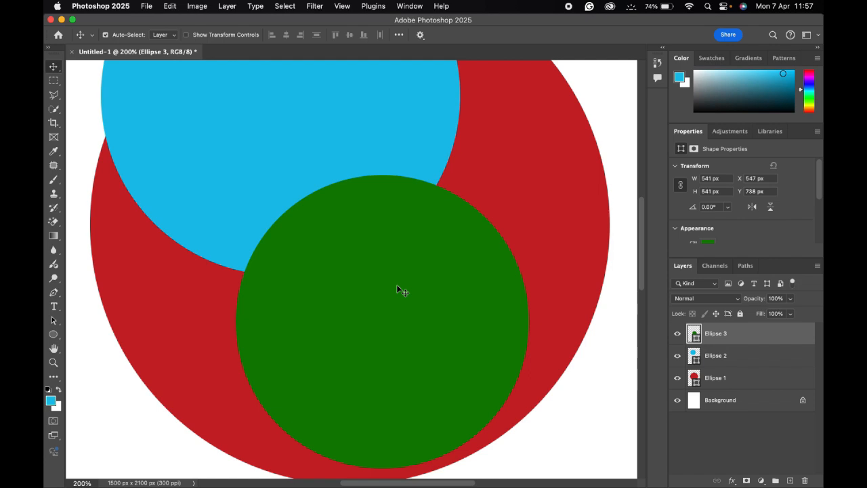
# - Close the circles document without saving it and start setting up a new document
pyautogui.click(72, 53)
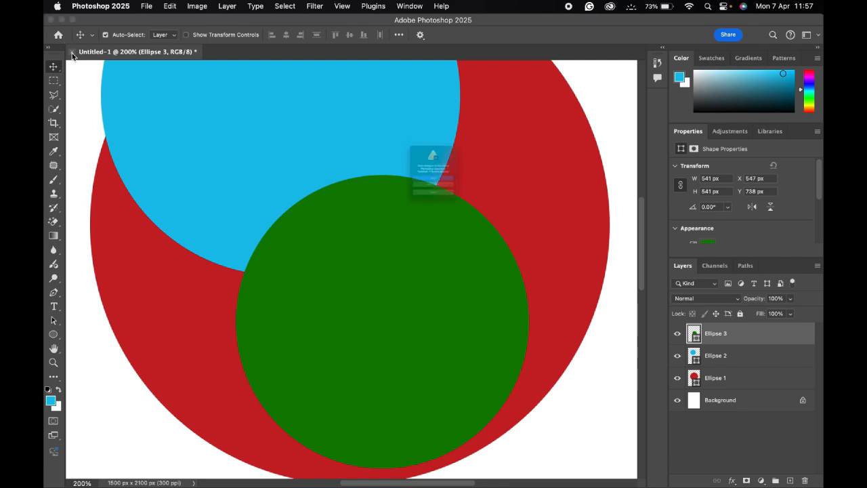
pyautogui.click(444, 214)
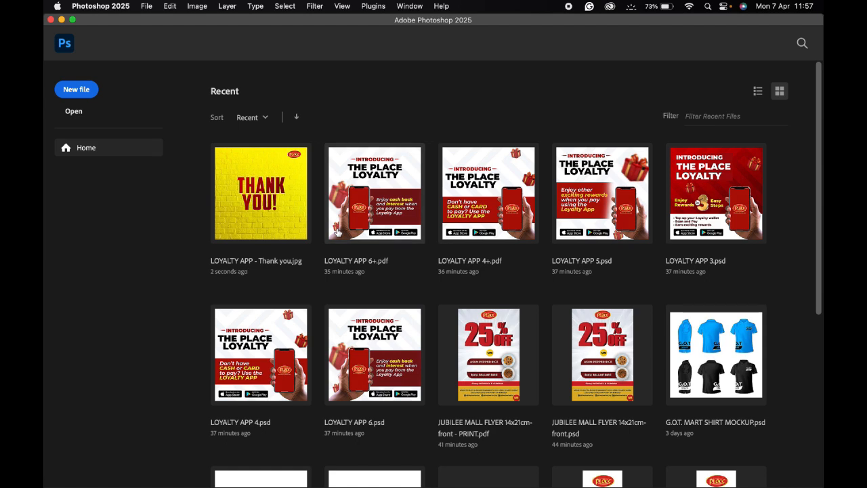
pyautogui.press('super+n')
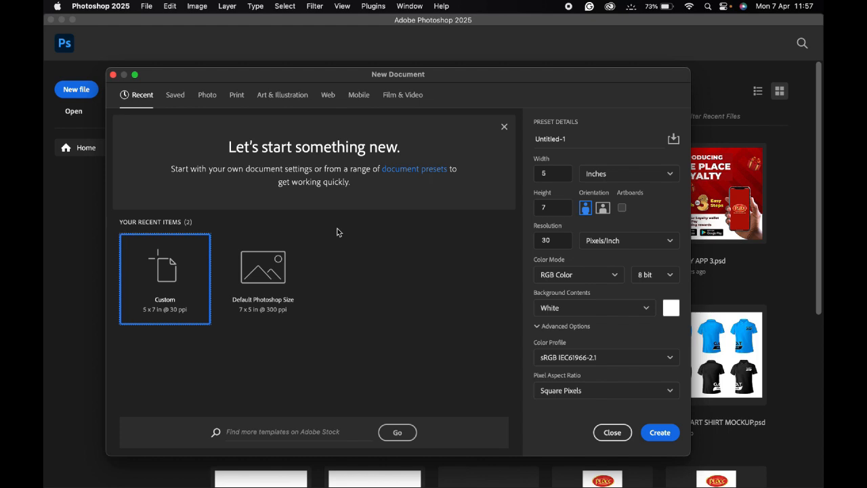
# - Review the colour modes available for the new document, keeping RGB Color selected
pyautogui.click(616, 276)
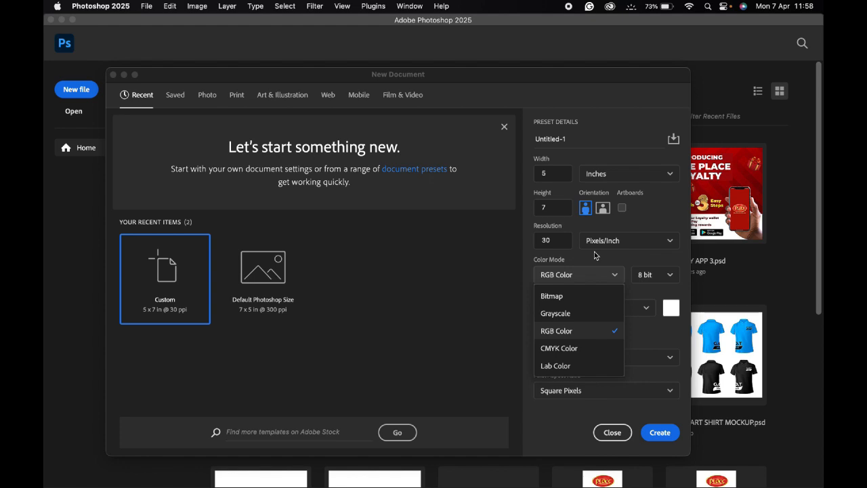
pyautogui.click(515, 264)
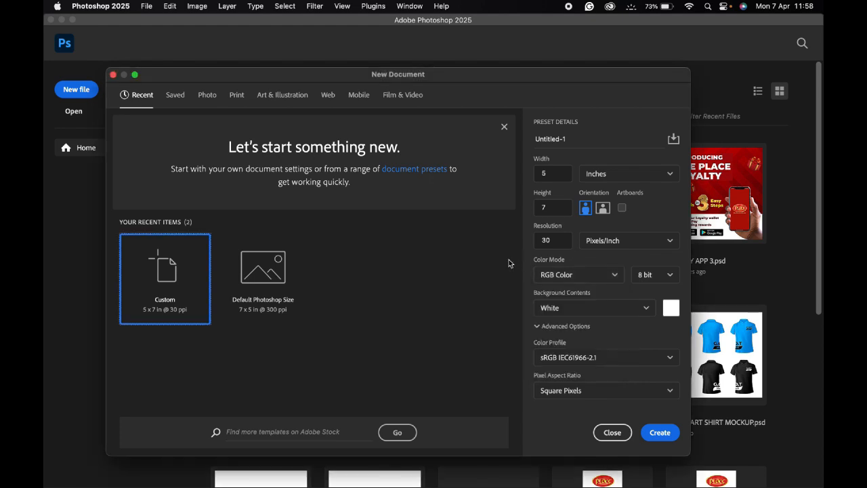
pyautogui.click(616, 277)
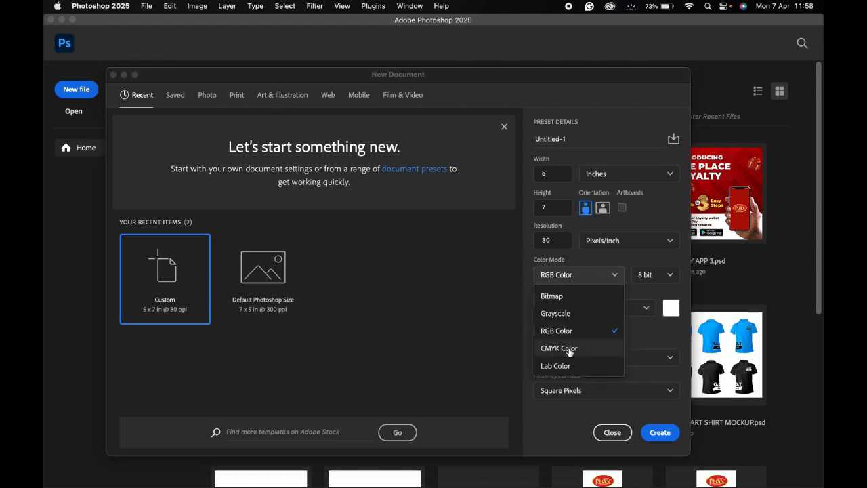
pyautogui.click(485, 297)
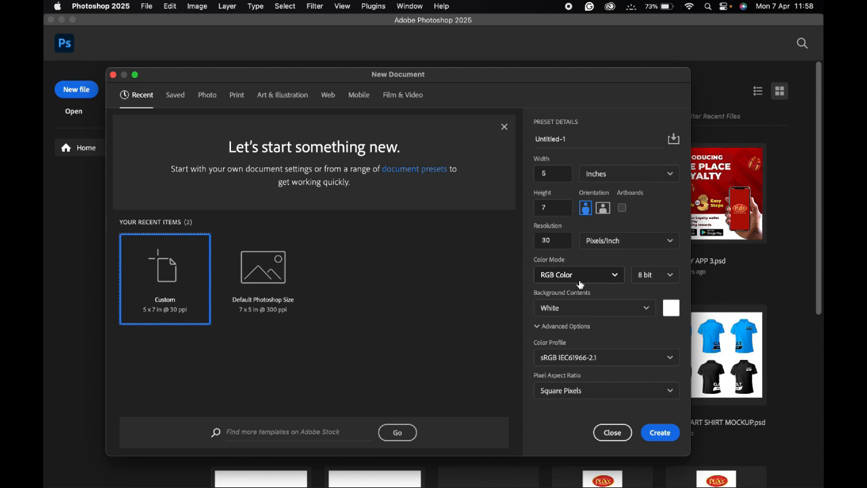
# - Set the new document's resolution to 150 pixels/inch
pyautogui.doubleClick(550, 241)
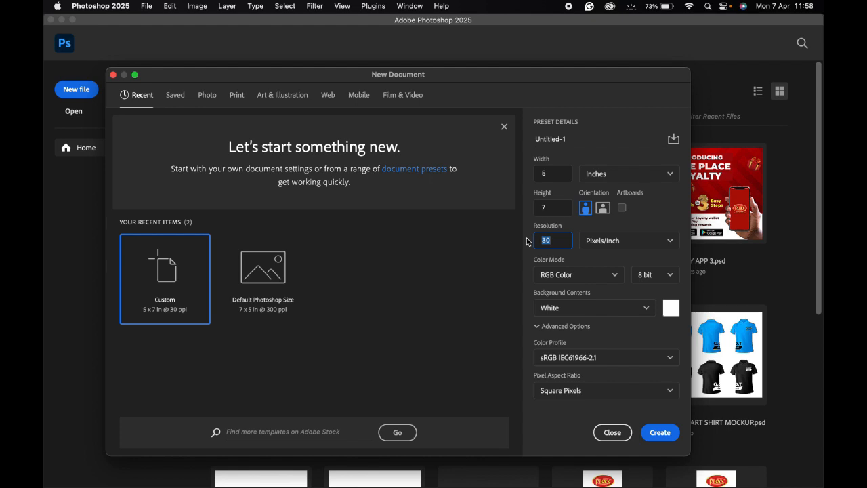
pyautogui.click(537, 241)
pyautogui.write('150')
pyautogui.moveTo(561, 243); pyautogui.dragTo(537, 242)
# - Examine the background contents options and the custom colour's red, green and blue values, then cancel the colour choice
pyautogui.click(647, 308)
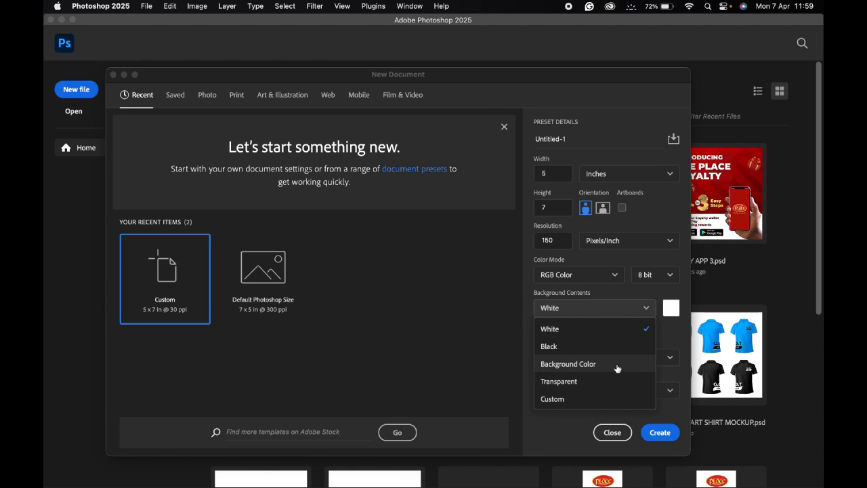
pyautogui.click(575, 401)
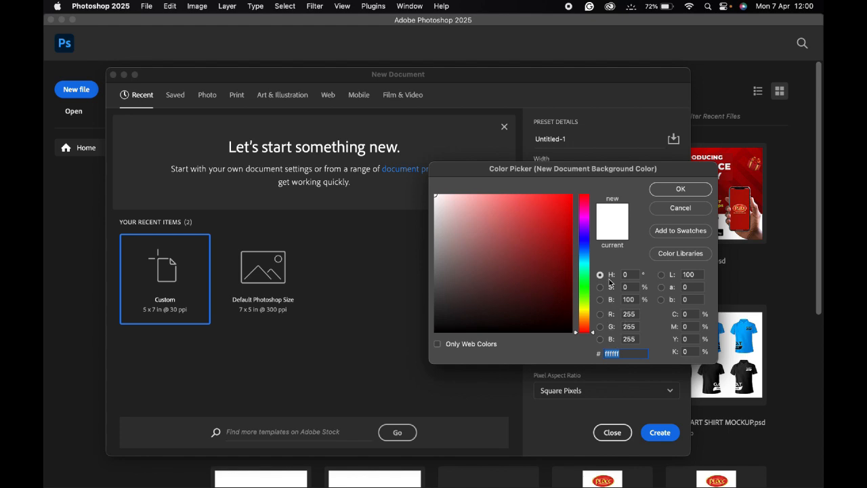
pyautogui.moveTo(551, 169); pyautogui.dragTo(569, 172)
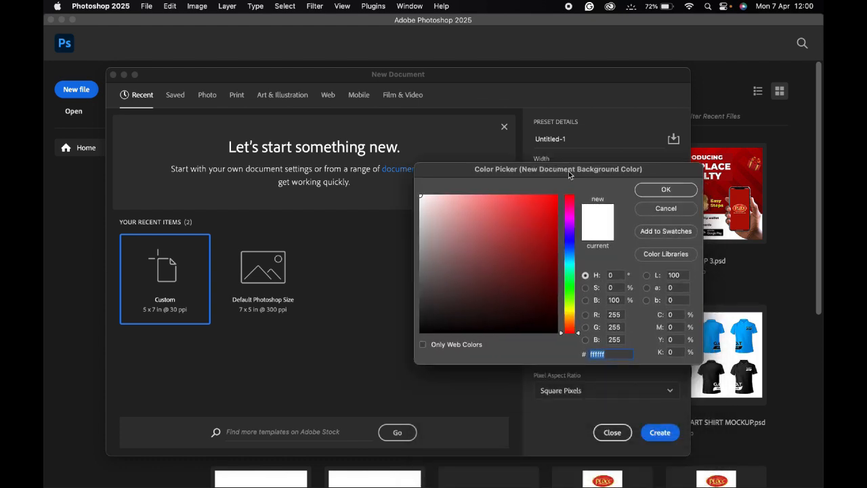
pyautogui.click(617, 314)
pyautogui.doubleClick(619, 314)
pyautogui.click(620, 326)
pyautogui.click(620, 340)
pyautogui.click(669, 210)
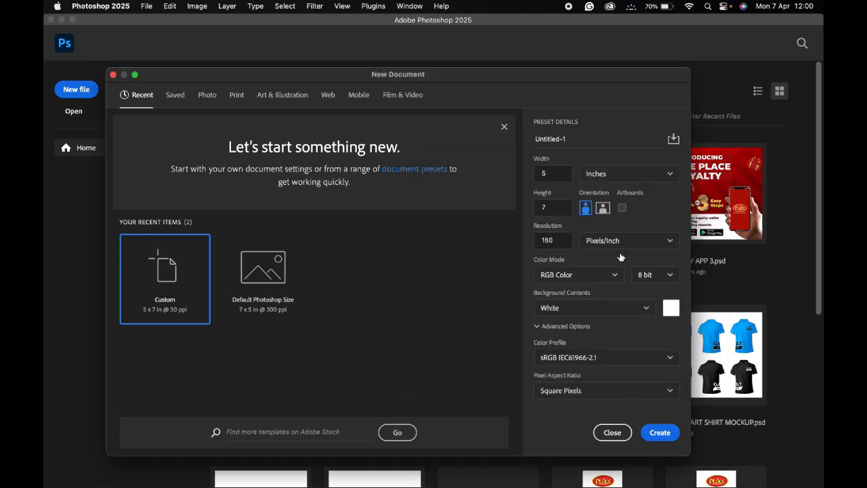
# - Switch the new document's colour mode to CMYK Color and check the background colour picker without changing the colour
pyautogui.click(614, 274)
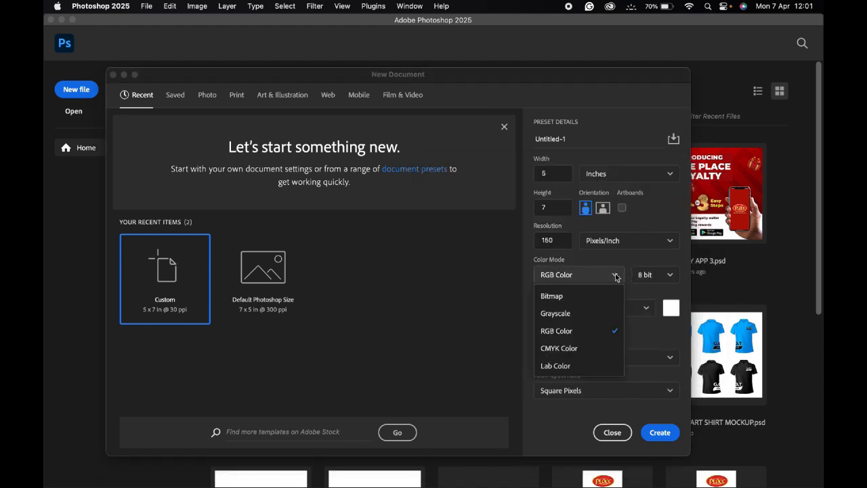
pyautogui.click(569, 348)
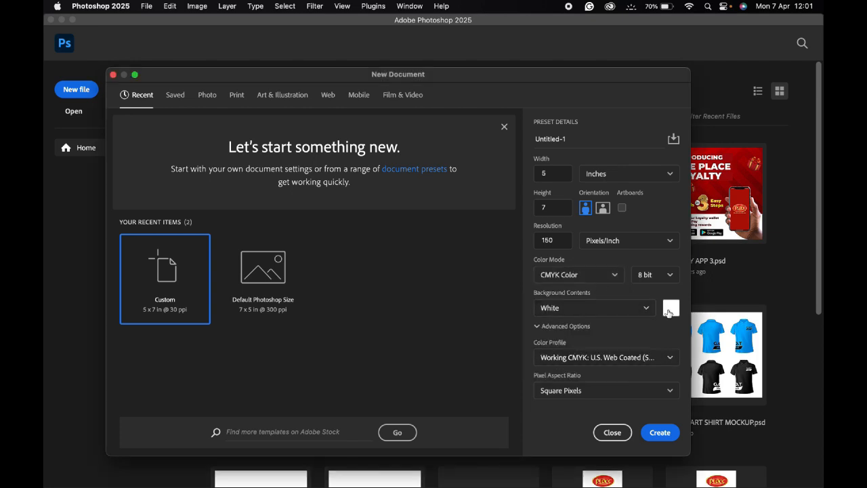
pyautogui.click(670, 309)
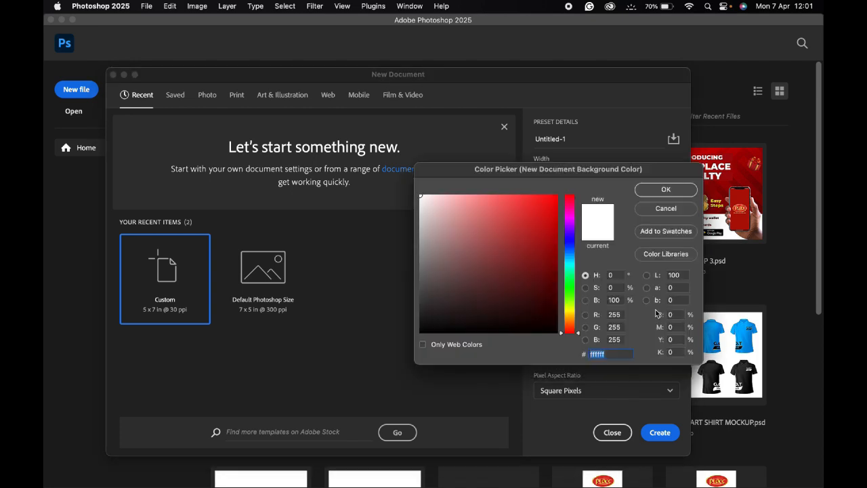
pyautogui.moveTo(626, 170); pyautogui.dragTo(477, 288)
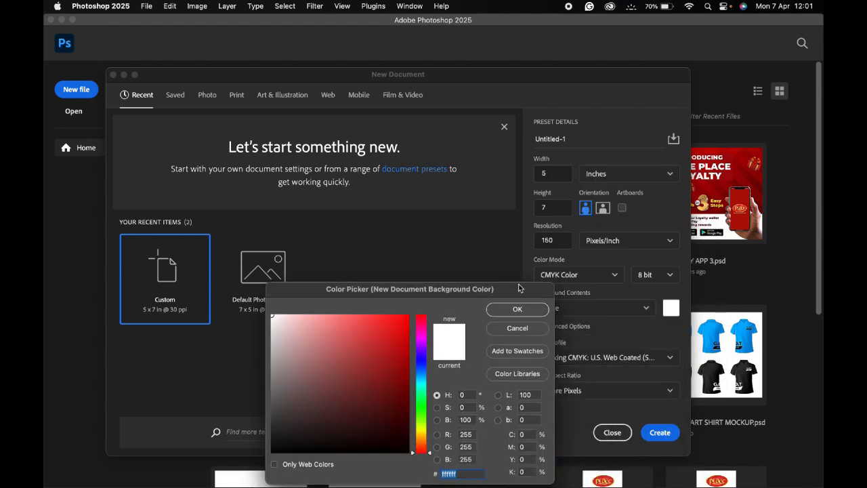
pyautogui.click(516, 326)
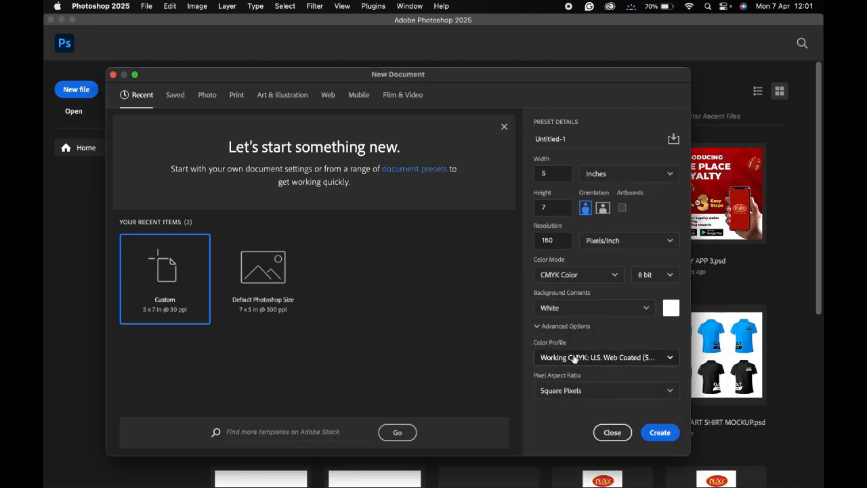
# - Try several green shades as a custom background colour, ending on dark green #0b5436
pyautogui.click(642, 308)
pyautogui.click(568, 399)
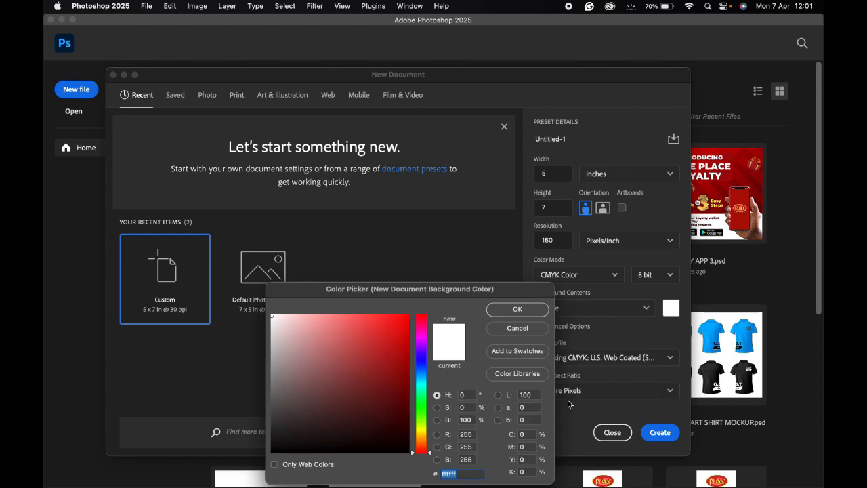
pyautogui.click(523, 434)
pyautogui.moveTo(459, 292); pyautogui.dragTo(574, 119)
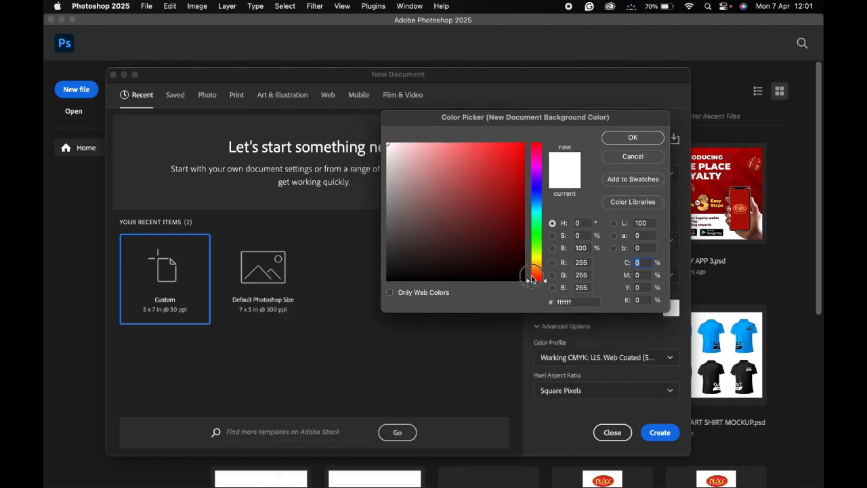
pyautogui.moveTo(529, 283); pyautogui.dragTo(533, 221)
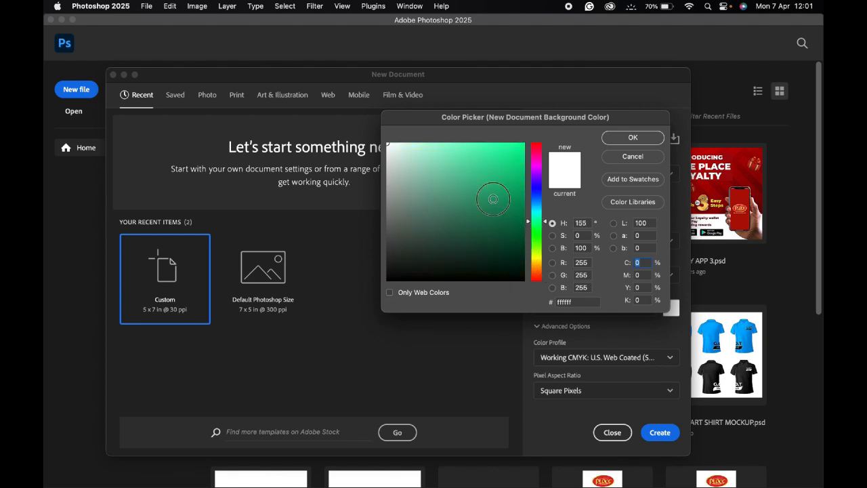
pyautogui.click(493, 199)
pyautogui.click(496, 231)
pyautogui.click(458, 229)
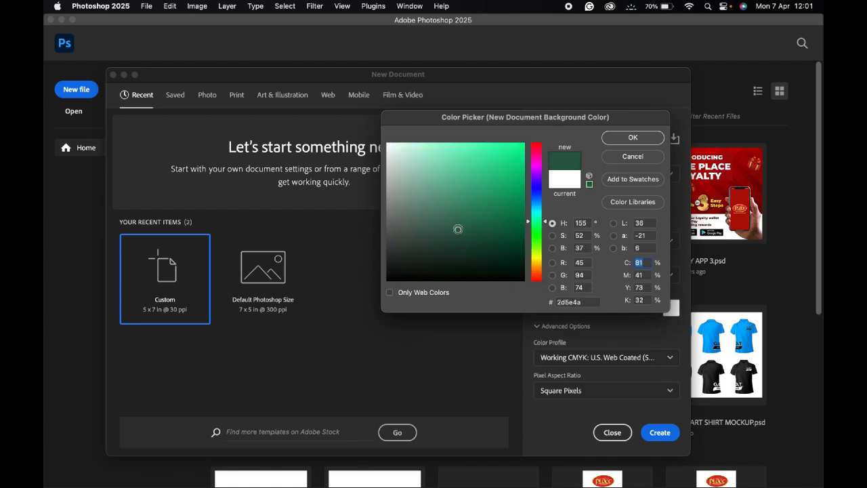
pyautogui.click(479, 209)
pyautogui.click(506, 234)
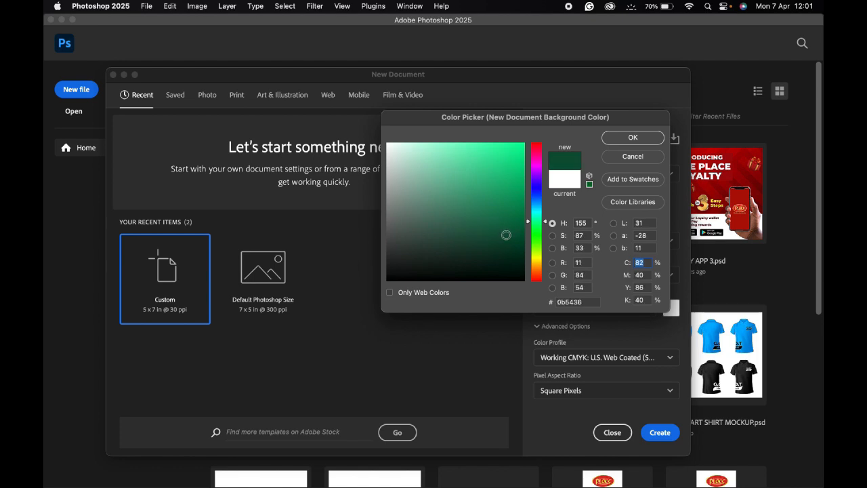
# - Compare the CMYK and RGB values of pure white and pure black for the background, then cancel the colour choice
pyautogui.moveTo(428, 170); pyautogui.dragTo(387, 143)
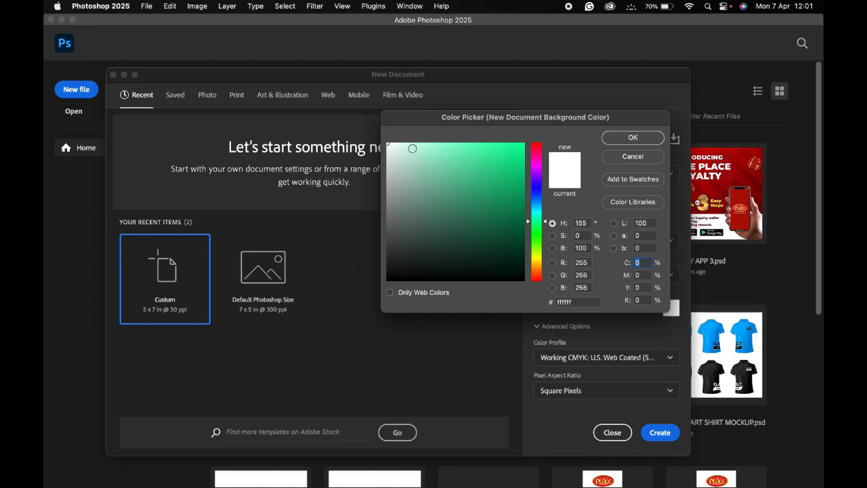
pyautogui.moveTo(400, 158); pyautogui.dragTo(378, 140)
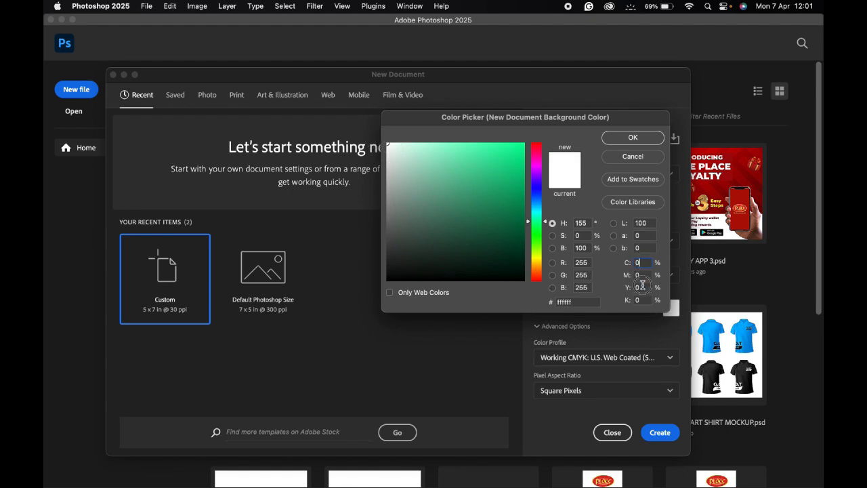
pyautogui.moveTo(640, 262); pyautogui.dragTo(619, 299)
pyautogui.moveTo(483, 239)
pyautogui.mouseDown()
pyautogui.moveTo(519, 282)
pyautogui.moveTo(540, 287)
pyautogui.mouseUp()
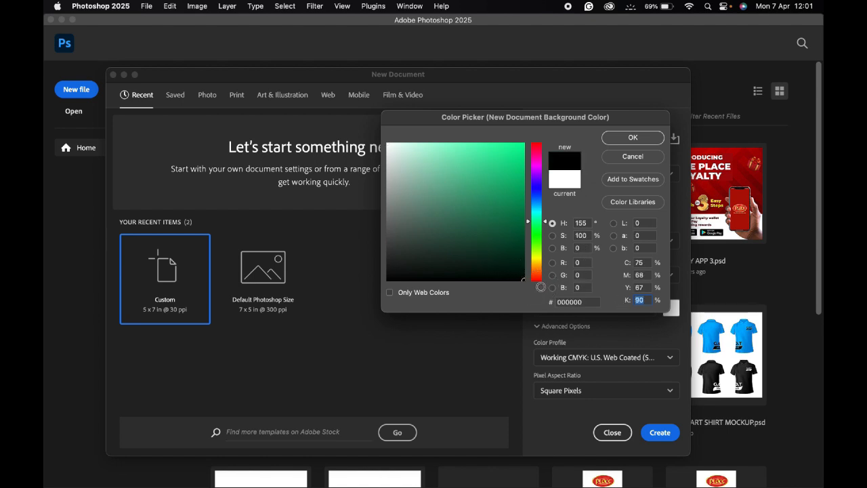
pyautogui.click(581, 262)
pyautogui.click(580, 274)
pyautogui.click(582, 287)
pyautogui.moveTo(568, 117); pyautogui.dragTo(406, 213)
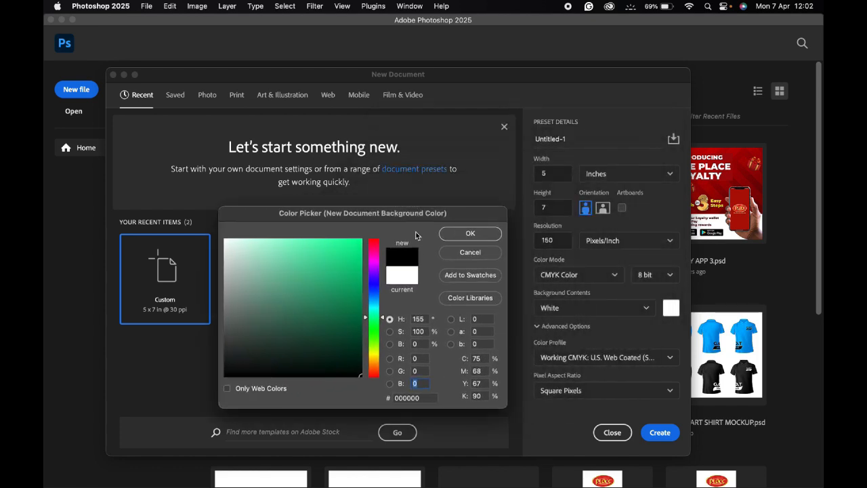
pyautogui.click(474, 254)
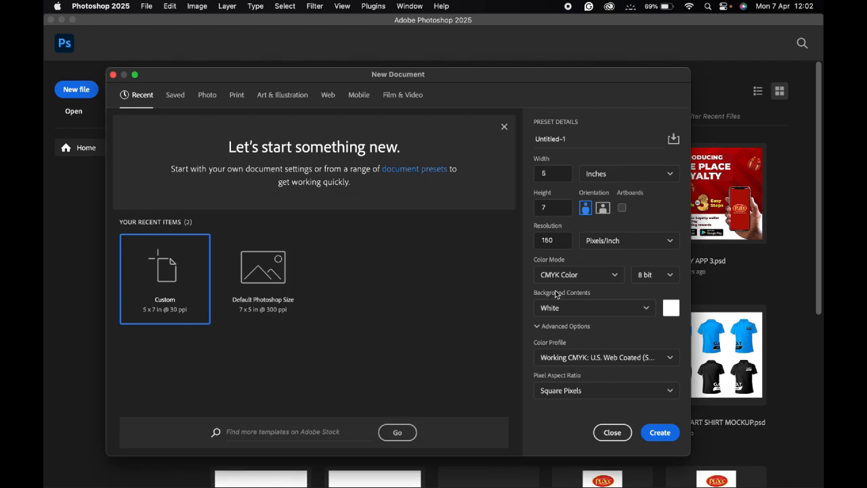
# - Switch the colour mode back to RGB Color and sample black #000000 as the background colour
pyautogui.click(619, 279)
pyautogui.click(565, 330)
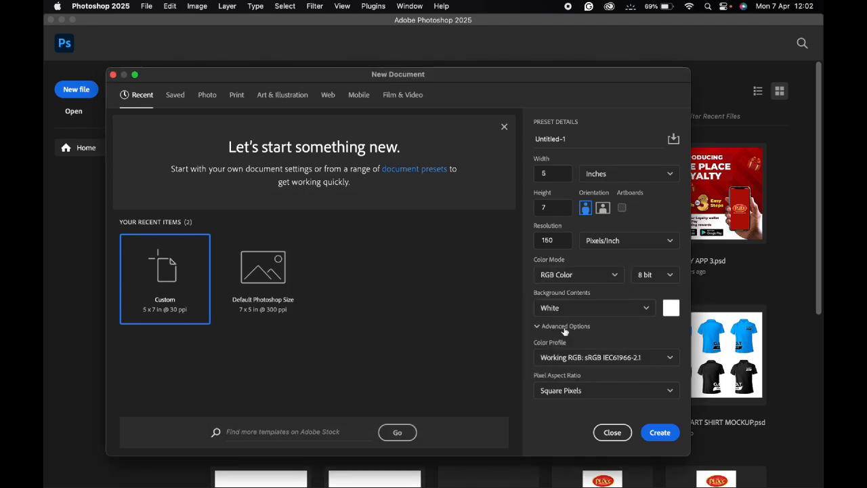
pyautogui.click(671, 308)
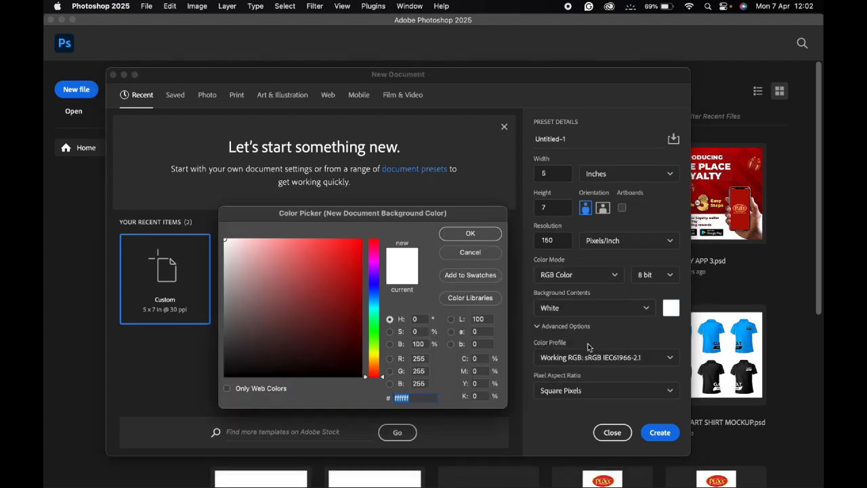
pyautogui.moveTo(340, 360)
pyautogui.mouseDown()
pyautogui.moveTo(383, 392)
pyautogui.moveTo(406, 398)
pyautogui.mouseUp()
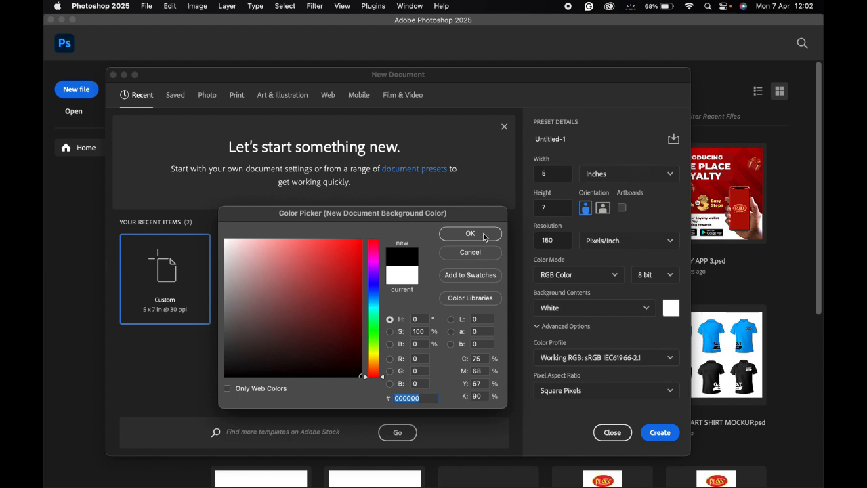
# - Sample the bright green #0e9000 as the background colour, then cancel the colour choice
pyautogui.moveTo(348, 274); pyautogui.dragTo(339, 293)
pyautogui.moveTo(371, 336); pyautogui.dragTo(377, 333)
pyautogui.moveTo(354, 299); pyautogui.dragTo(366, 299)
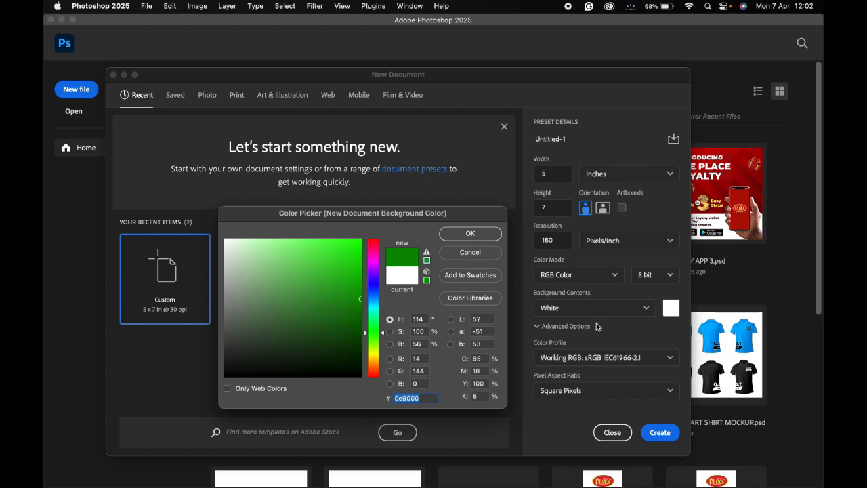
pyautogui.click(451, 252)
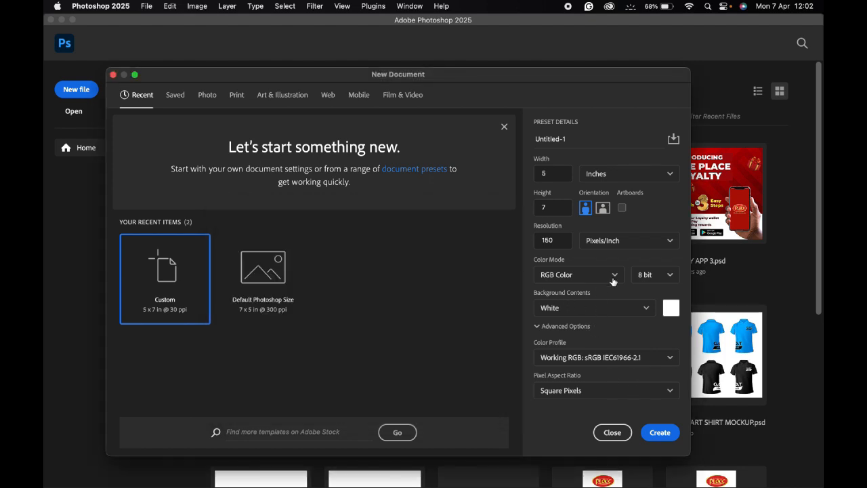
# - Switch the new document's colour mode to CMYK Color
pyautogui.click(613, 275)
pyautogui.click(549, 349)
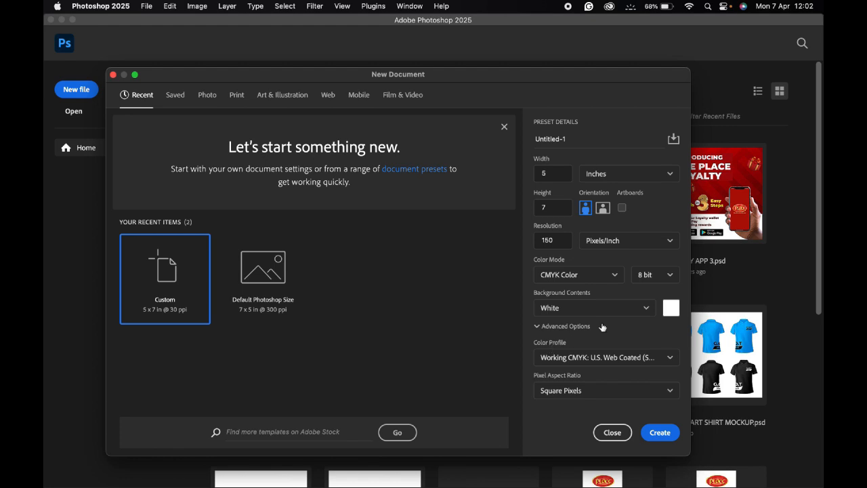
# - Sample dark green #154d05 as the background colour to compare its RGB and CMYK values, and cancel the colour choice
pyautogui.click(665, 312)
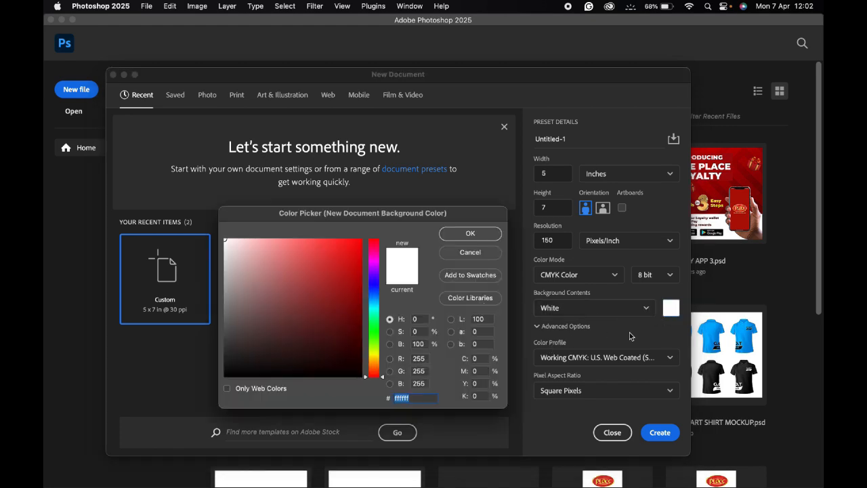
pyautogui.click(373, 329)
pyautogui.moveTo(373, 332); pyautogui.dragTo(373, 334)
pyautogui.click(351, 335)
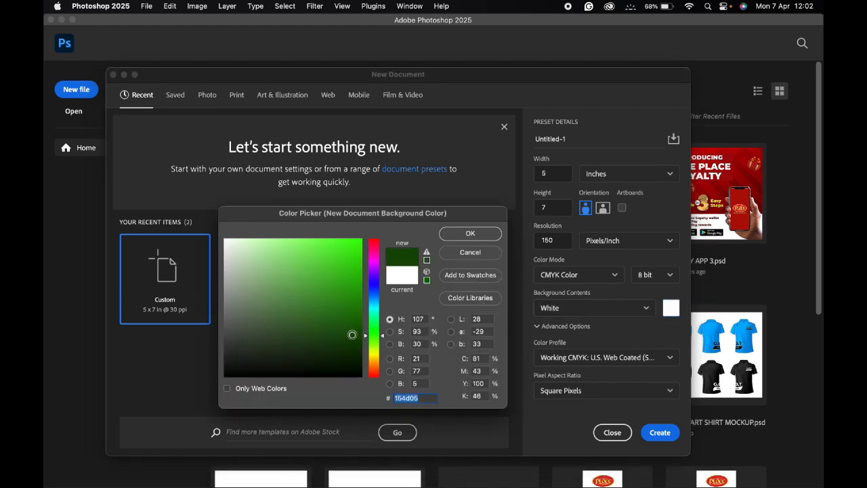
pyautogui.click(482, 256)
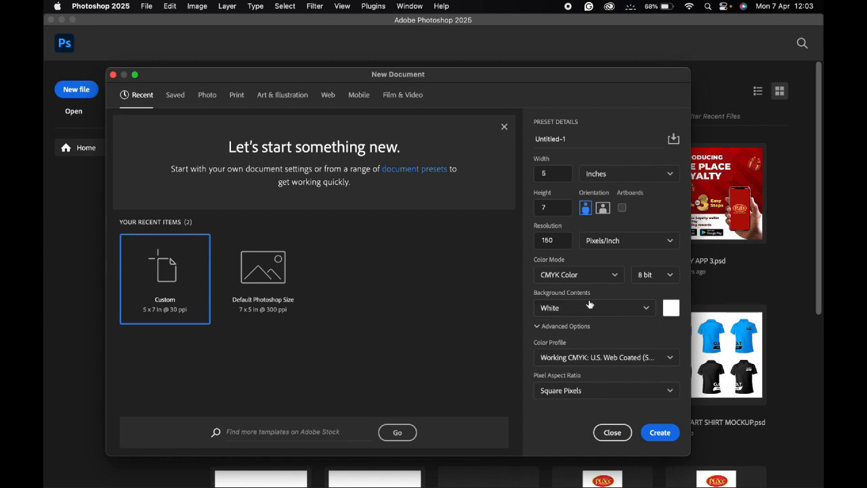
# - Create the 5 x 7 inch document at 150 pixels/inch in CMYK Color with a white background
pyautogui.click(582, 138)
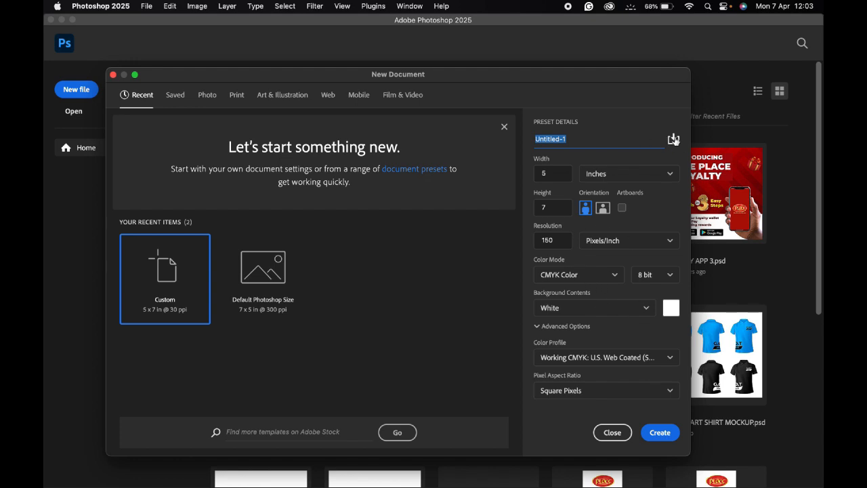
pyautogui.click(659, 434)
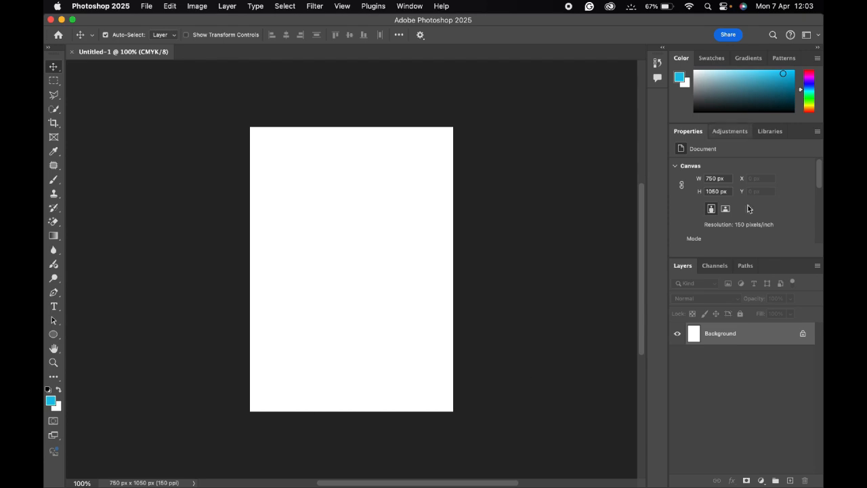
# - View the options for creating a new workspace and deleting a workspace, cancelling both
pyautogui.click(818, 36)
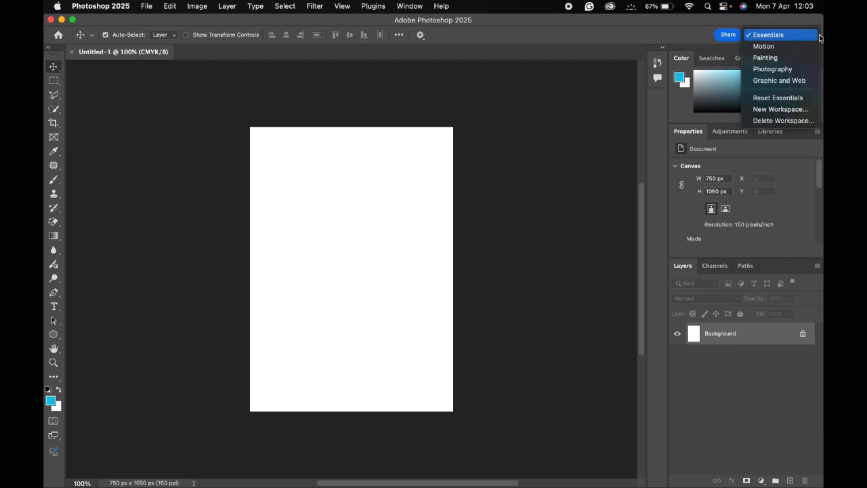
pyautogui.click(782, 110)
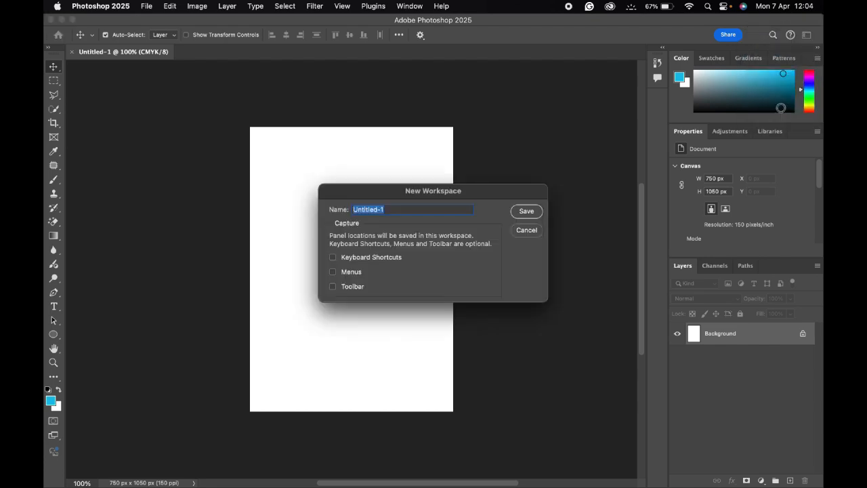
pyautogui.click(529, 230)
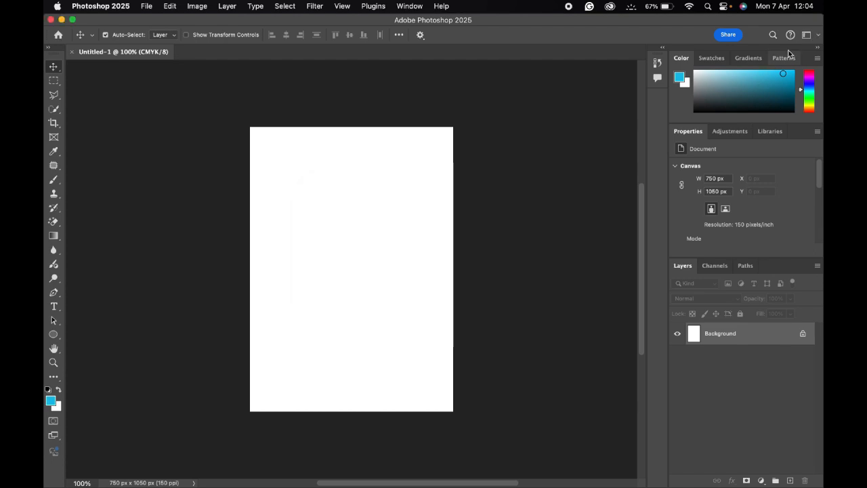
pyautogui.click(804, 35)
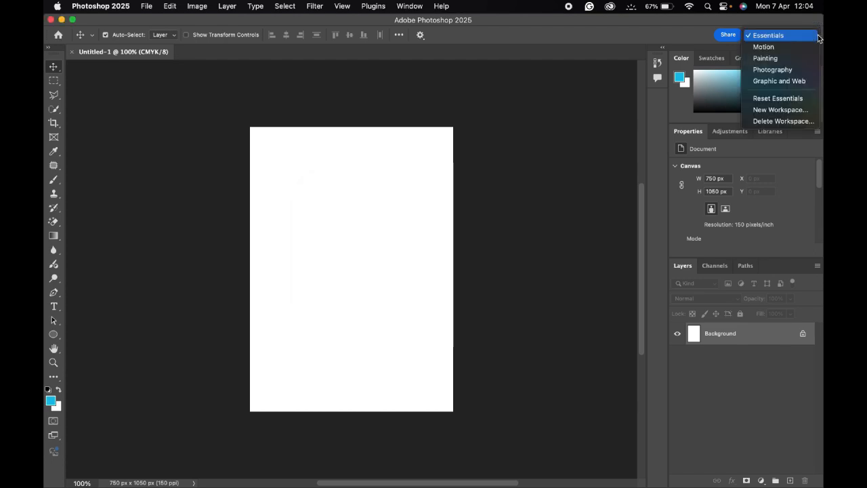
pyautogui.click(780, 121)
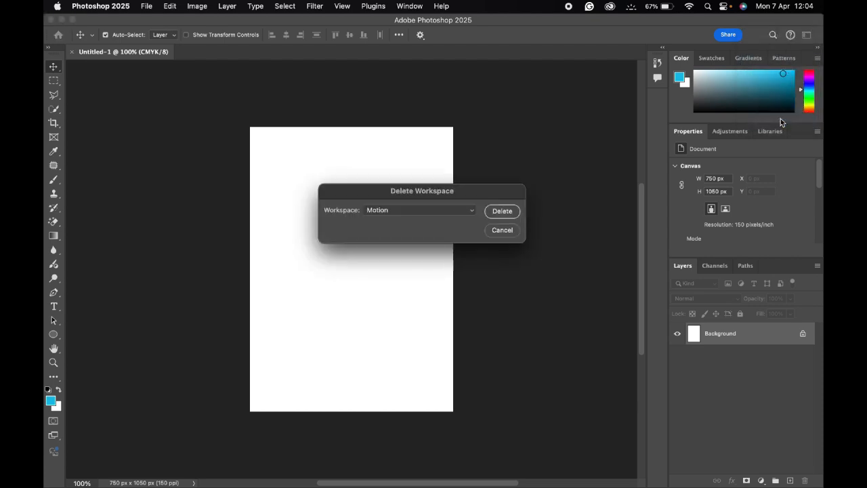
pyautogui.click(504, 231)
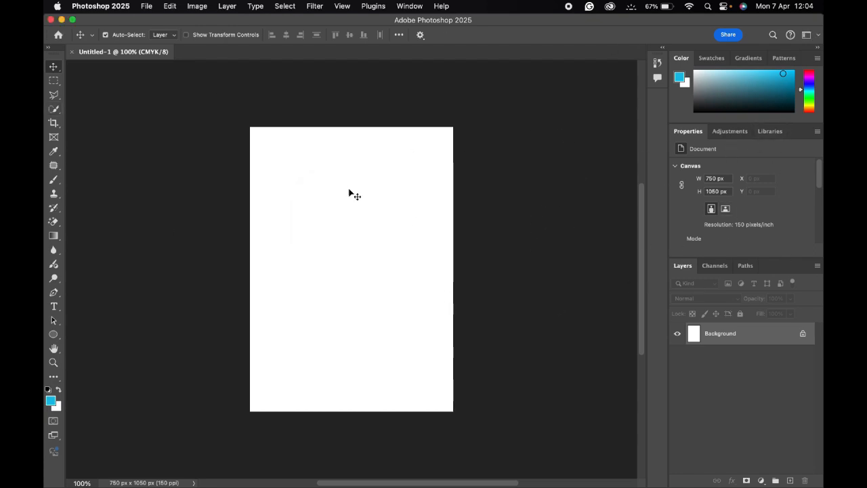
# - Switch through the Motion, Painting and Photography workspaces to compare their panel layouts
pyautogui.click(807, 35)
pyautogui.click(701, 34)
pyautogui.click(807, 36)
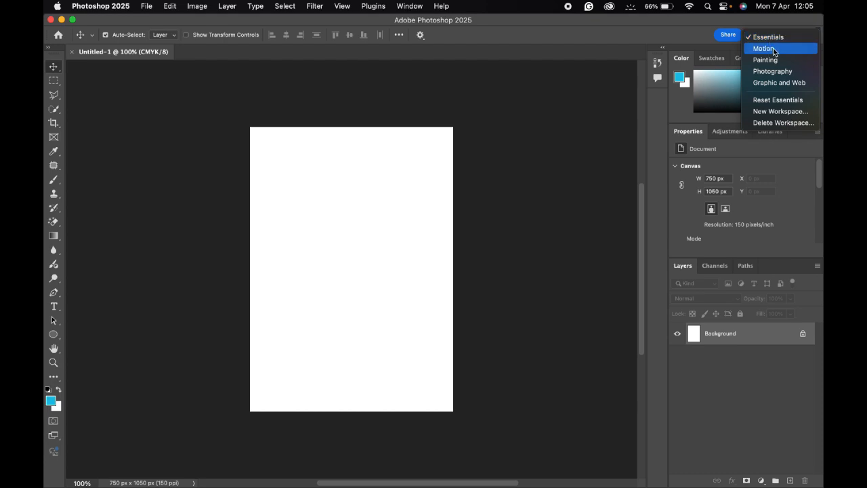
pyautogui.click(773, 50)
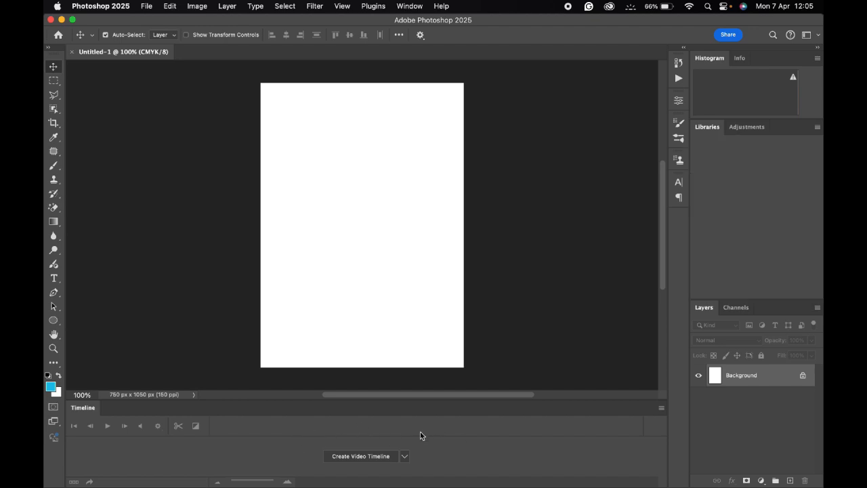
pyautogui.click(807, 35)
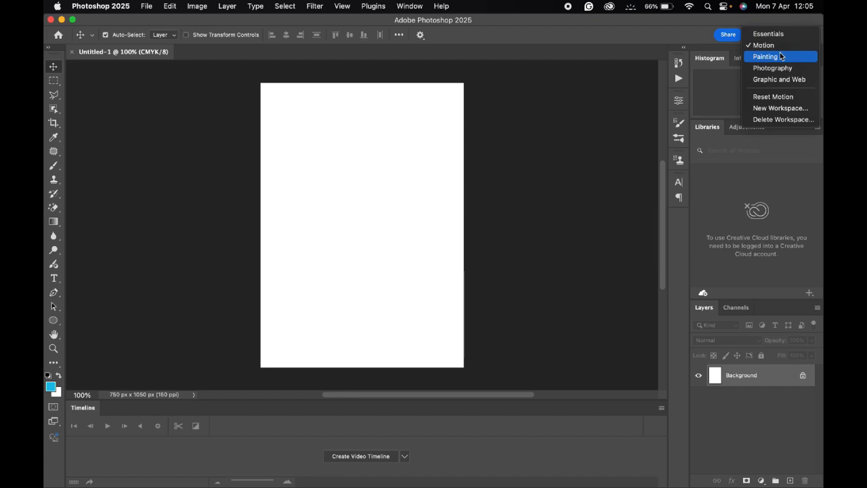
pyautogui.click(783, 58)
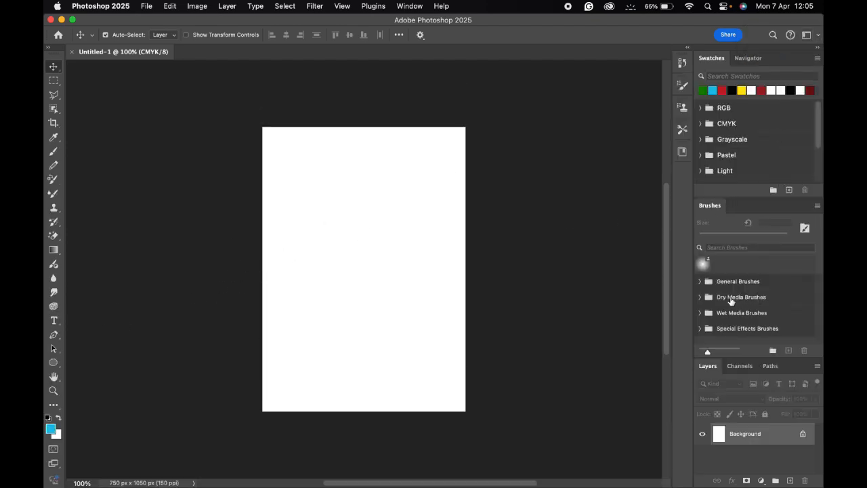
pyautogui.click(807, 34)
pyautogui.click(794, 73)
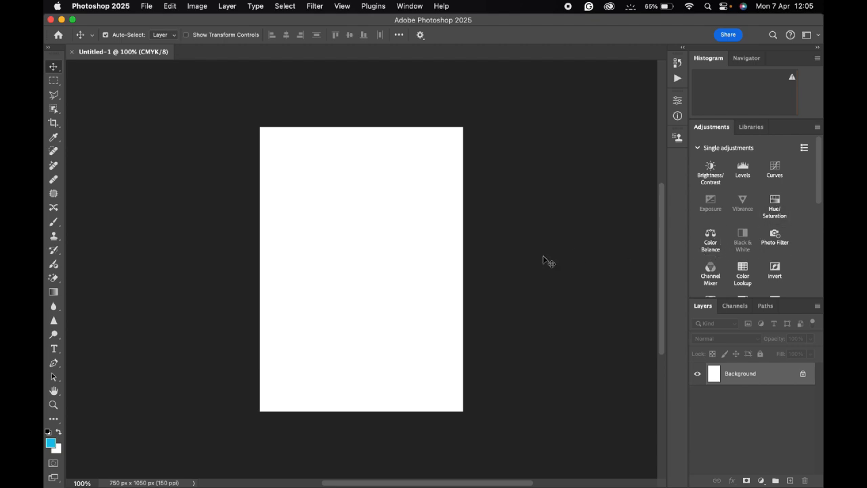
# - Return to the Essentials workspace and reset it to its default layout
pyautogui.click(805, 35)
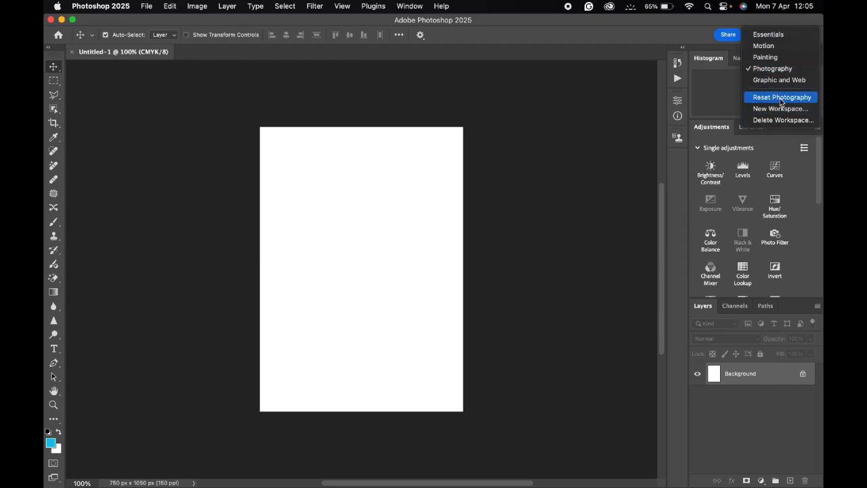
pyautogui.click(767, 34)
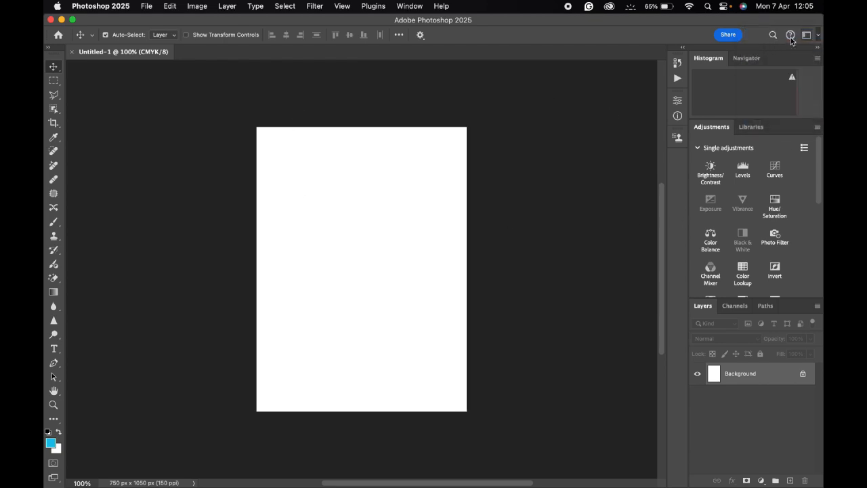
pyautogui.click(807, 36)
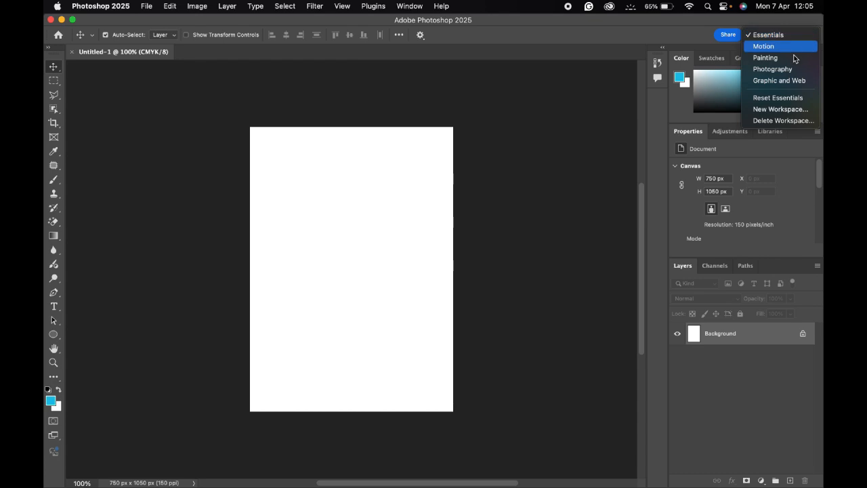
pyautogui.click(776, 99)
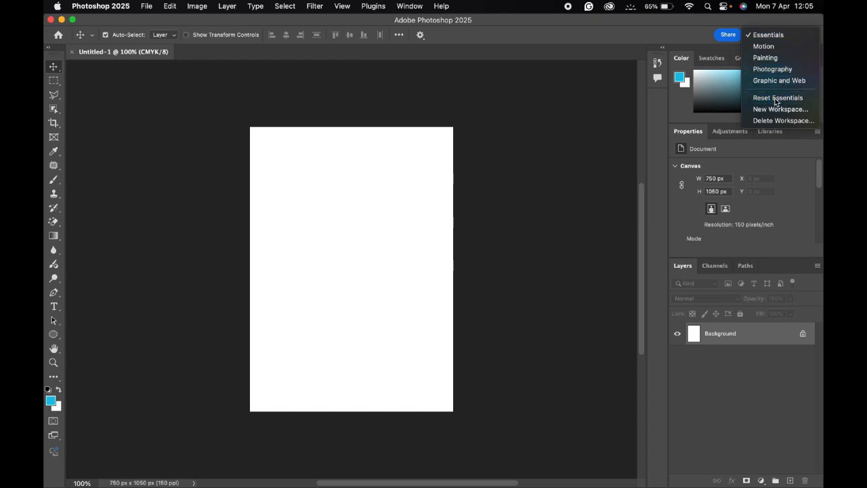
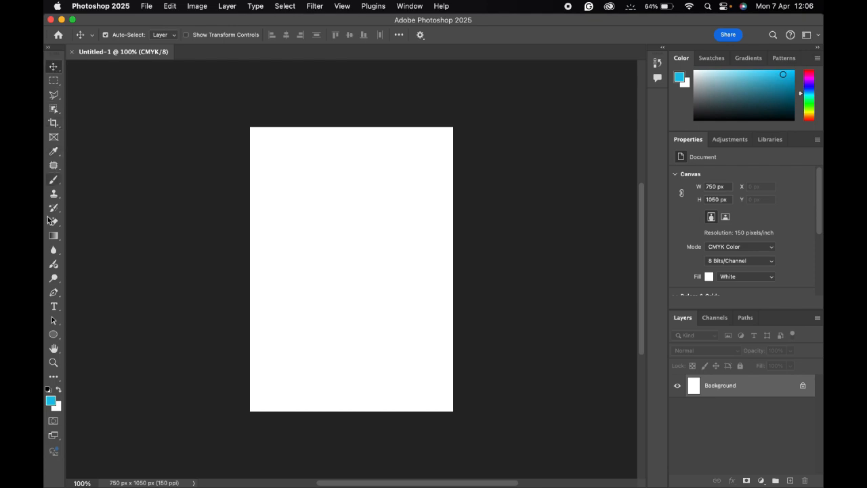
# - Examine the tool variants grouped under the Move and Rectangular Marquee tools, returning to the Move tool
pyautogui.moveTo(50, 58)
pyautogui.mouseDown()
pyautogui.moveTo(83, 70)
pyautogui.moveTo(44, 54)
pyautogui.moveTo(56, 70)
pyautogui.moveTo(53, 58)
pyautogui.mouseUp()
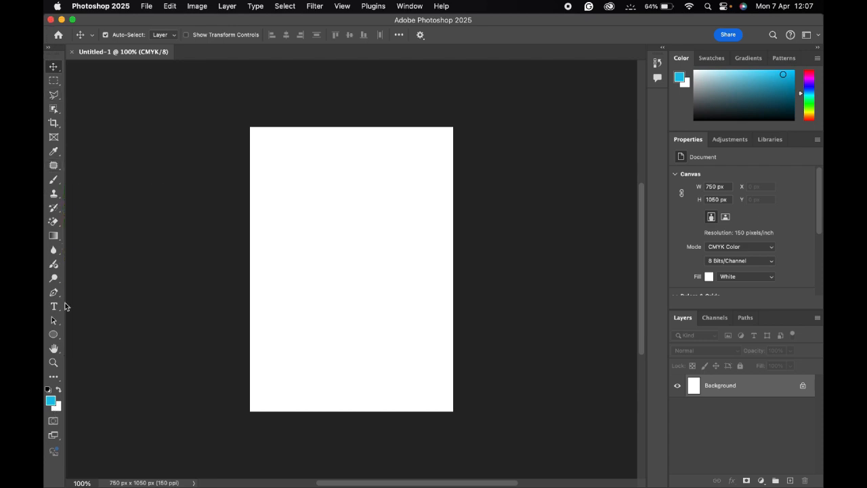
pyautogui.click(55, 68)
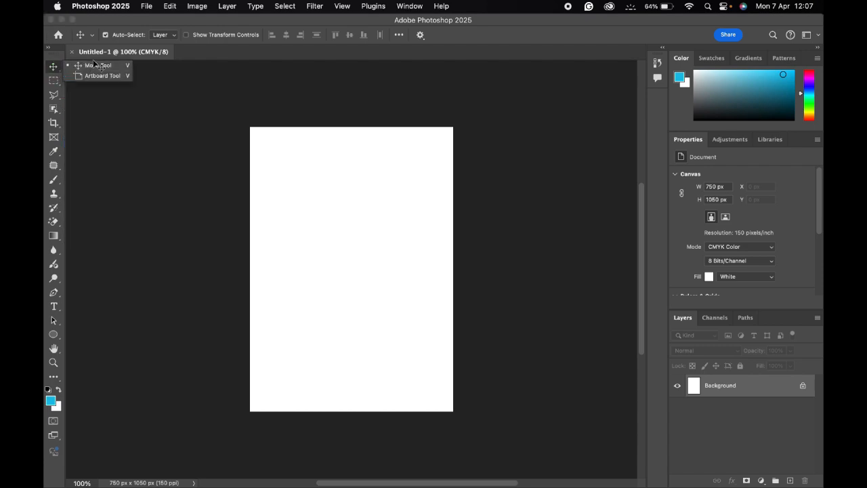
pyautogui.click(57, 71)
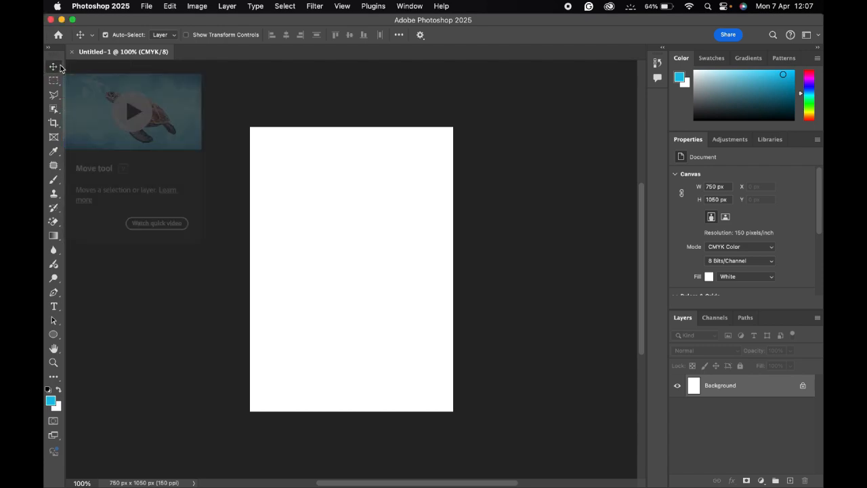
pyautogui.click(58, 68)
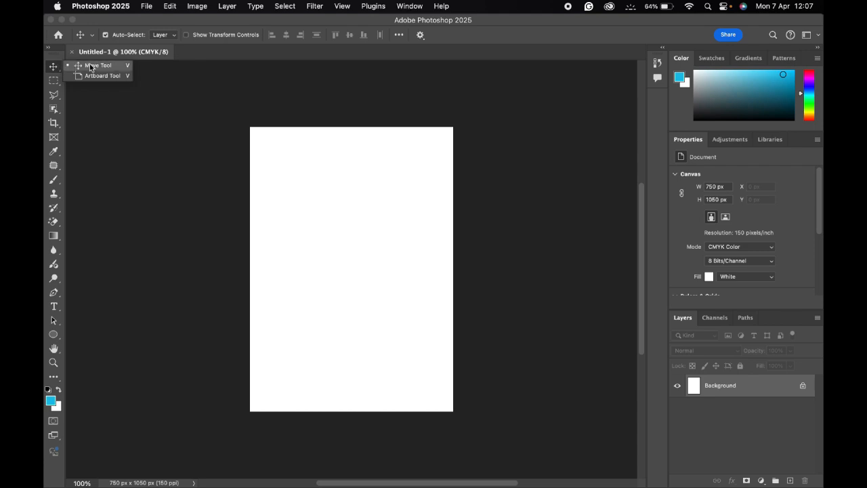
pyautogui.click(56, 82)
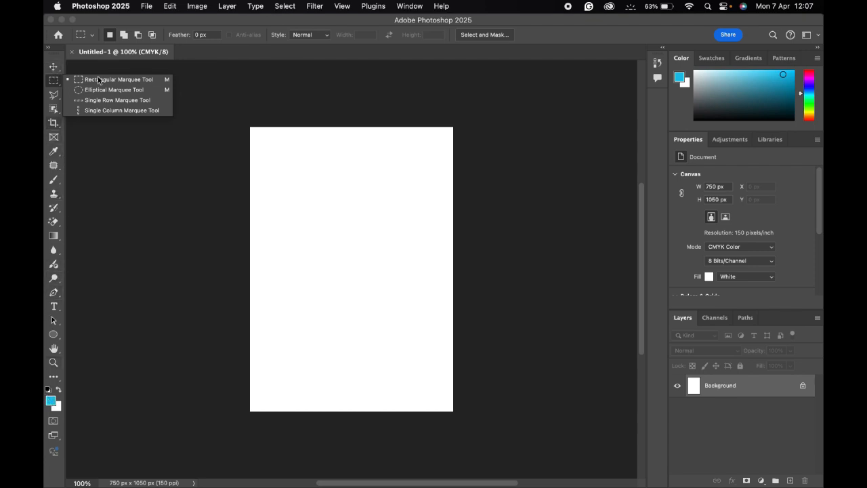
pyautogui.click(52, 68)
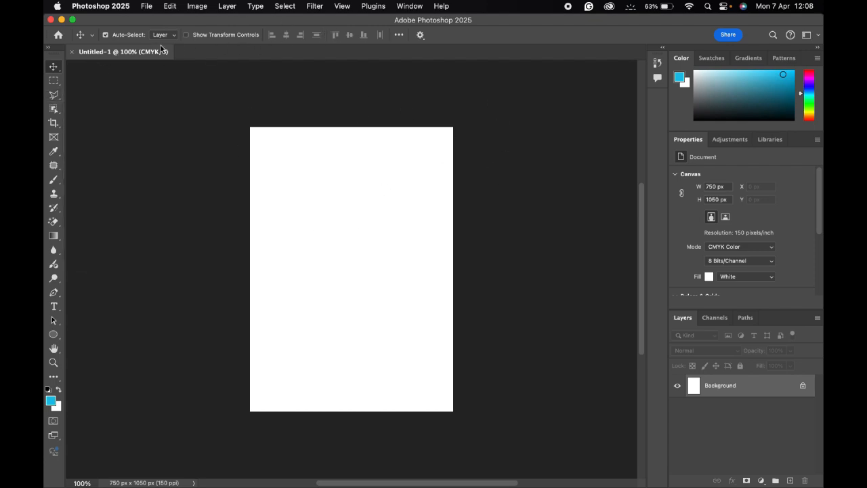
# - Compare the options of the Polygonal Lasso, Eyedropper, Blur, Magic Eraser and Move tools, and review the document properties
pyautogui.click(54, 95)
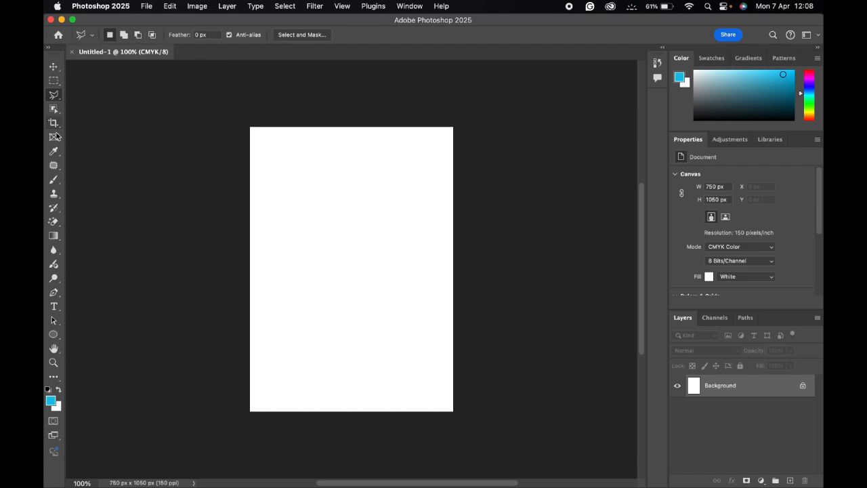
pyautogui.click(55, 153)
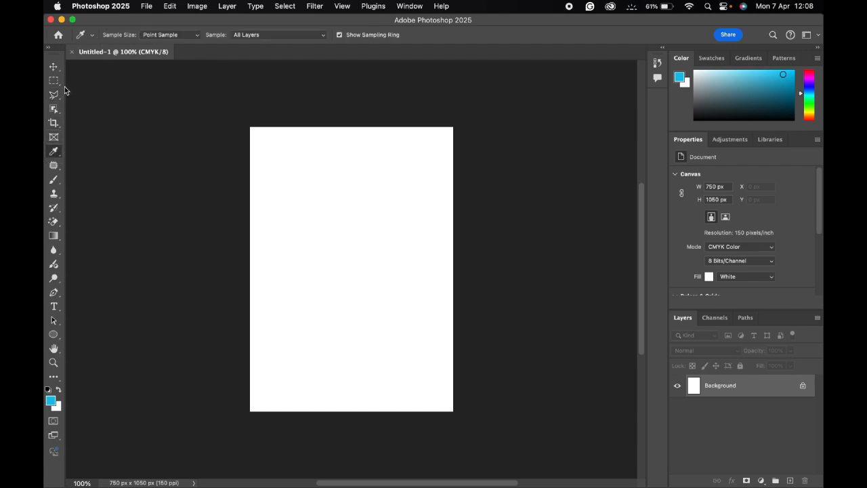
pyautogui.click(54, 249)
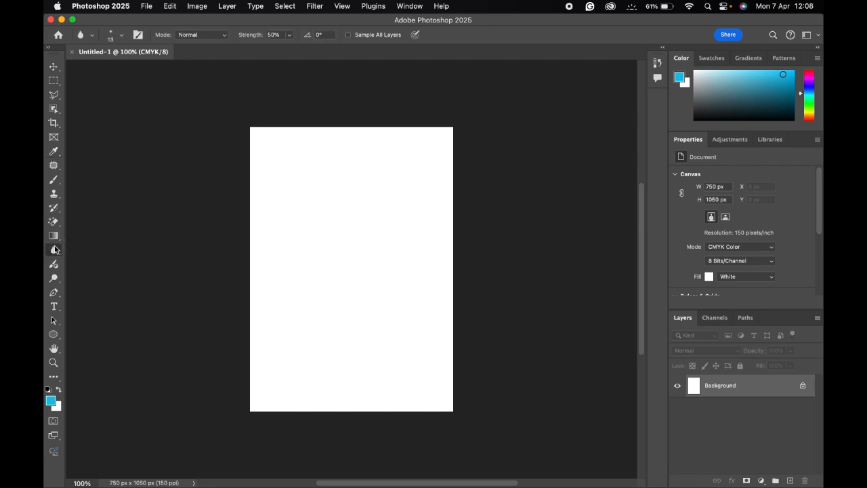
pyautogui.click(54, 223)
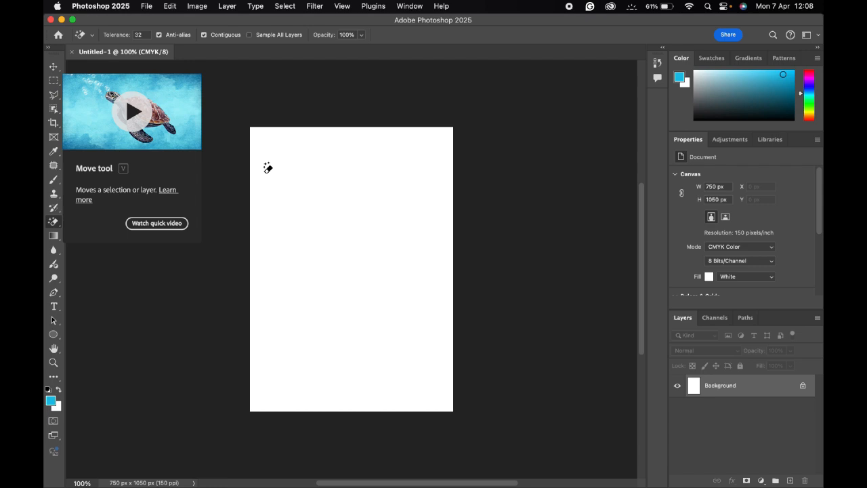
pyautogui.click(54, 67)
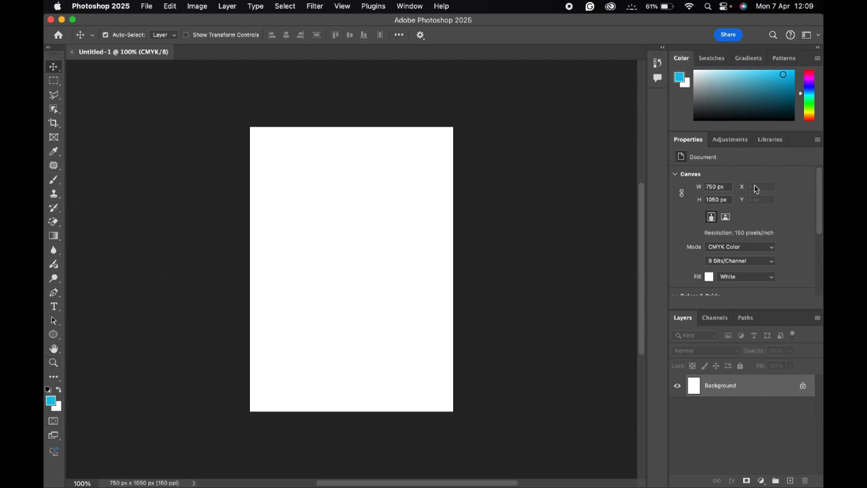
pyautogui.scroll(-5, 778, 218)
pyautogui.scroll(5, 779, 215)
# - Draw a green ellipse about 289 x 199 px on the upper part of the canvas with the Ellipse tool
pyautogui.click(56, 332)
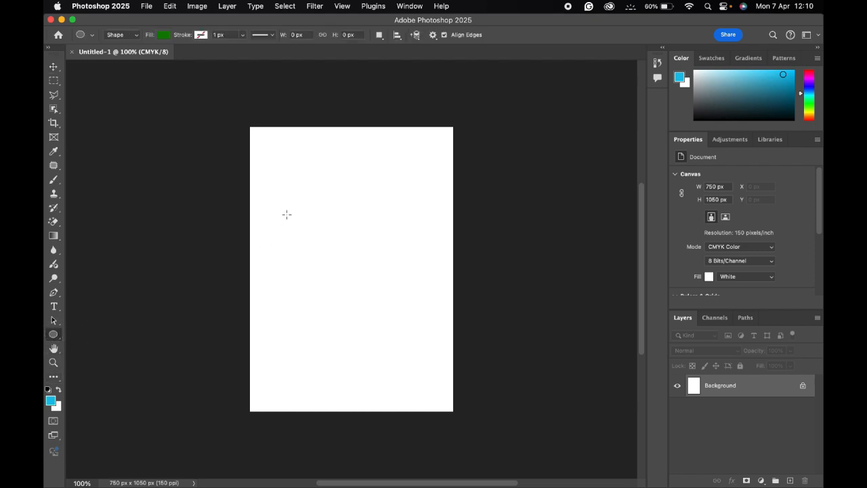
pyautogui.moveTo(288, 209); pyautogui.dragTo(367, 264)
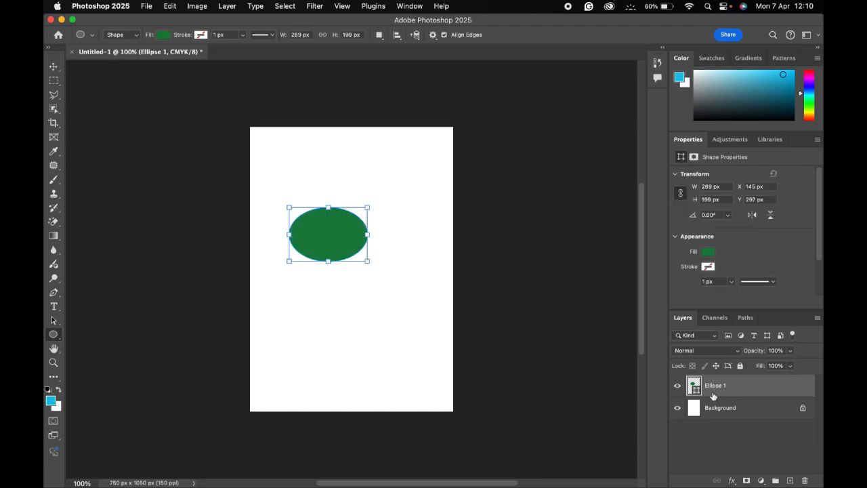
# - Draw a second ellipse about 275 x 189 px overlapping the bottom of the green one and fill it with yellow
pyautogui.moveTo(285, 288); pyautogui.dragTo(359, 235)
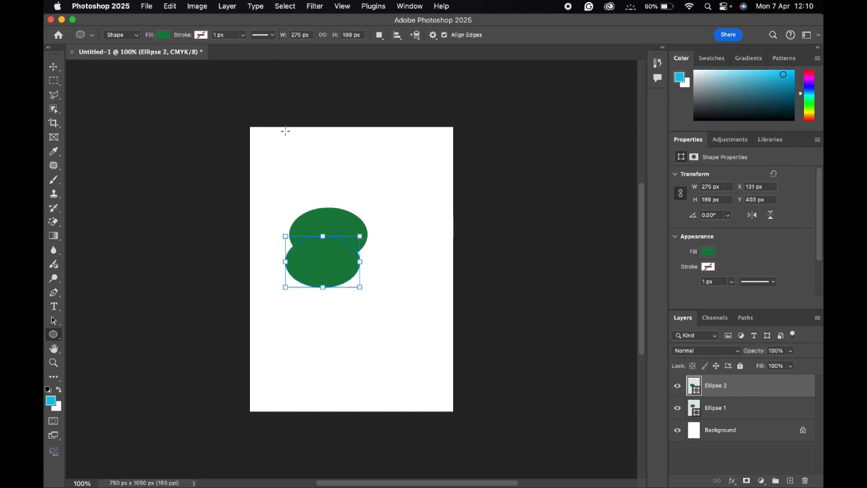
pyautogui.click(163, 34)
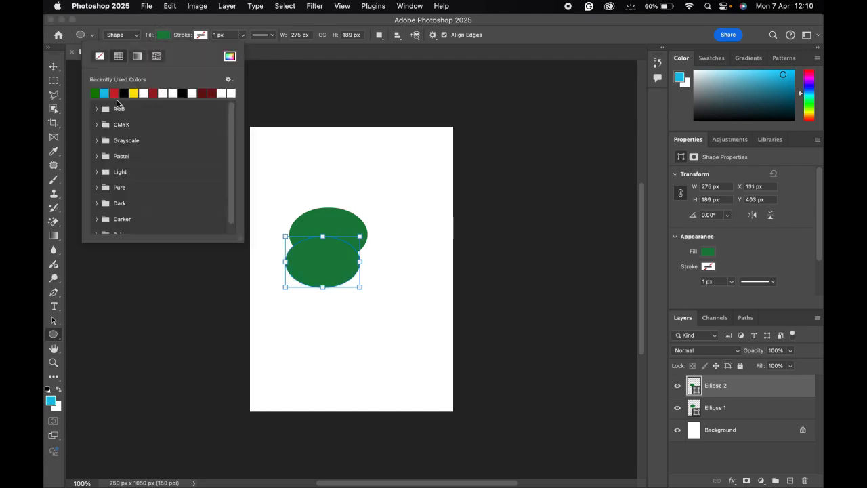
pyautogui.click(115, 93)
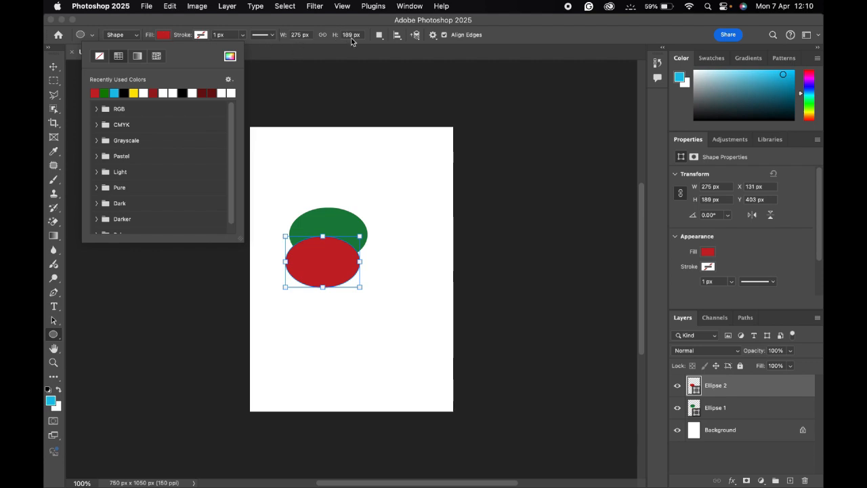
pyautogui.click(133, 93)
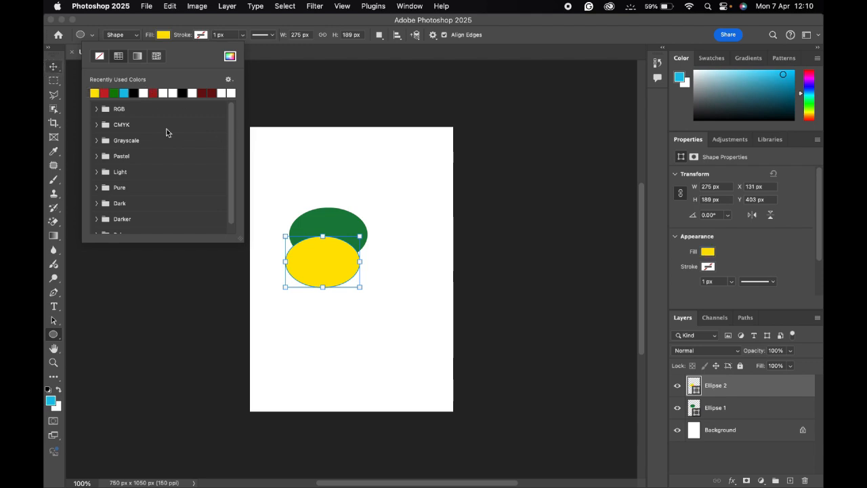
pyautogui.press('v')
pyautogui.press('u')
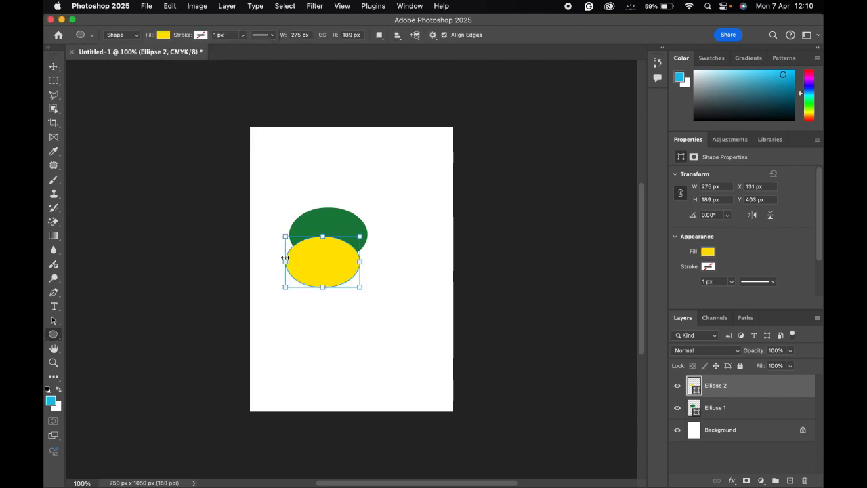
# - Draw a red circle about 240 x 240 px overlapping the yellow ellipse and move it about 64 px to the right
pyautogui.moveTo(259, 254); pyautogui.dragTo(353, 320)
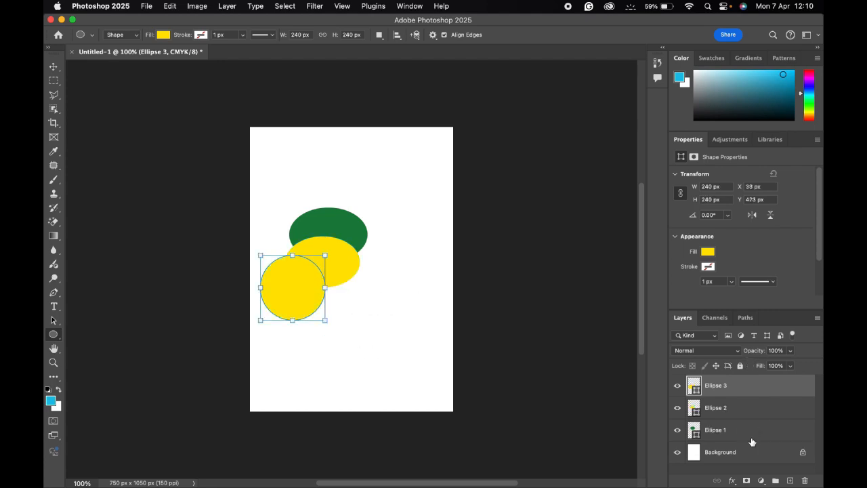
pyautogui.click(164, 35)
pyautogui.click(104, 93)
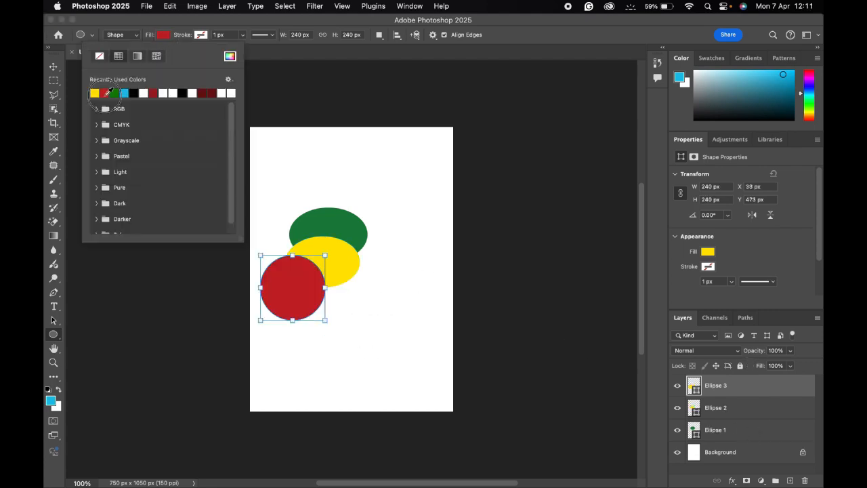
pyautogui.click(53, 68)
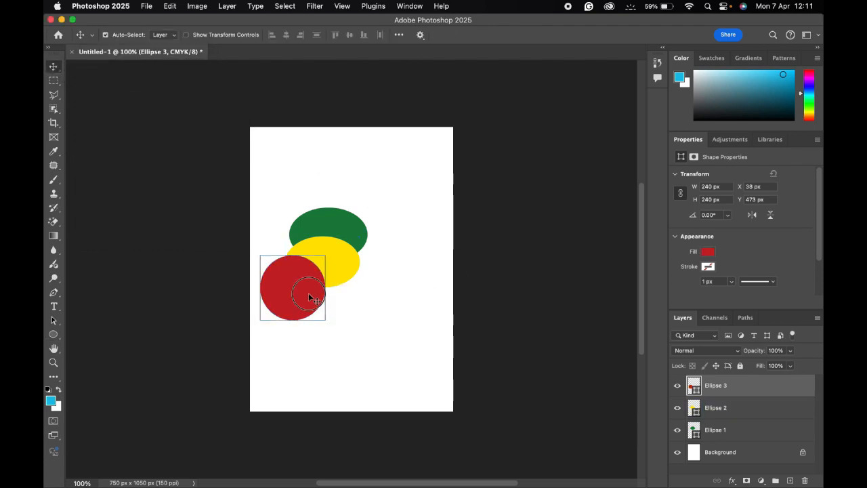
pyautogui.moveTo(311, 294); pyautogui.dragTo(344, 296)
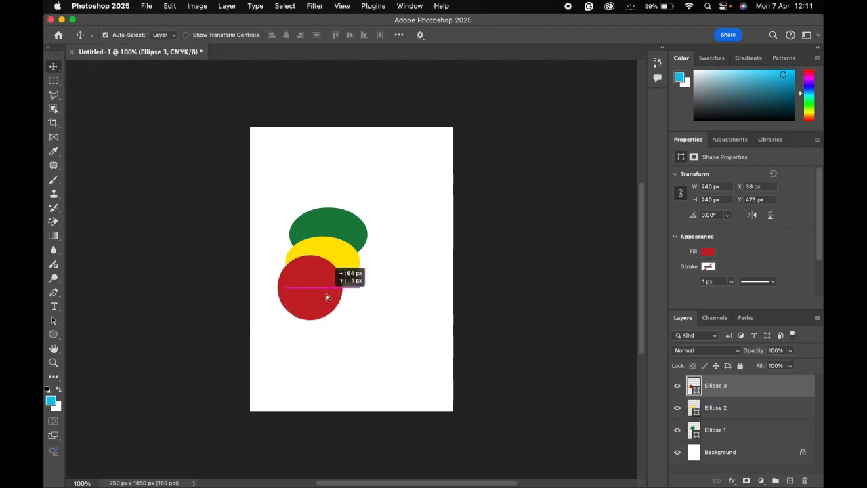
# - Enlarge the Layers panel and select the shapes on the canvas in turn to match each one with its layer
pyautogui.click(338, 231)
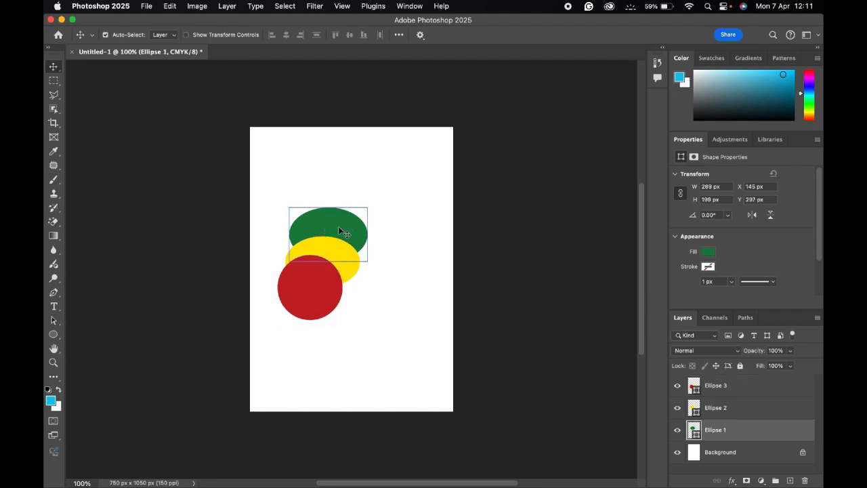
pyautogui.click(789, 410)
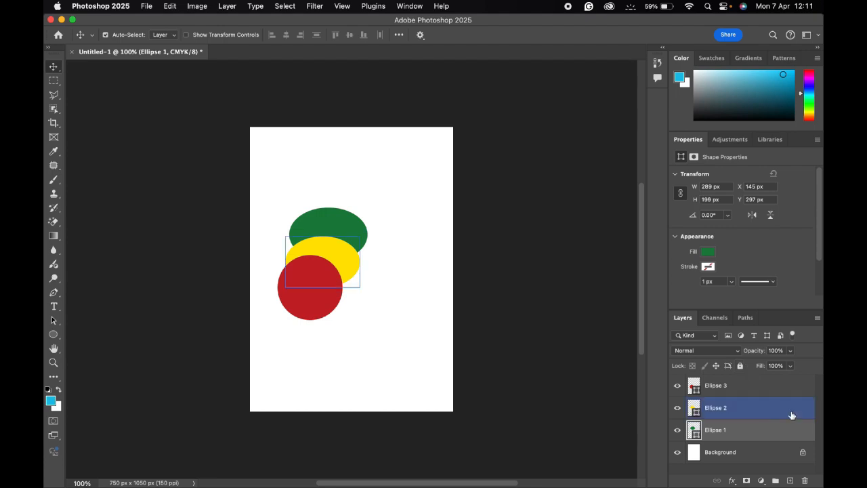
pyautogui.click(738, 433)
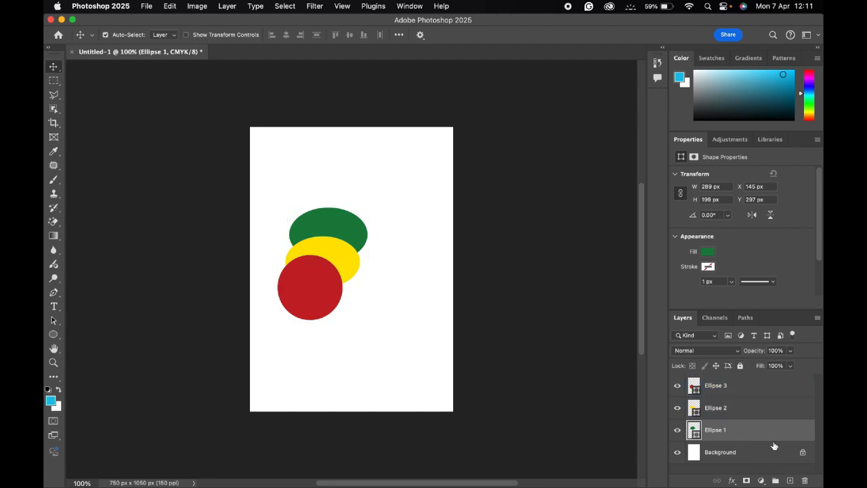
pyautogui.moveTo(766, 310)
pyautogui.mouseDown()
pyautogui.moveTo(754, 271)
pyautogui.moveTo(744, 160)
pyautogui.mouseUp()
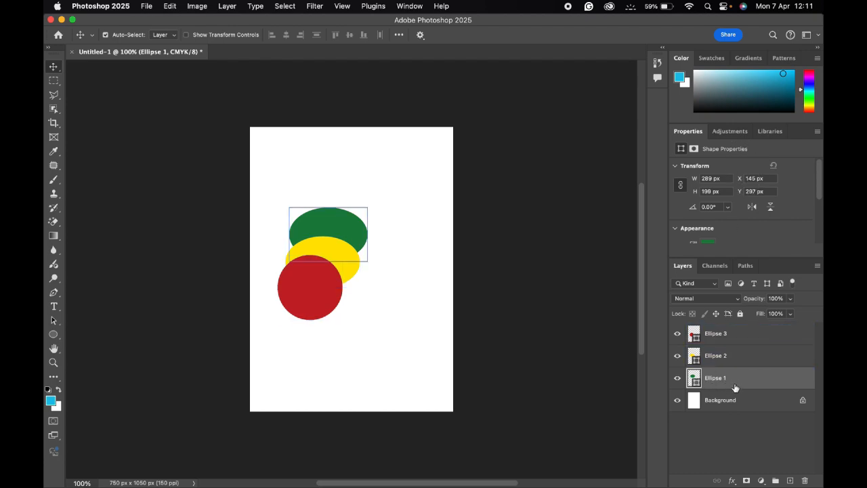
pyautogui.click(353, 280)
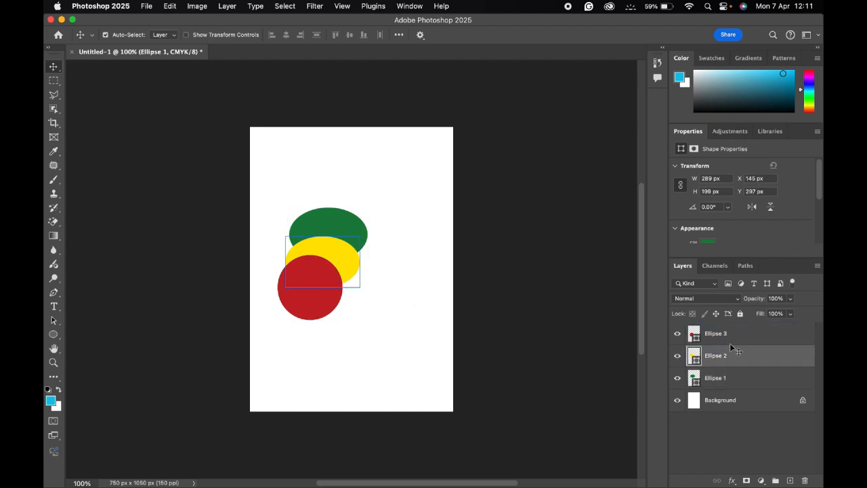
pyautogui.click(329, 282)
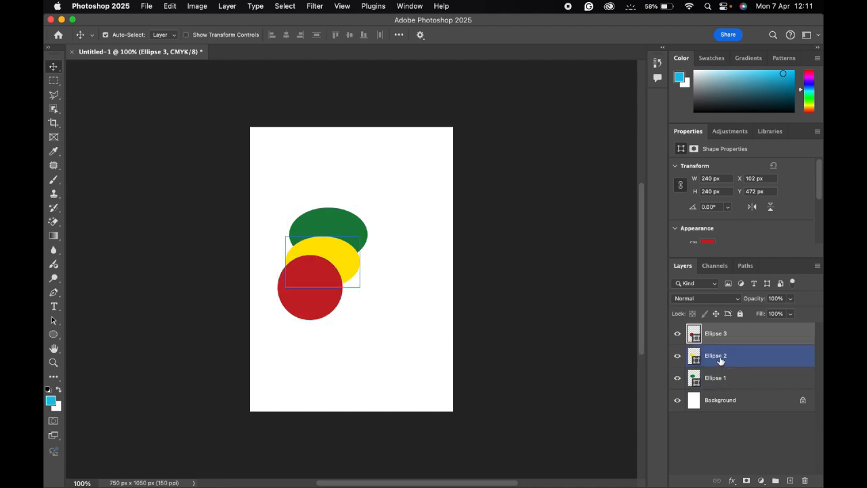
# - Select the yellow ellipse and rename its layer to Yellow
pyautogui.click(339, 254)
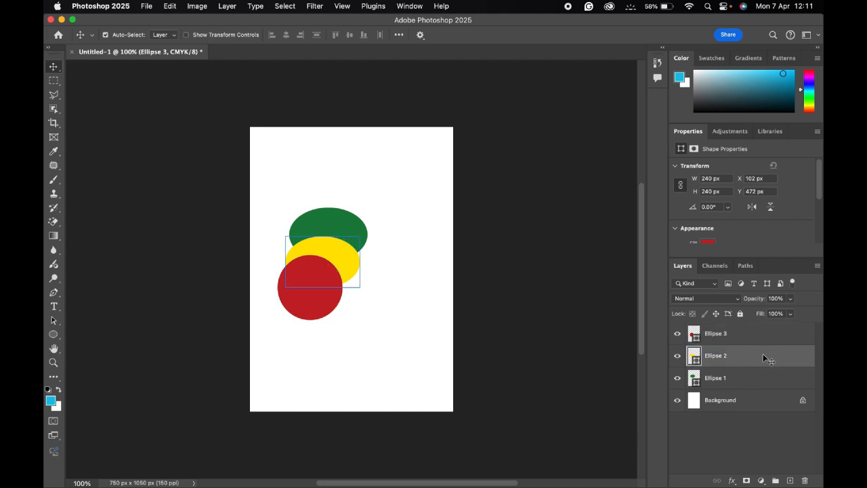
pyautogui.click(723, 355)
pyautogui.doubleClick(716, 356)
pyautogui.write('T')
pyautogui.write('ello')
pyautogui.write('w')
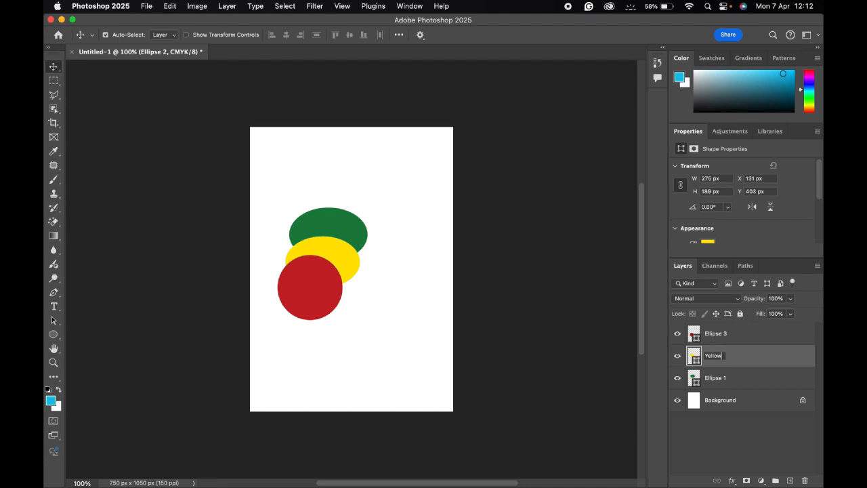
pyautogui.press('Return')
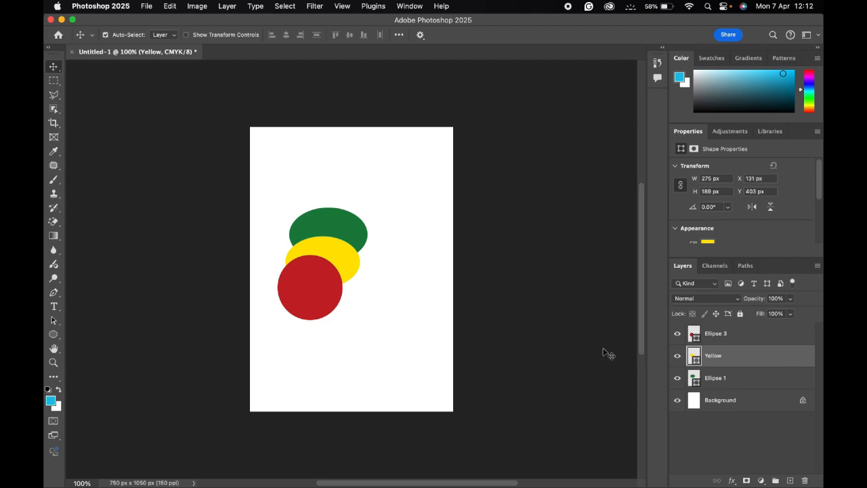
# - Deselect all layers and turn off the Move tool's Auto-Select option
pyautogui.click(726, 339)
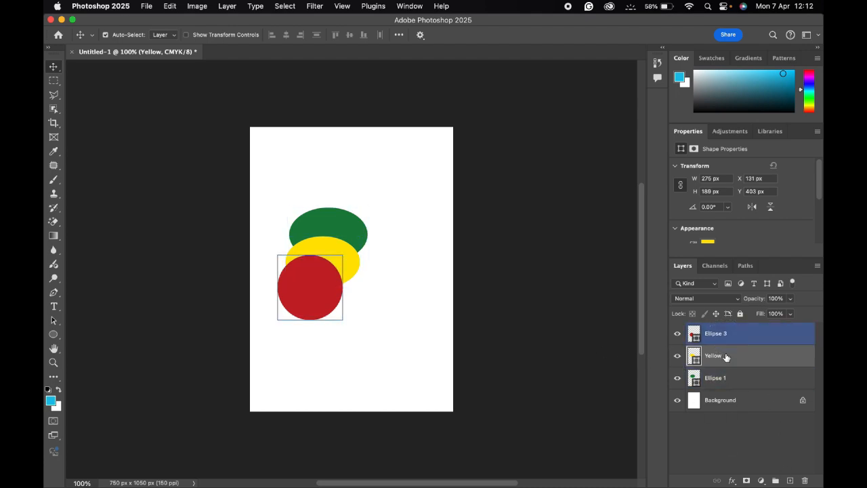
pyautogui.click(532, 318)
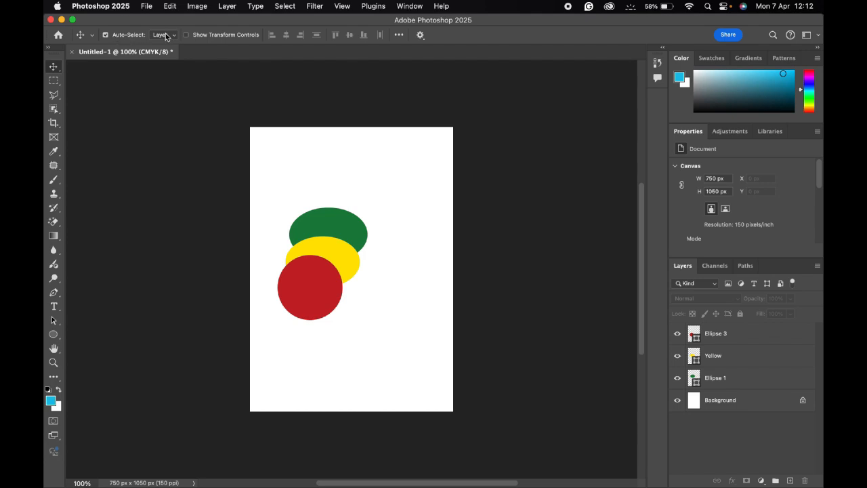
pyautogui.click(105, 34)
# - Try to pick the green ellipse on the canvas with the Move tool while Auto-Select is off
pyautogui.keyDown('super'); pyautogui.click(331, 245); pyautogui.keyUp('super')
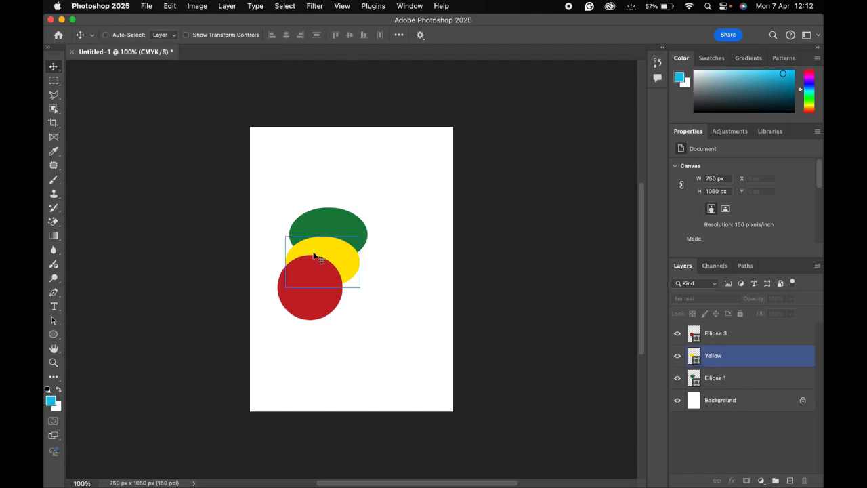
pyautogui.click(344, 233)
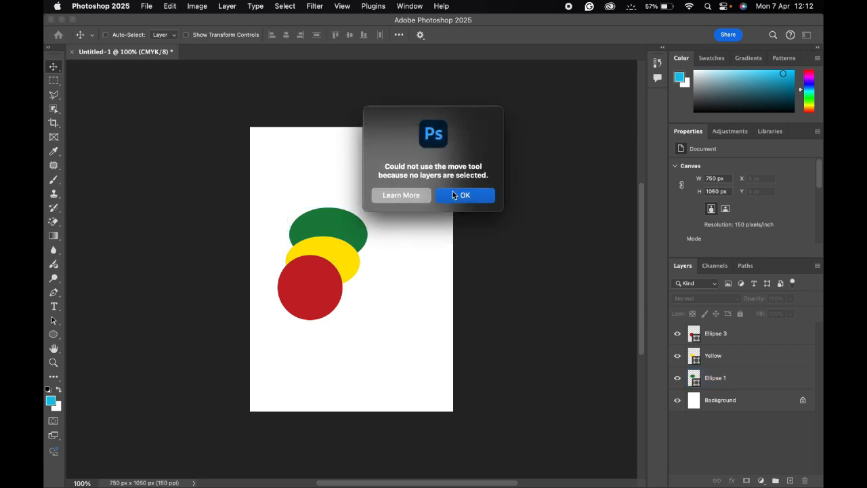
pyautogui.click(454, 196)
pyautogui.click(343, 236)
pyautogui.click(452, 195)
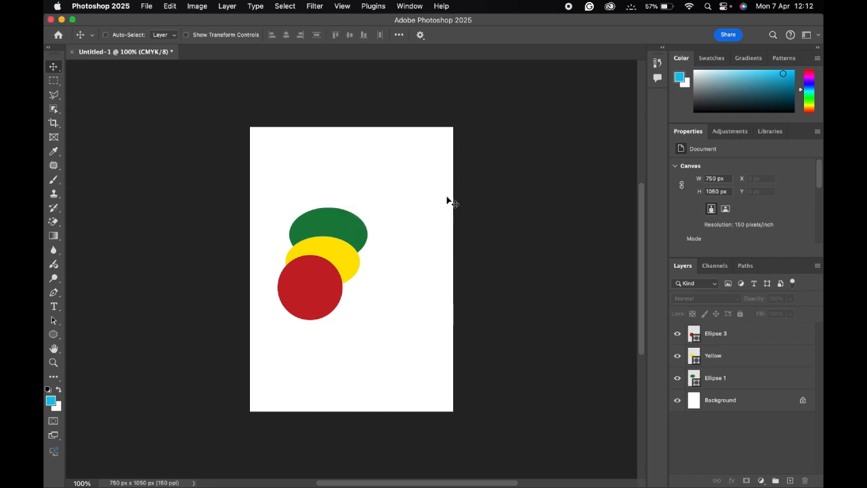
pyautogui.keyDown('super'); pyautogui.click(351, 241); pyautogui.keyUp('super')
pyautogui.click(352, 236)
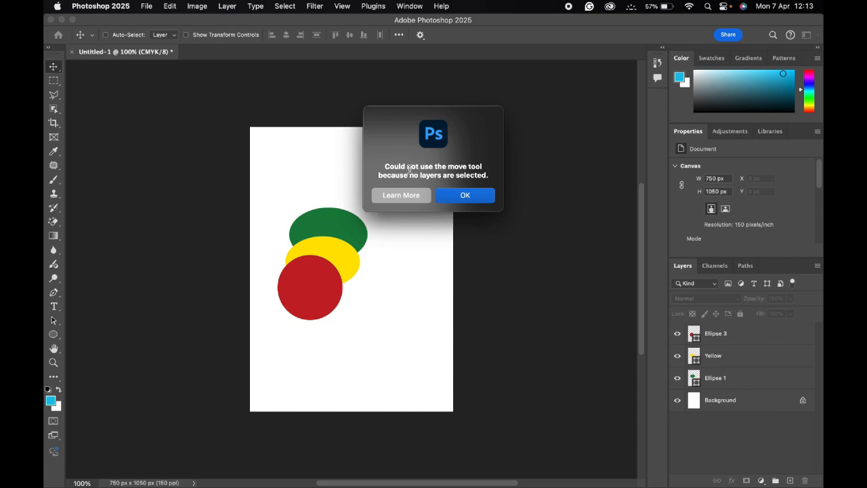
pyautogui.click(487, 197)
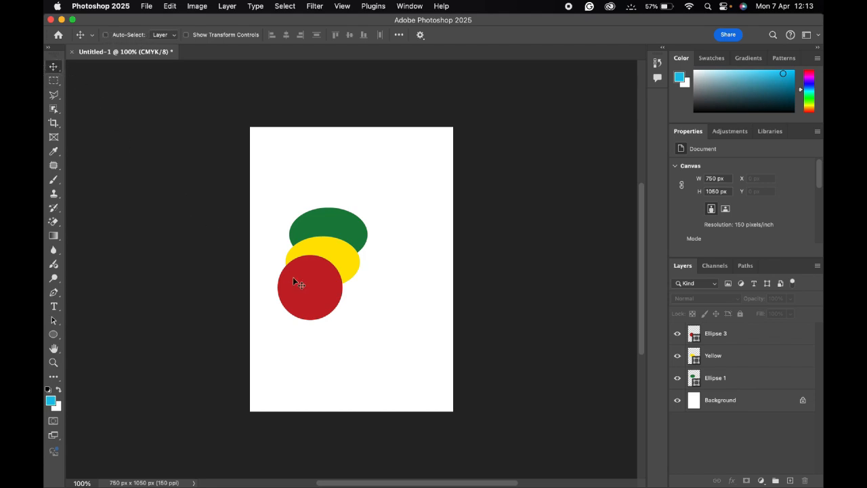
# - Try picking the red, green and yellow shapes directly on the canvas with no layer selected and Auto-Select off
pyautogui.keyDown('super'); pyautogui.click(312, 291); pyautogui.keyUp('super')
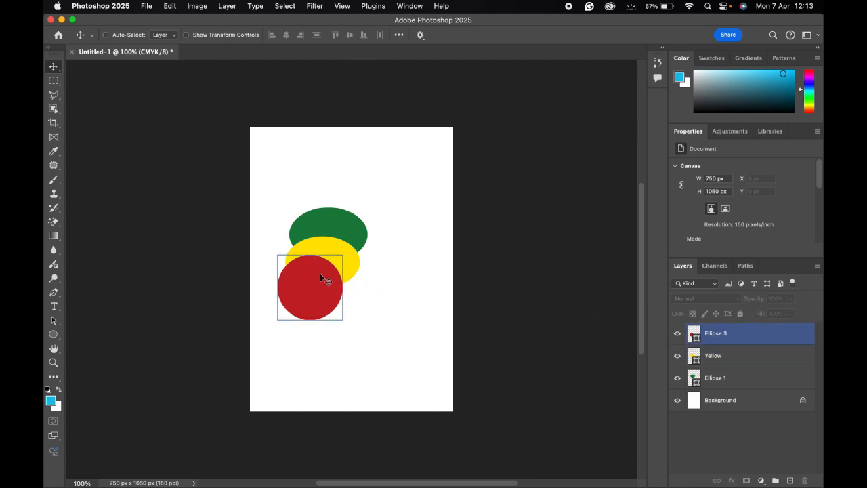
pyautogui.click(344, 230)
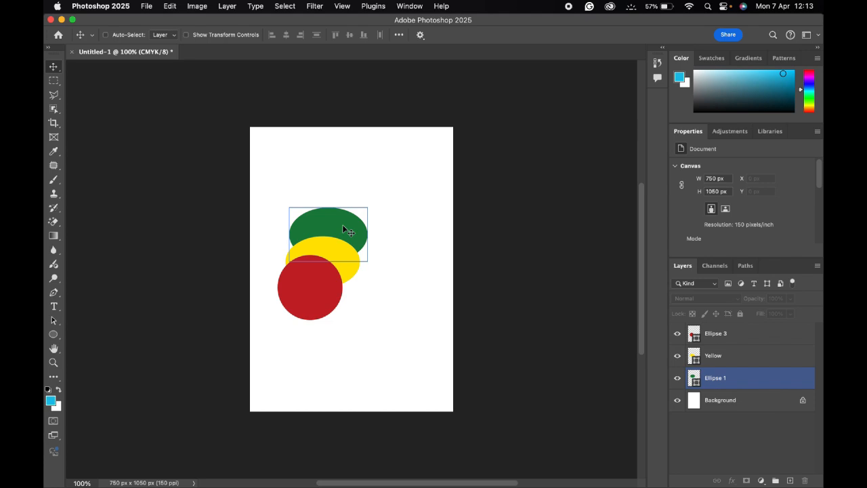
pyautogui.click(341, 257)
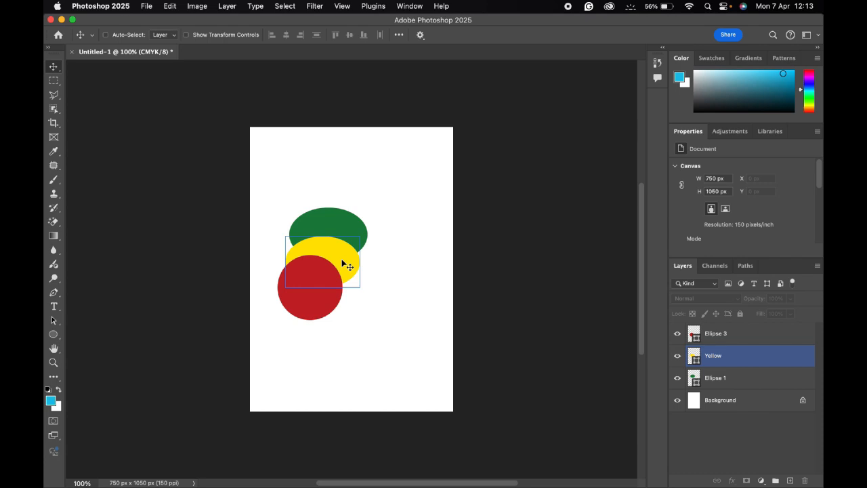
pyautogui.click(346, 235)
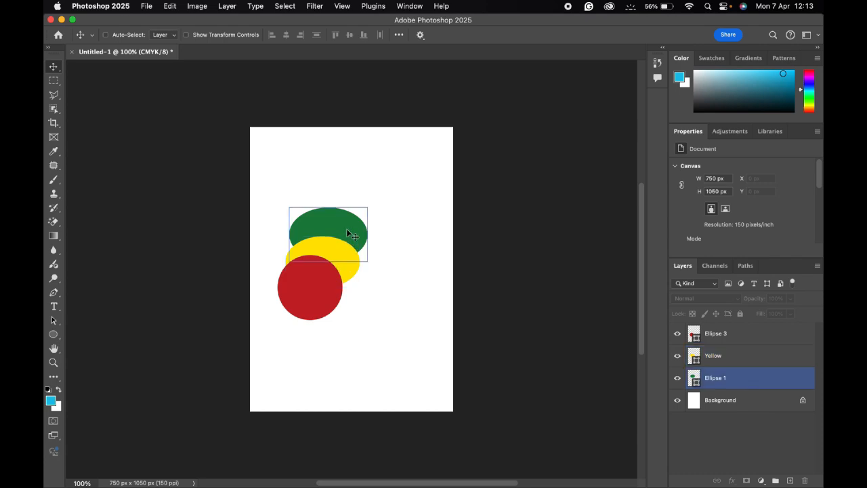
pyautogui.click(272, 232)
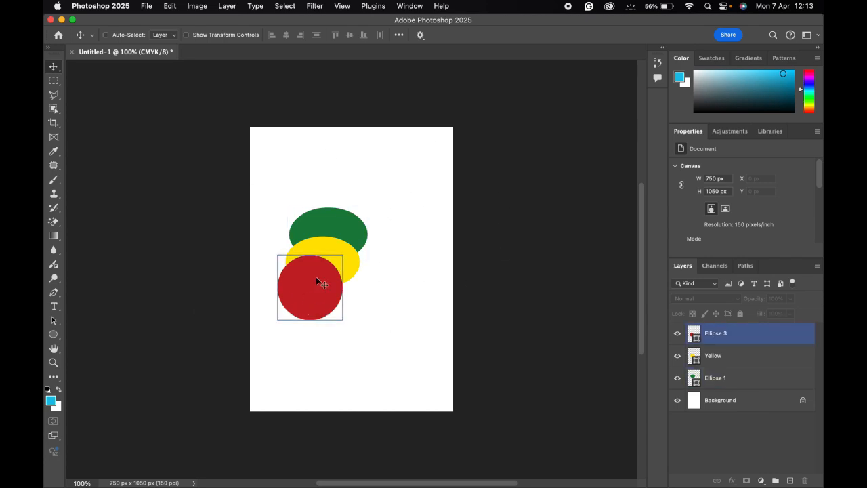
pyautogui.click(340, 228)
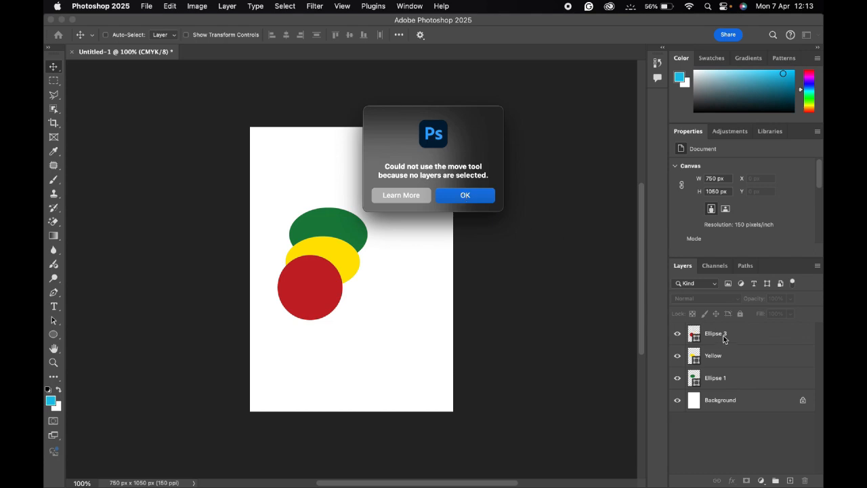
pyautogui.click(466, 195)
# - Turn the Move tool's Auto-Select option back on and select the yellow ellipse directly on the canvas
pyautogui.click(106, 36)
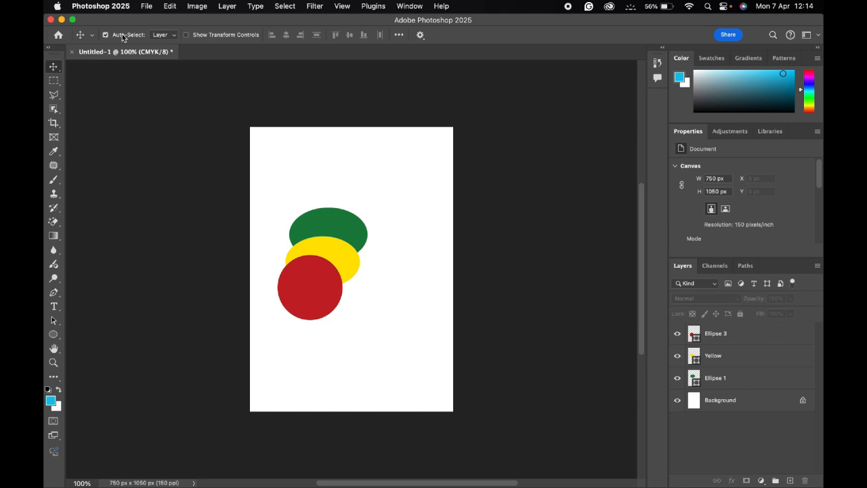
pyautogui.click(335, 221)
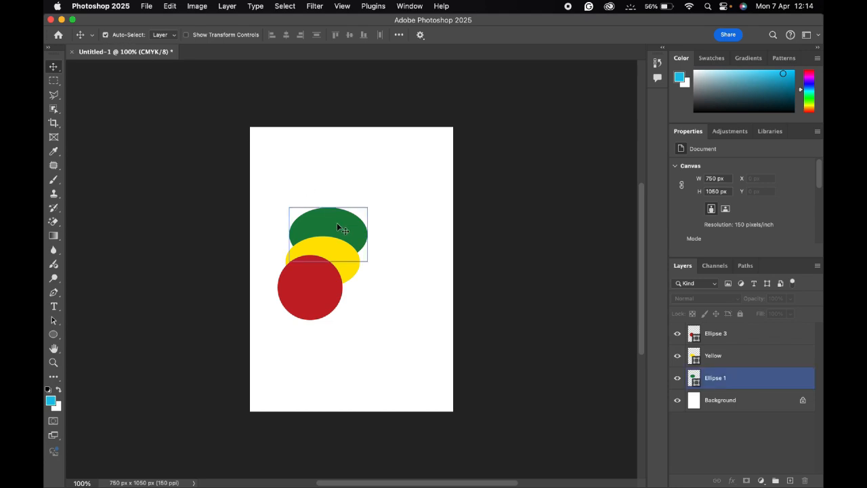
pyautogui.click(331, 252)
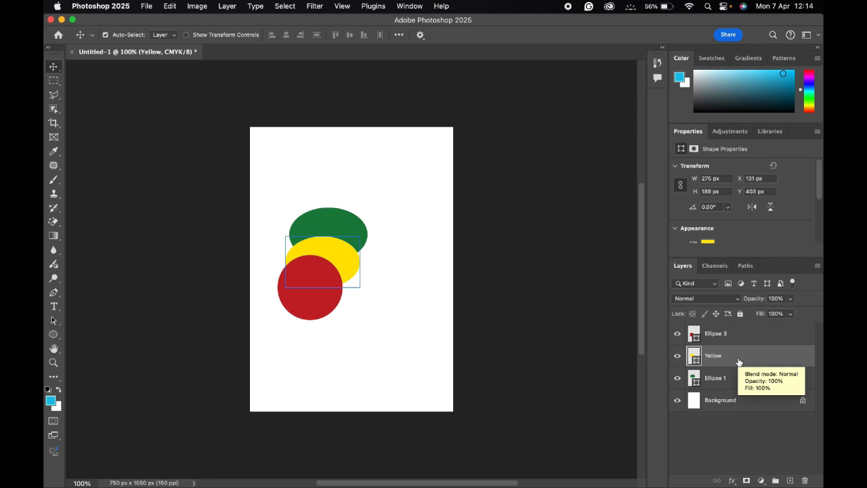
pyautogui.click(326, 237)
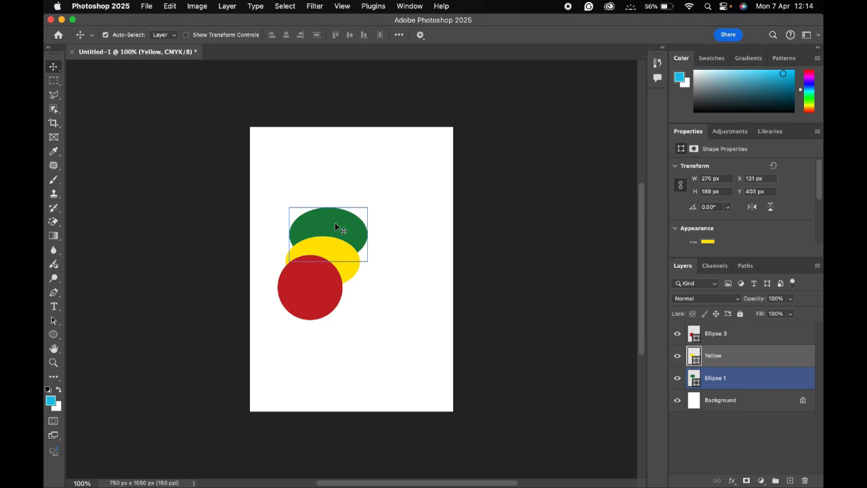
# - Select the green ellipse, the yellow ellipse and the red circle in turn directly on the canvas with Auto-Select on
pyautogui.click(398, 291)
pyautogui.click(701, 357)
pyautogui.click(290, 265)
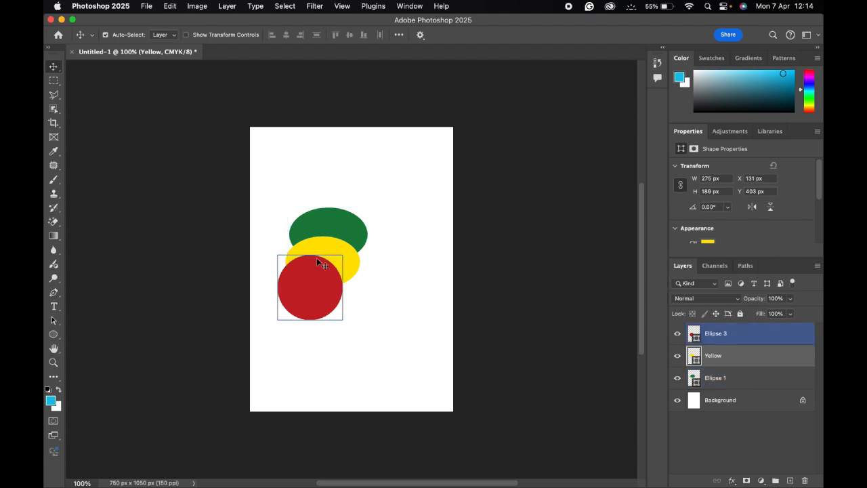
pyautogui.click(252, 237)
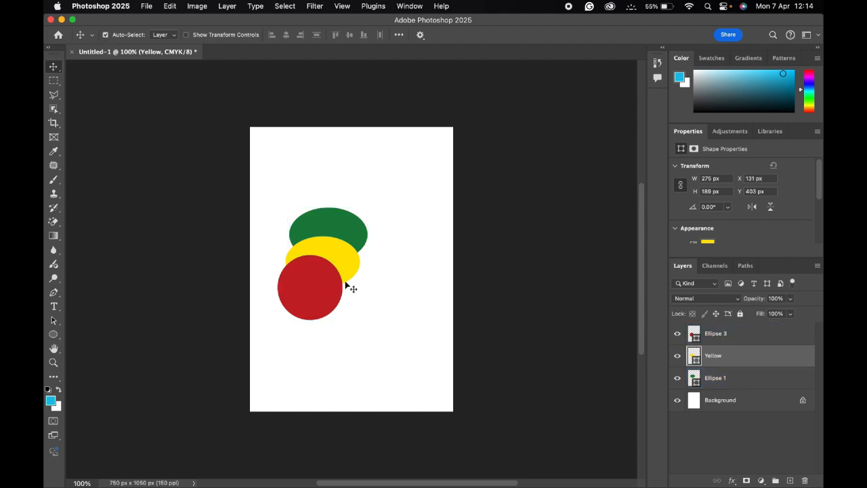
pyautogui.click(348, 233)
pyautogui.click(327, 271)
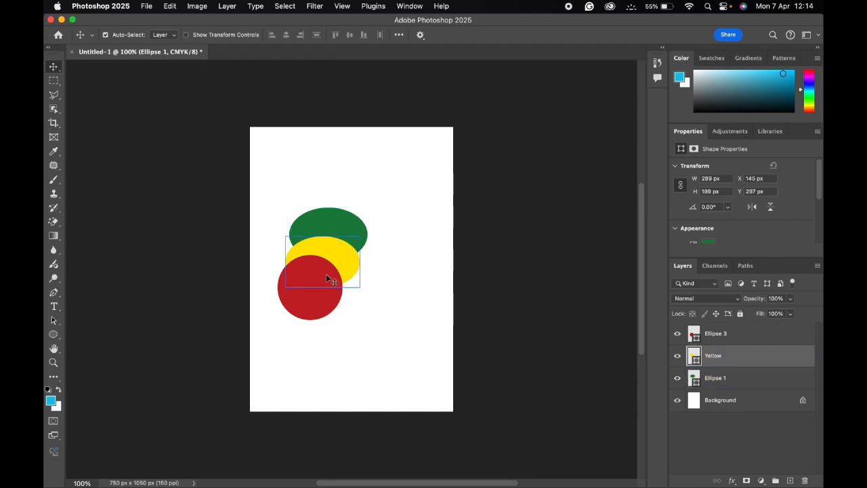
pyautogui.click(313, 286)
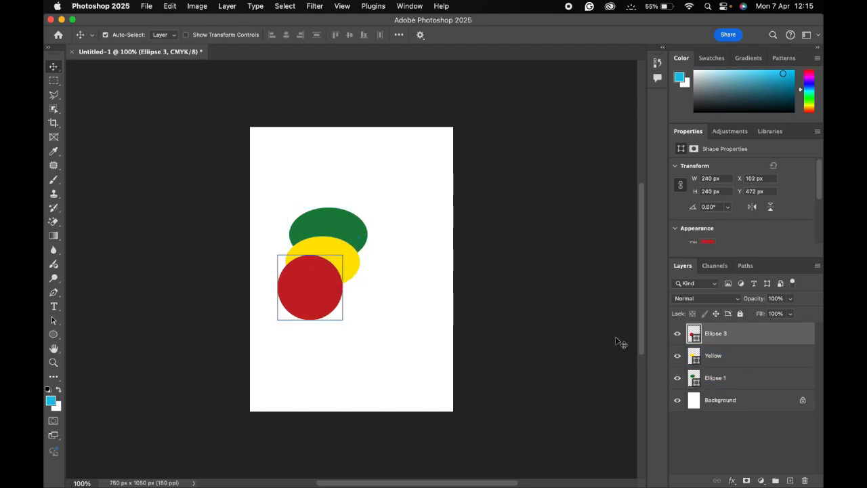
# - Match the Ellipse 1, Yellow and Ellipse 3 layers with their outlined shapes on the canvas
pyautogui.click(753, 381)
pyautogui.click(715, 352)
pyautogui.click(741, 382)
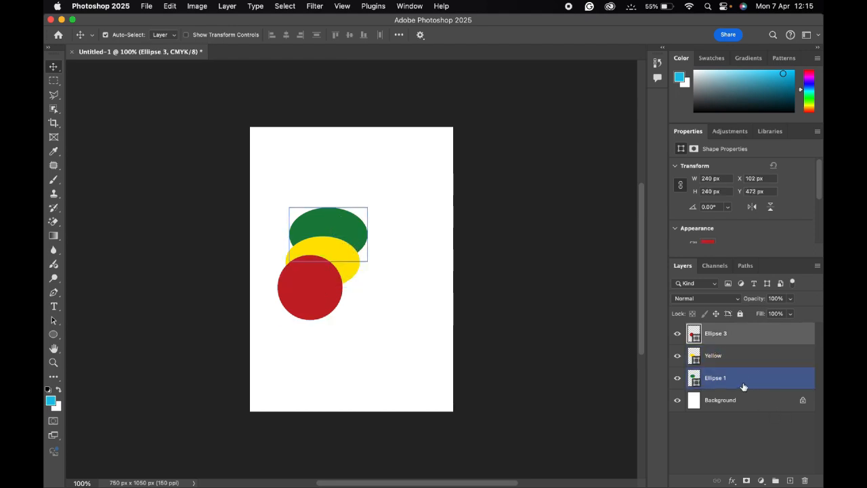
pyautogui.click(410, 356)
pyautogui.click(324, 259)
pyautogui.click(760, 378)
pyautogui.click(709, 342)
pyautogui.click(747, 381)
pyautogui.click(716, 353)
pyautogui.click(728, 333)
pyautogui.click(729, 353)
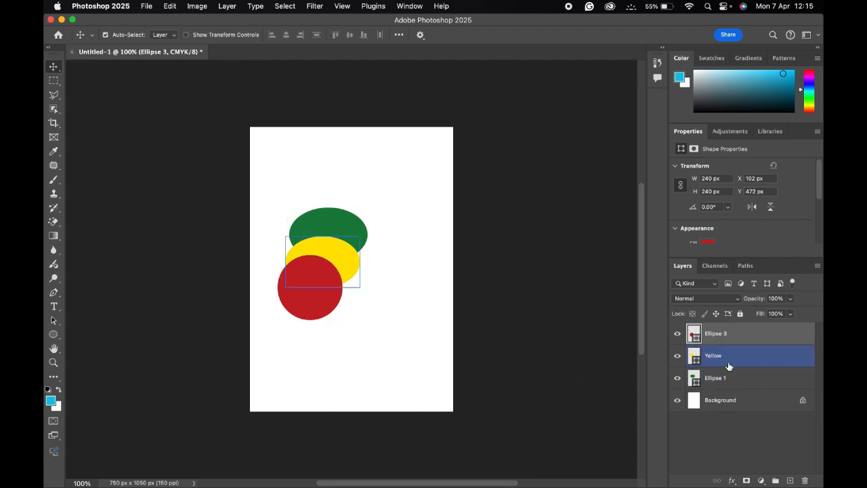
pyautogui.click(508, 310)
pyautogui.click(296, 232)
pyautogui.click(322, 266)
pyautogui.click(306, 293)
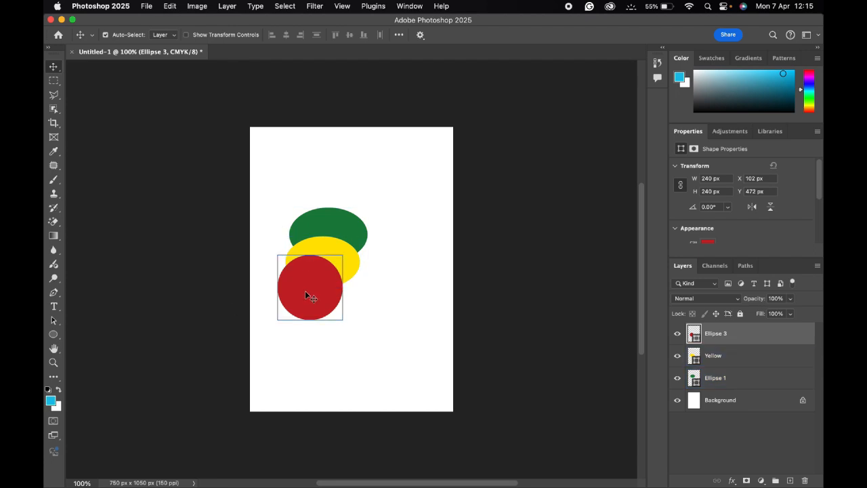
# - Move the red circle to about X 145, Y 498 px, the green ellipse up about 51 px, and the yellow ellipse to about X 128, Y 346 px
pyautogui.moveTo(306, 293)
pyautogui.mouseDown()
pyautogui.moveTo(323, 308)
pyautogui.moveTo(315, 301)
pyautogui.mouseUp()
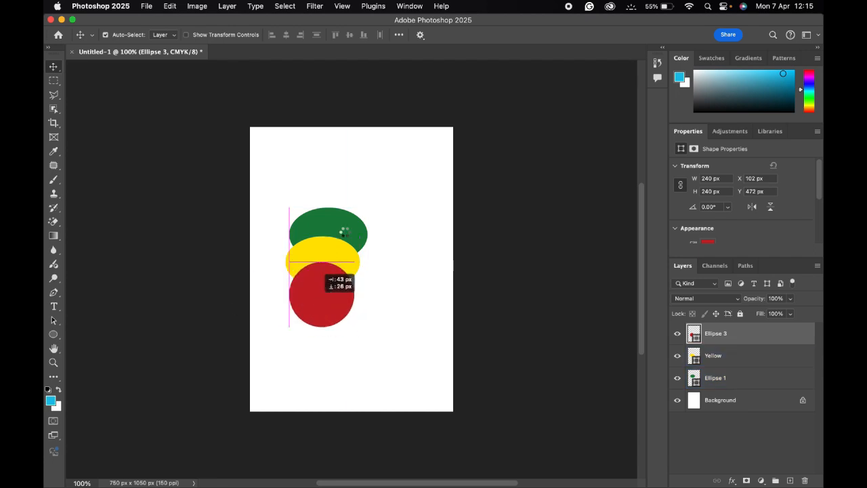
pyautogui.moveTo(346, 231)
pyautogui.mouseDown()
pyautogui.moveTo(353, 204)
pyautogui.moveTo(349, 215)
pyautogui.mouseUp()
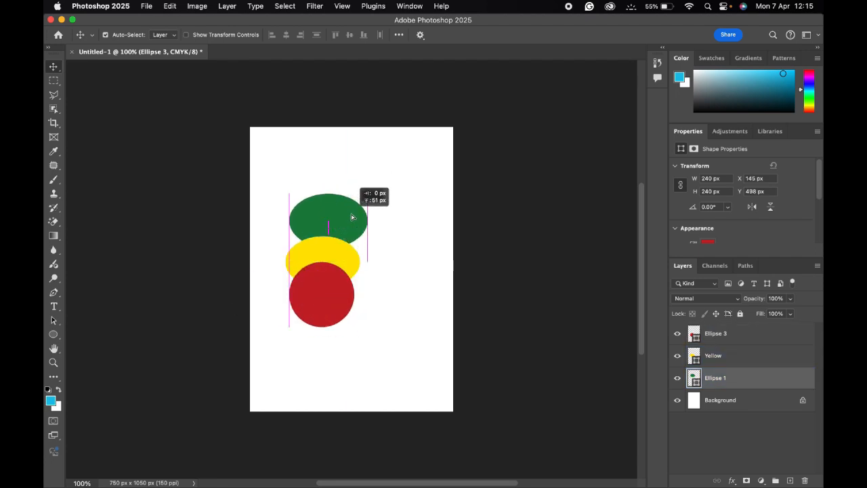
pyautogui.click(348, 256)
pyautogui.moveTo(347, 256); pyautogui.dragTo(329, 252)
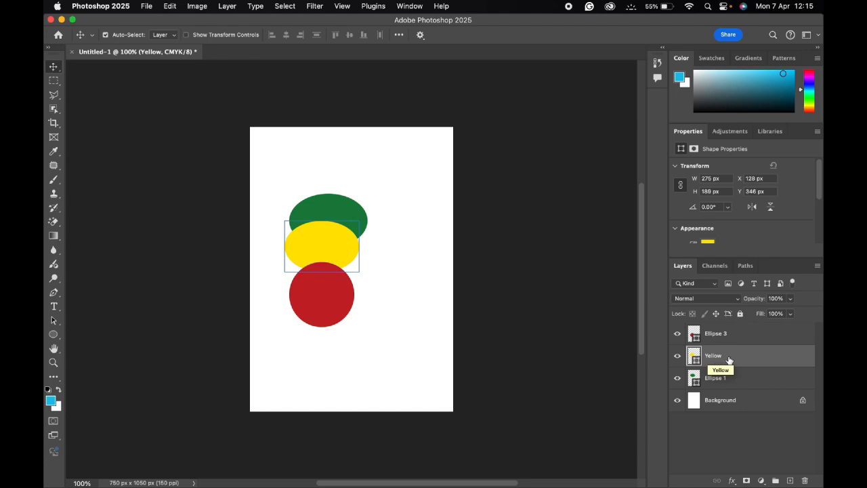
# - Move the Yellow layer above Ellipse 3 in the layer stack
pyautogui.click(757, 361)
pyautogui.moveTo(757, 361); pyautogui.dragTo(758, 333)
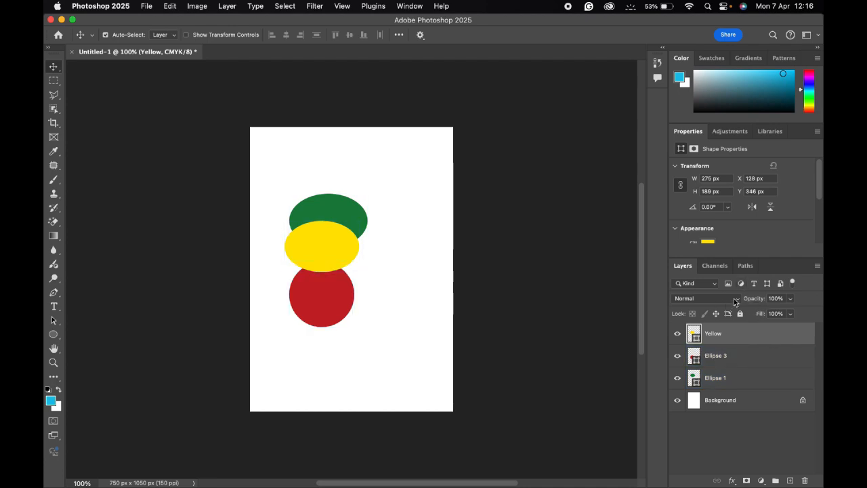
# - Lower the Yellow layer's opacity to about 4% and restore it to 100%
pyautogui.click(791, 299)
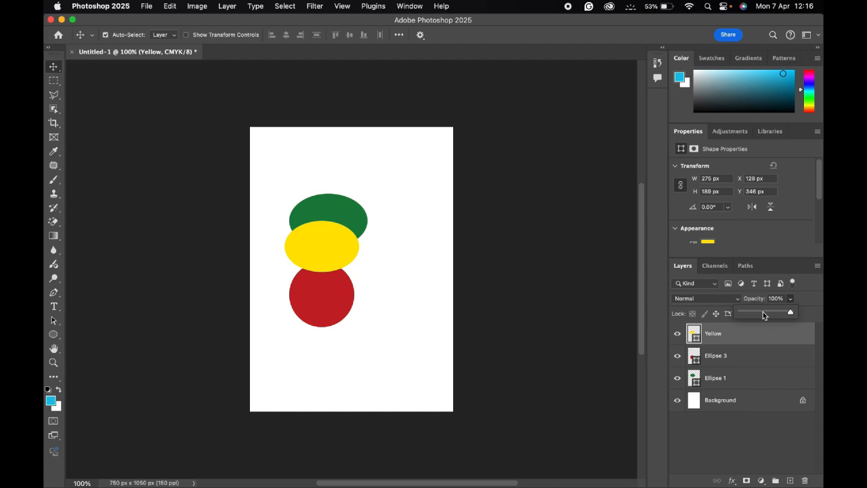
pyautogui.moveTo(790, 312); pyautogui.dragTo(743, 321)
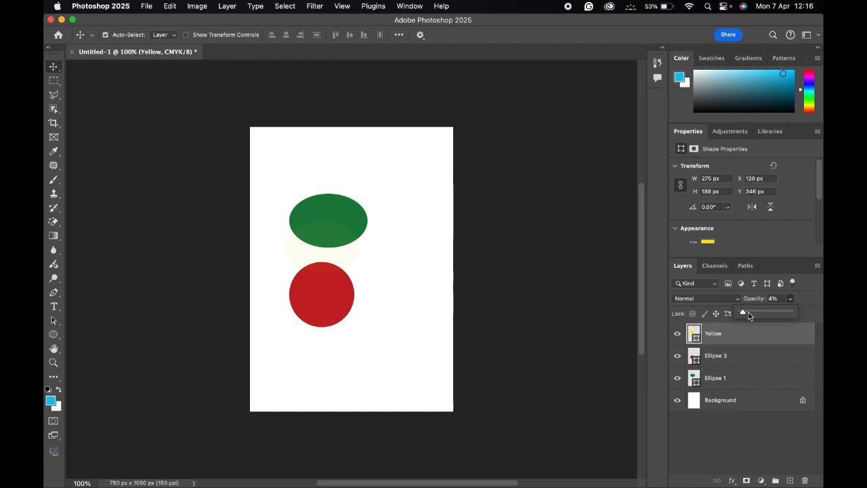
pyautogui.moveTo(763, 313); pyautogui.dragTo(817, 304)
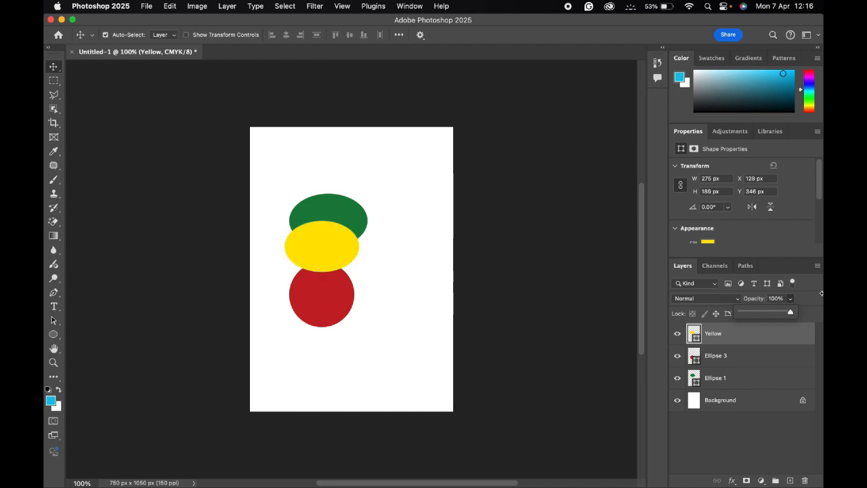
pyautogui.click(816, 302)
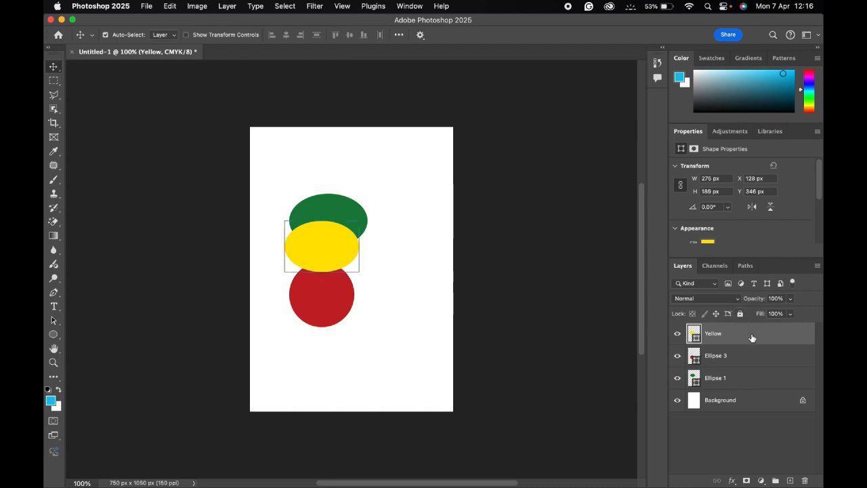
# - Move the yellow ellipse to about X 145, Y 367 px so it overlaps the green ellipse and red circle
pyautogui.click(760, 357)
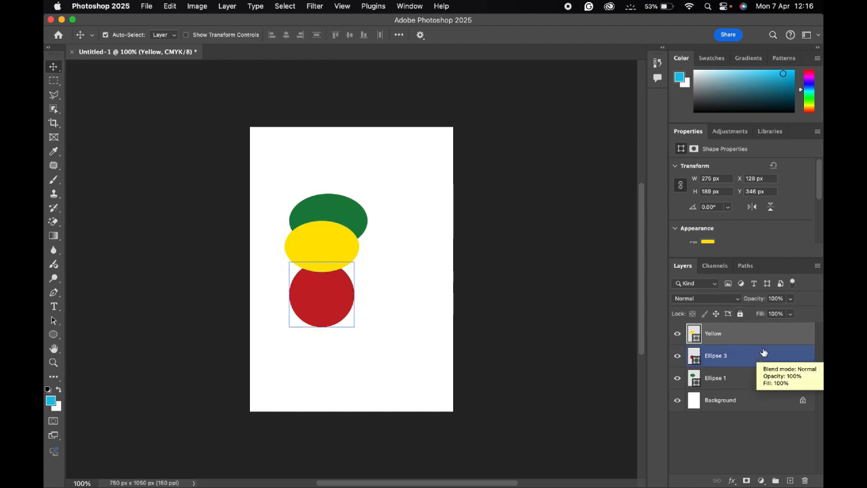
pyautogui.click(772, 333)
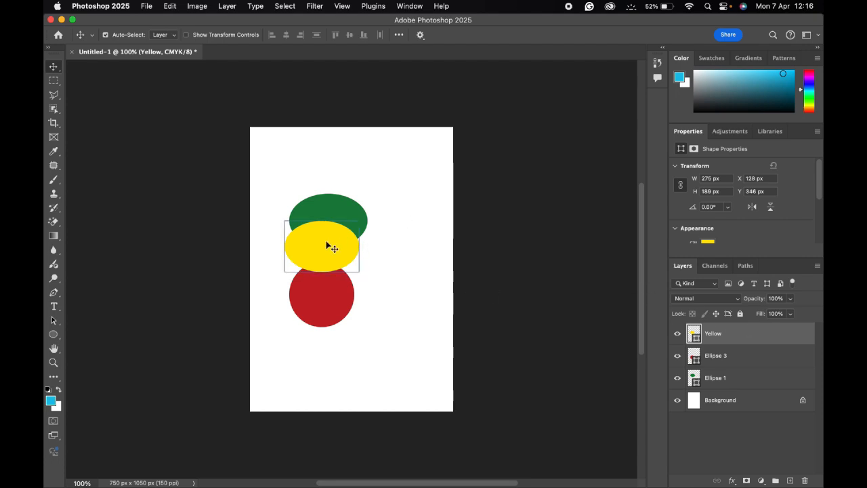
pyautogui.moveTo(331, 242)
pyautogui.mouseDown()
pyautogui.moveTo(351, 265)
pyautogui.moveTo(330, 242)
pyautogui.moveTo(300, 252)
pyautogui.moveTo(366, 236)
pyautogui.moveTo(339, 254)
pyautogui.mouseUp()
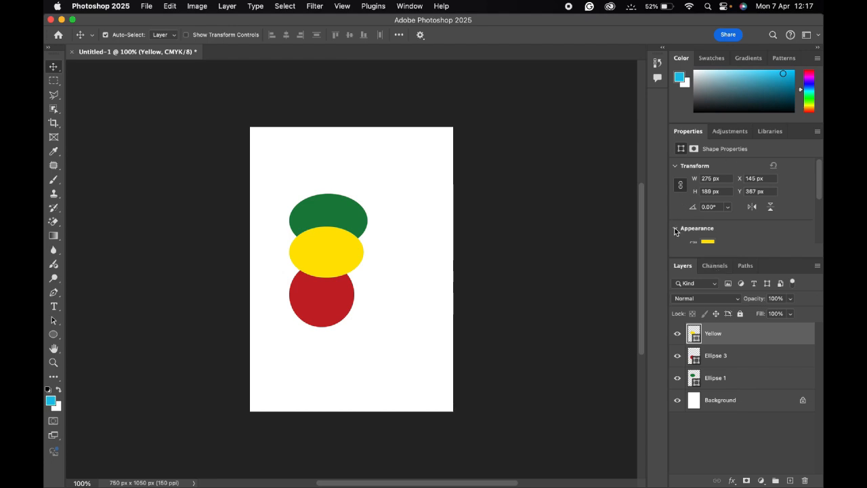
# - Examine the yellow ellipse's fill, stroke and pathfinder properties
pyautogui.scroll(-5, 682, 232)
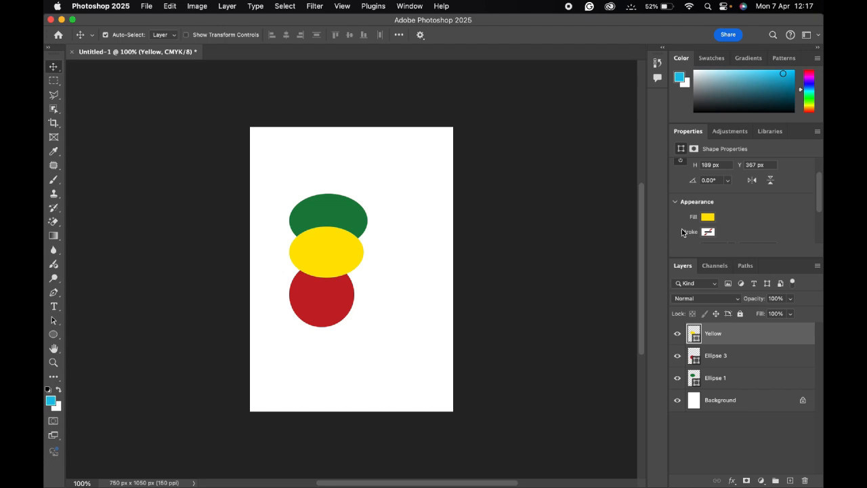
pyautogui.scroll(-2, 682, 232)
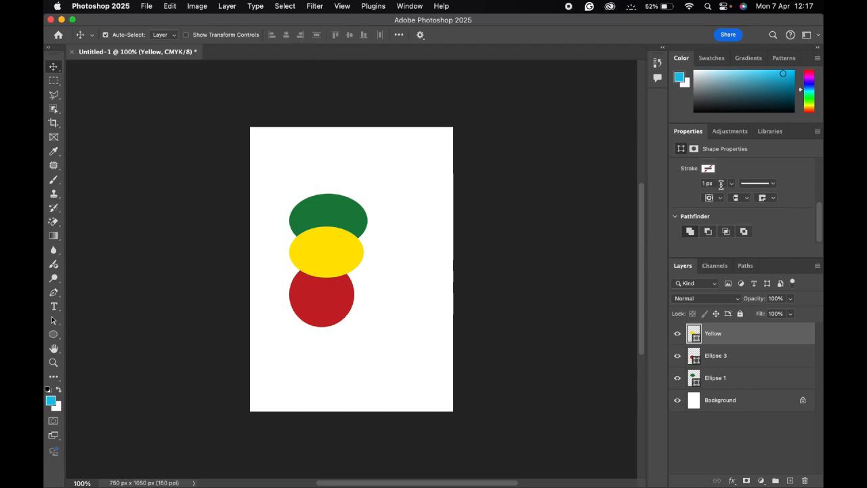
pyautogui.scroll(5, 723, 180)
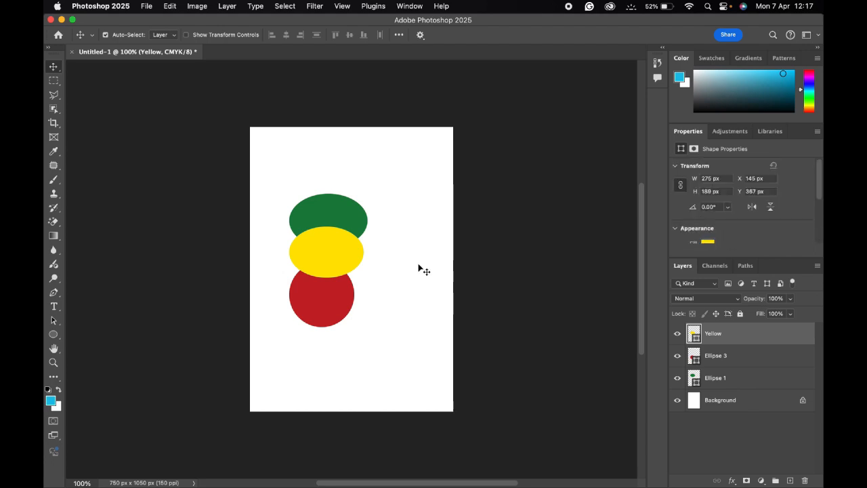
# - Activate the Ellipse tool to compare its fill and stroke options with the shape properties, and show the available adjustments
pyautogui.click(53, 335)
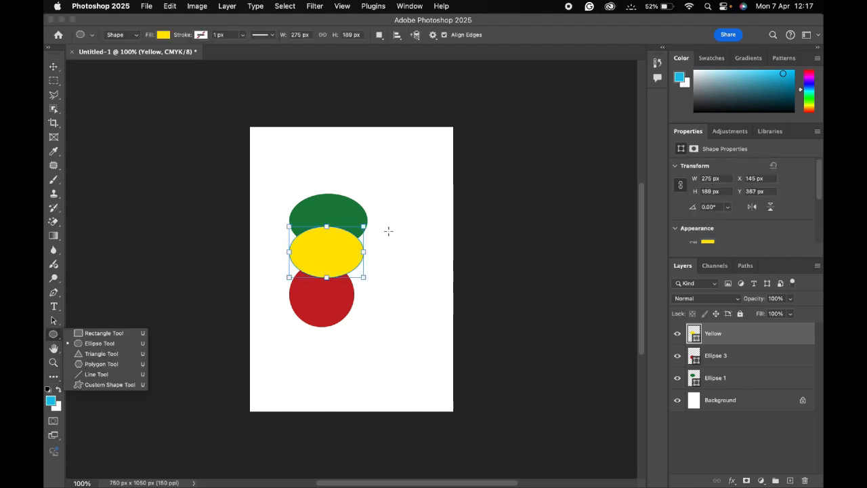
pyautogui.scroll(-5, 727, 238)
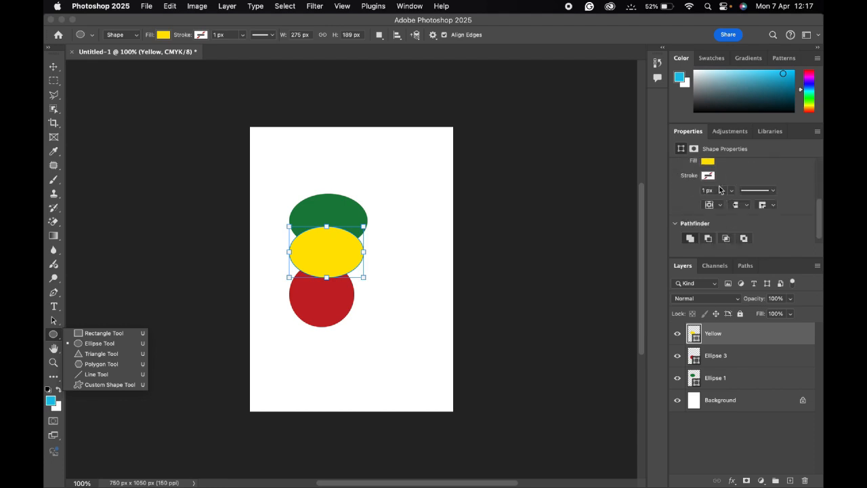
pyautogui.scroll(1, 707, 178)
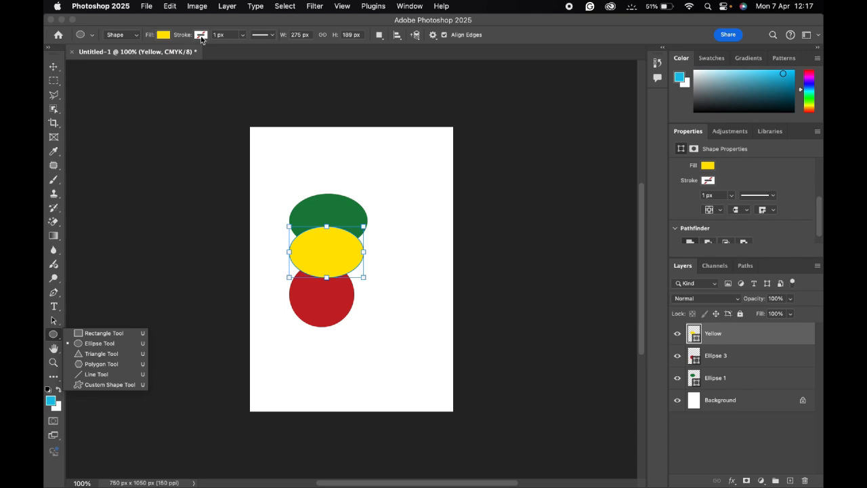
pyautogui.click(732, 139)
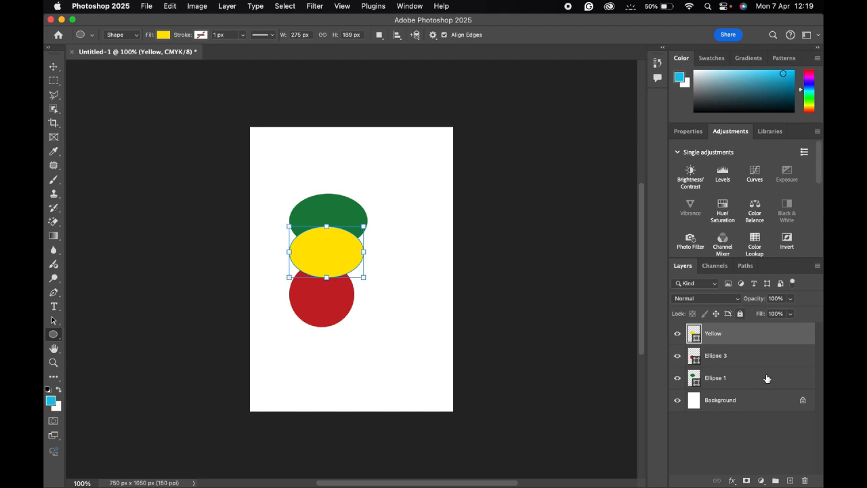
# - Hide the red circle's layer, Ellipse 3, and show it again
pyautogui.click(677, 357)
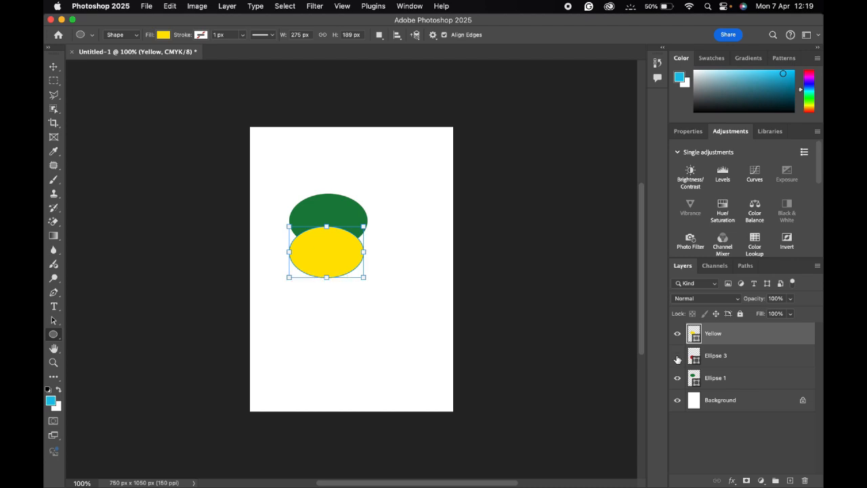
pyautogui.click(677, 357)
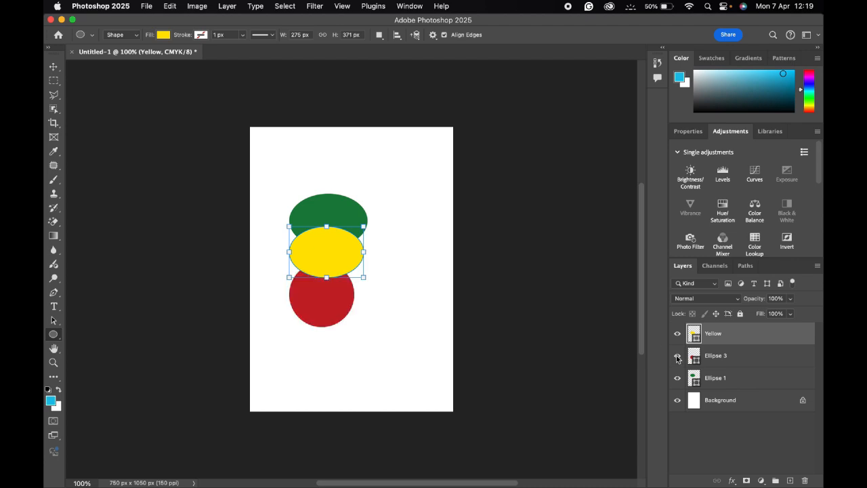
# - Delete the Ellipse 3 layer and add a new blank layer above Ellipse 1
pyautogui.click(753, 360)
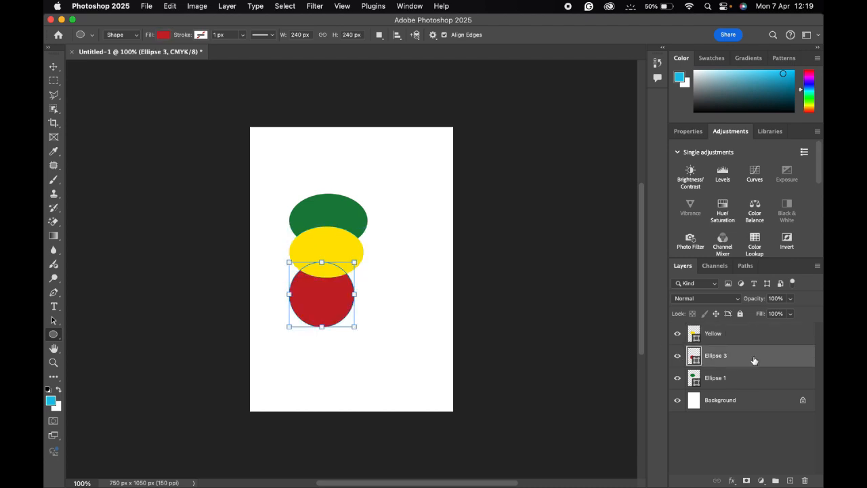
pyautogui.moveTo(754, 359); pyautogui.dragTo(806, 481)
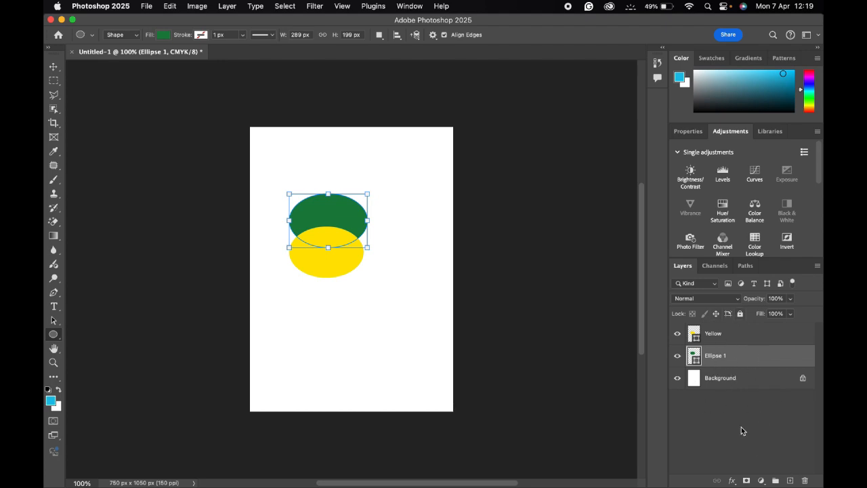
pyautogui.click(790, 480)
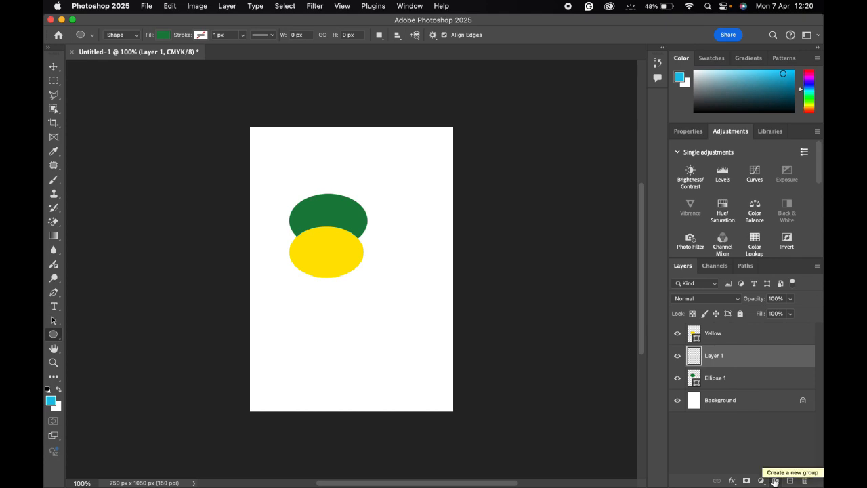
# - Draw a circle about 143 px wide over the green ellipse's upper-right edge, above the Yellow layer, and fill it red
pyautogui.click(714, 334)
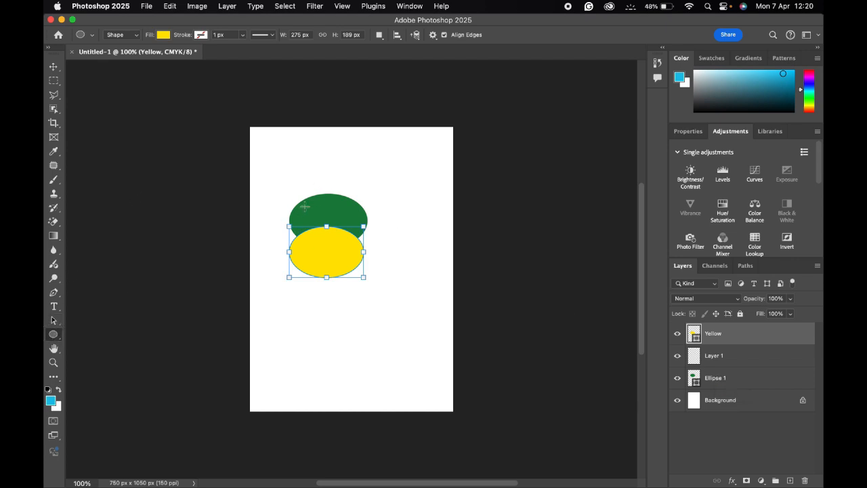
pyautogui.moveTo(338, 178); pyautogui.dragTo(409, 218)
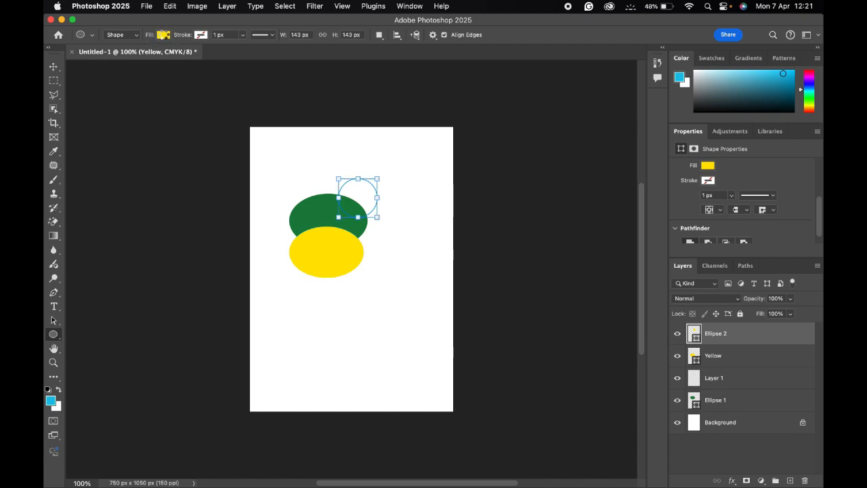
pyautogui.click(164, 35)
pyautogui.click(96, 93)
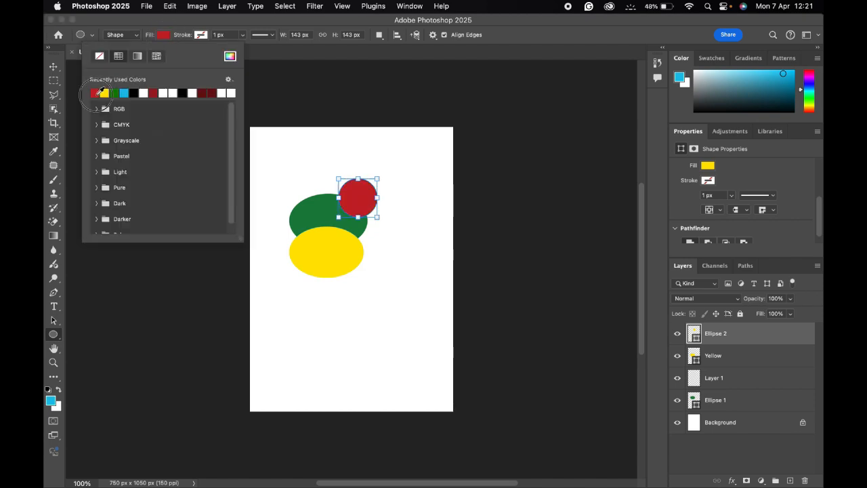
pyautogui.press('v')
pyautogui.click(502, 130)
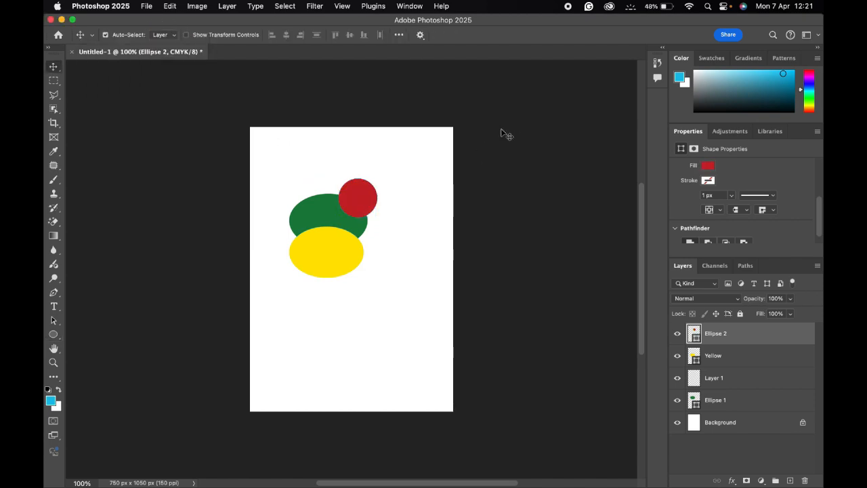
pyautogui.press('u')
pyautogui.click(351, 205)
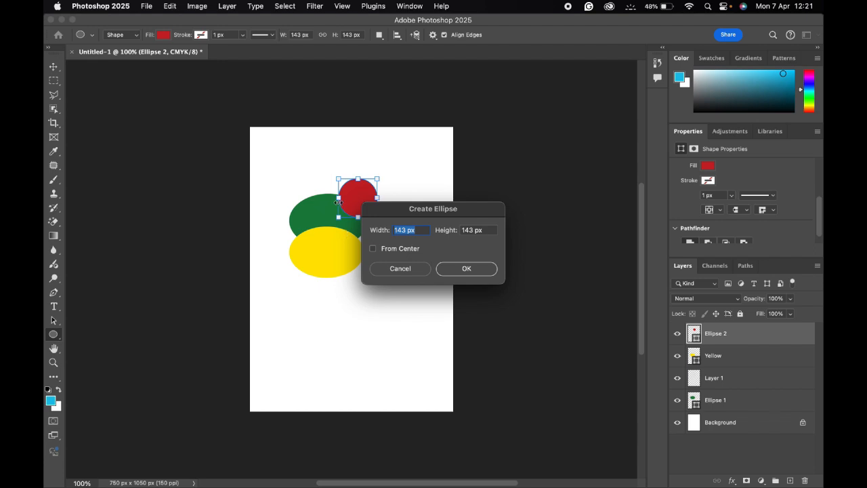
pyautogui.click(412, 269)
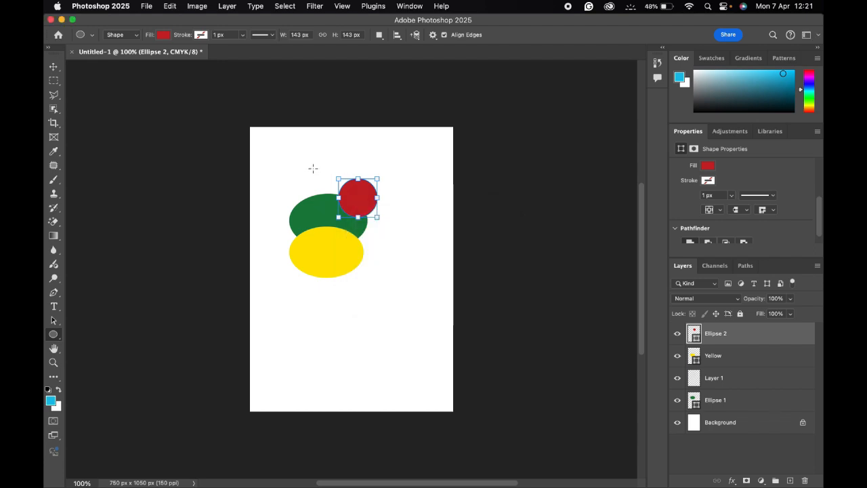
pyautogui.click(54, 67)
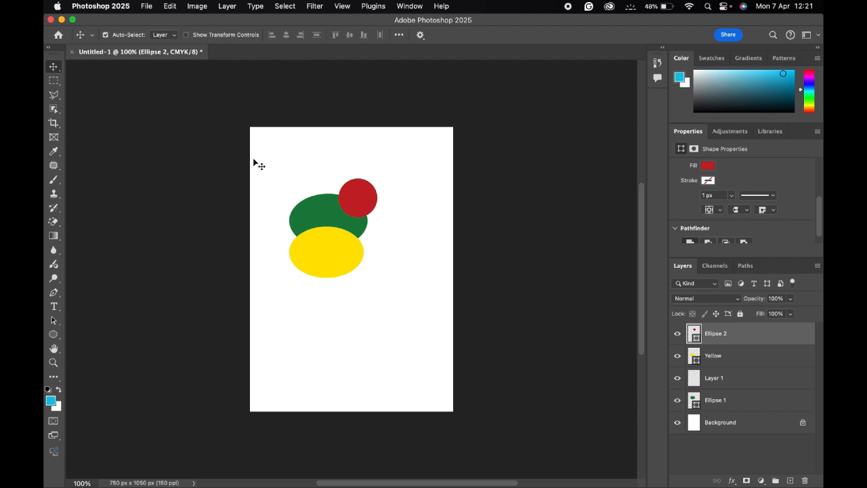
# - Select the red circle and green ellipse together, deselect them, and move the green ellipse alone to about X 138 px, Y 234 px
pyautogui.moveTo(253, 158); pyautogui.dragTo(402, 221)
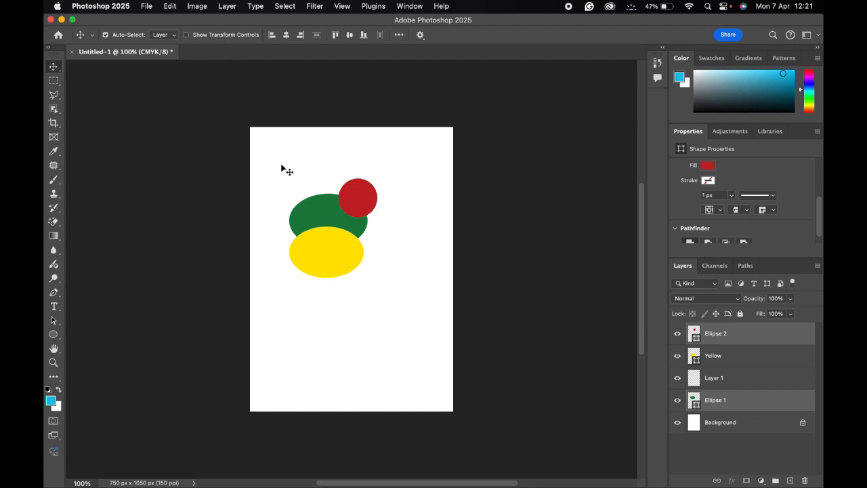
pyautogui.click(473, 237)
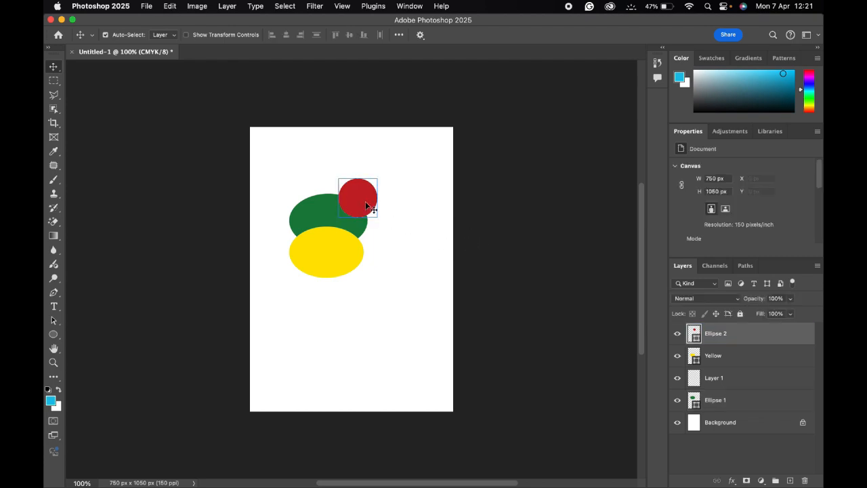
pyautogui.click(339, 257)
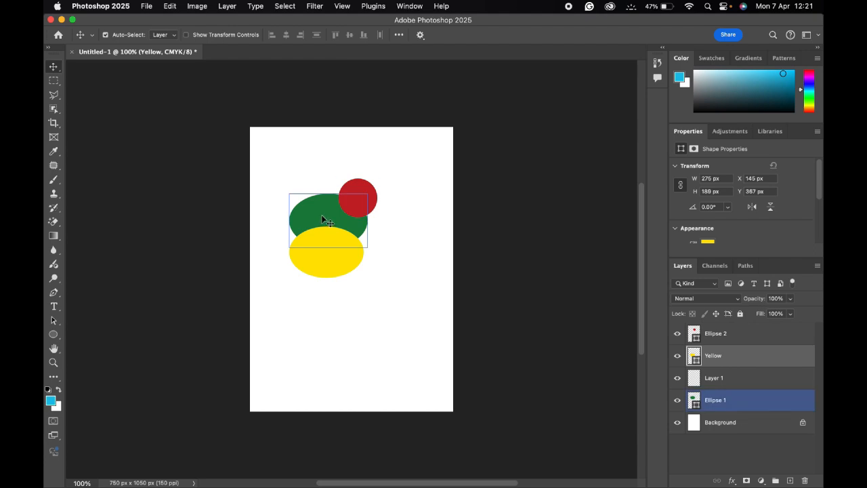
pyautogui.moveTo(322, 218); pyautogui.dragTo(319, 214)
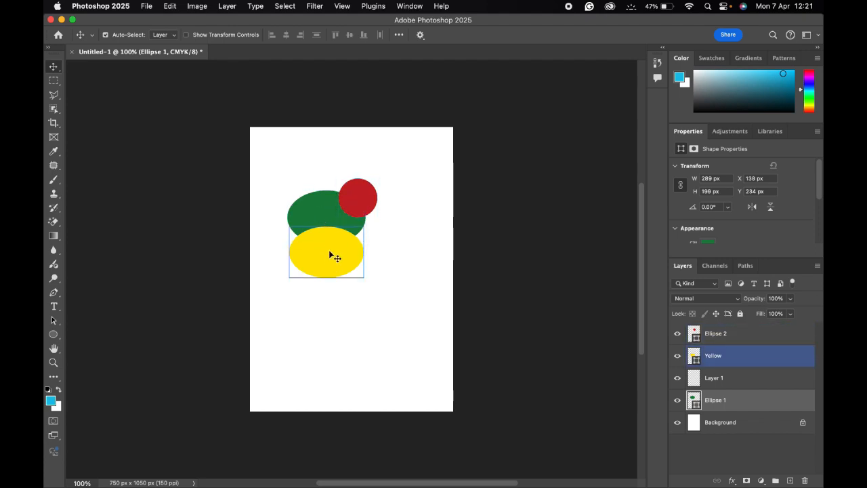
# - Enclose the red circle and green ellipse in one selection box on the canvas and clear the selection
pyautogui.moveTo(275, 169); pyautogui.dragTo(398, 211)
pyautogui.click(401, 234)
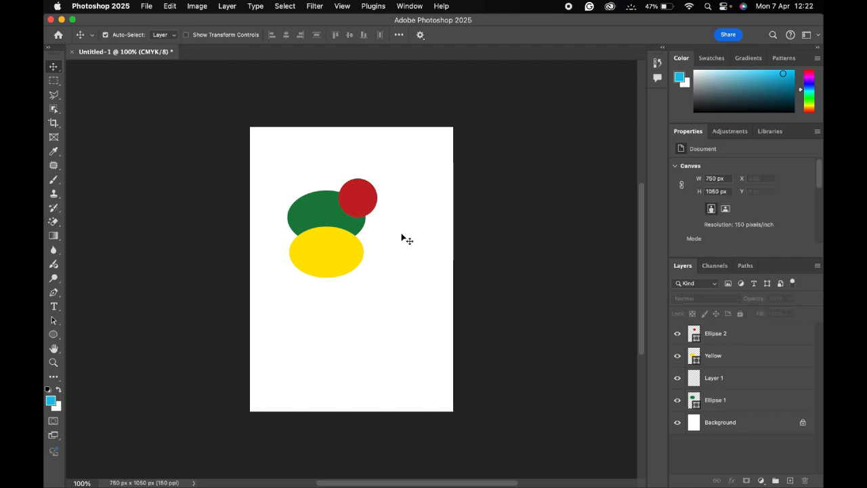
pyautogui.click(360, 210)
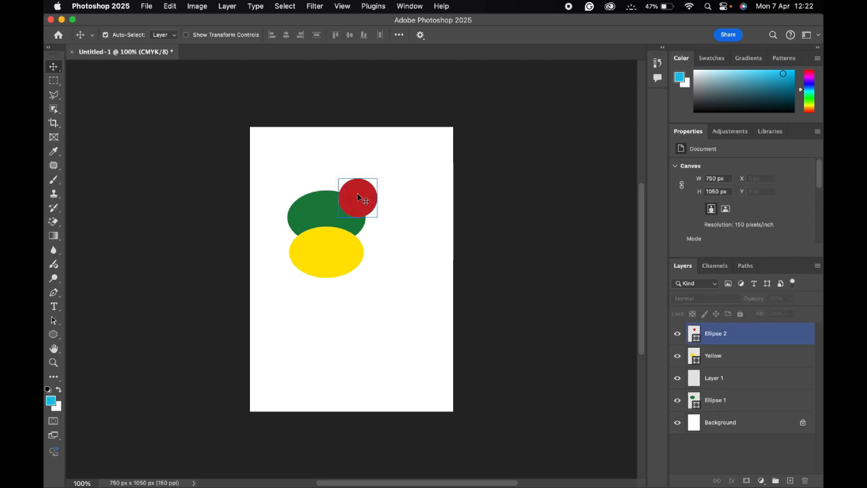
pyautogui.click(368, 305)
pyautogui.click(338, 260)
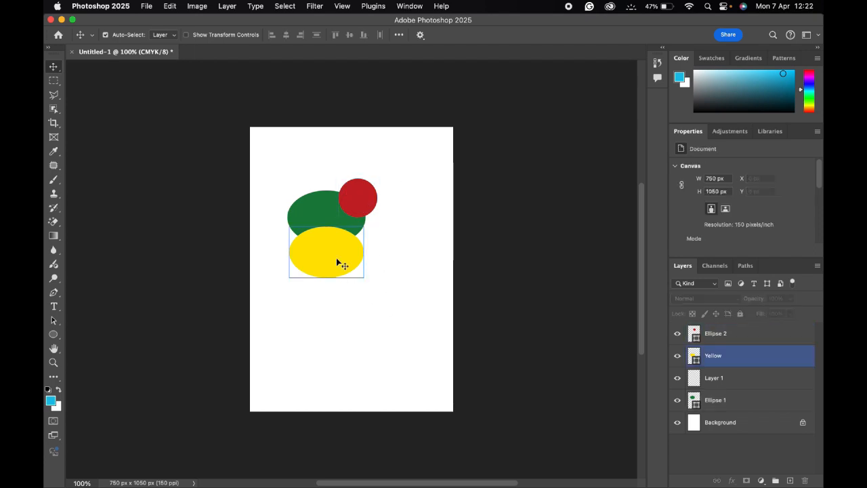
pyautogui.click(316, 211)
pyautogui.click(405, 252)
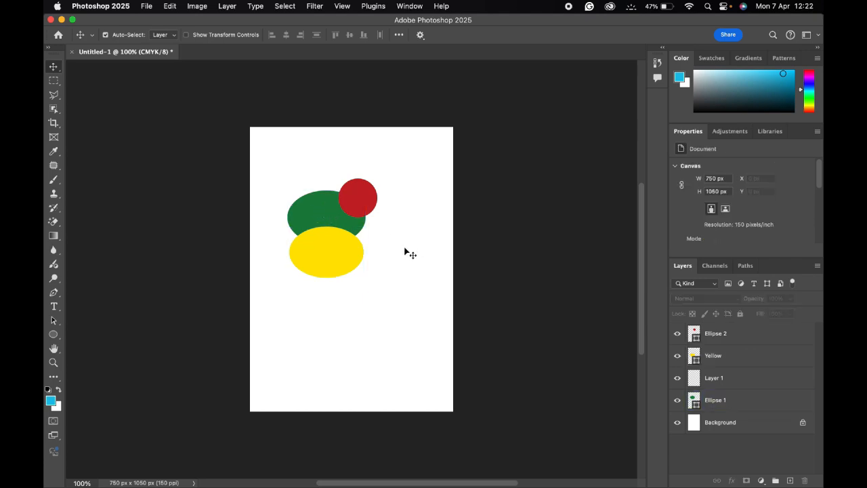
# - Select the red circle, add the yellow ellipse, try adding the green ellipse to the selection, and deselect everything
pyautogui.click(364, 208)
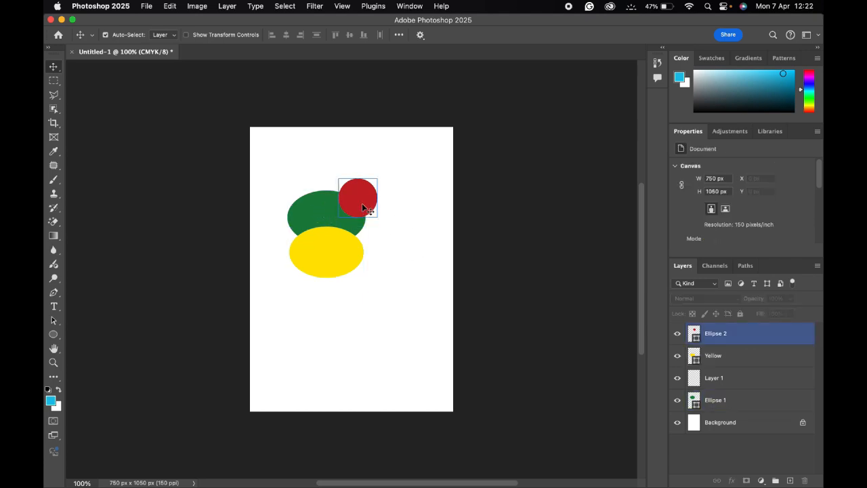
pyautogui.click(356, 249)
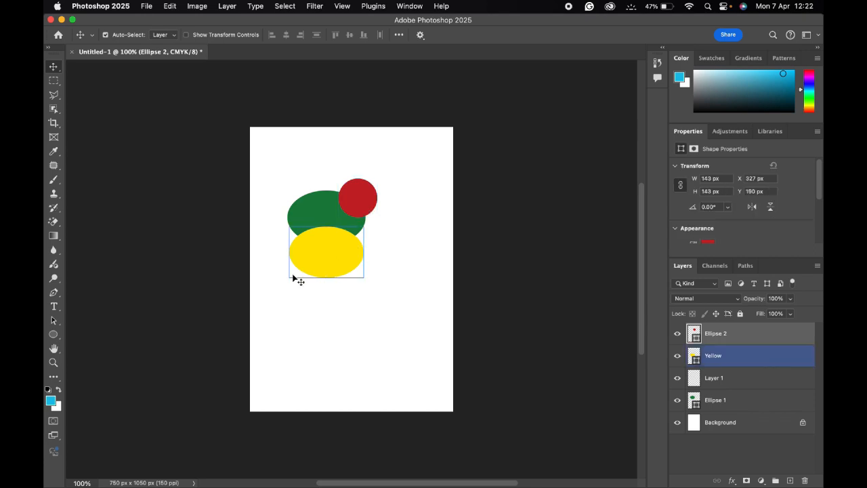
pyautogui.keyDown('shift'); pyautogui.click(332, 261); pyautogui.keyUp('shift')
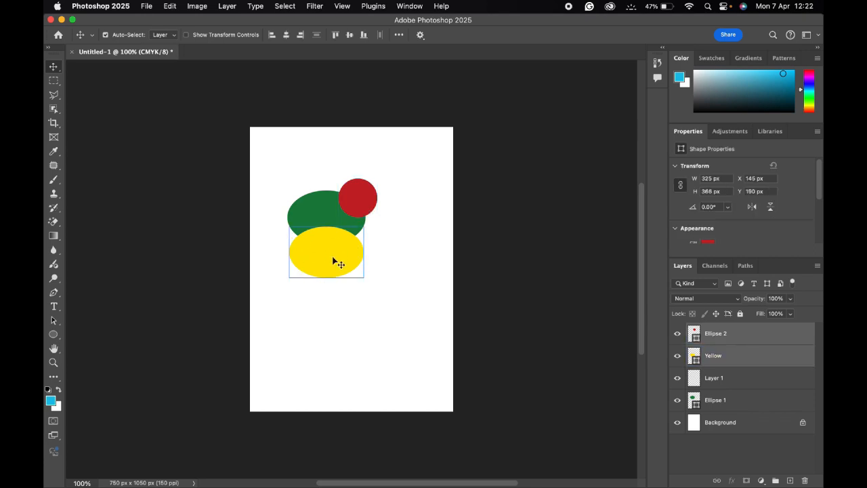
pyautogui.keyDown('shift'); pyautogui.click(327, 212); pyautogui.keyUp('shift')
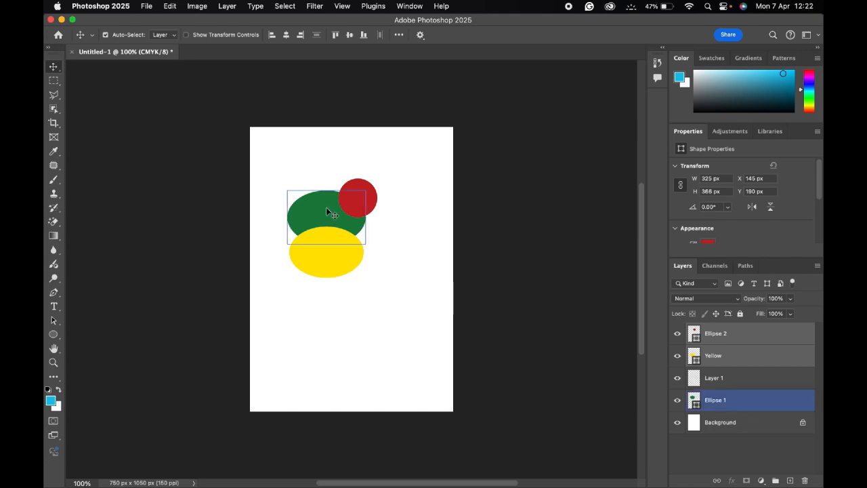
pyautogui.keyDown('shift'); pyautogui.click(327, 216); pyautogui.keyUp('shift')
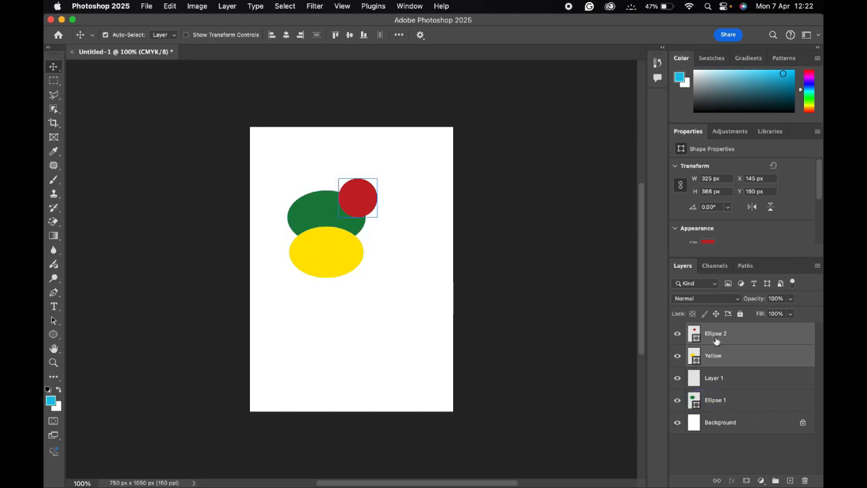
pyautogui.click(403, 229)
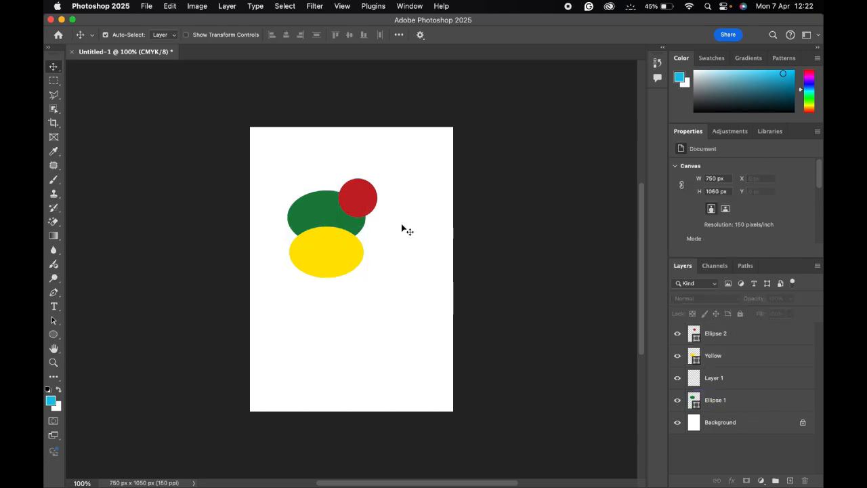
# - Select the red circle and yellow ellipse and move them together slightly down and left, to about X 138 px, Y 208 px
pyautogui.click(360, 192)
pyautogui.keyDown('shift'); pyautogui.click(331, 251); pyautogui.keyUp('shift')
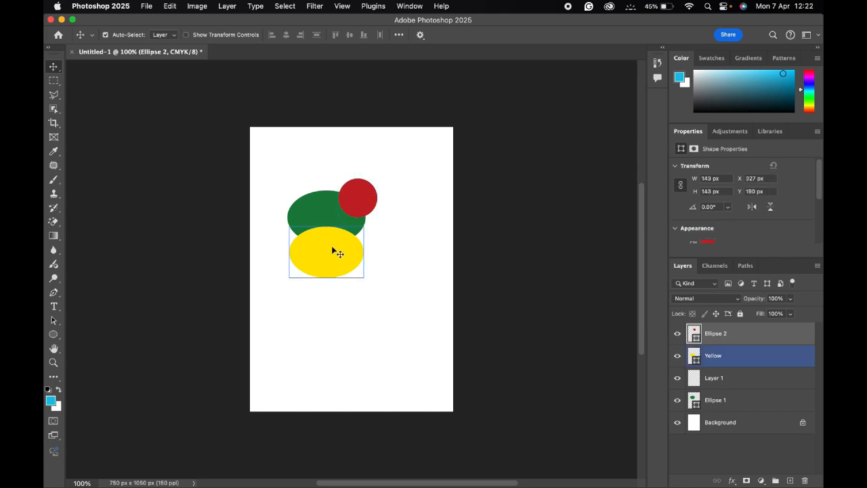
pyautogui.keyDown('shift'); pyautogui.click(329, 251); pyautogui.keyUp('shift')
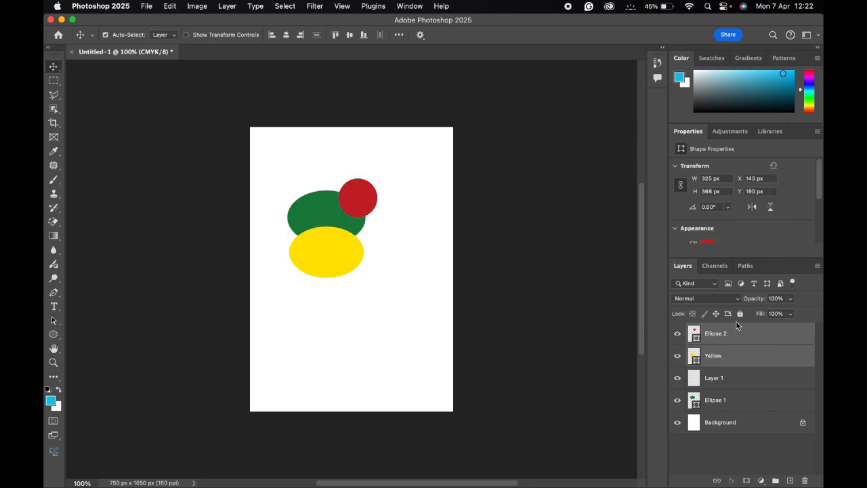
pyautogui.moveTo(336, 261)
pyautogui.mouseDown()
pyautogui.moveTo(397, 280)
pyautogui.moveTo(389, 304)
pyautogui.moveTo(338, 263)
pyautogui.mouseUp()
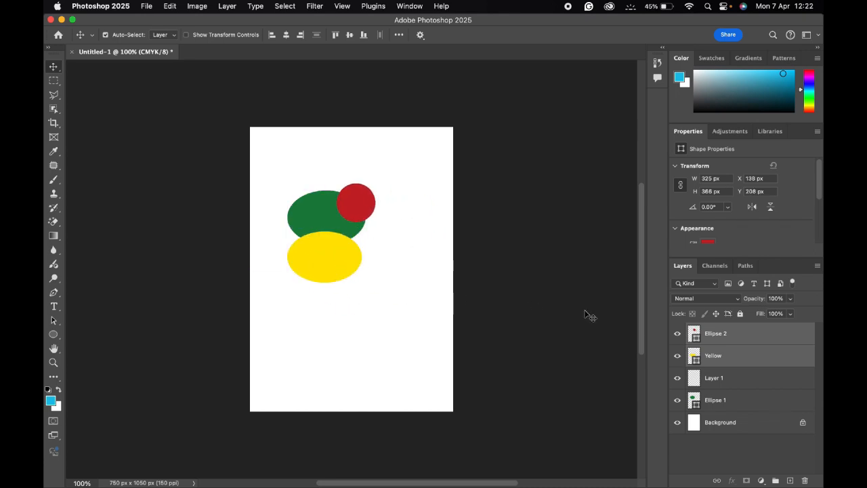
# - Select the Ellipse 2 layer, add Yellow, Layer 1 and Ellipse 1 one by one to the selection, and deselect all layers
pyautogui.click(751, 349)
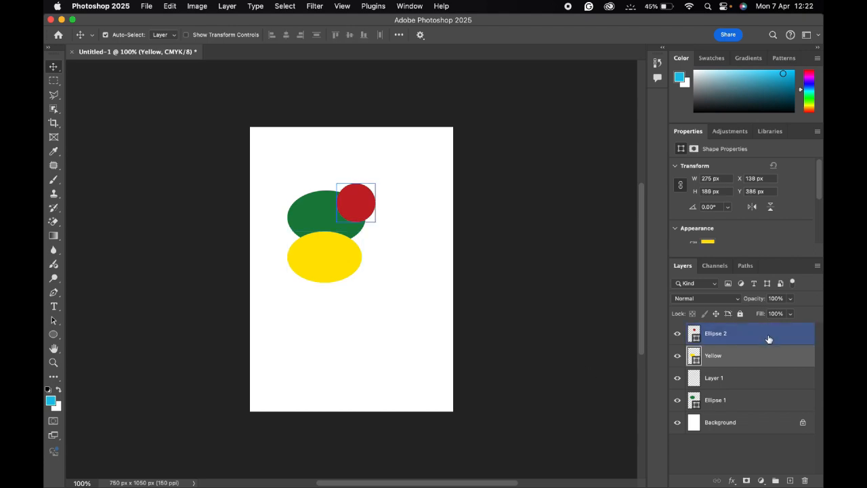
pyautogui.click(770, 336)
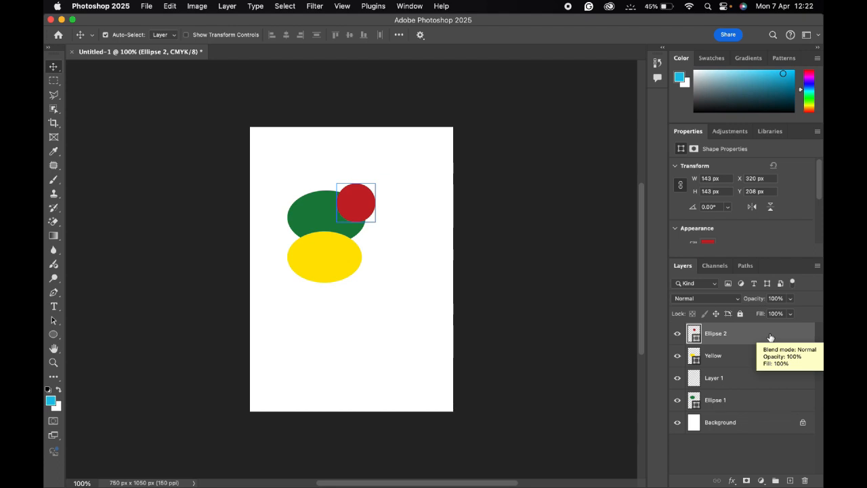
pyautogui.click(731, 357)
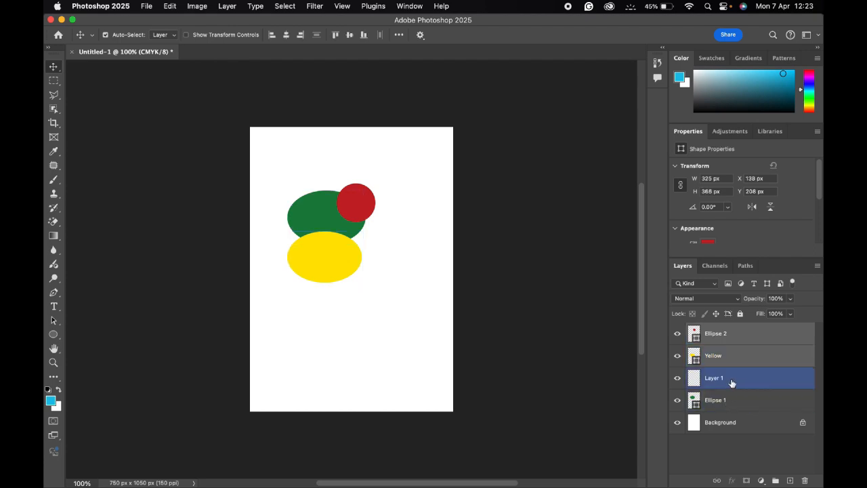
pyautogui.keyDown('shift'); pyautogui.click(730, 378); pyautogui.keyUp('shift')
pyautogui.keyDown('shift'); pyautogui.click(728, 401); pyautogui.keyUp('shift')
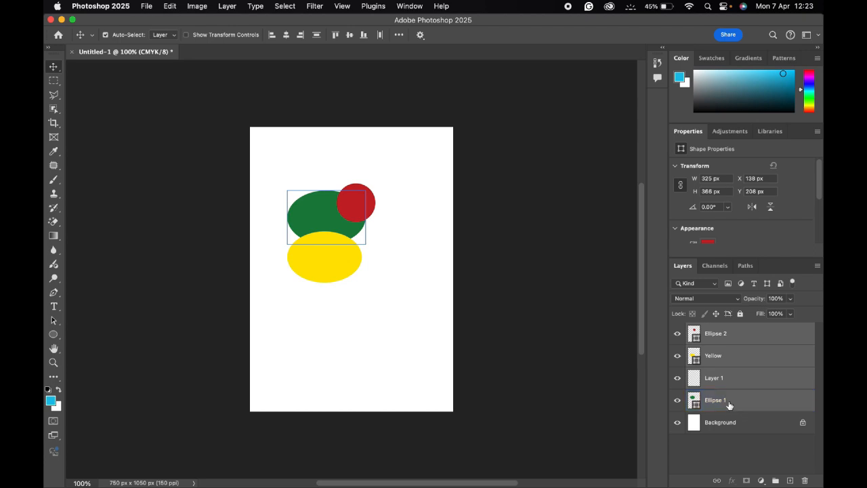
pyautogui.click(591, 348)
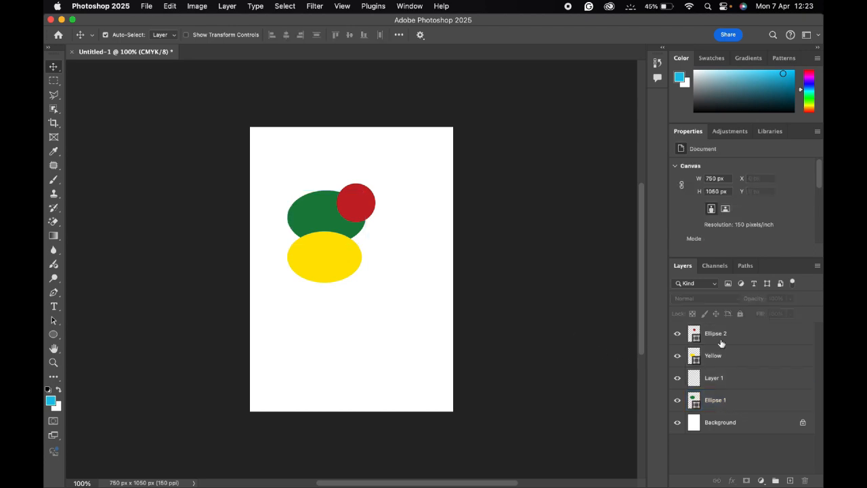
# - Select the whole range of layers from Ellipse 2 down to Ellipse 1 at once, and clear the selection
pyautogui.click(745, 340)
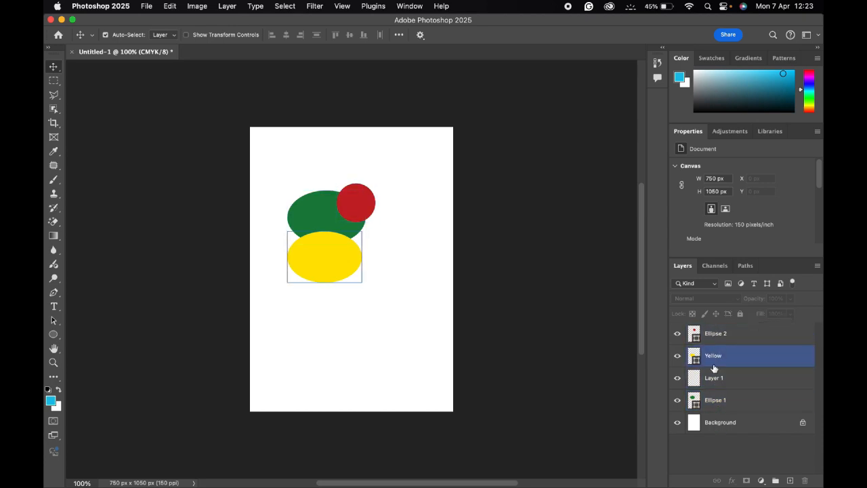
pyautogui.click(768, 336)
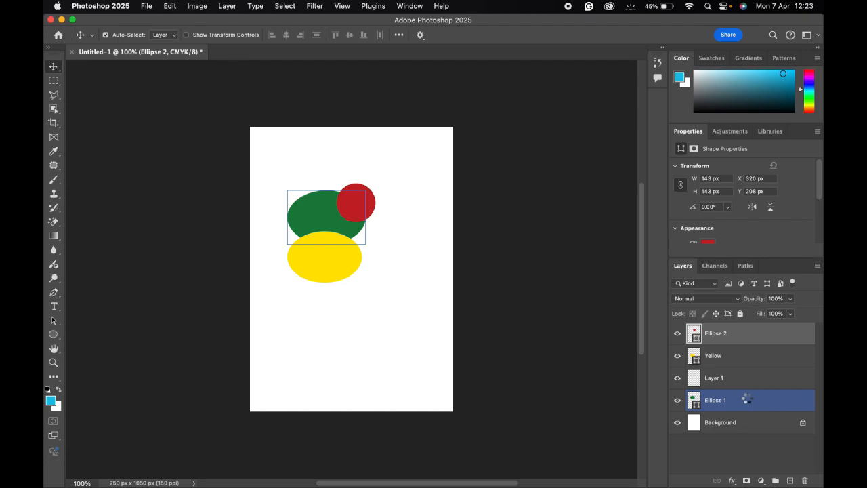
pyautogui.keyDown('shift'); pyautogui.click(748, 400); pyautogui.keyUp('shift')
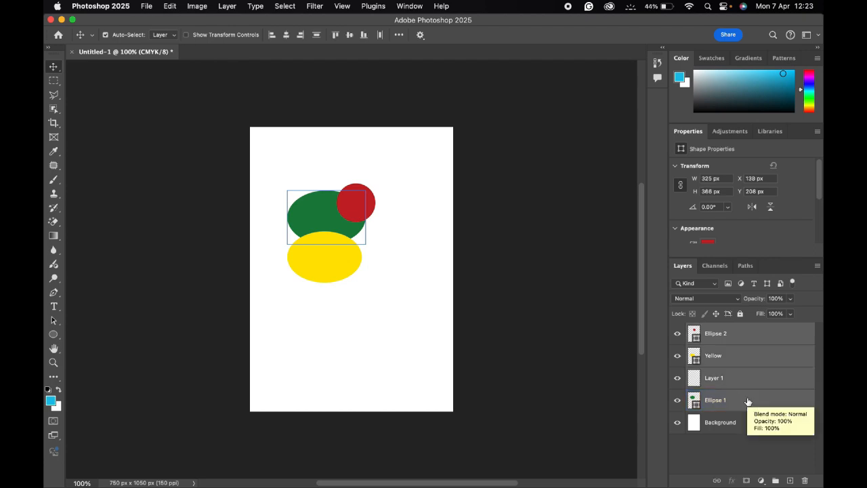
pyautogui.click(568, 365)
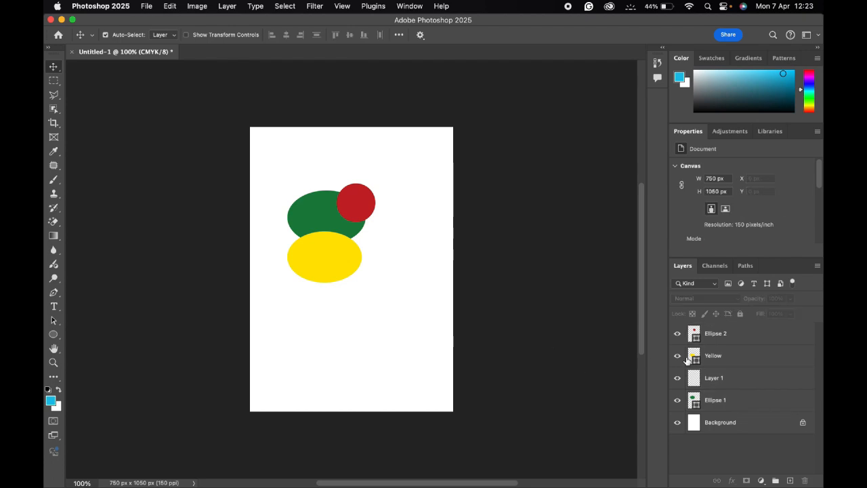
# - Select only the Ellipse 2 layer in the layer stack
pyautogui.click(754, 335)
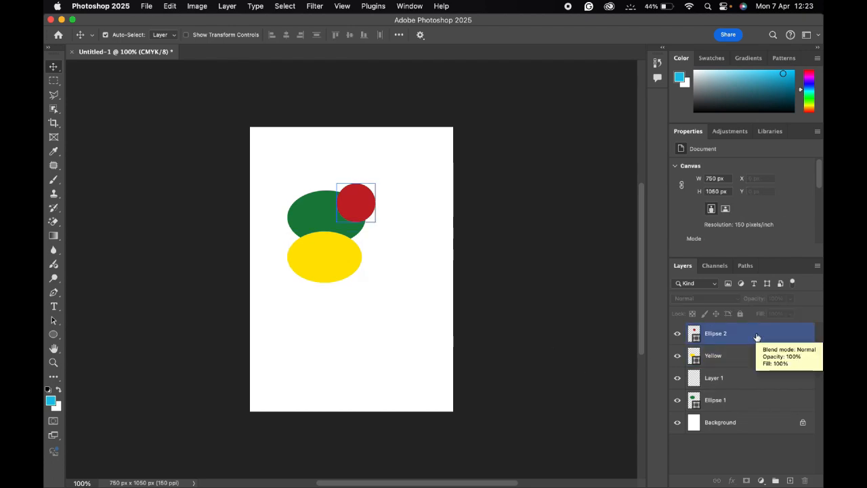
pyautogui.click(756, 337)
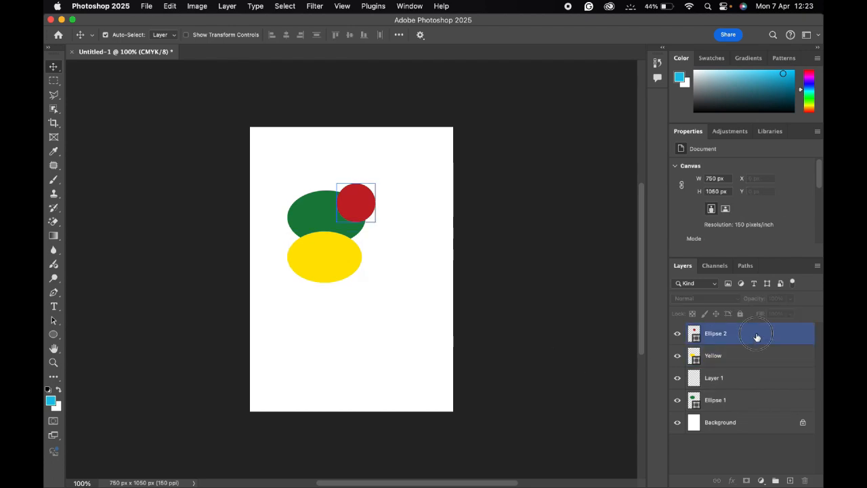
pyautogui.click(734, 380)
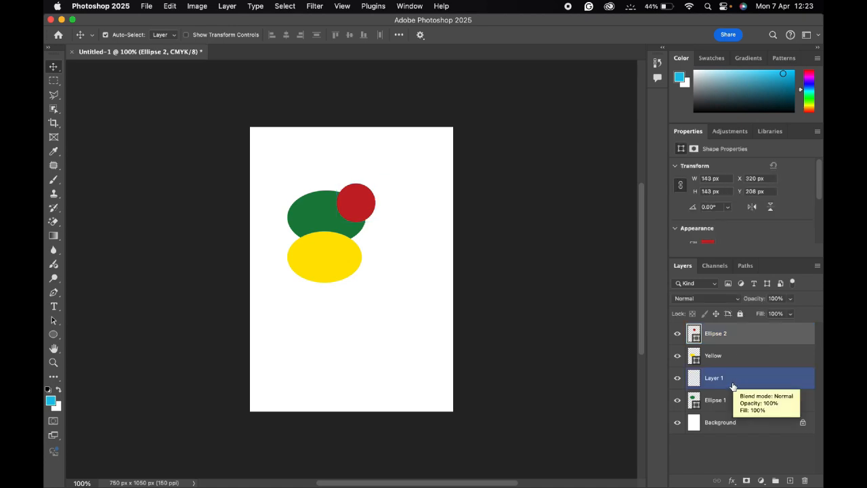
pyautogui.click(729, 400)
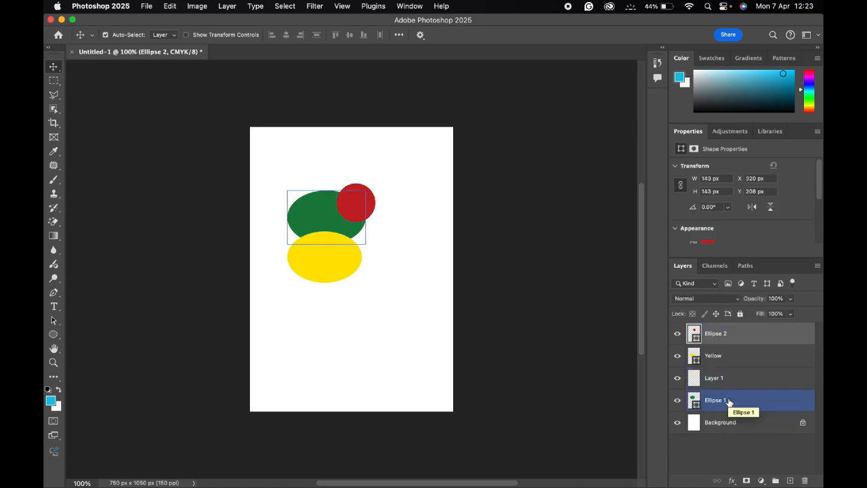
pyautogui.click(741, 355)
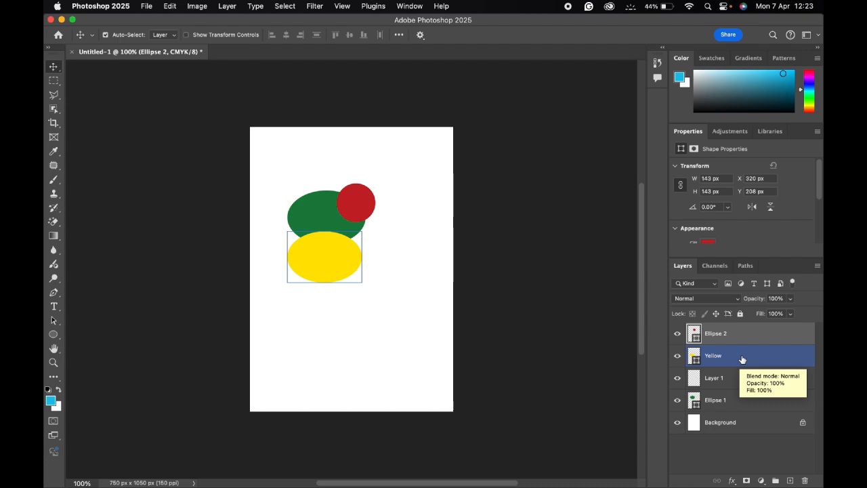
pyautogui.click(730, 334)
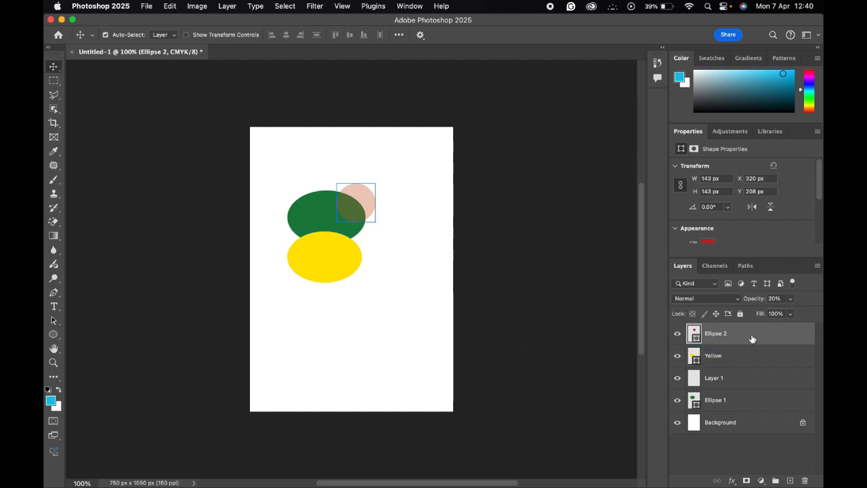
# - Draw a red circle about 313 px in diameter just below the yellow ellipse with the Ellipse tool
pyautogui.moveTo(756, 339)
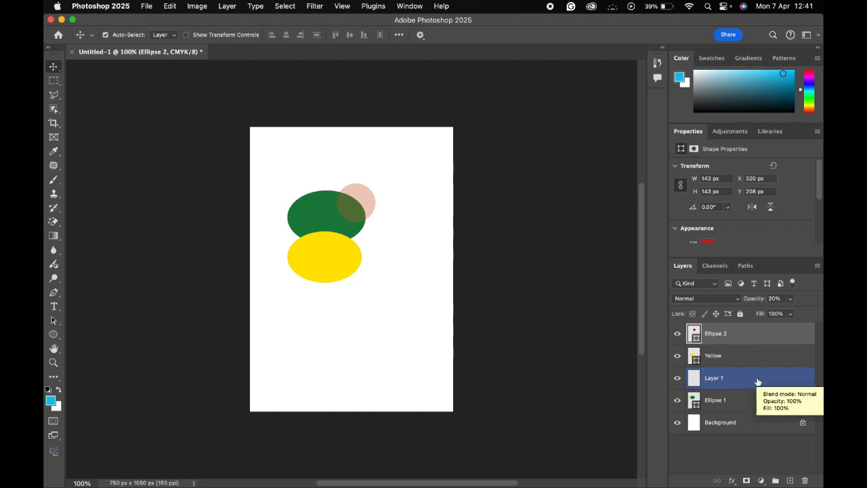
pyautogui.press('u')
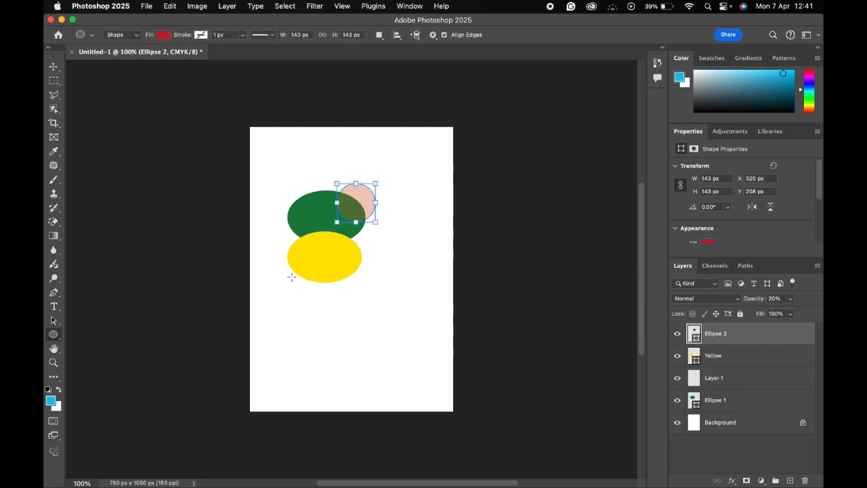
pyautogui.moveTo(291, 277); pyautogui.dragTo(375, 360)
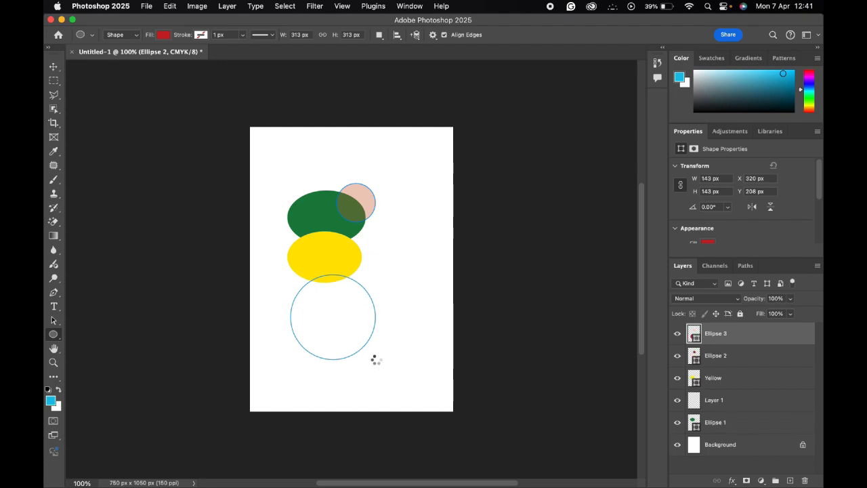
pyautogui.press('v')
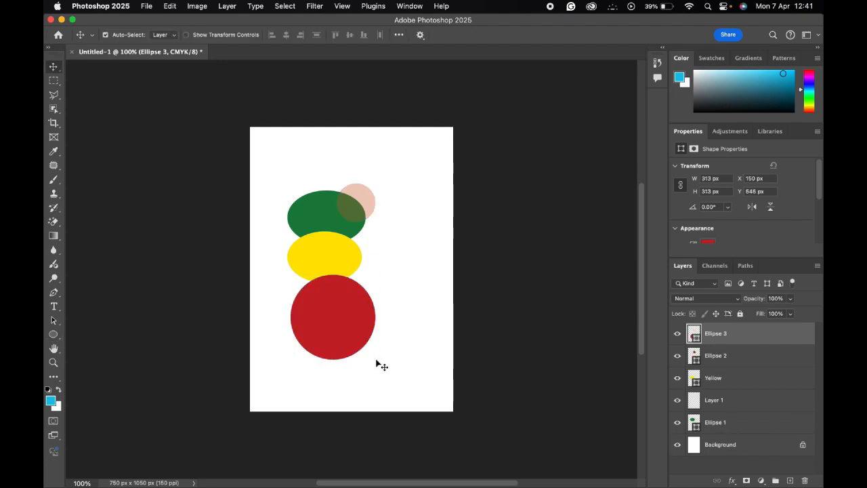
# - Delete the empty Layer 1 from between the Yellow and Ellipse 1 layers
pyautogui.click(724, 400)
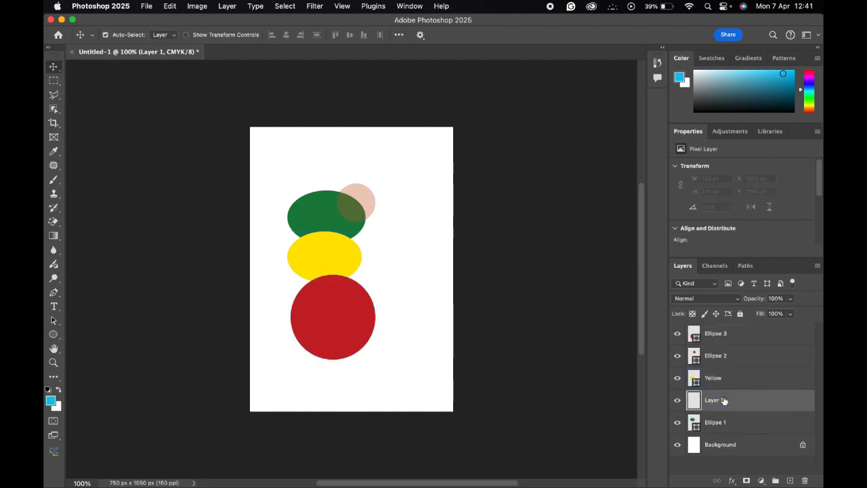
pyautogui.press('BackSpace')
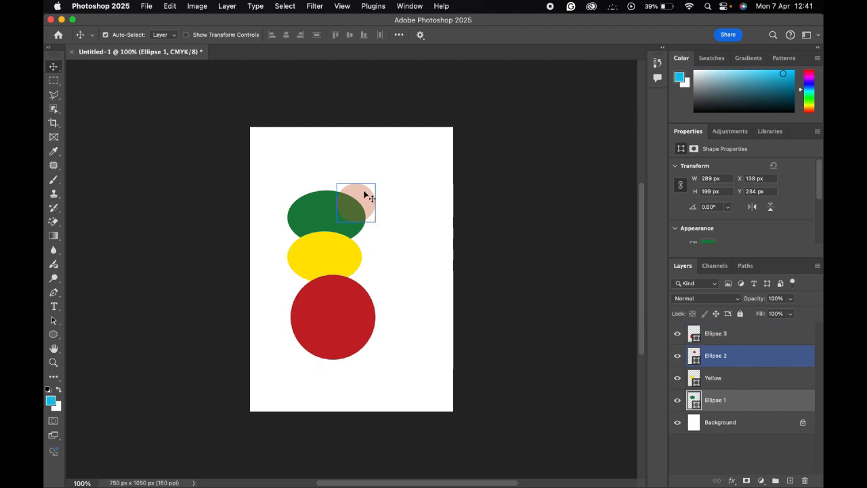
pyautogui.click(609, 285)
# - Select the Ellipse 3, Yellow and Ellipse 2 layers one at a time
pyautogui.click(732, 335)
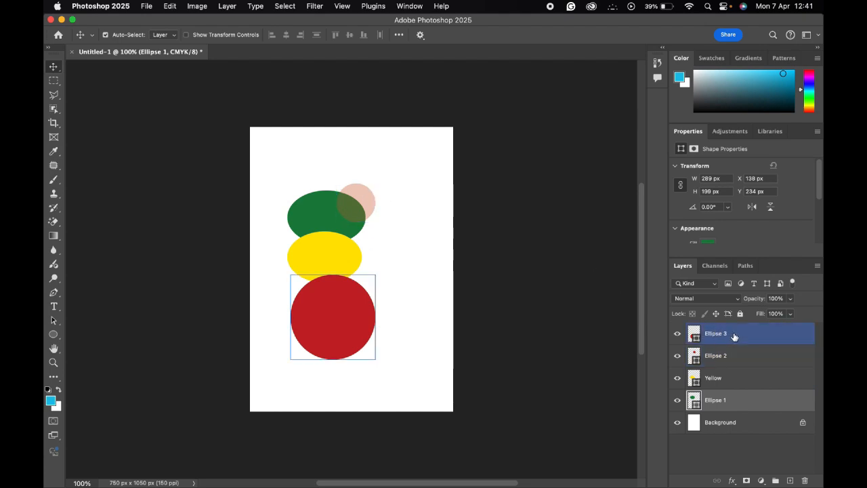
pyautogui.click(732, 385)
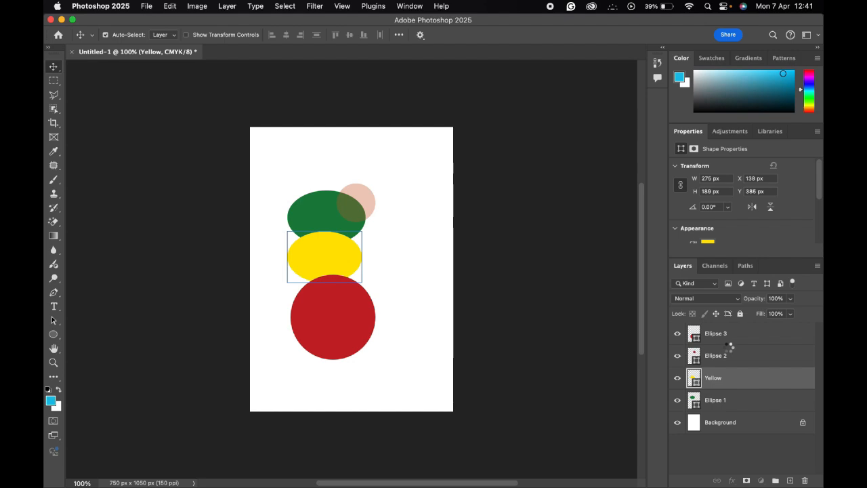
pyautogui.click(734, 359)
# - Select the Ellipse 3, Yellow, Ellipse 1 and Background layers together, leaving Ellipse 2 out of the selection
pyautogui.click(743, 335)
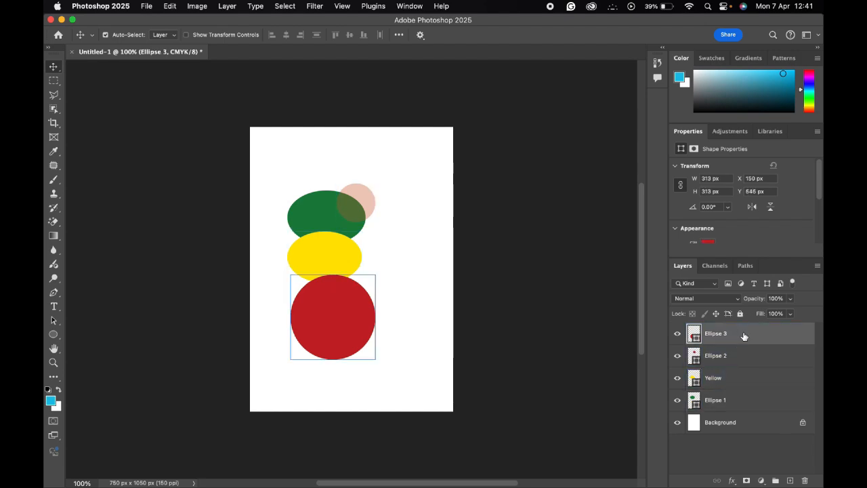
pyautogui.click(723, 359)
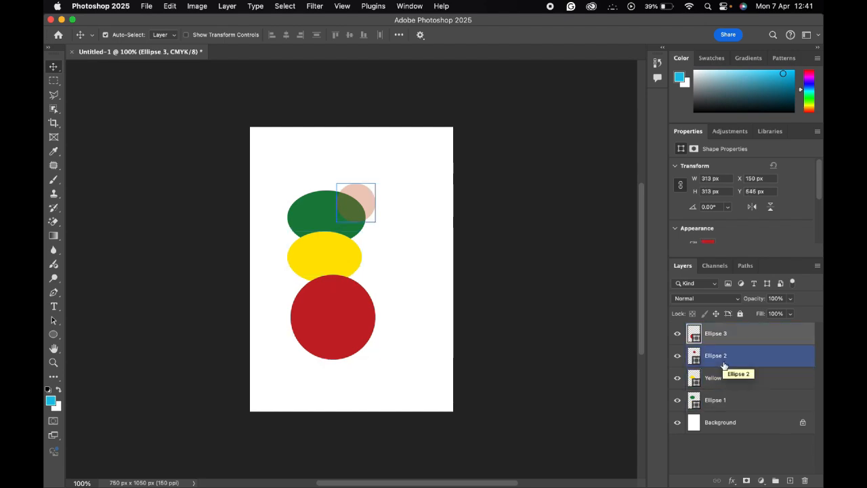
pyautogui.click(723, 372)
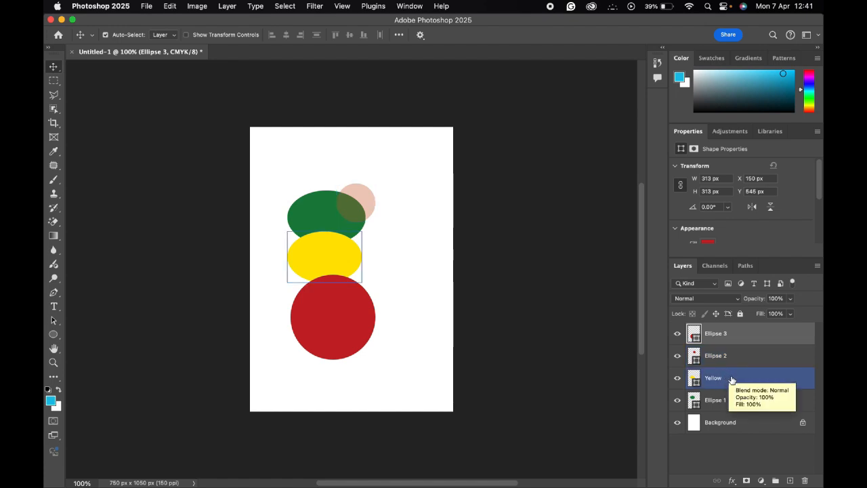
pyautogui.keyDown('super'); pyautogui.click(732, 380); pyautogui.keyUp('super')
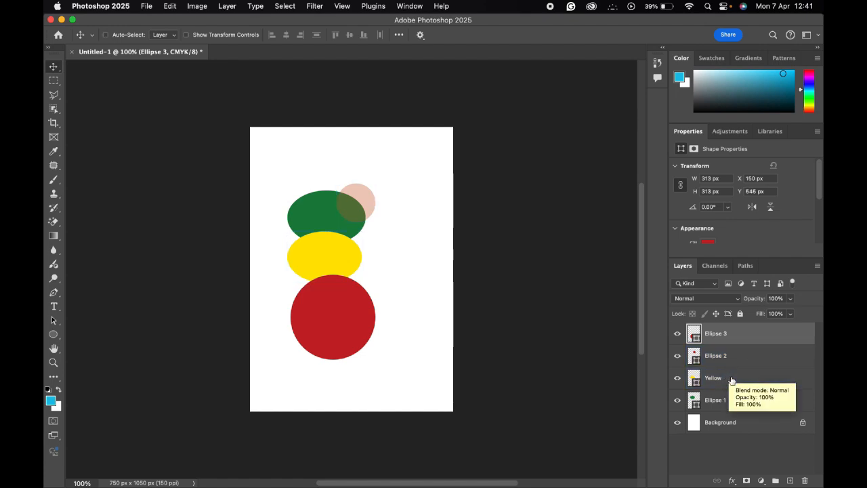
pyautogui.keyDown('super'); pyautogui.click(732, 379); pyautogui.keyUp('super')
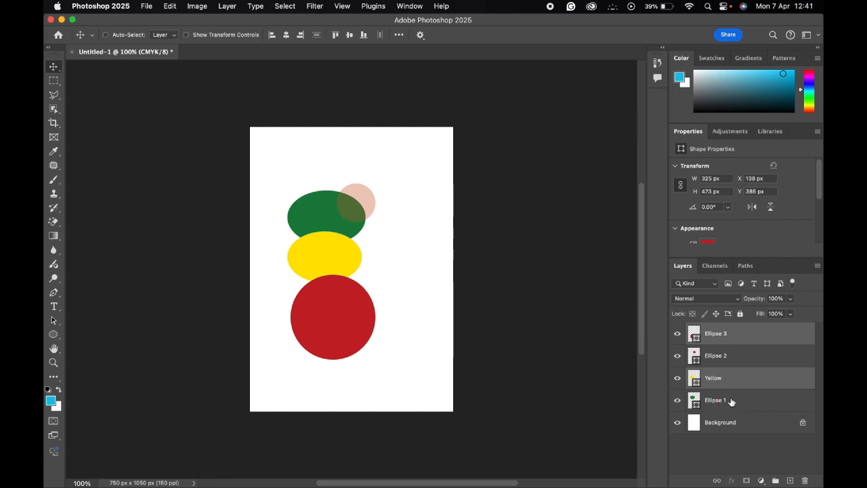
pyautogui.keyDown('super'); pyautogui.click(731, 402); pyautogui.keyUp('super')
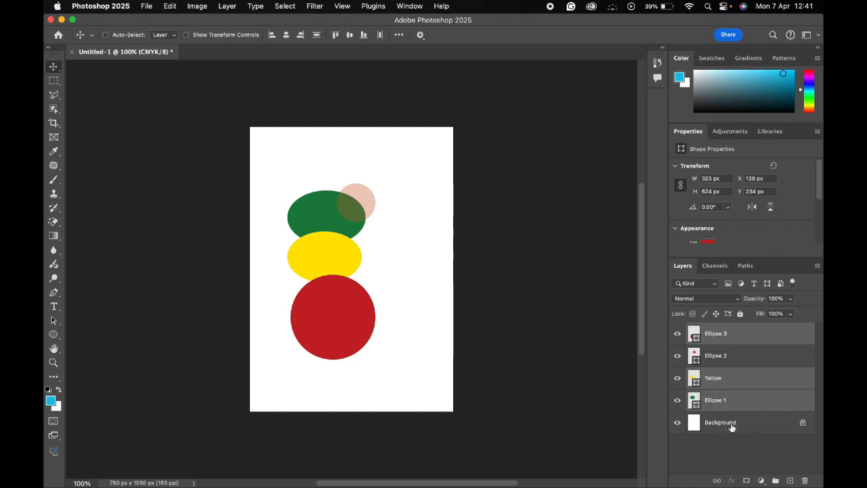
pyautogui.keyDown('super'); pyautogui.click(732, 424); pyautogui.keyUp('super')
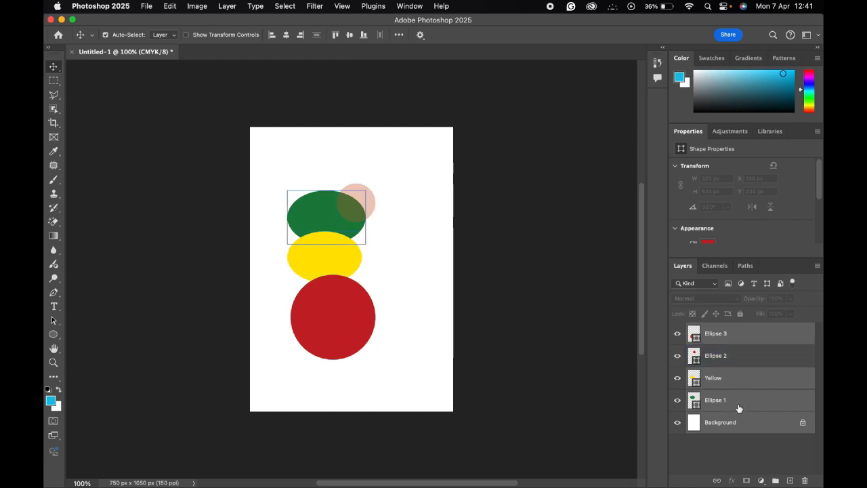
# - Select the continuous range of layers from Ellipse 3 to Ellipse 1, and clear the layer selection
pyautogui.click(748, 336)
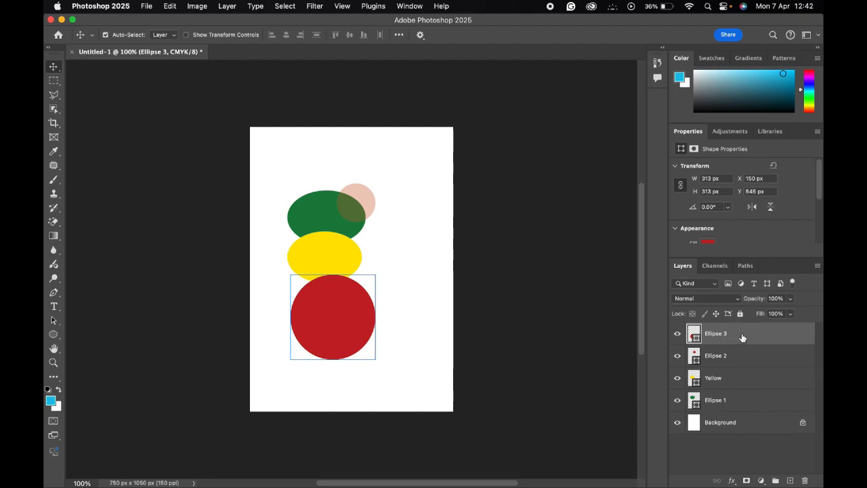
pyautogui.keyDown('shift'); pyautogui.click(729, 401); pyautogui.keyUp('shift')
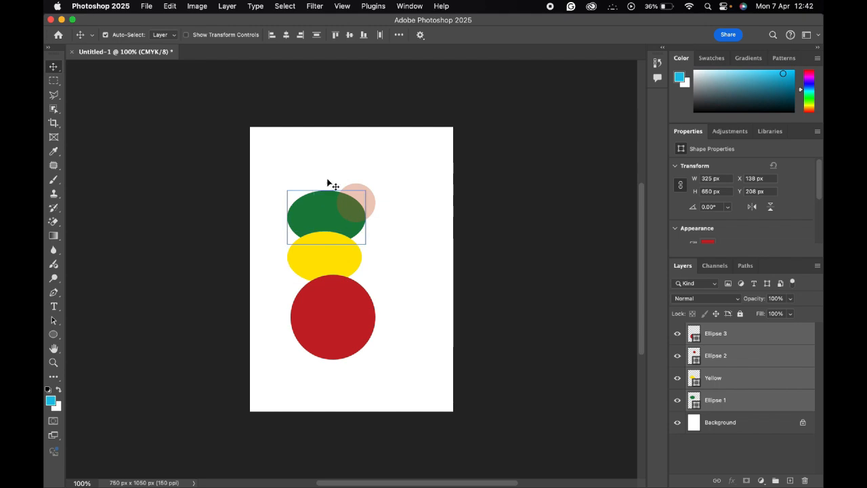
pyautogui.click(390, 187)
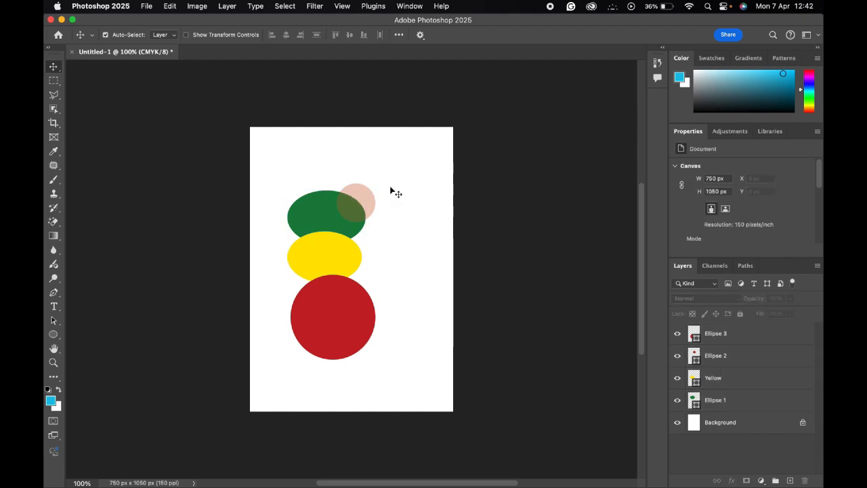
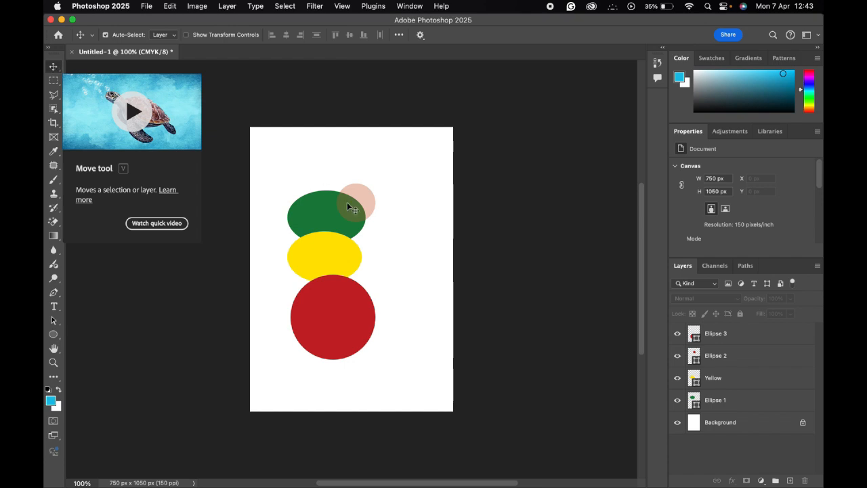
# - Move the green ellipse down and to the right, to about X 174 px and Y 286 px
pyautogui.moveTo(343, 222); pyautogui.dragTo(351, 242)
pyautogui.moveTo(352, 243); pyautogui.dragTo(352, 243)
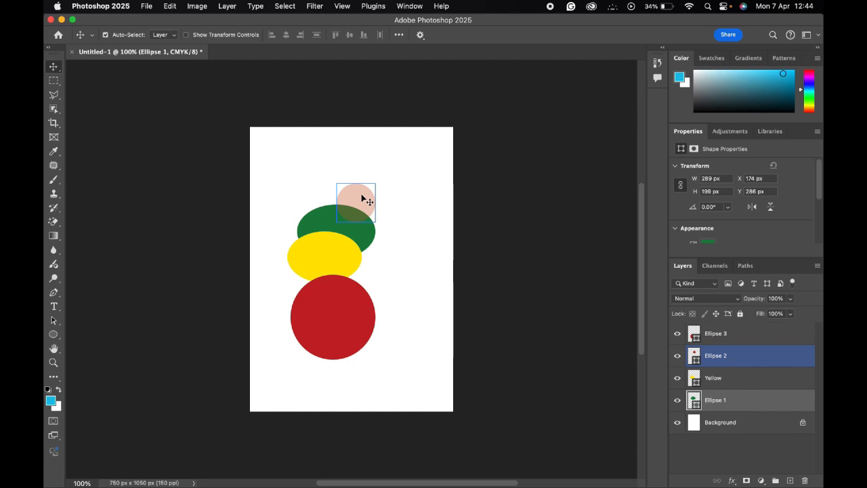
pyautogui.click(302, 152)
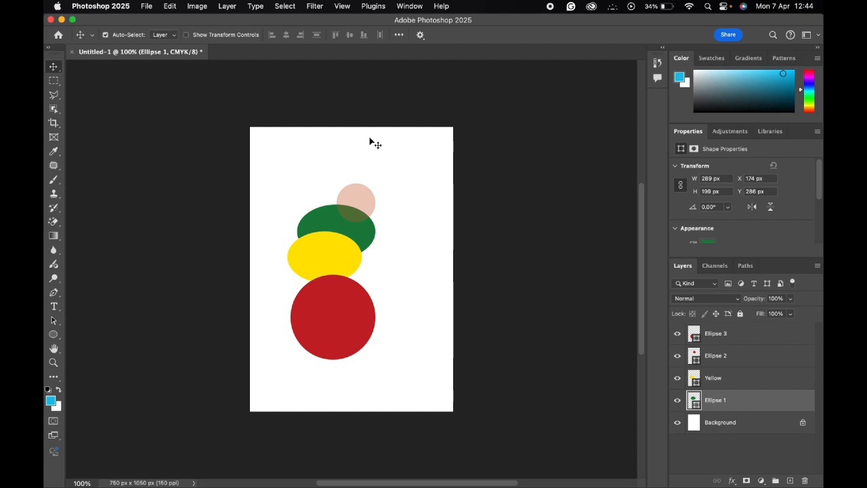
# - Open the image Banner - for Plog.png from the Downloads folder
pyautogui.press('super')
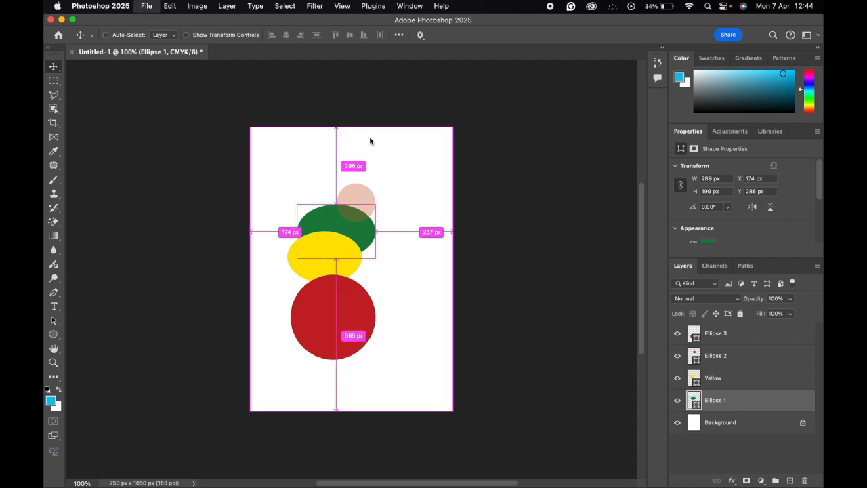
pyautogui.press('super+o')
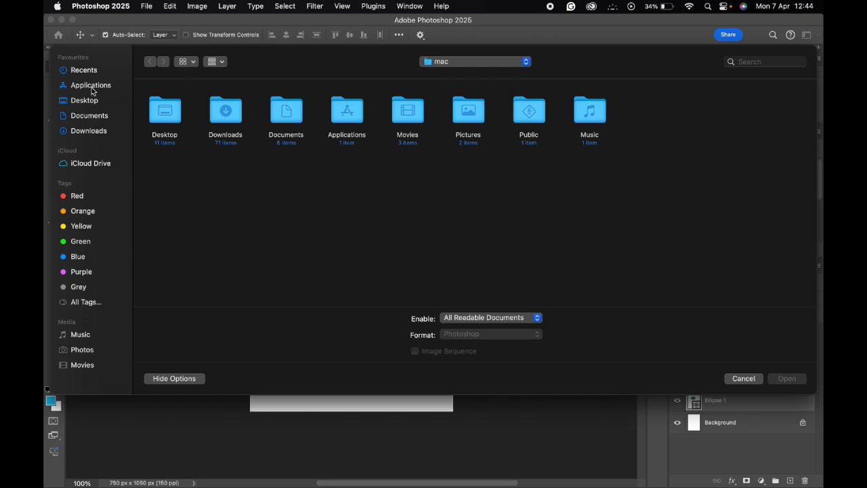
pyautogui.click(99, 131)
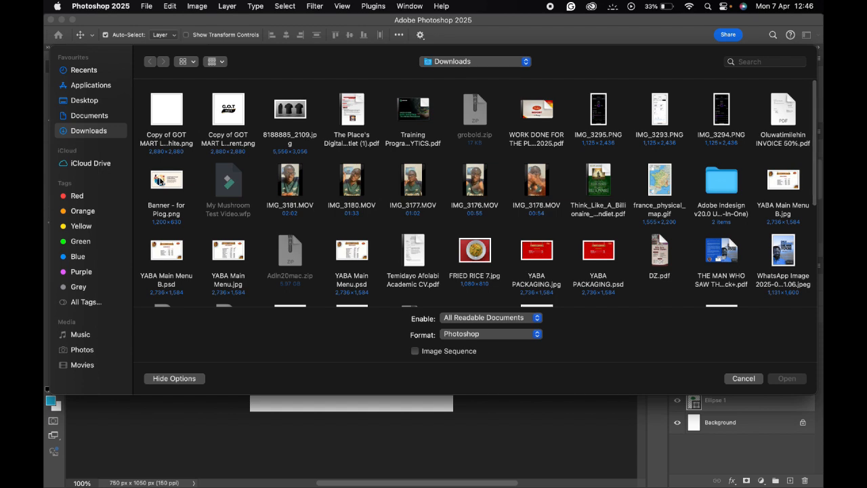
pyautogui.click(161, 182)
pyautogui.doubleClick(160, 180)
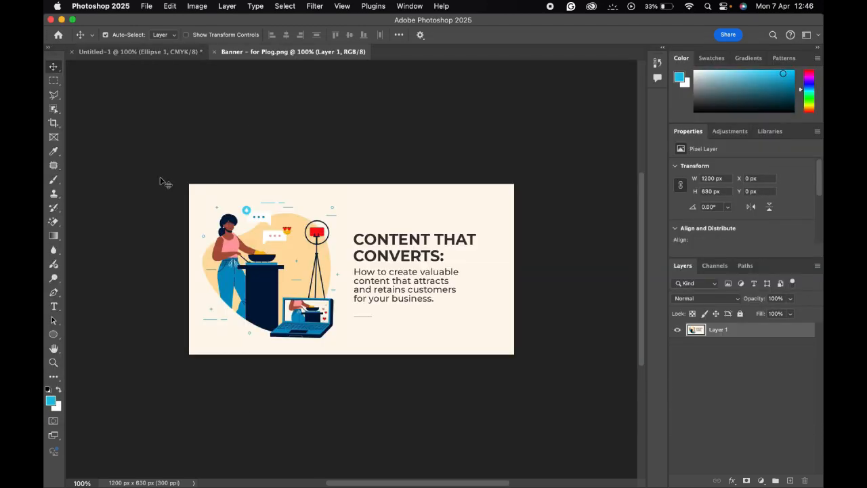
# - Zoom in to about 273% on the banner's cooking illustration
pyautogui.press('super+plus')
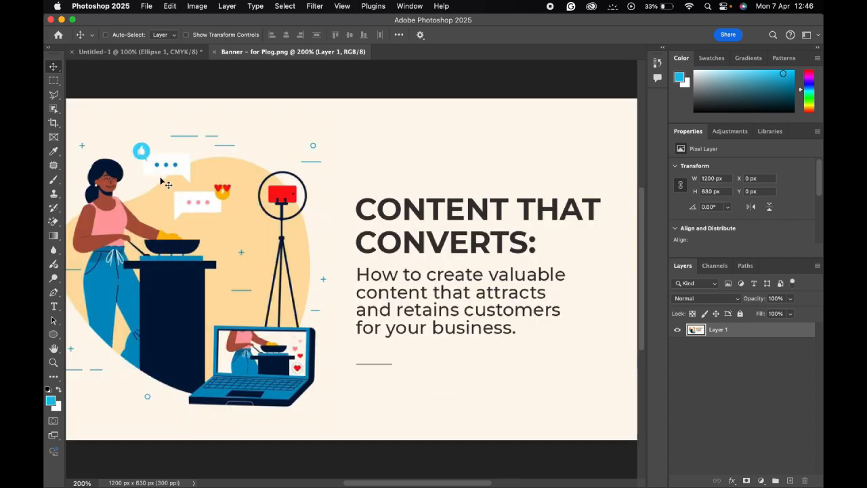
pyautogui.hscroll(-5, 161, 181)
pyautogui.press('super+plus')
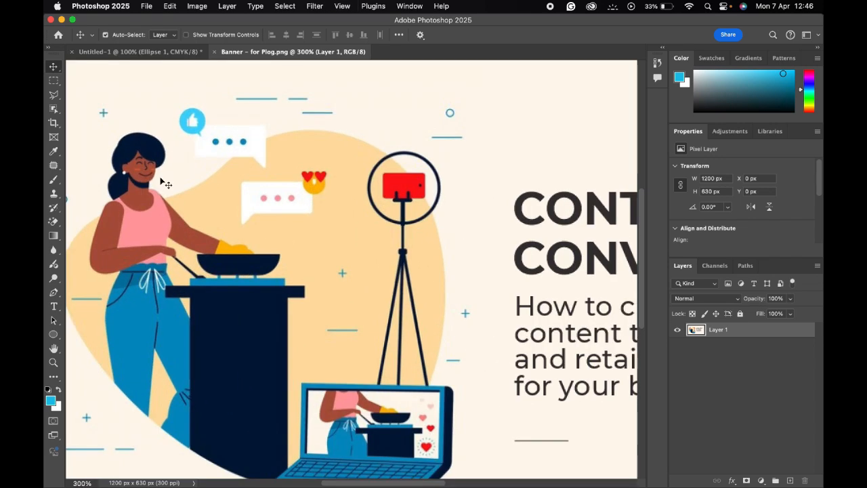
pyautogui.hscroll(-5, 162, 182)
pyautogui.scroll(-2, 163, 183)
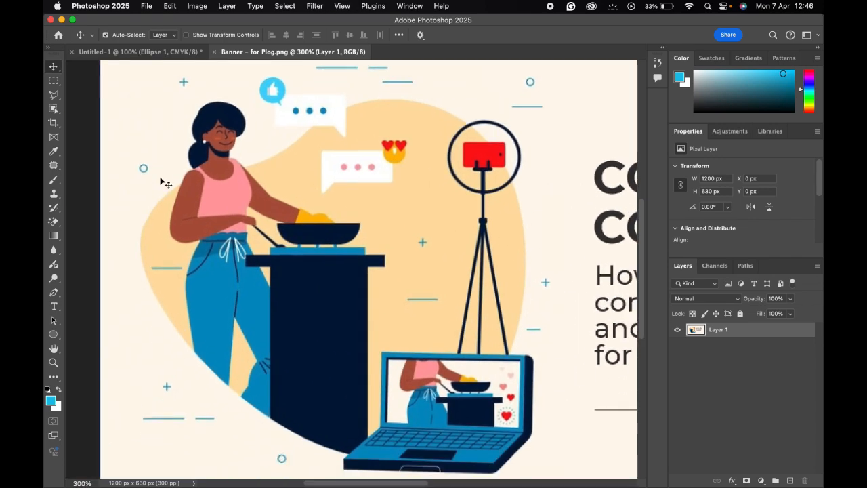
pyautogui.scroll(-2, 163, 181)
pyautogui.hscroll(3, 163, 182)
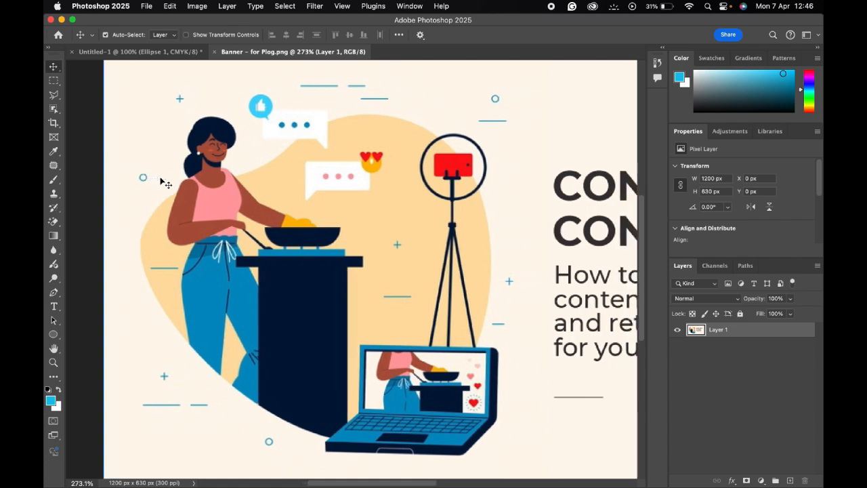
# - Show the lasso tool variants and activate the Polygonal Lasso tool for selecting parts of the banner illustration
pyautogui.click(54, 97)
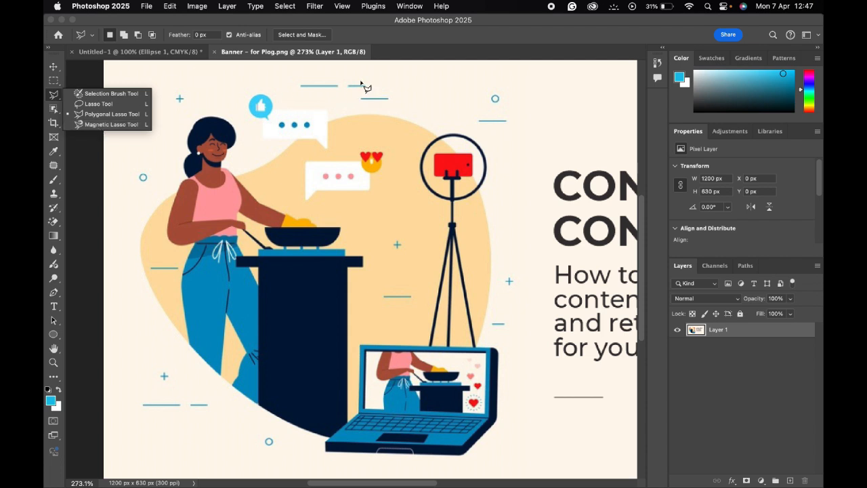
pyautogui.click(382, 42)
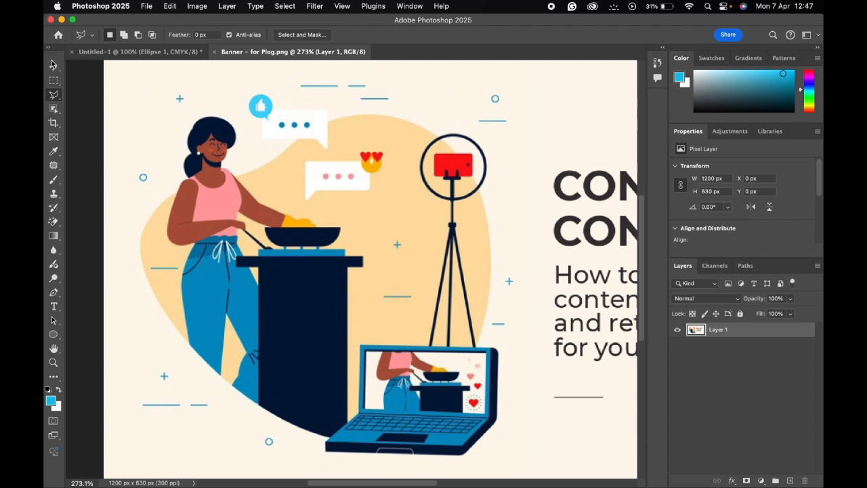
pyautogui.click(54, 66)
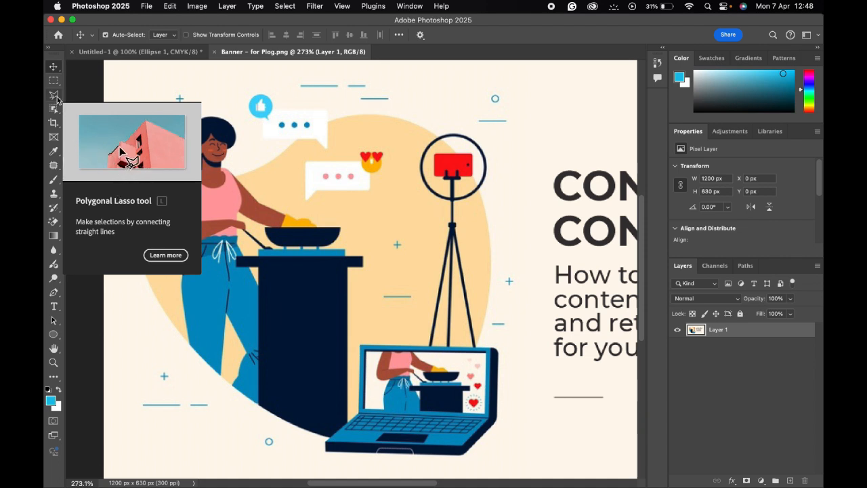
pyautogui.click(56, 99)
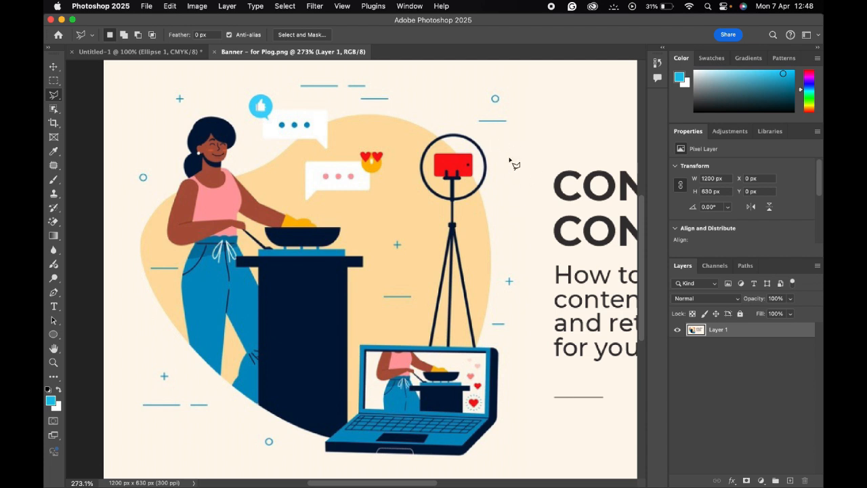
pyautogui.click(55, 71)
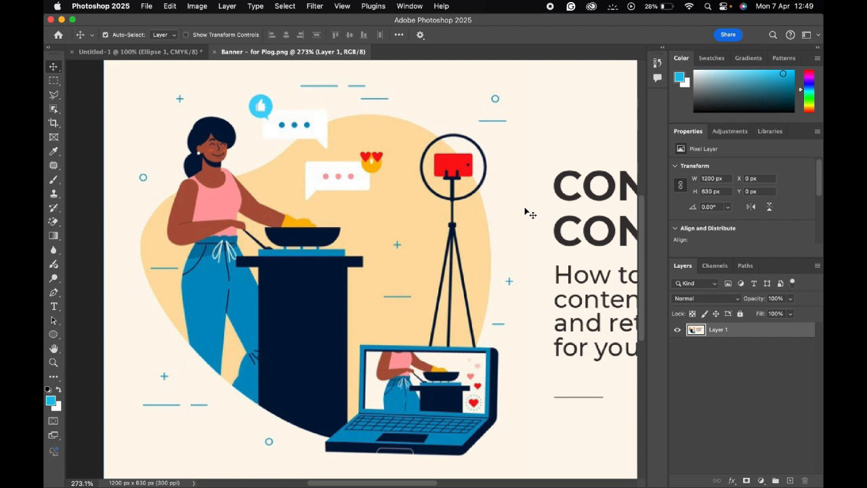
pyautogui.click(55, 95)
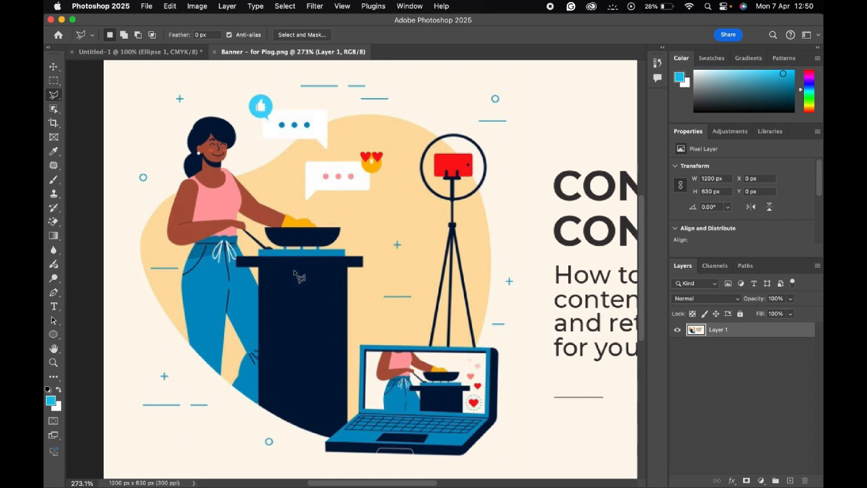
# - Select the dark counter under the frying pan with the Polygonal Lasso, outlining its top slab and body down to the laptop as a closed selection
pyautogui.click(238, 258)
pyautogui.click(363, 258)
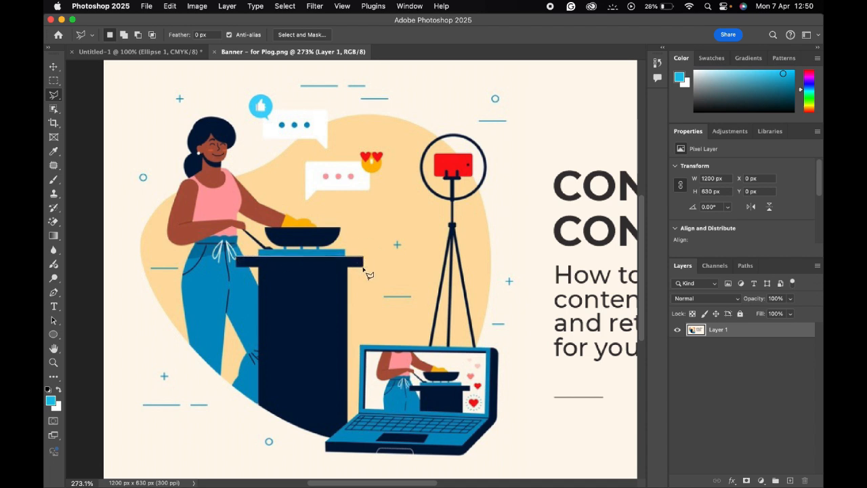
pyautogui.click(364, 269)
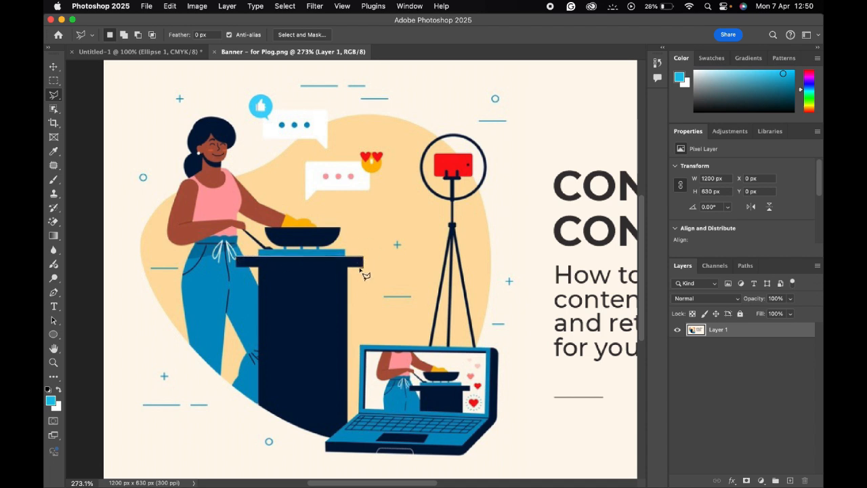
pyautogui.click(349, 424)
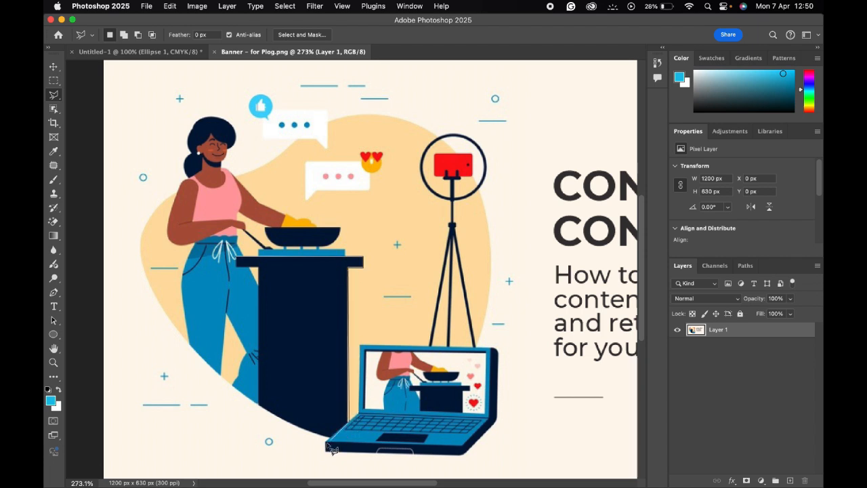
pyautogui.click(330, 437)
pyautogui.click(319, 434)
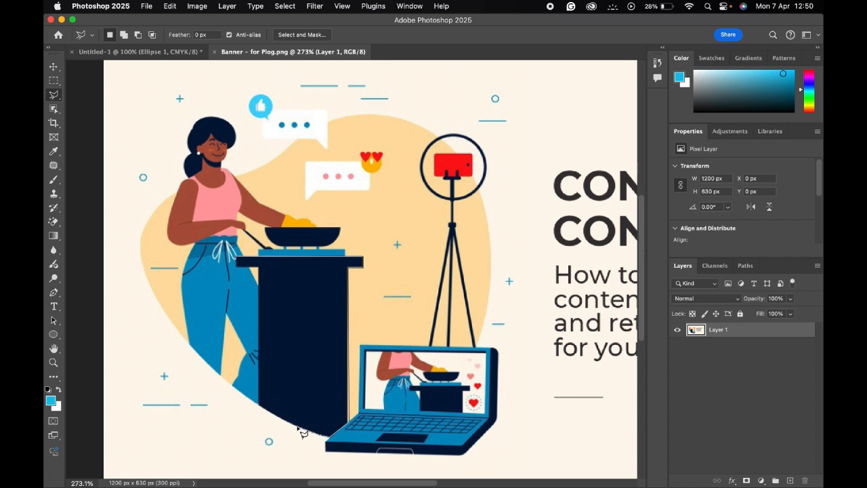
pyautogui.click(297, 426)
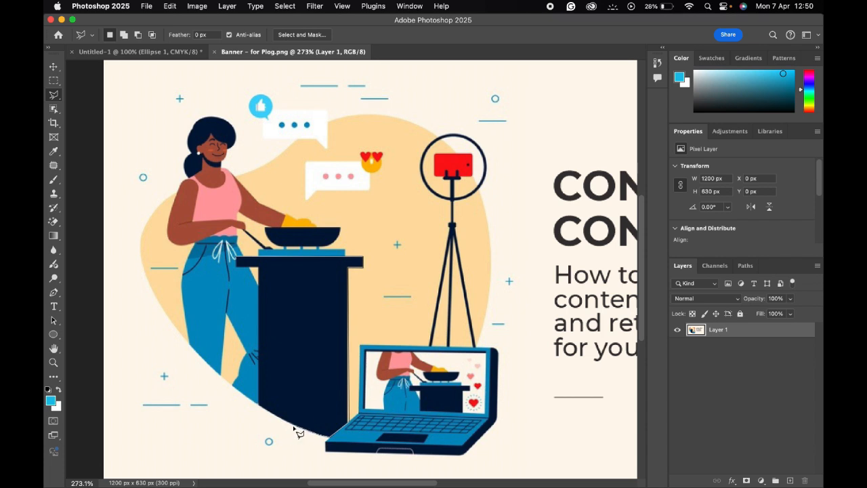
pyautogui.click(260, 405)
pyautogui.click(237, 267)
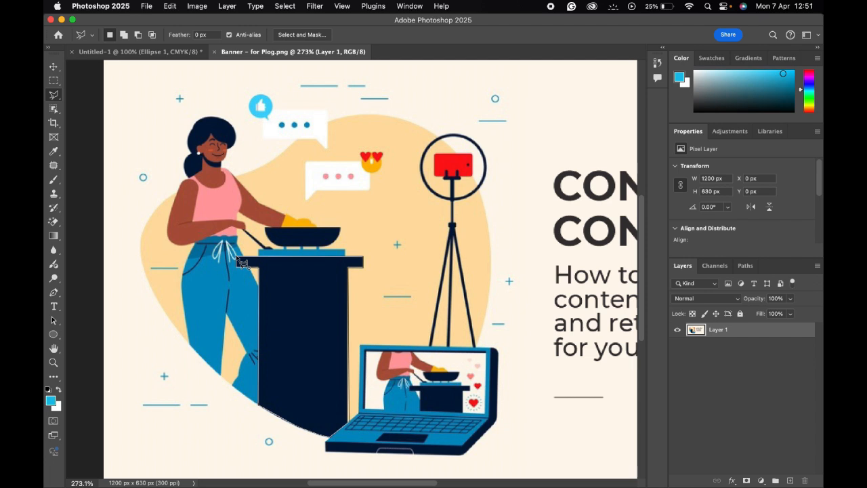
pyautogui.click(241, 261)
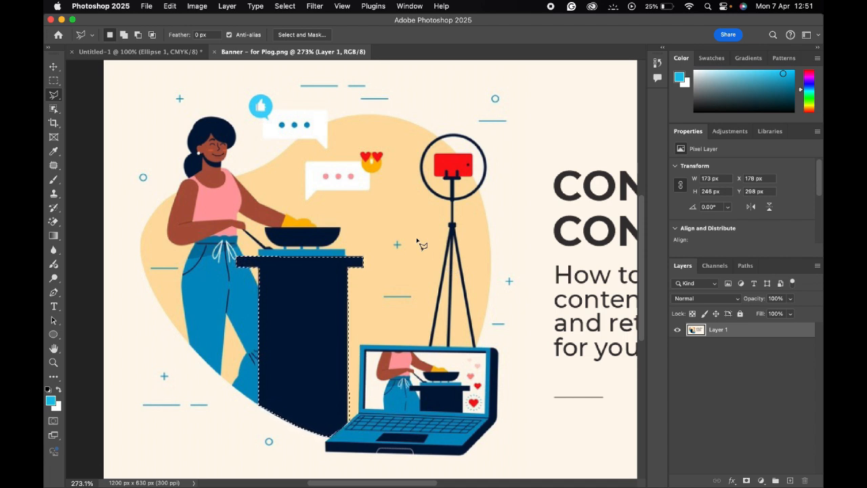
# - Switch to the Magnetic Lasso tool and deselect the counter
pyautogui.click(55, 97)
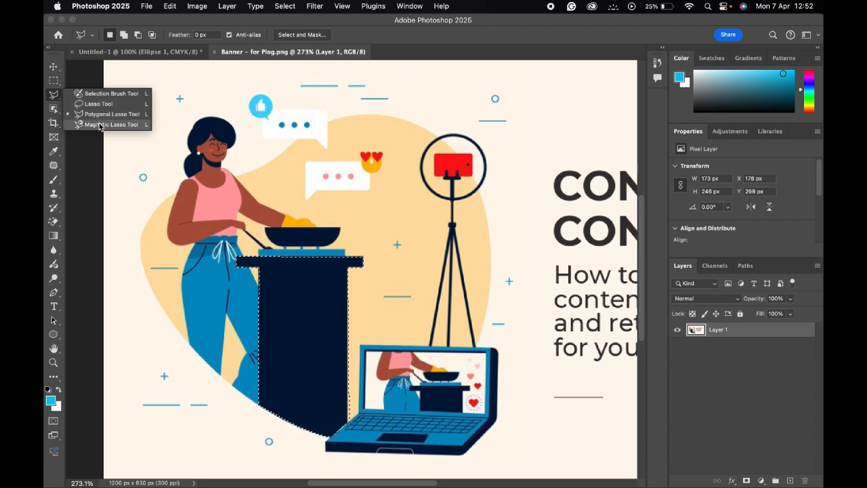
pyautogui.click(100, 124)
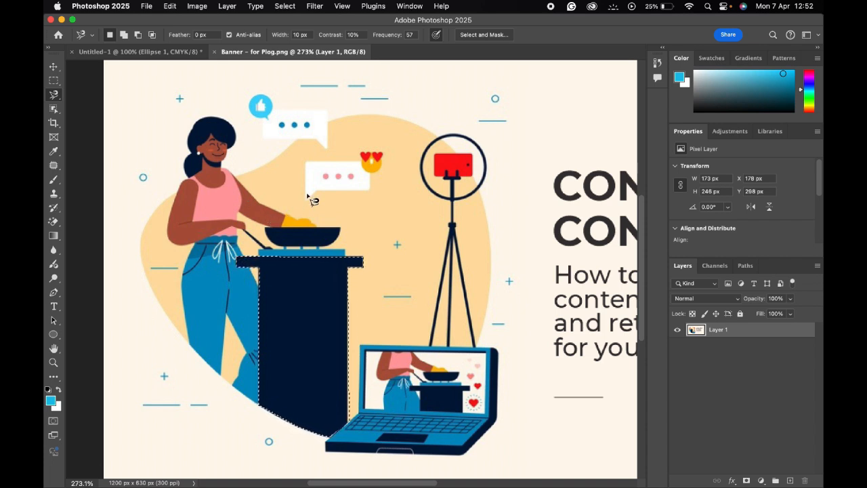
pyautogui.hotkey('ctrl', 'd')
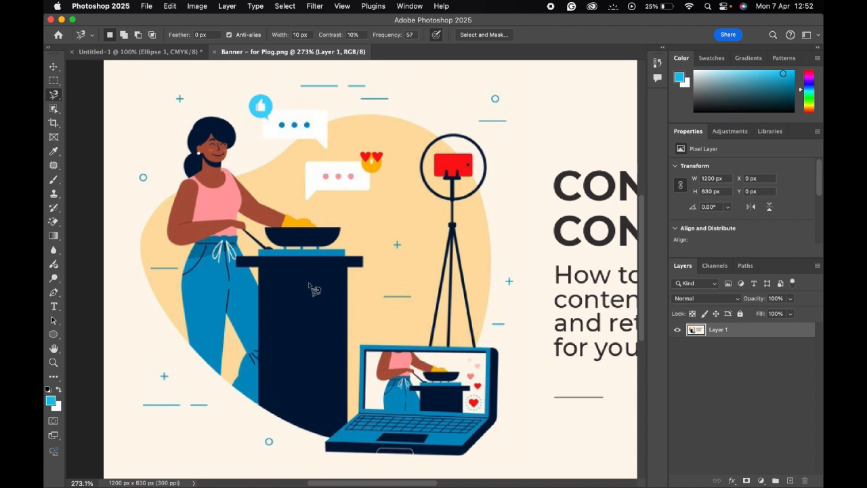
# - Select the dark frying pan with the Magnetic Lasso by tracing its rim and curved underside as a closed outline of about 104 × 27 px
pyautogui.press('super+plus')
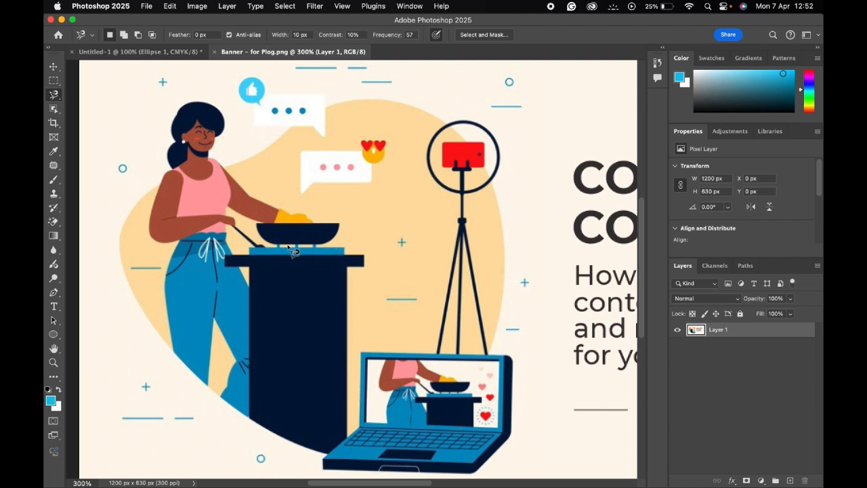
pyautogui.scroll(5, 293, 251)
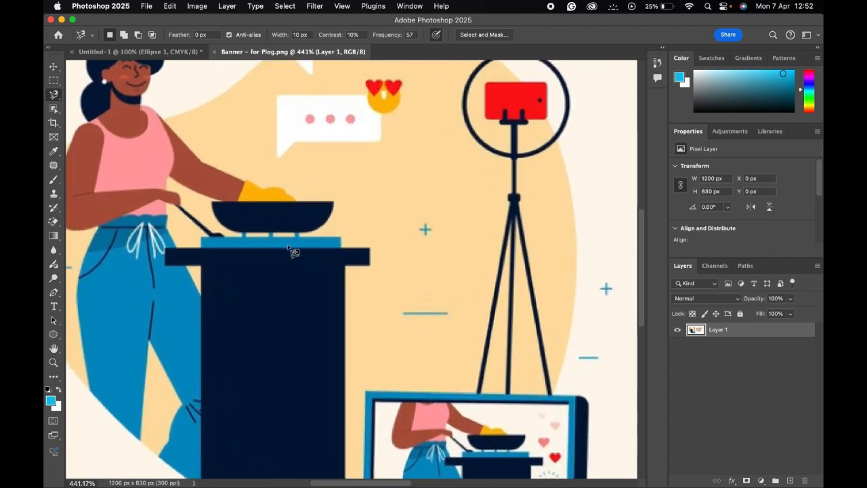
pyautogui.scroll(3, 292, 251)
pyautogui.scroll(3, 293, 251)
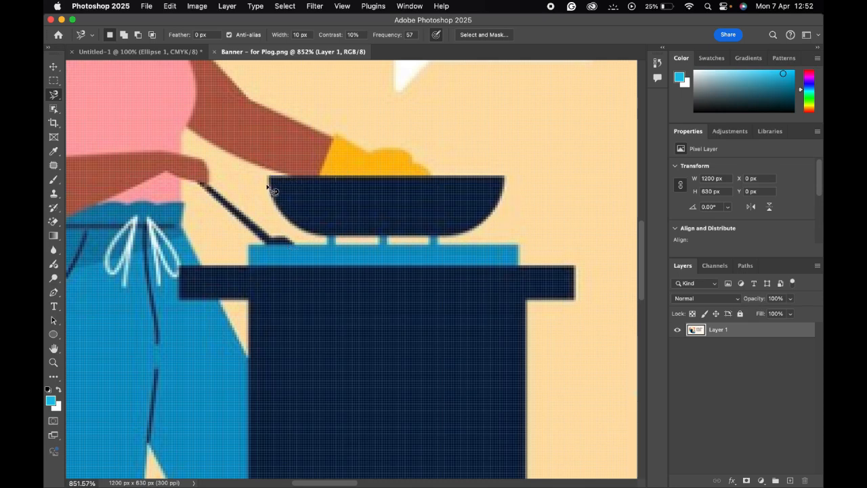
pyautogui.scroll(4, 271, 192)
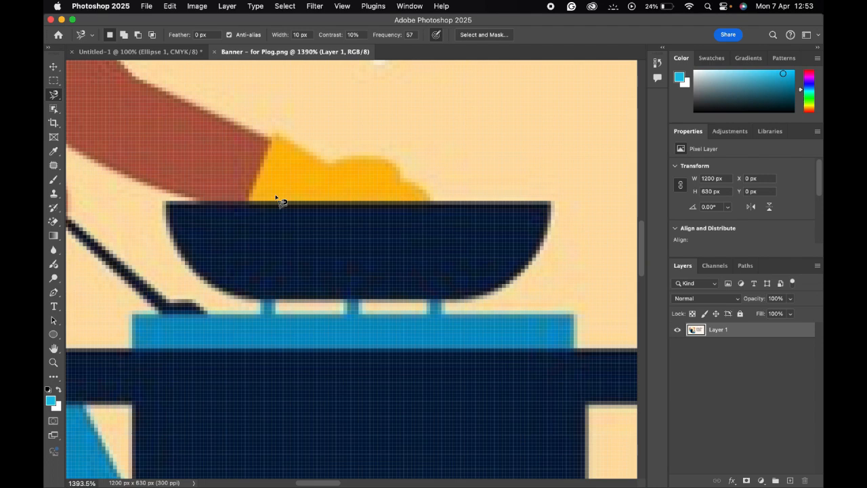
pyautogui.scroll(5, 276, 197)
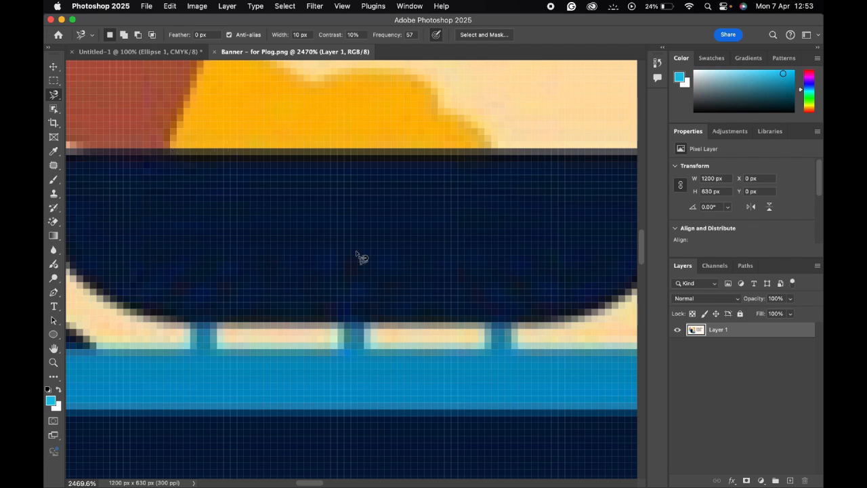
pyautogui.scroll(-2, 353, 236)
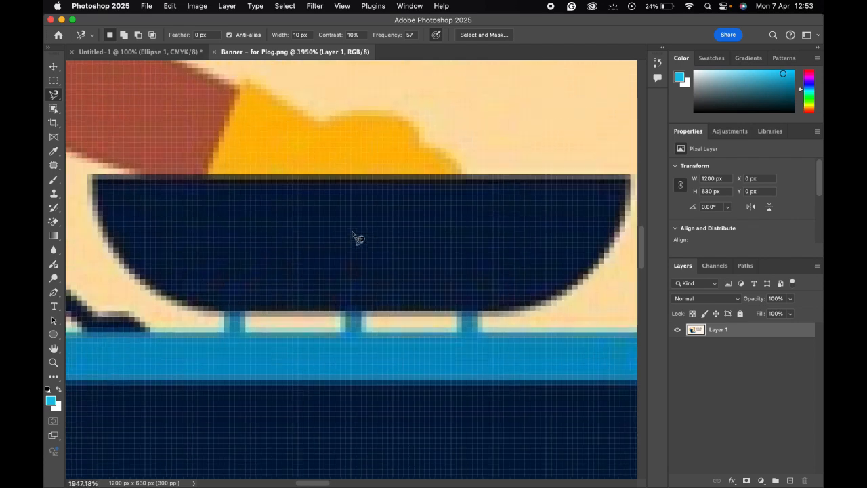
pyautogui.scroll(1, 354, 237)
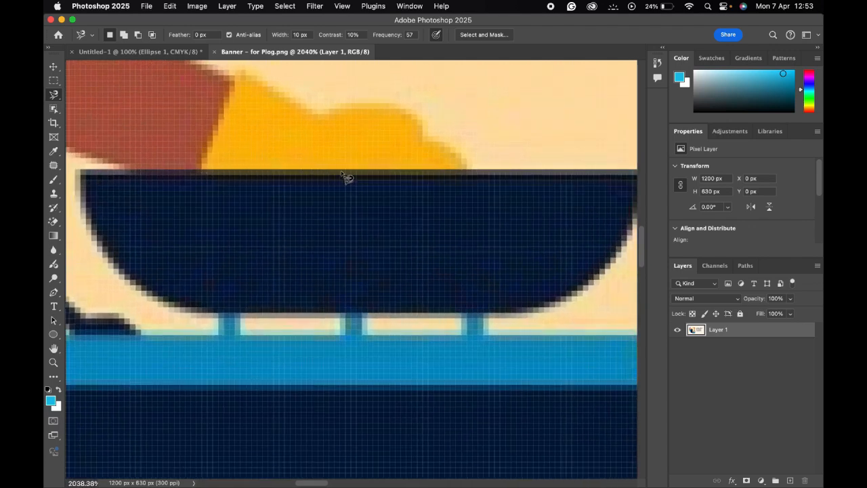
pyautogui.scroll(-1, 478, 216)
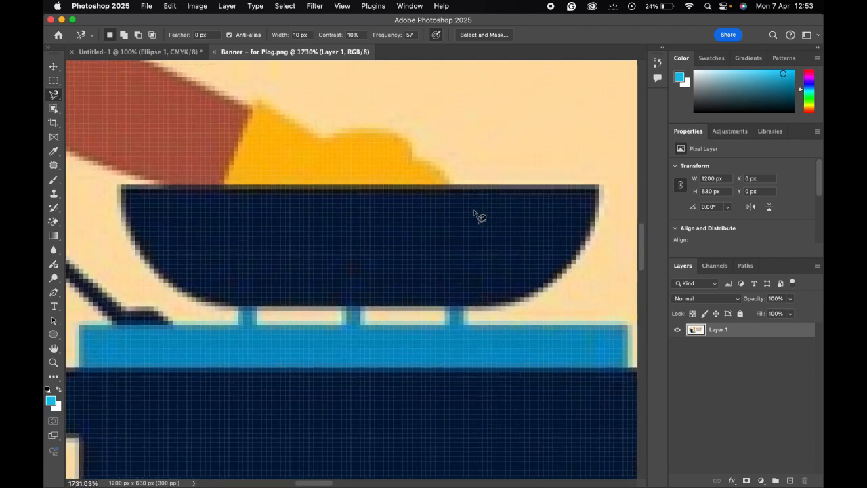
pyautogui.scroll(-1, 478, 216)
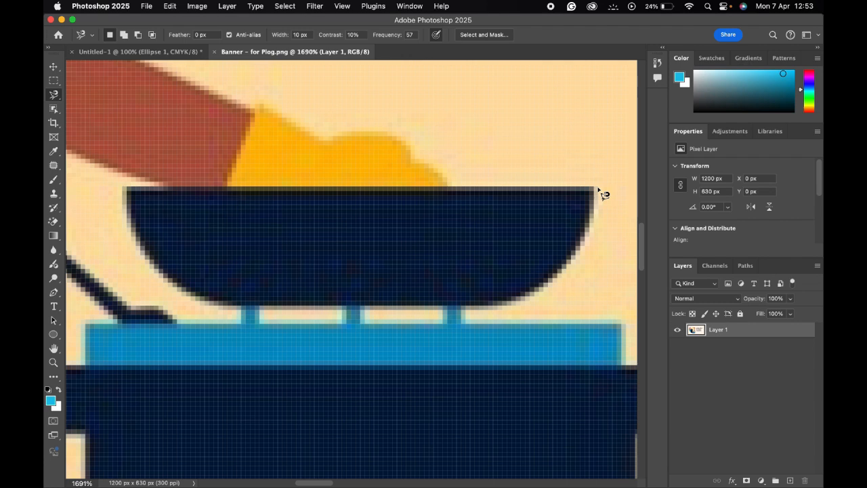
pyautogui.scroll(-6, 599, 190)
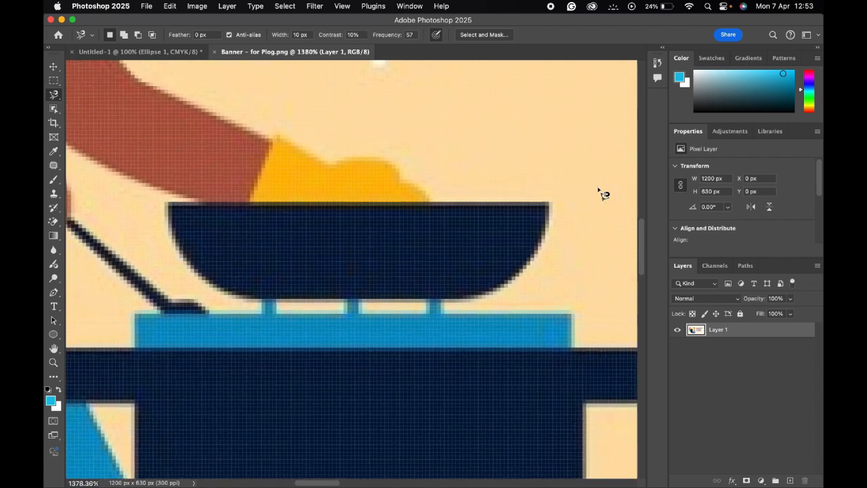
pyautogui.scroll(-3, 600, 192)
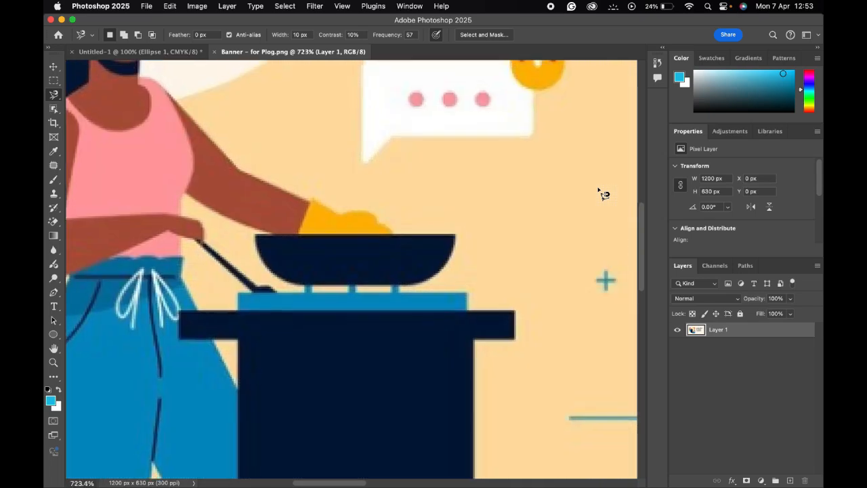
pyautogui.click(254, 235)
pyautogui.press('super+equal')
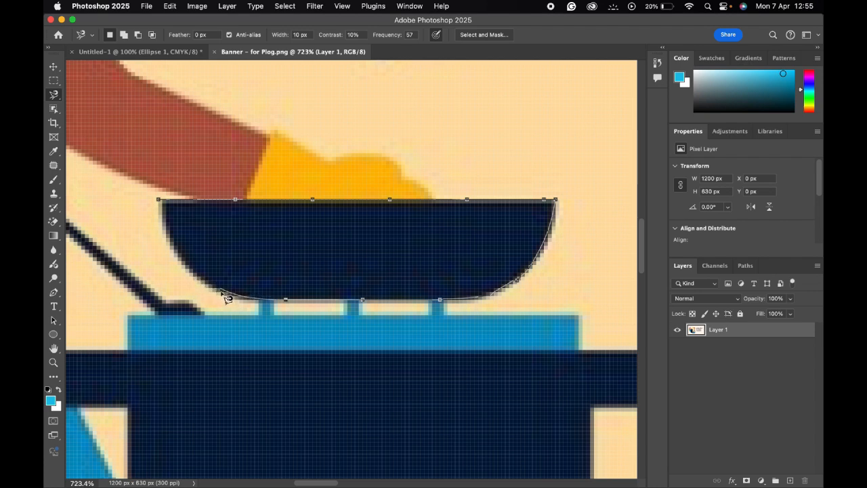
pyautogui.click(217, 291)
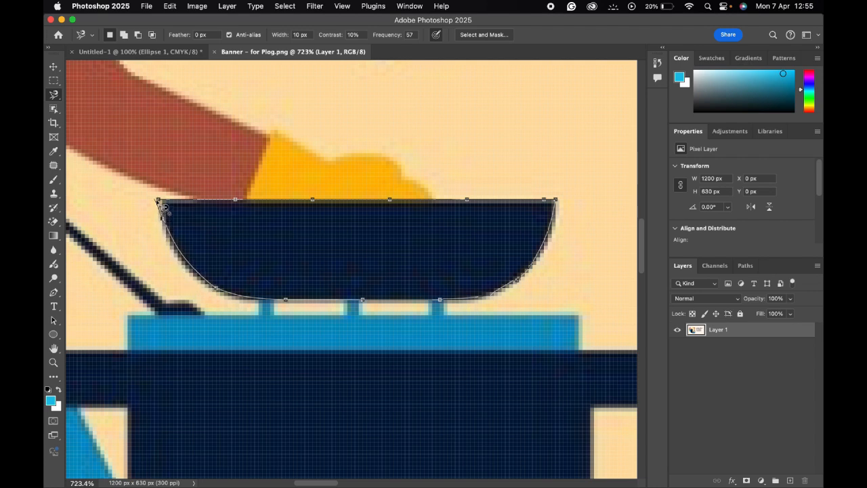
pyautogui.click(160, 202)
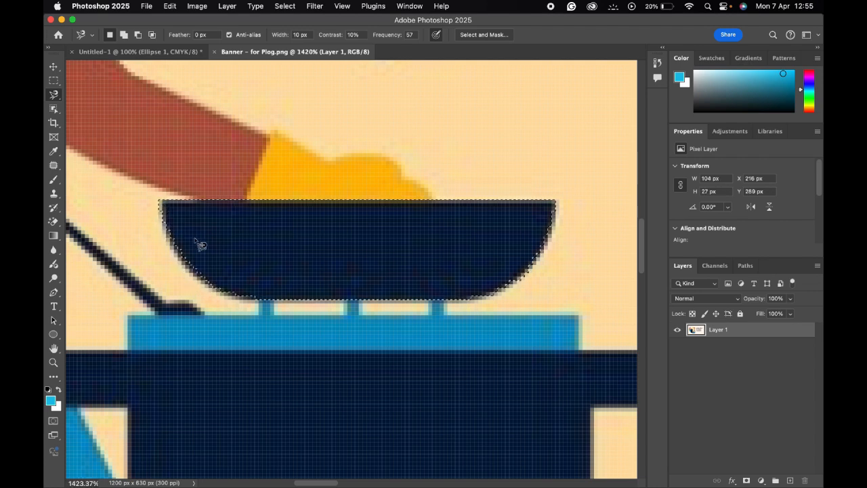
# - Deselect the pan and start a Magnetic Lasso outline along the lower edge of the blue-dotted speech bubble, anchoring it at the tail tip
pyautogui.scroll(-10, 265, 250)
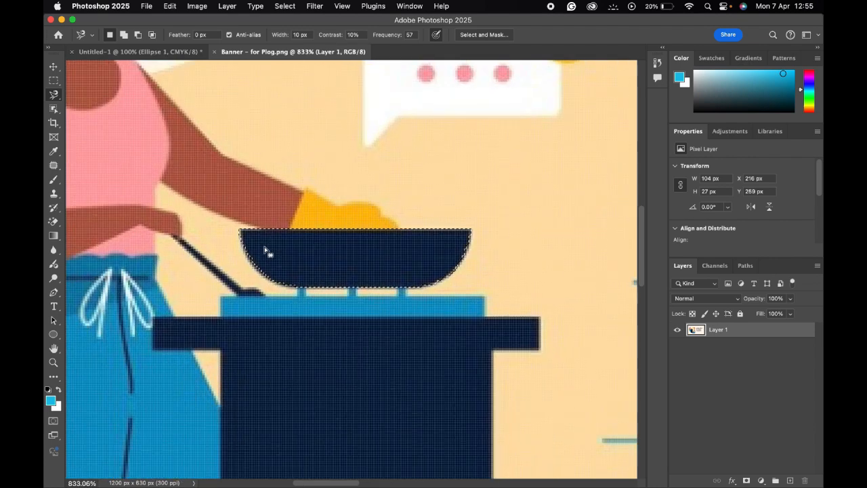
pyautogui.scroll(-4, 266, 251)
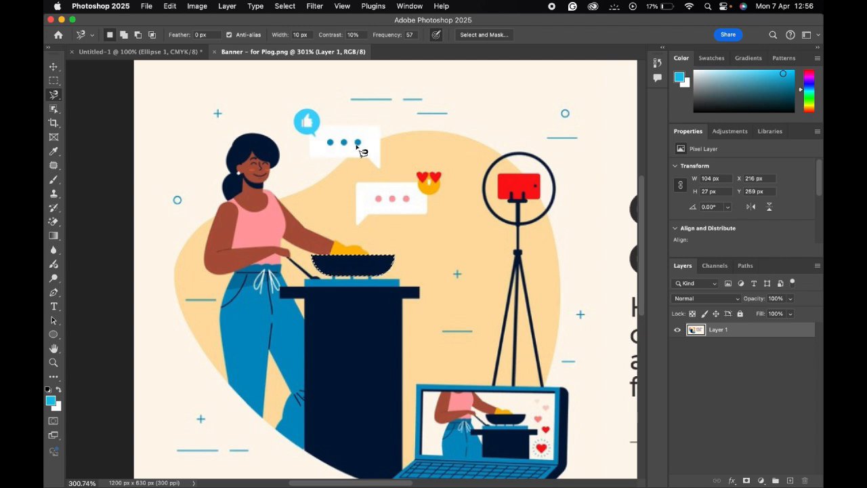
pyautogui.scroll(6, 382, 134)
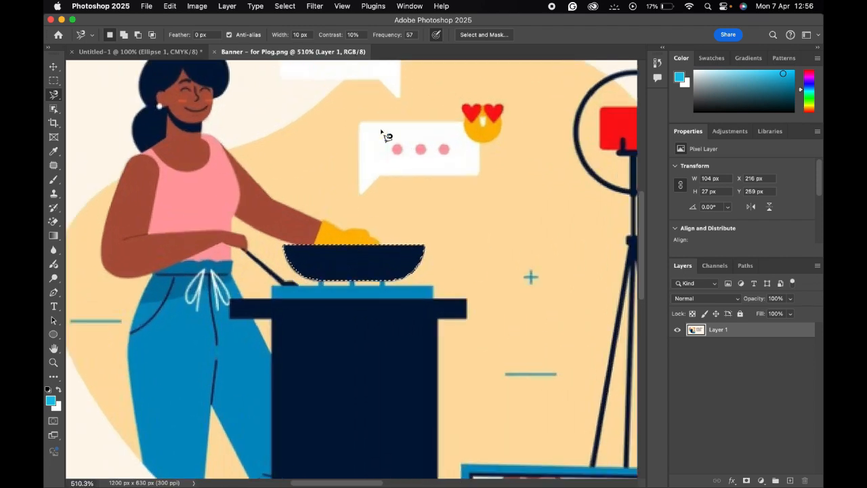
pyautogui.scroll(10, 381, 132)
pyautogui.scroll(10, 381, 133)
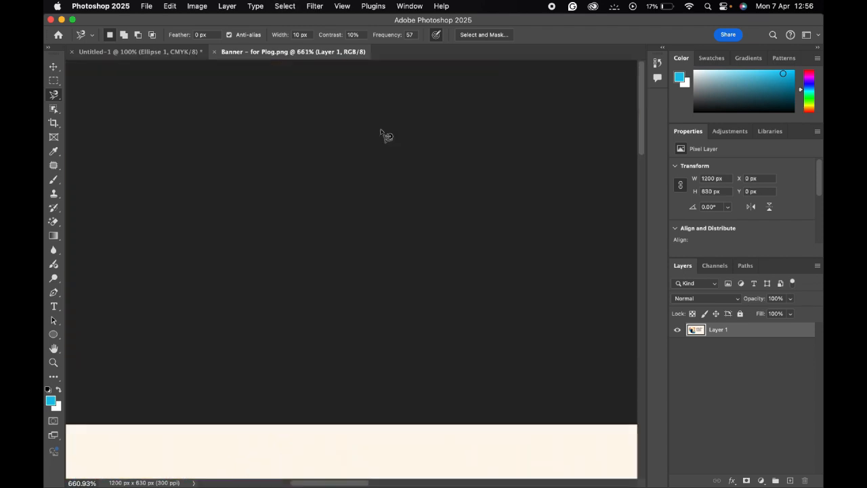
pyautogui.scroll(-15, 347, 290)
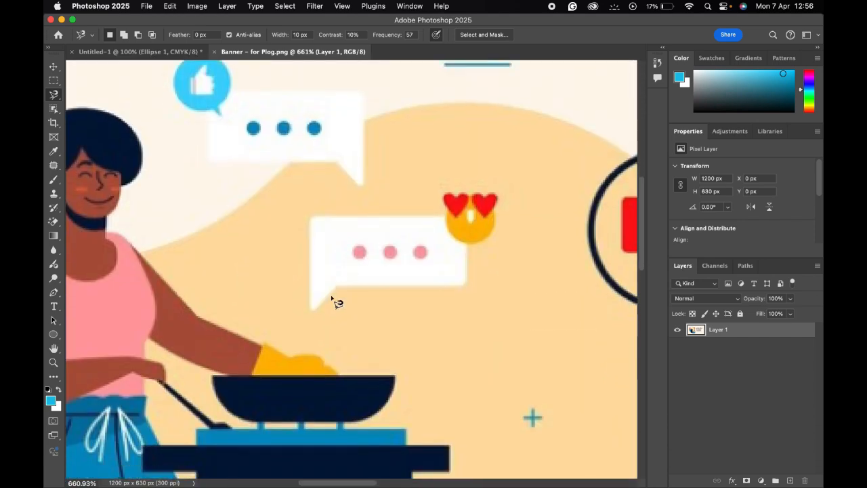
pyautogui.scroll(4, 335, 300)
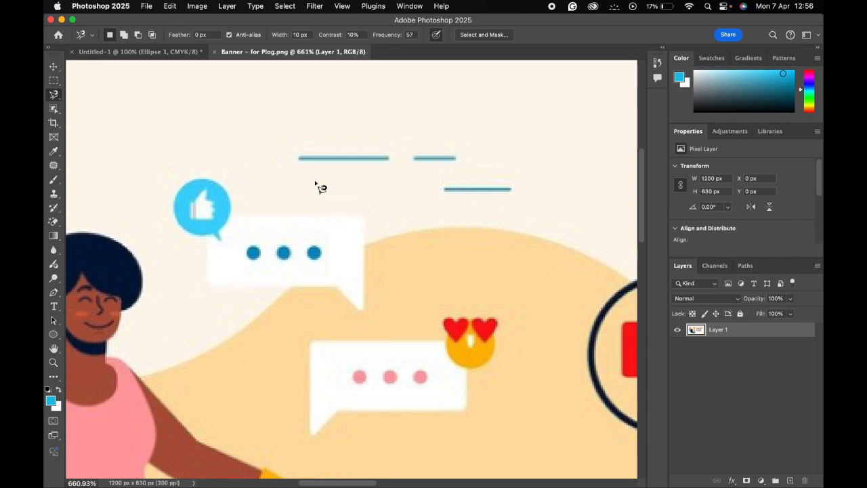
pyautogui.scroll(2, 328, 187)
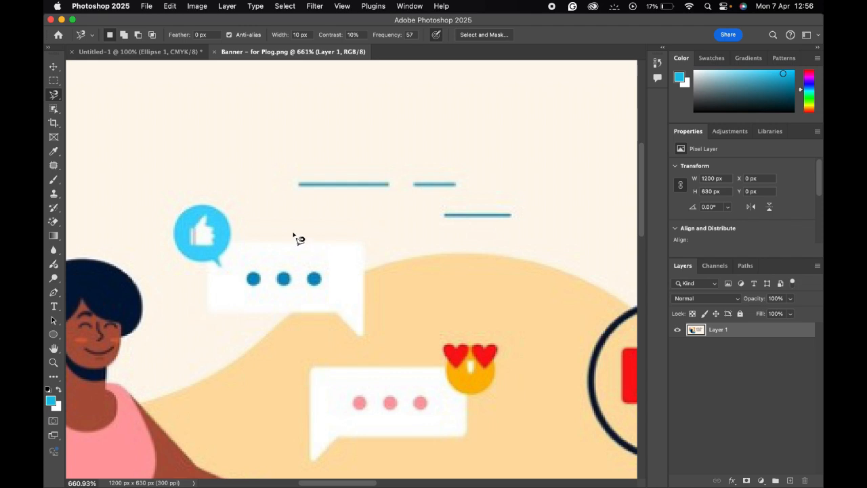
pyautogui.scroll(4, 300, 238)
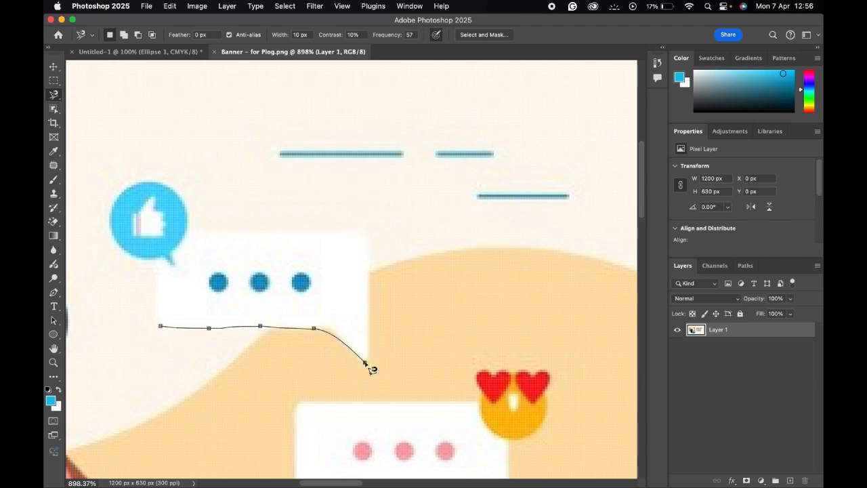
pyautogui.click(365, 362)
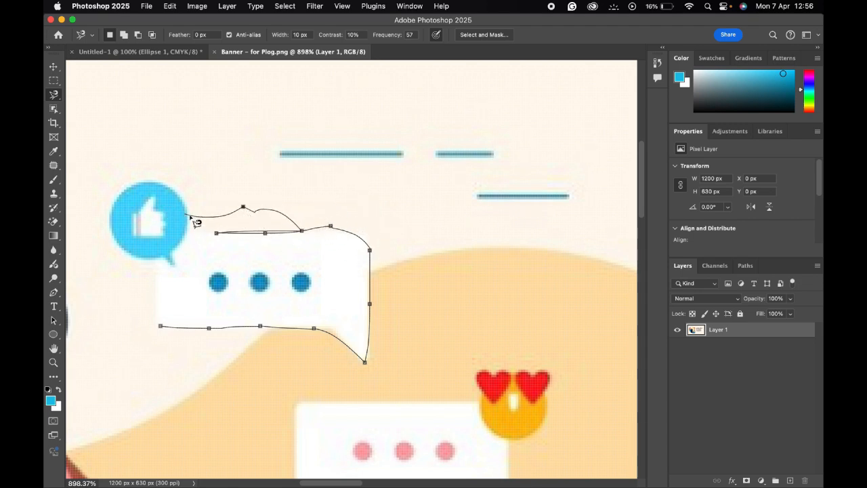
# - Remove the stray anchors and finish the Magnetic Lasso outline around the blue-dotted speech bubble as a closed selection of about 88 × 56 px
pyautogui.press('BackSpace')
pyautogui.press('BackSpace')
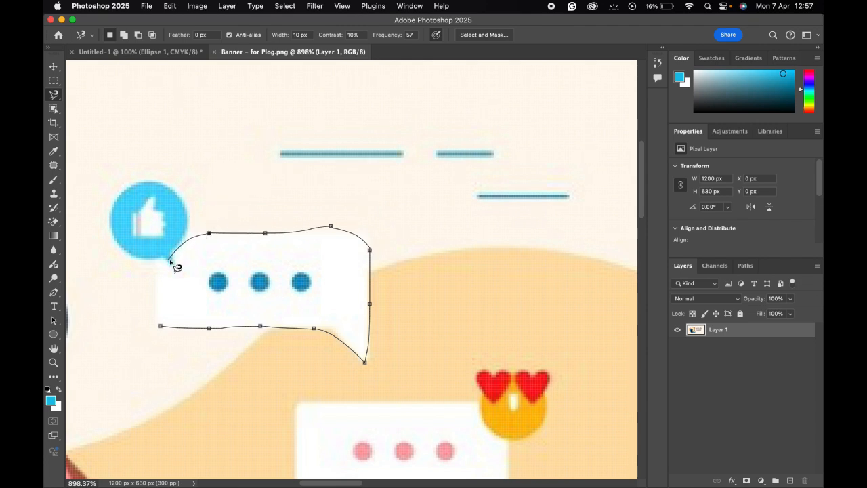
pyautogui.click(187, 233)
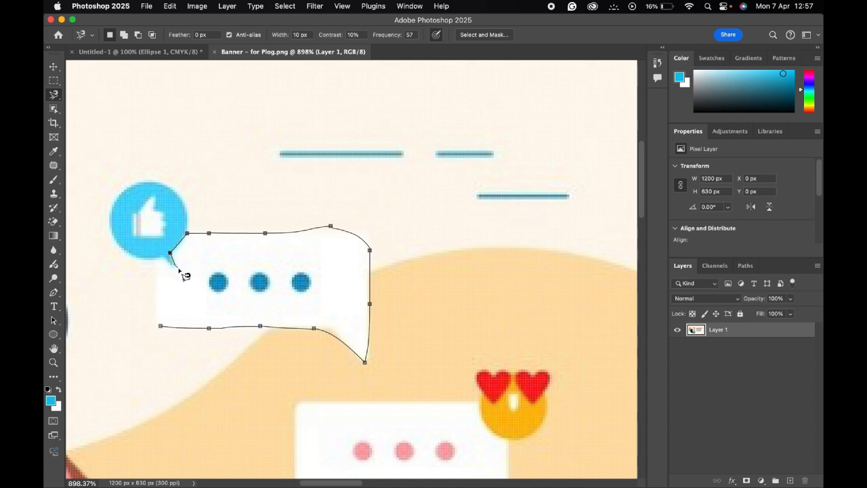
pyautogui.click(174, 265)
pyautogui.click(161, 325)
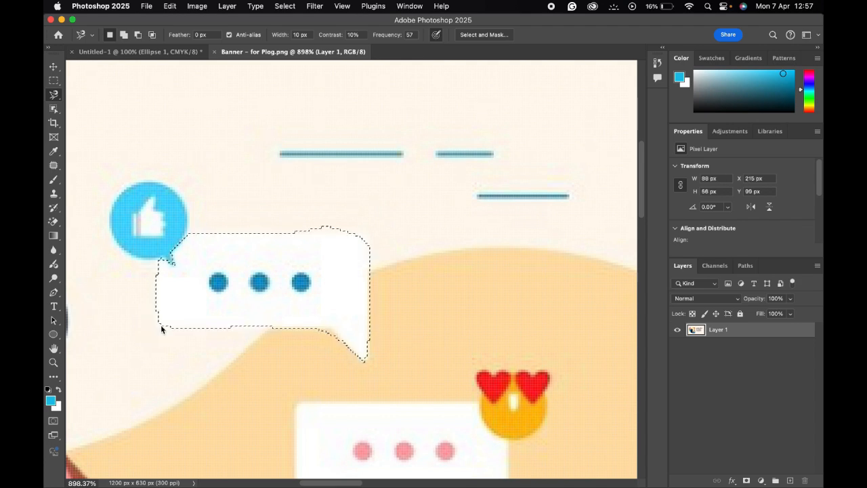
# - Examine the selection edge up close around the speech bubble's rounded upper corner beside the orange shape
pyautogui.scroll(1, 284, 255)
pyautogui.scroll(3, 284, 255)
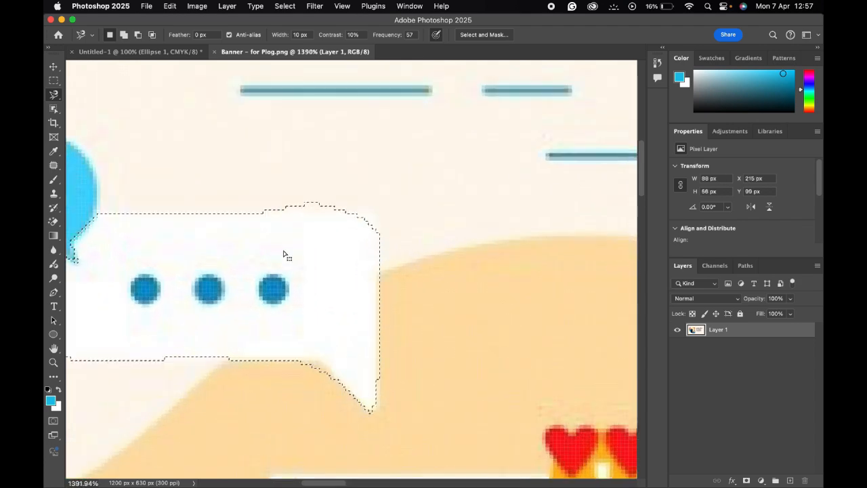
pyautogui.scroll(3, 350, 228)
pyautogui.scroll(1, 348, 229)
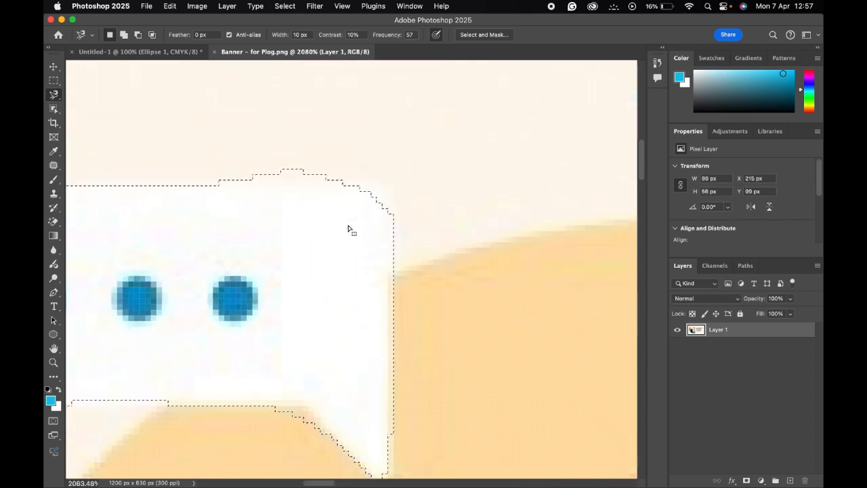
pyautogui.scroll(2, 348, 228)
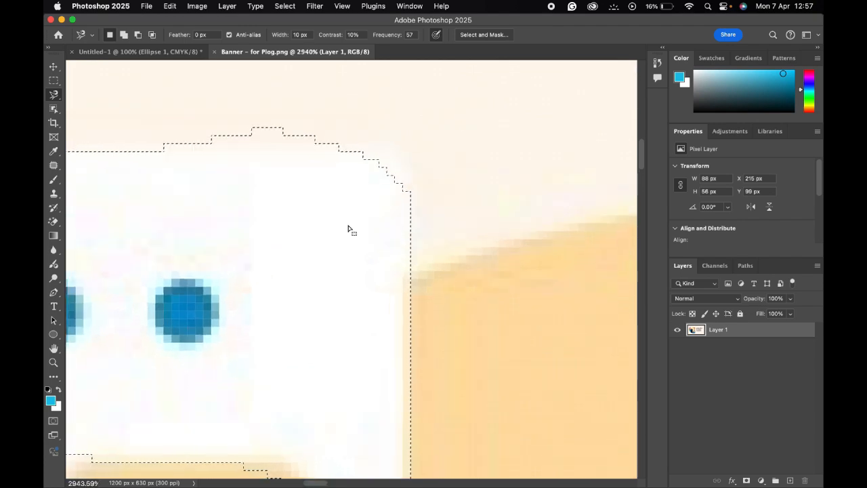
pyautogui.scroll(3, 351, 231)
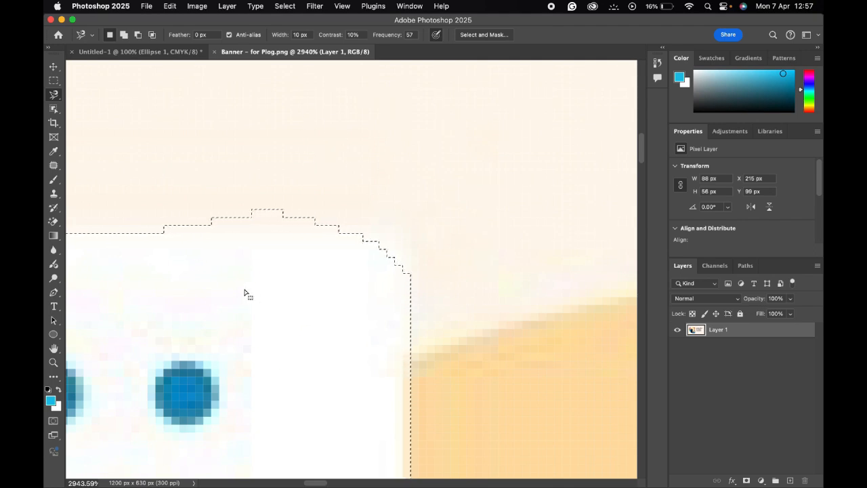
pyautogui.scroll(-5, 245, 293)
pyautogui.scroll(-5, 303, 340)
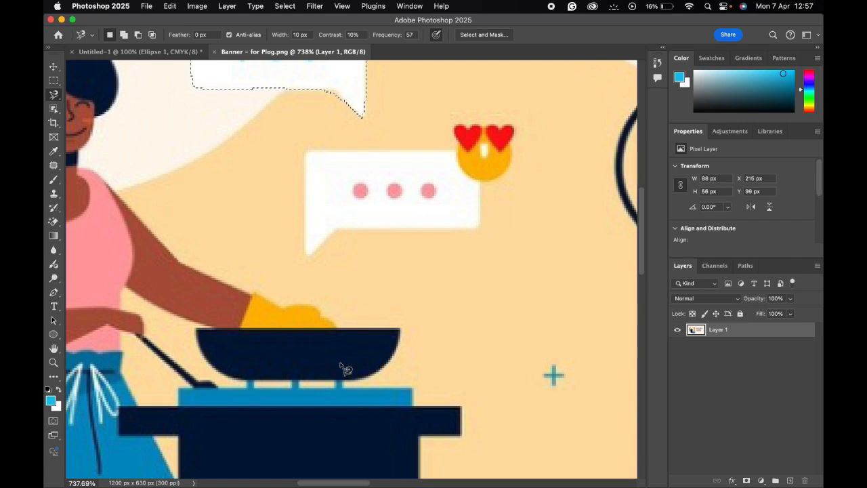
# - Switch to the freehand Lasso tool with the dark counter in view
pyautogui.scroll(-5, 299, 359)
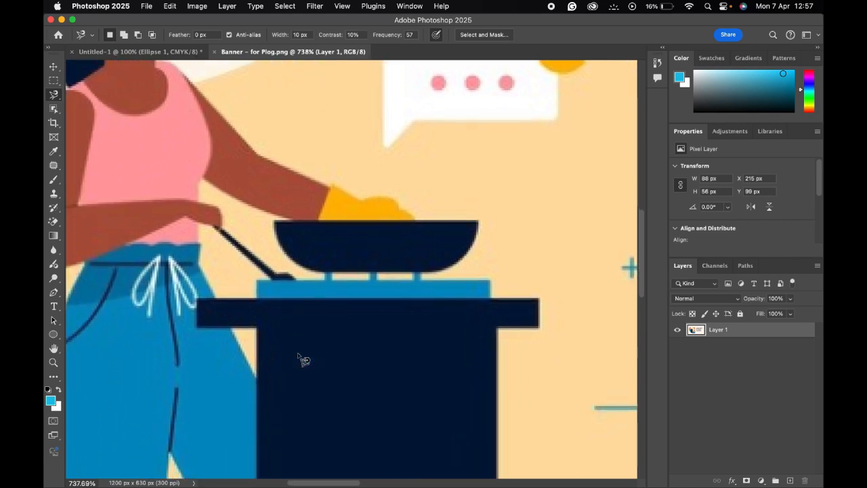
pyautogui.scroll(-1, 295, 365)
pyautogui.scroll(-2, 294, 364)
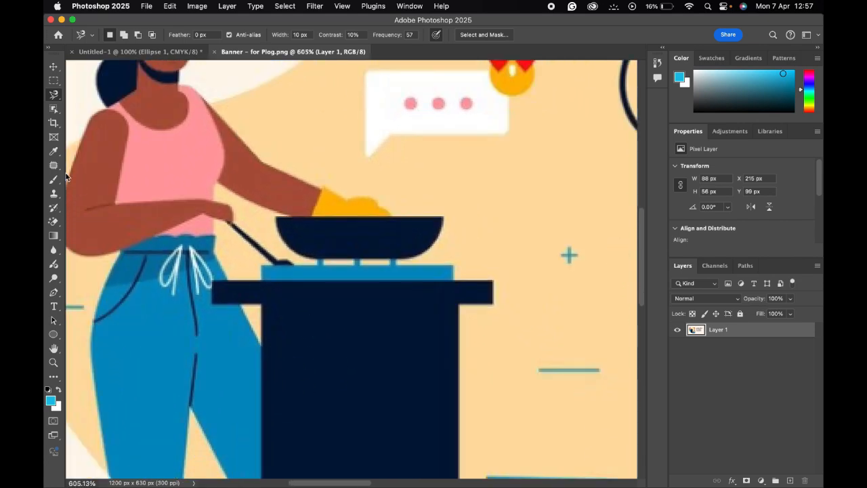
pyautogui.rightClick(56, 98)
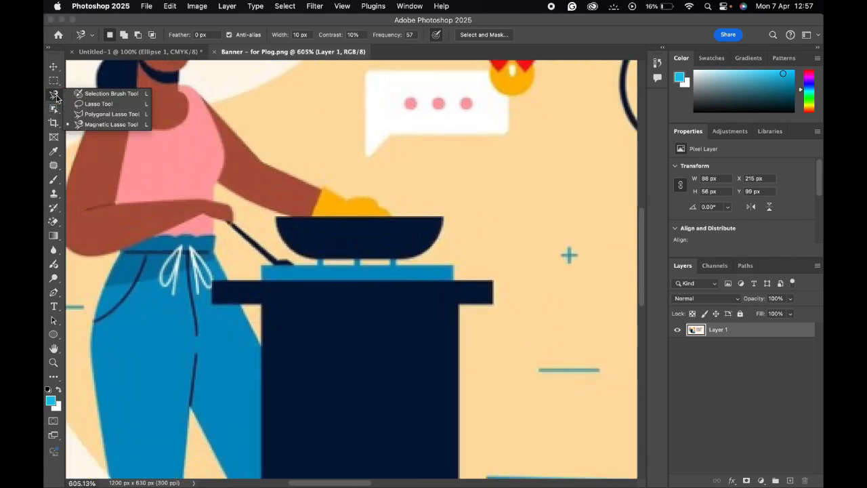
pyautogui.click(99, 105)
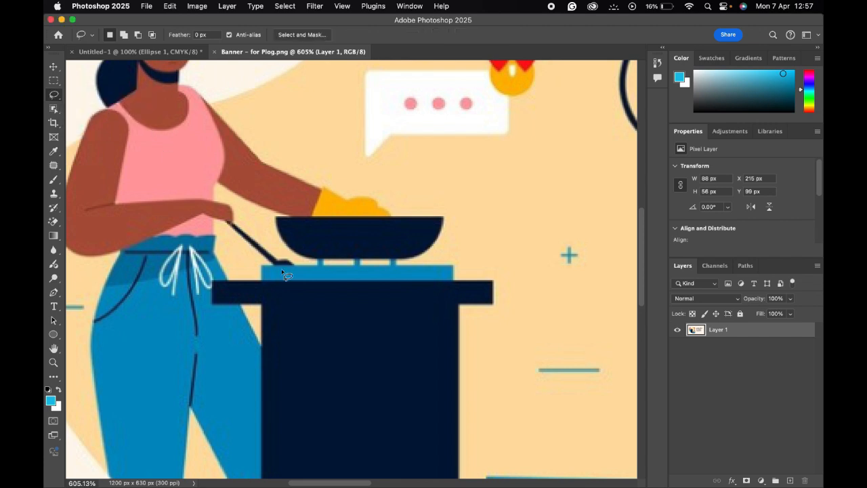
# - Select the dark counter with the Lasso by tracing its body and top slab freehand as a closed outline of about 181 × 252 px
pyautogui.scroll(-4, 282, 272)
pyautogui.scroll(-3, 281, 273)
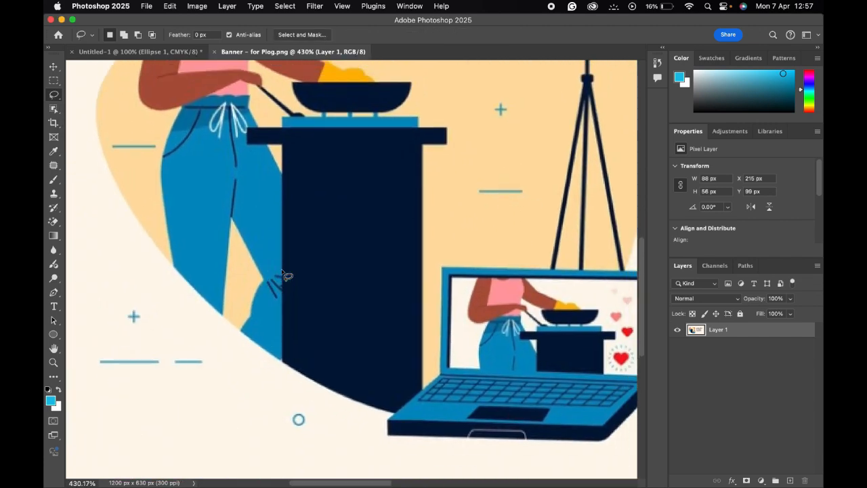
pyautogui.hscroll(2, 285, 274)
pyautogui.scroll(1, 285, 275)
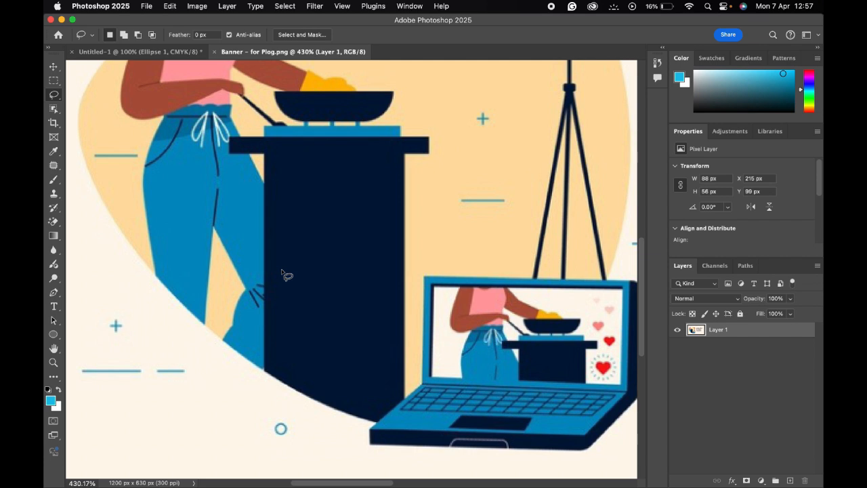
pyautogui.click(268, 375)
pyautogui.click(265, 372)
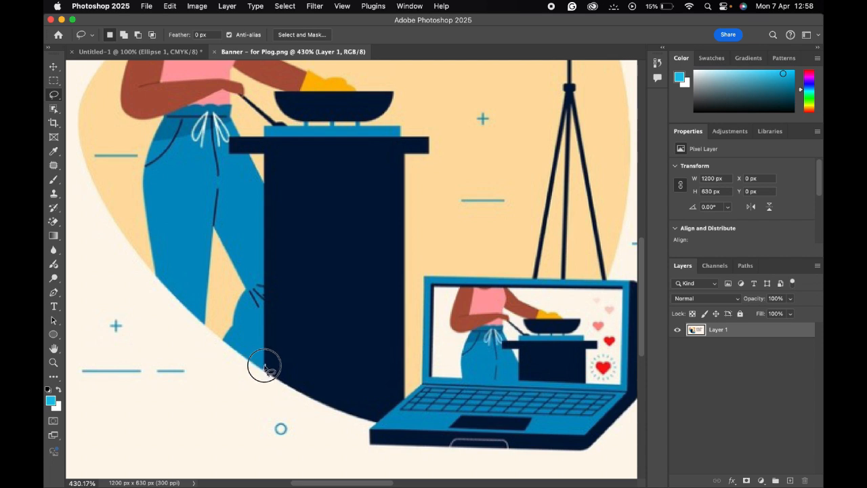
pyautogui.moveTo(263, 366)
pyautogui.mouseDown()
pyautogui.moveTo(270, 160)
pyautogui.moveTo(228, 154)
pyautogui.moveTo(225, 139)
pyautogui.moveTo(432, 139)
pyautogui.moveTo(427, 156)
pyautogui.moveTo(404, 157)
pyautogui.moveTo(411, 224)
pyautogui.moveTo(392, 303)
pyautogui.moveTo(395, 424)
pyautogui.moveTo(376, 427)
pyautogui.moveTo(306, 399)
pyautogui.moveTo(266, 373)
pyautogui.mouseUp()
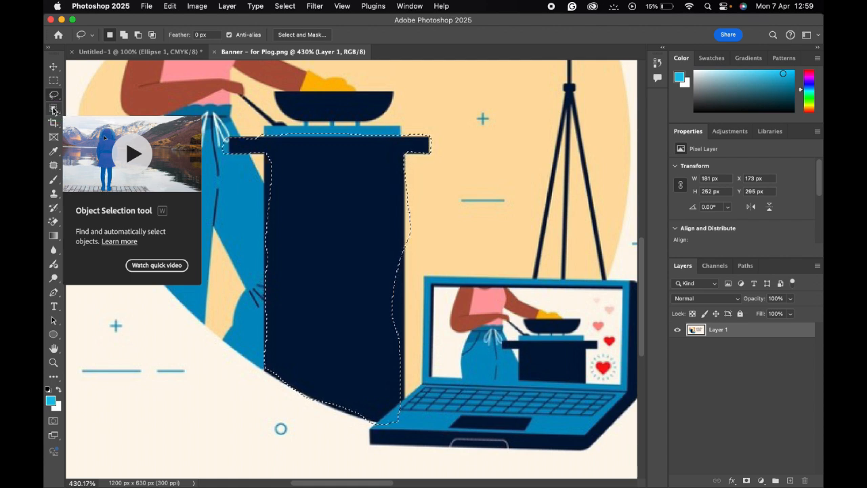
# - Switch to the Object Selection tool and deselect the counter
pyautogui.click(55, 109)
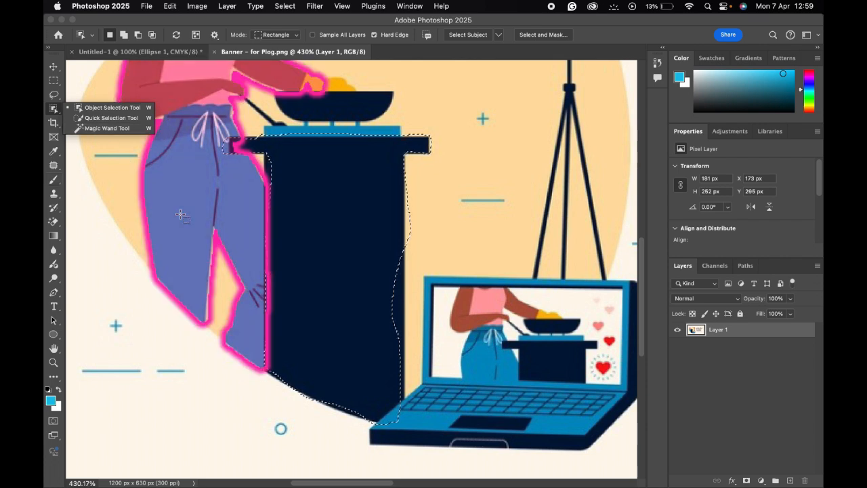
pyautogui.press('super+d')
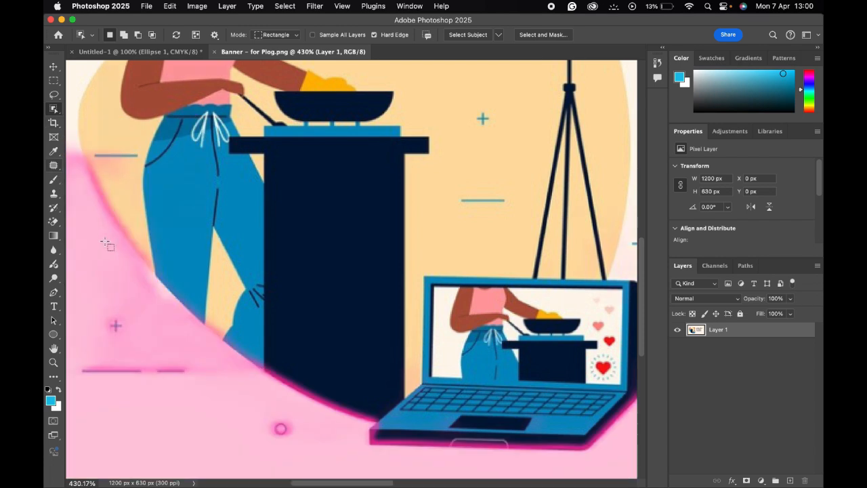
# - Switch to the Quick Selection tool and close the tool's tutorial video window
pyautogui.rightClick(54, 109)
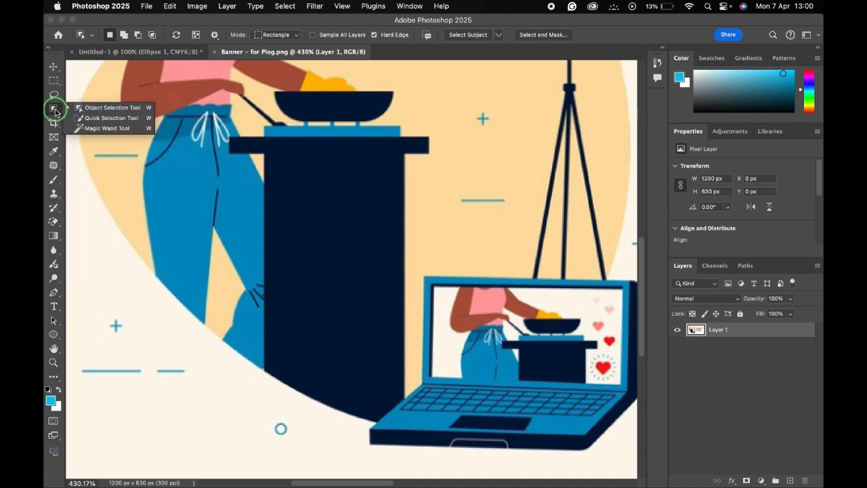
pyautogui.click(96, 119)
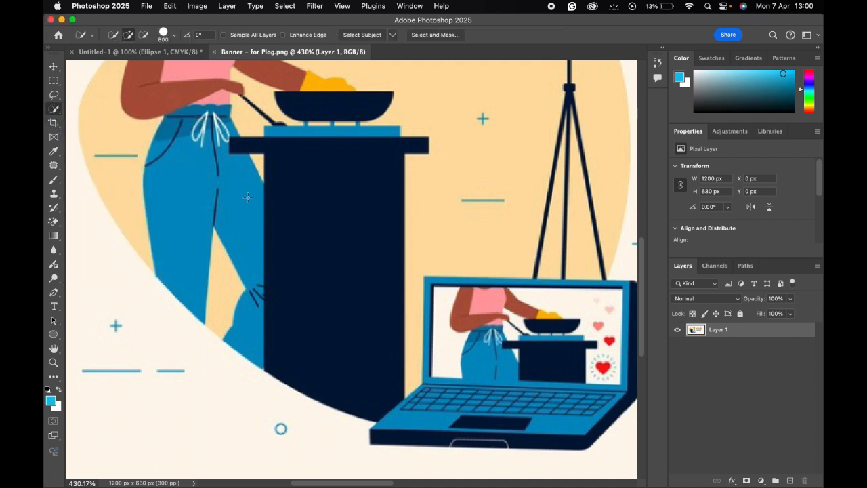
pyautogui.scroll(-6, 323, 247)
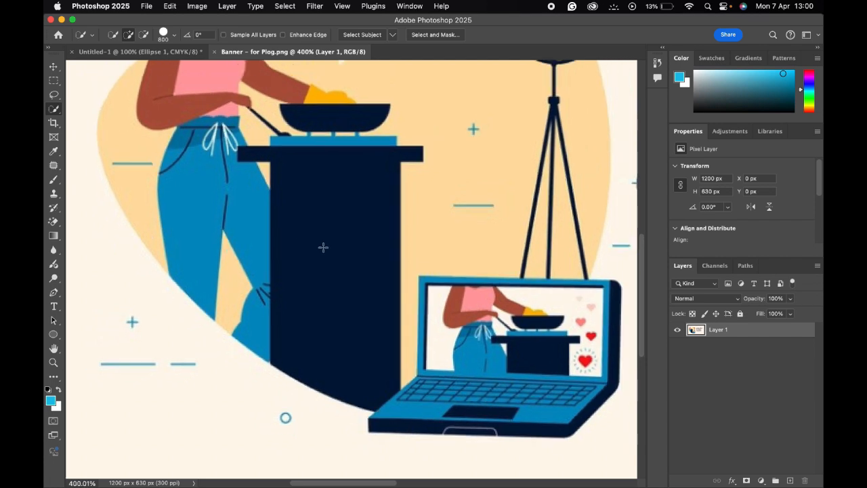
pyautogui.scroll(-1, 323, 248)
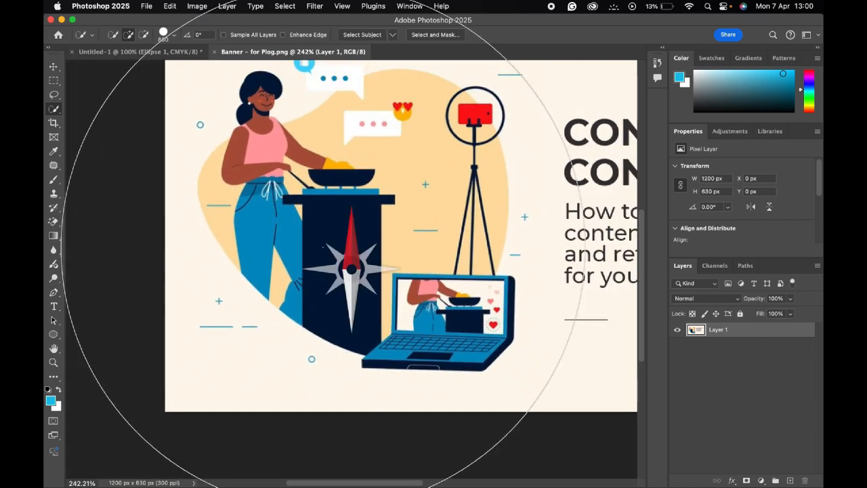
pyautogui.scroll(6, 323, 247)
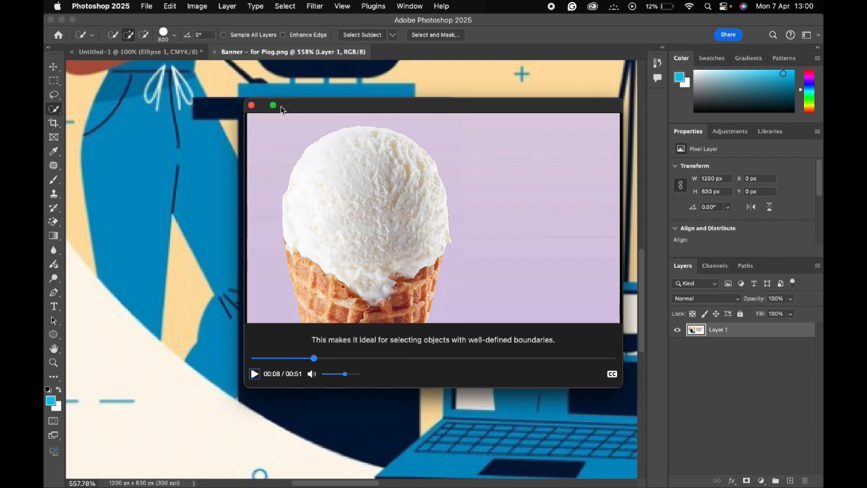
pyautogui.click(251, 105)
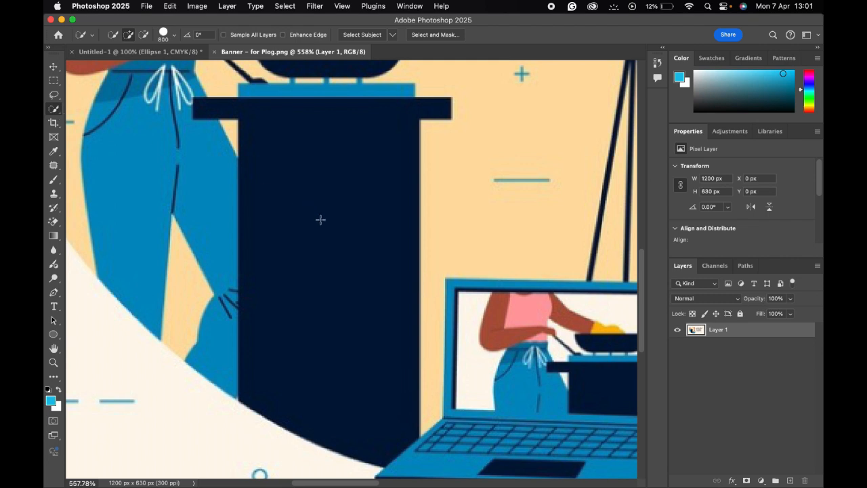
# - Set the Quick Selection brush size to 66 px
pyautogui.press('super+0')
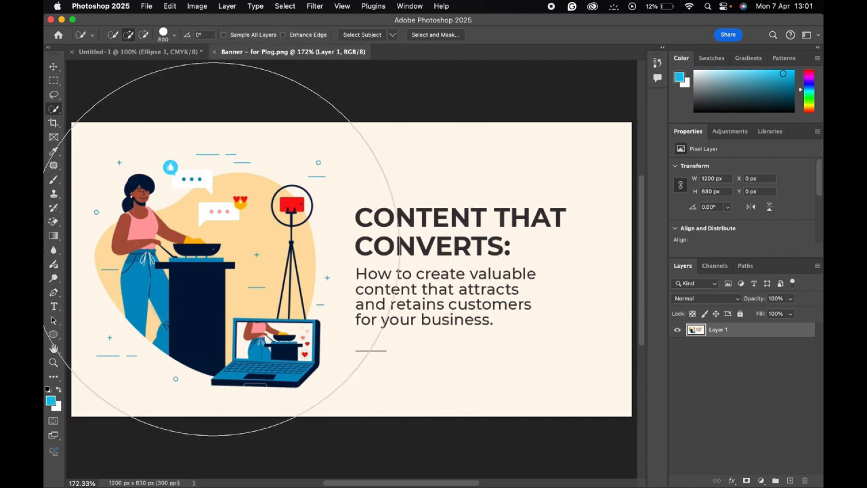
pyautogui.scroll(6, 213, 249)
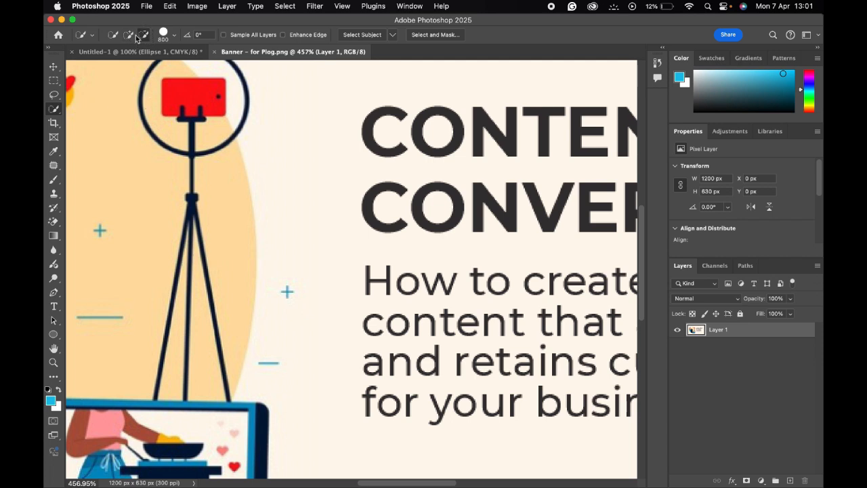
pyautogui.click(83, 35)
pyautogui.click(169, 36)
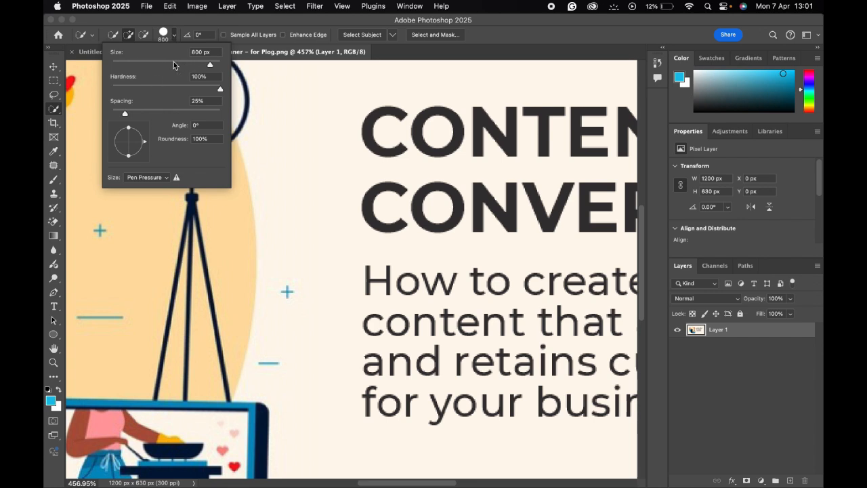
pyautogui.moveTo(174, 64); pyautogui.dragTo(147, 65)
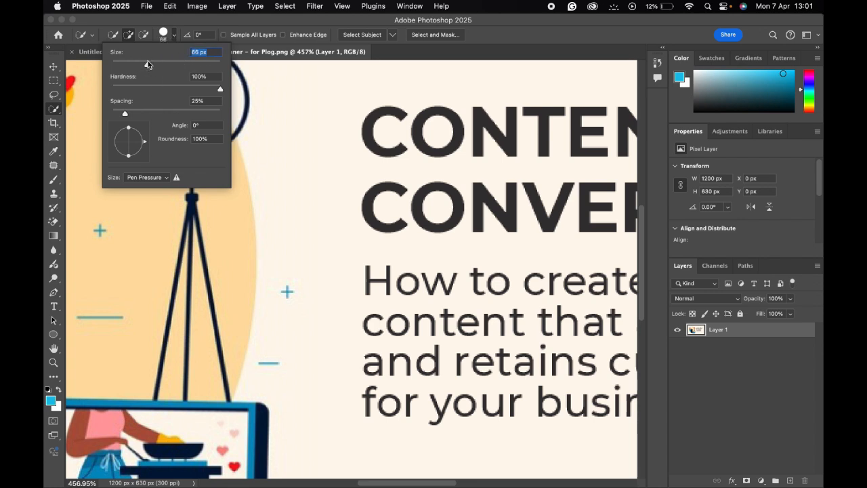
pyautogui.click(505, 34)
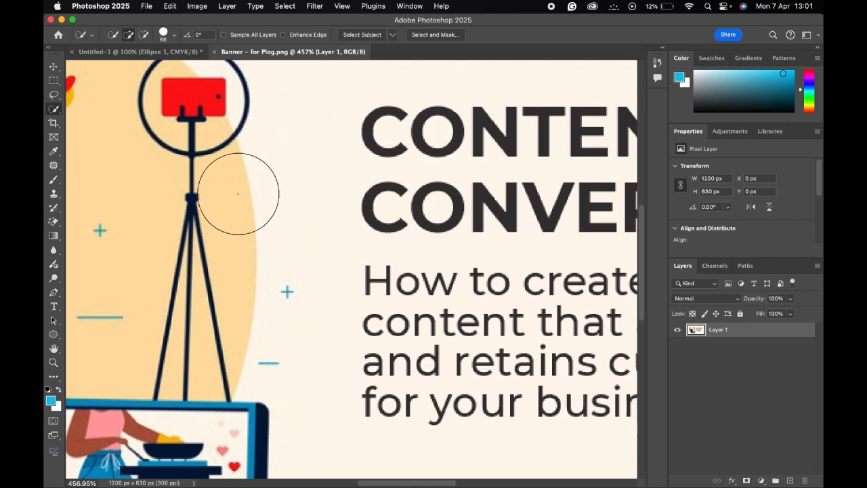
# - Enlarge the Quick Selection brush stepwise to 600 px over the dark counter
pyautogui.hscroll(-10, 148, 196)
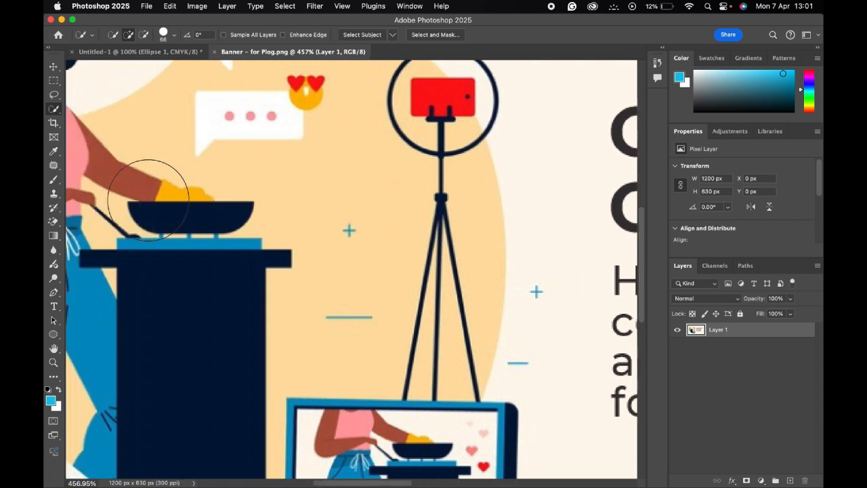
pyautogui.hscroll(-2, 148, 197)
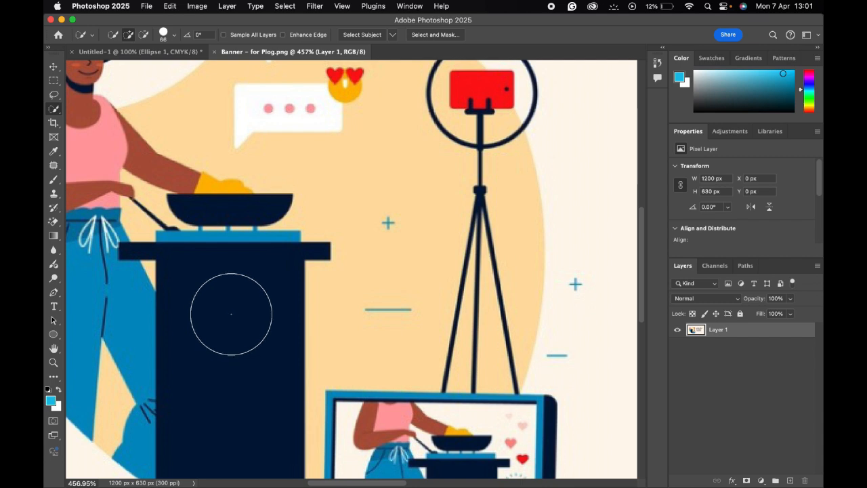
pyautogui.press('super+equal')
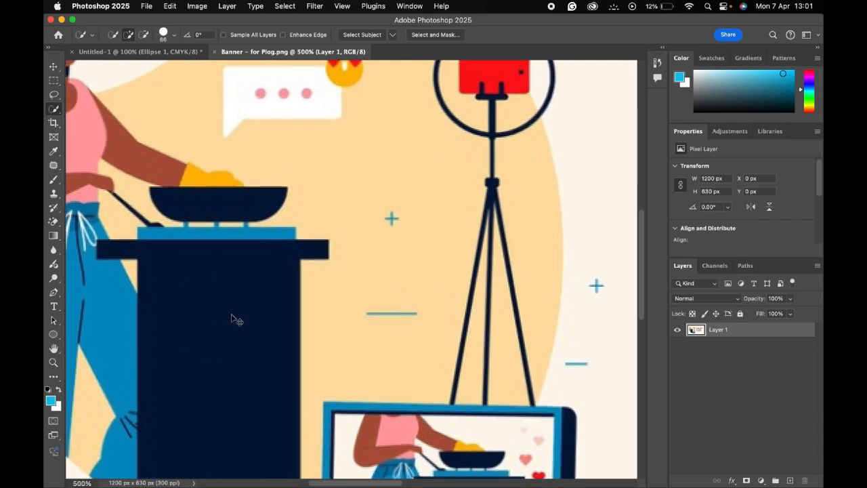
pyautogui.press('super+equal')
pyautogui.press('super+minus')
pyautogui.press('super+minus')
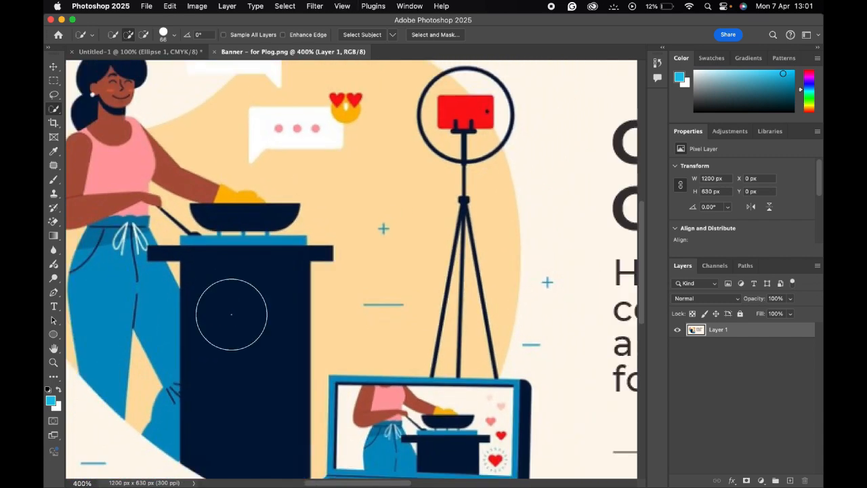
pyautogui.press(']')
pyautogui.press(']')
pyautogui.press(']')
pyautogui.press(']')
pyautogui.press(']')
pyautogui.press(']')
pyautogui.press(']')
pyautogui.press(']')
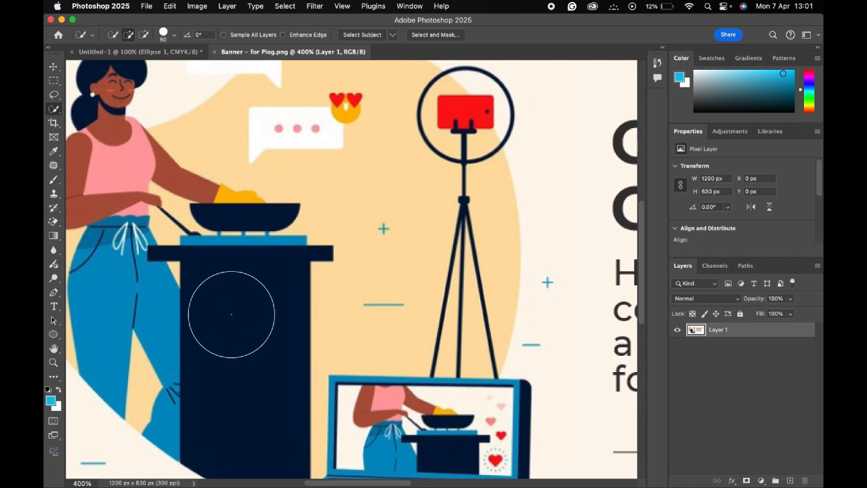
pyautogui.press(']')
pyautogui.press(']')
pyautogui.press(']')
pyautogui.press(']')
pyautogui.press(']')
pyautogui.press(']')
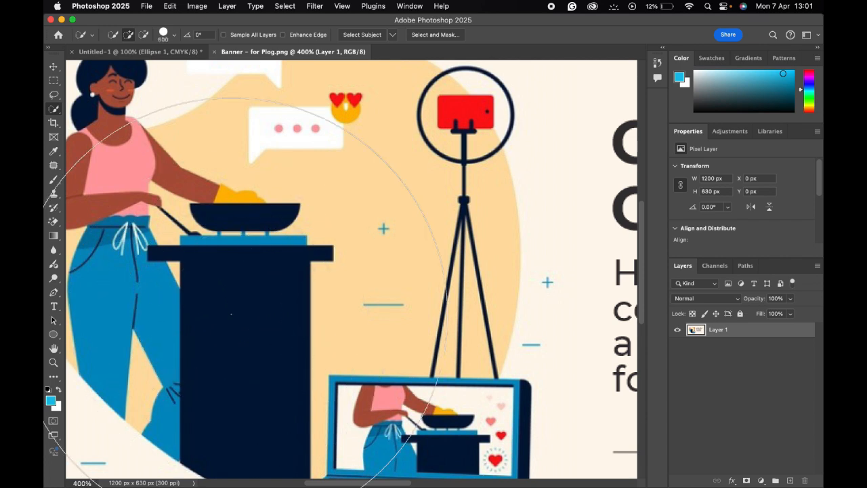
# - Reduce the Quick Selection brush size stepwise to 100 px over the dark counter
pyautogui.press('[')
pyautogui.press('[')
pyautogui.press('[')
pyautogui.press('[')
pyautogui.press('[')
pyautogui.press('[')
pyautogui.press('[')
pyautogui.press('[')
pyautogui.press('[')
pyautogui.press('[')
pyautogui.press('[')
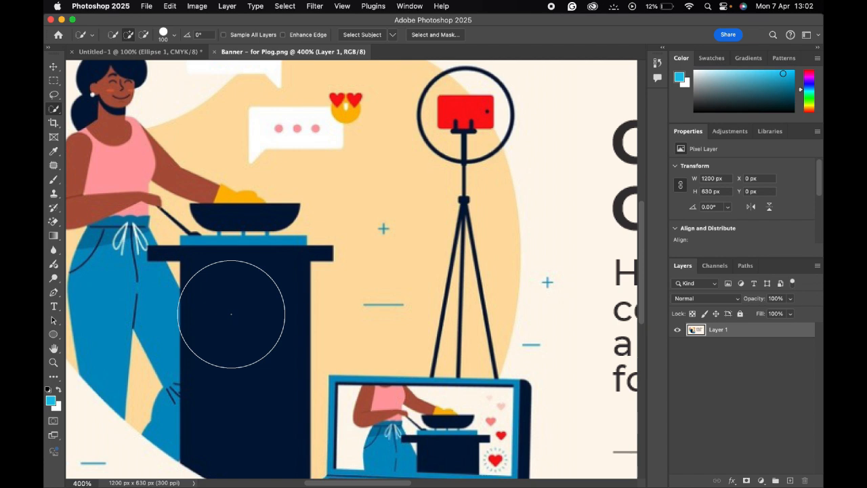
# - Enlarge the Quick Selection brush a few steps and shrink it back down to 80 px
pyautogui.press(']')
pyautogui.press(']')
pyautogui.press(']')
pyautogui.press(']')
pyautogui.press('[')
pyautogui.press('[')
pyautogui.press('[')
pyautogui.press('[')
pyautogui.press('[')
pyautogui.press('[')
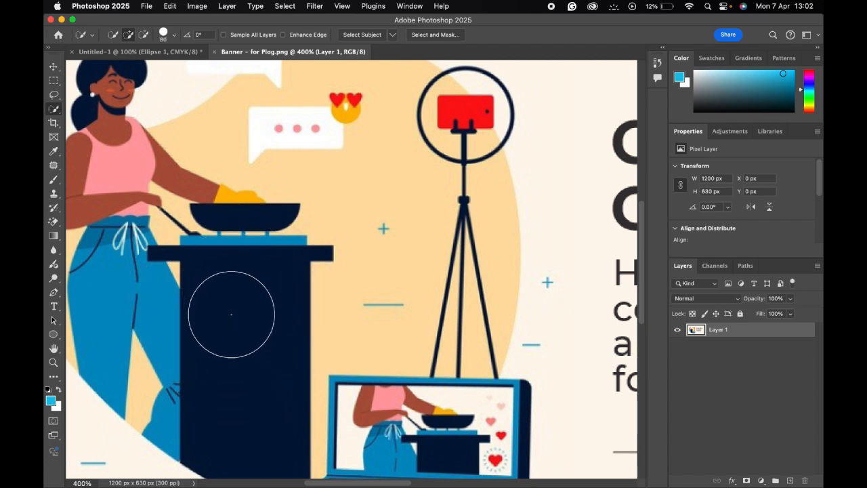
# - Adjust the Quick Selection brush size up to 250 px
pyautogui.press('[')
pyautogui.press(']')
pyautogui.press(']')
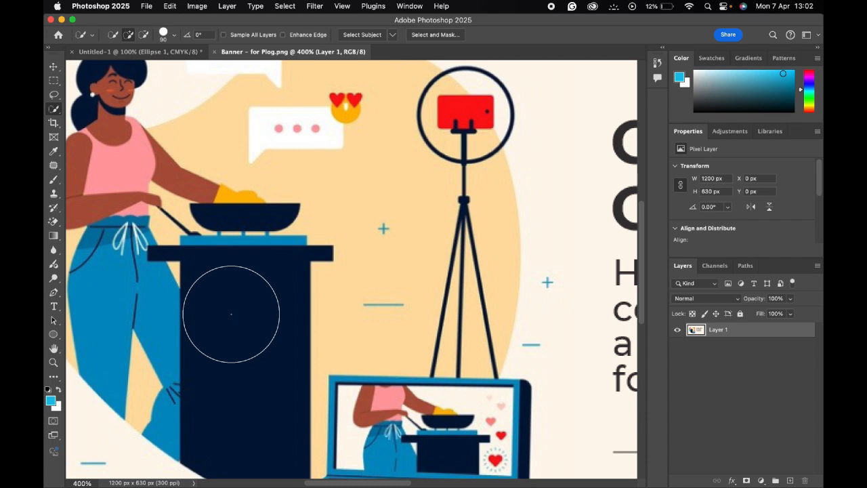
pyautogui.press(']')
pyautogui.press(']')
pyautogui.press(']')
pyautogui.press(']')
pyautogui.press(']')
pyautogui.press(']')
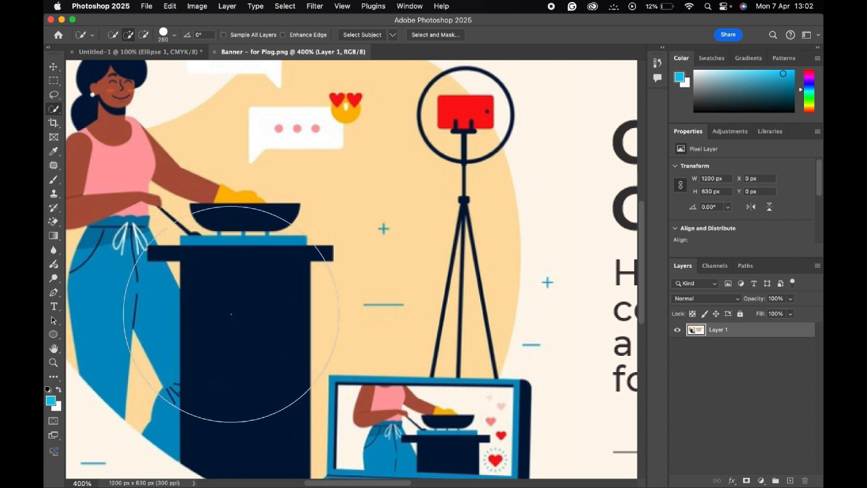
# - Shrink the Quick Selection brush stepwise to about 45 px
pyautogui.press('[')
pyautogui.press('[')
pyautogui.press('[')
pyautogui.press('[')
pyautogui.press('[')
pyautogui.press('[')
pyautogui.press('[')
pyautogui.press('[')
pyautogui.press('[')
pyautogui.press('[')
pyautogui.press('[')
pyautogui.press('[')
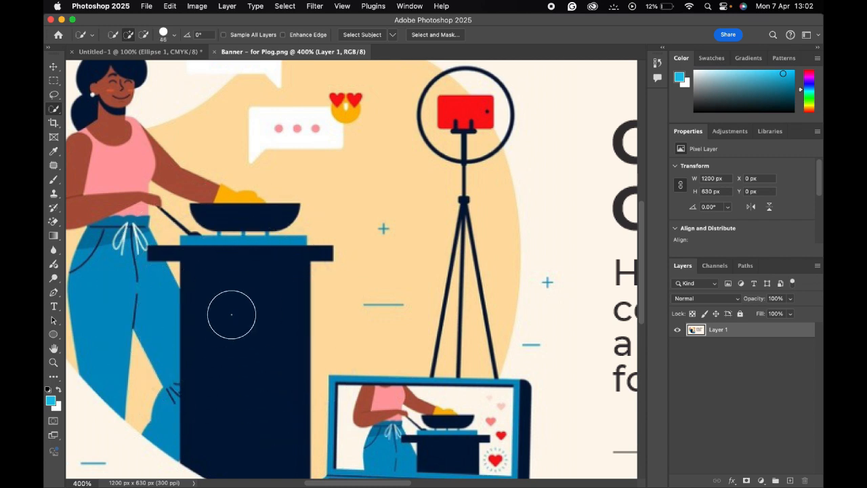
# - Enlarge the Quick Selection brush stepwise to 150 px
pyautogui.press(']')
pyautogui.press(']')
pyautogui.press(']')
pyautogui.press(']')
pyautogui.press(']')
pyautogui.press(']')
pyautogui.press(']')
pyautogui.press(']')
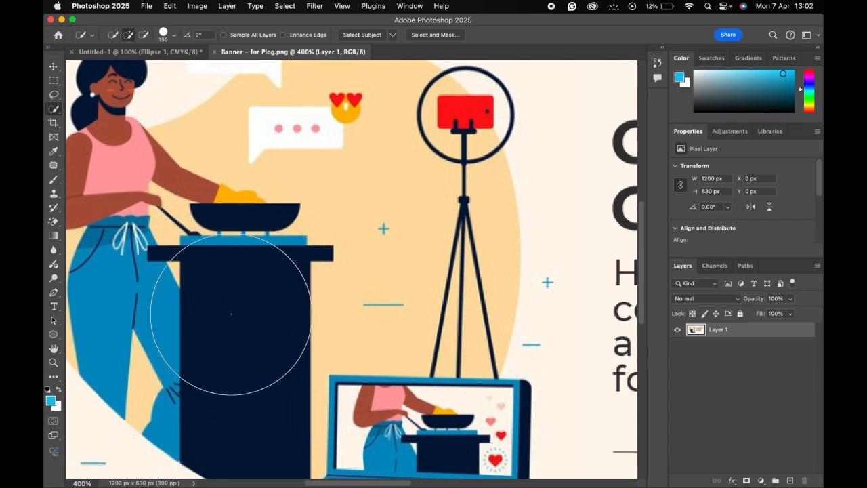
# - Set the Quick Selection brush size back to 45 px for selecting inside the counter
pyautogui.press('[')
pyautogui.press('[')
pyautogui.press('[')
pyautogui.press('[')
pyautogui.press('[')
pyautogui.press('[')
pyautogui.press('[')
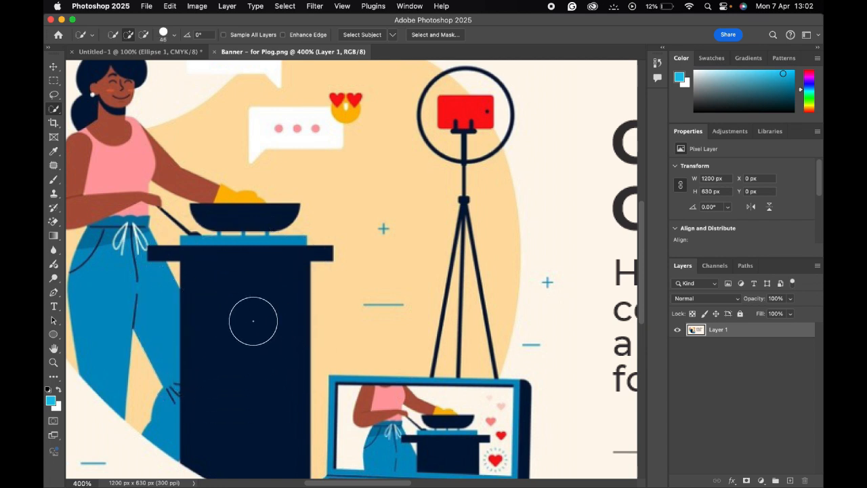
# - Select the whole dark counter, including its wider top ledge, with the Quick Selection tool
pyautogui.scroll(-3, 248, 319)
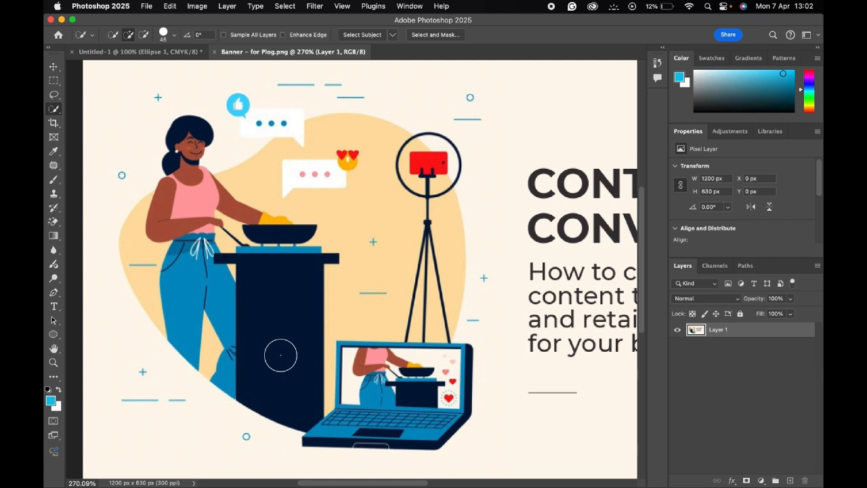
pyautogui.scroll(5, 280, 355)
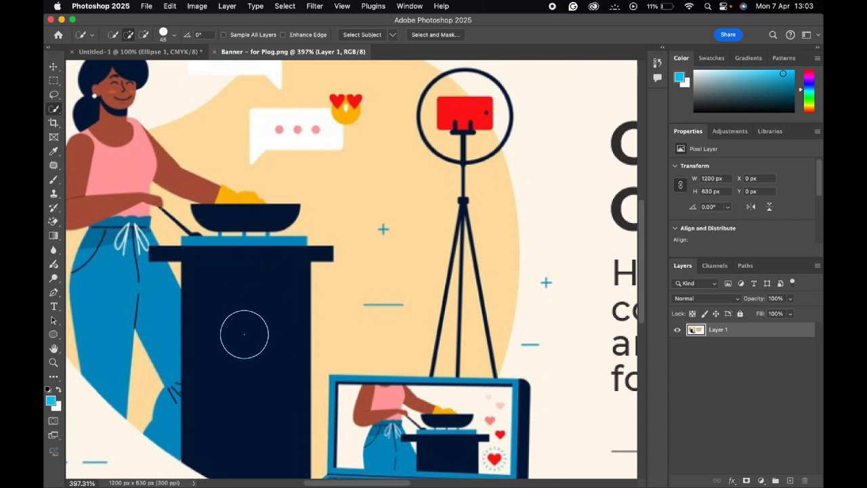
pyautogui.scroll(-3, 244, 333)
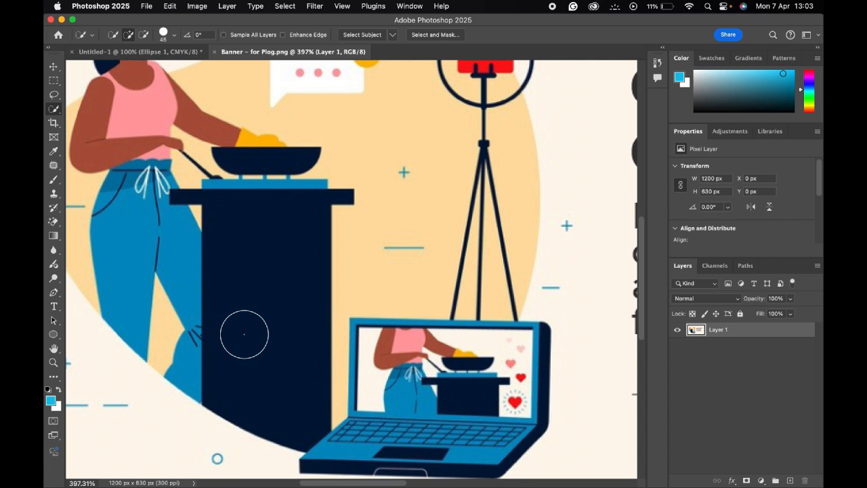
pyautogui.moveTo(243, 333); pyautogui.dragTo(296, 422)
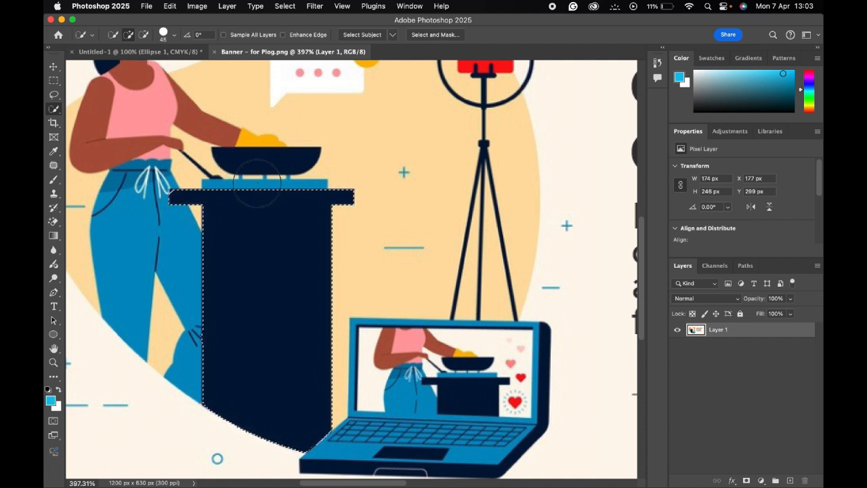
# - Reduce the Quick Selection brush to 5 px and add the blue stove strip under the pan to the counter selection
pyautogui.press('[')
pyautogui.press('[')
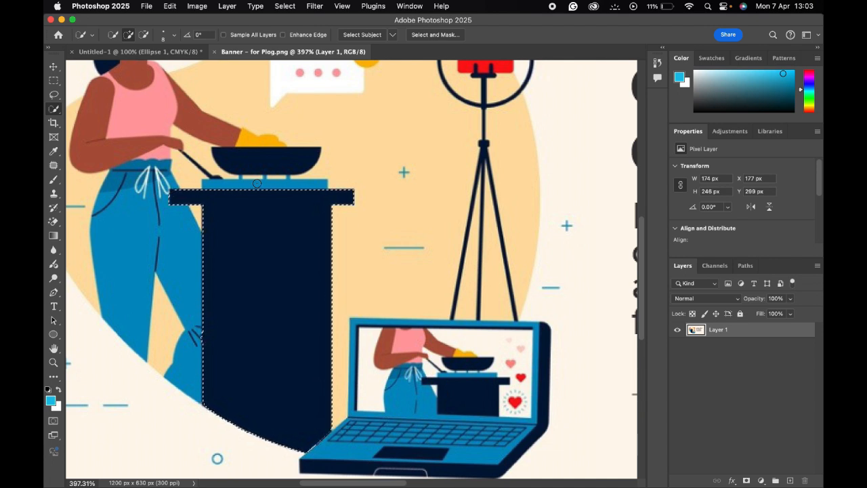
pyautogui.scroll(5, 256, 183)
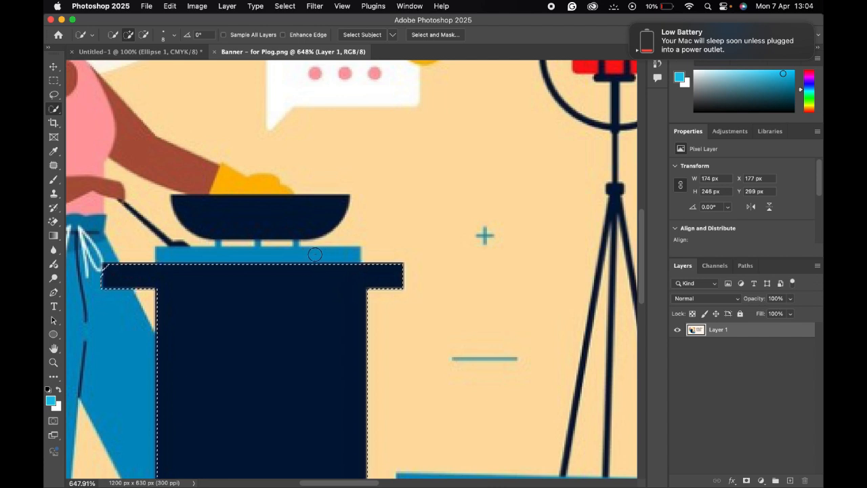
pyautogui.press('[')
pyautogui.press('[')
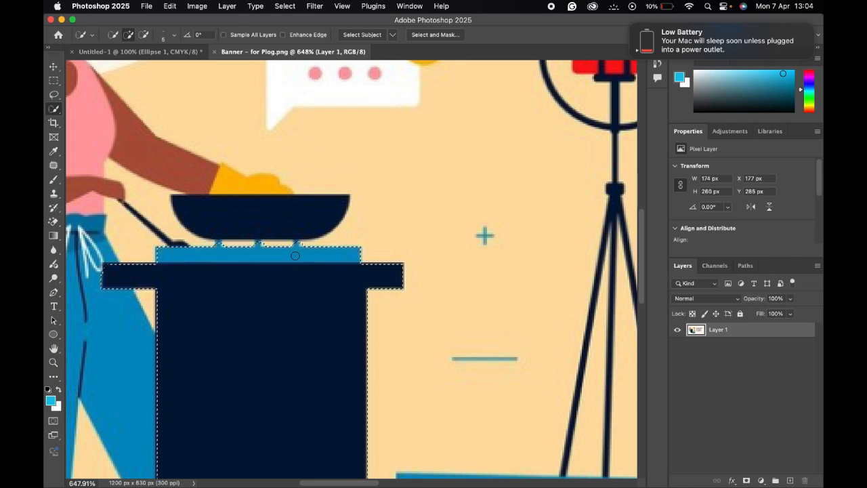
pyautogui.scroll(3, 296, 252)
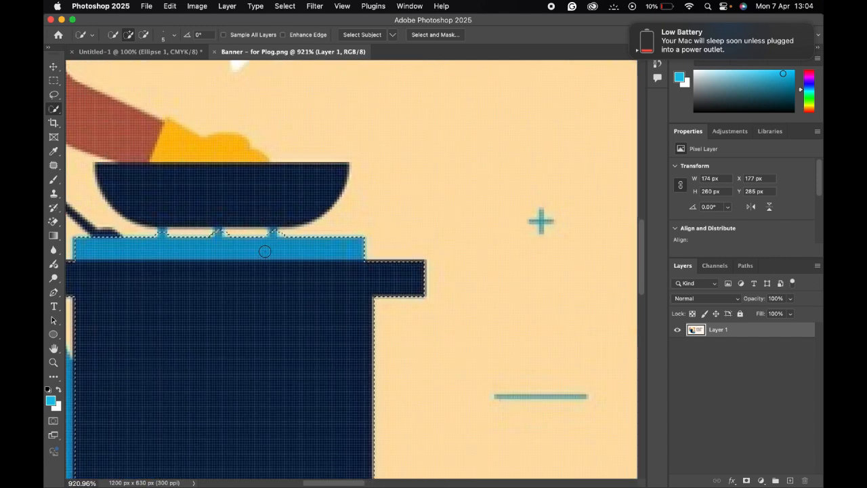
pyautogui.scroll(-2, 265, 252)
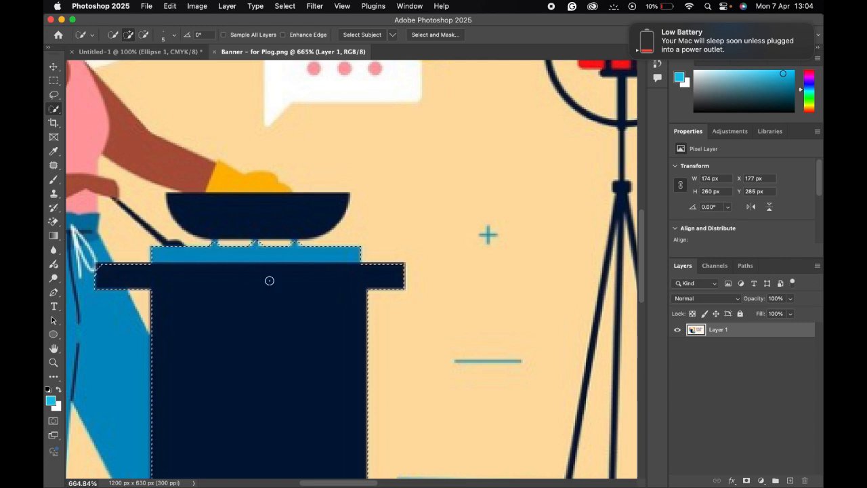
pyautogui.scroll(-2, 269, 281)
pyautogui.scroll(-3, 269, 281)
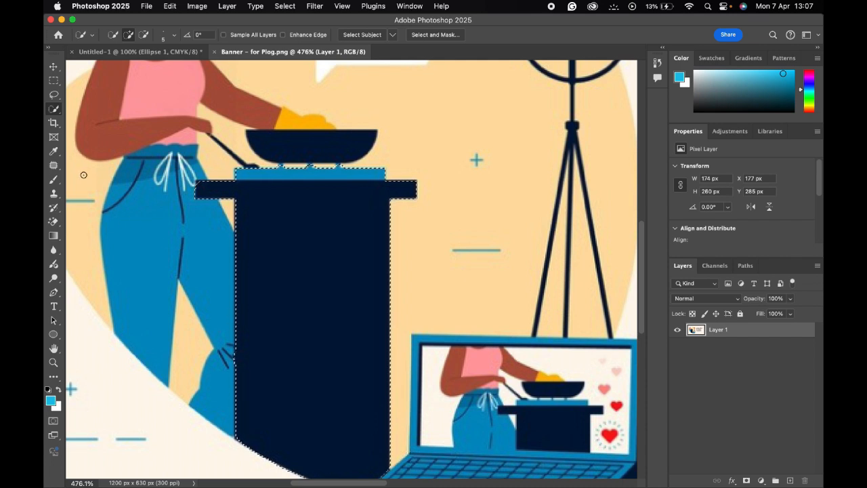
# - Switch to the Eyedropper tool, deselect the counter and sample the pink of the woman's top as the foreground color
pyautogui.click(53, 153)
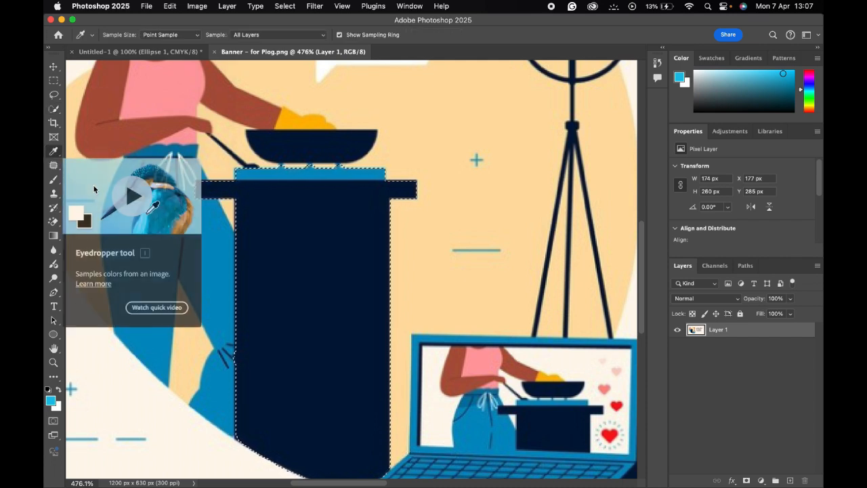
pyautogui.press('super+d')
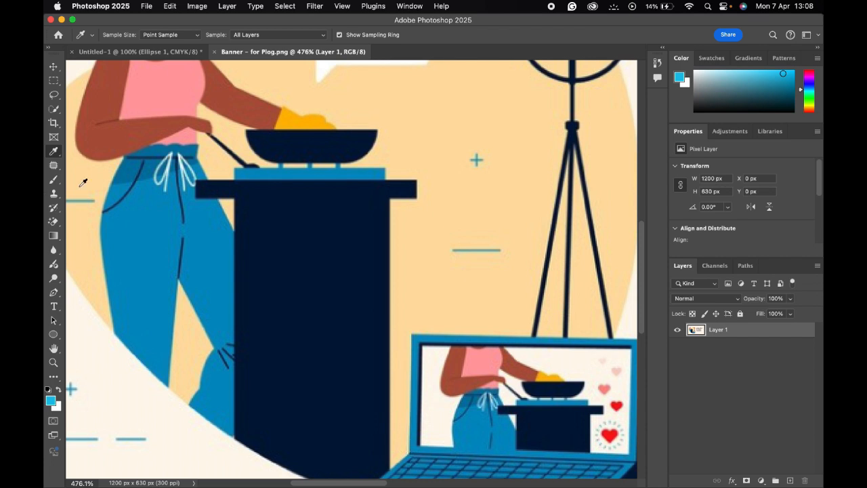
pyautogui.click(130, 125)
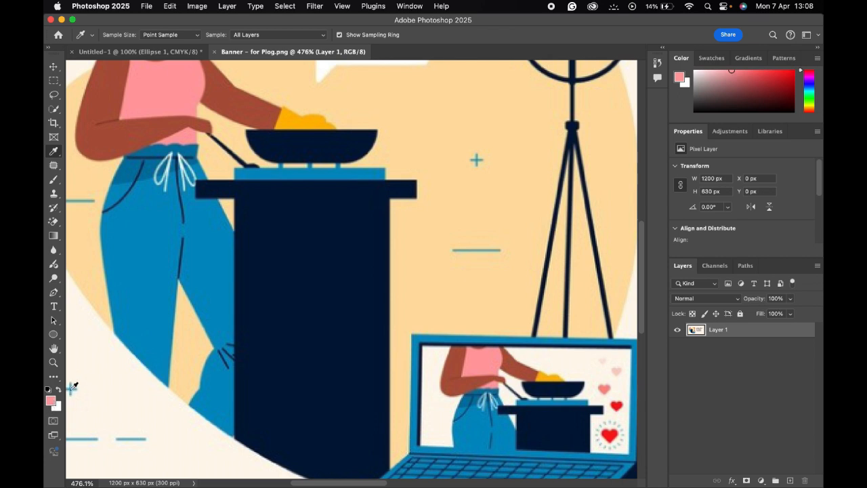
pyautogui.click(145, 93)
# - Draw a pink ellipse about 46 × 44 px above the plus sign beside the tripod and view its fill color options
pyautogui.click(54, 334)
pyautogui.moveTo(440, 93); pyautogui.dragTo(498, 148)
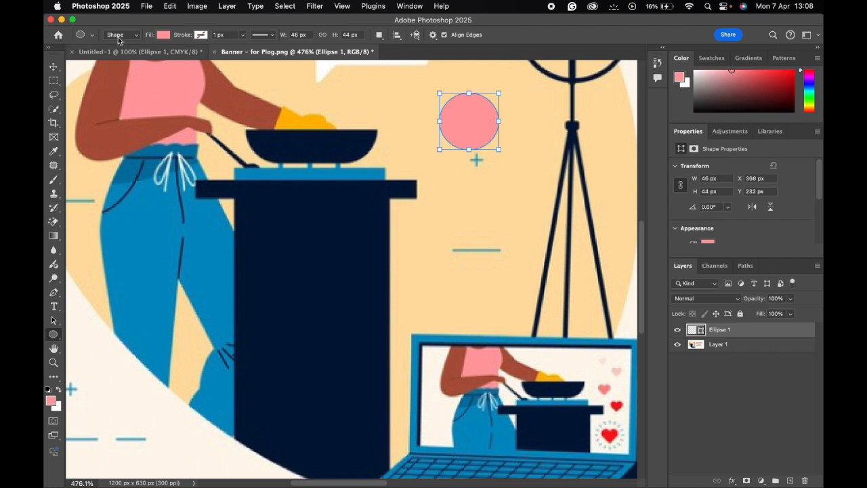
pyautogui.click(163, 37)
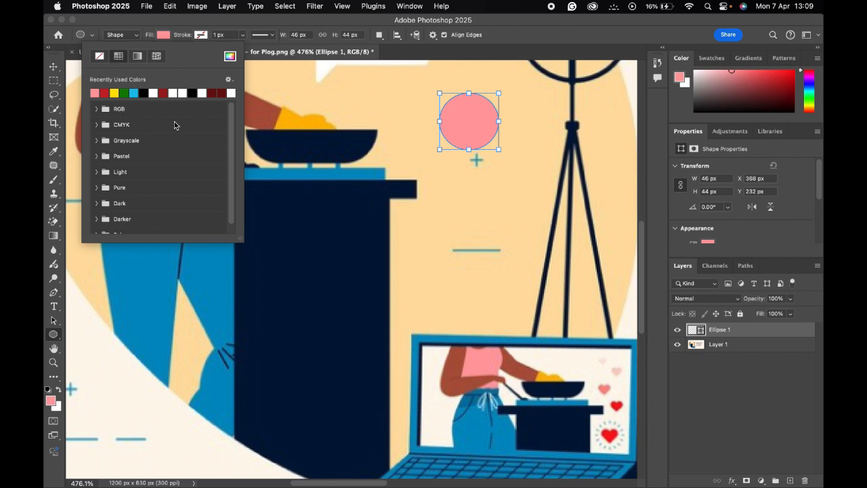
pyautogui.click(503, 33)
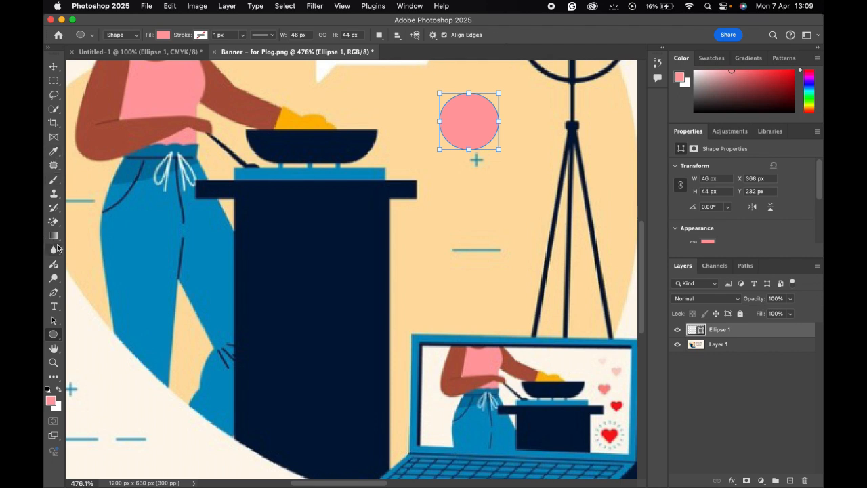
# - View the variants of the Type tool and switch to the Move tool over the illustration
pyautogui.click(55, 306)
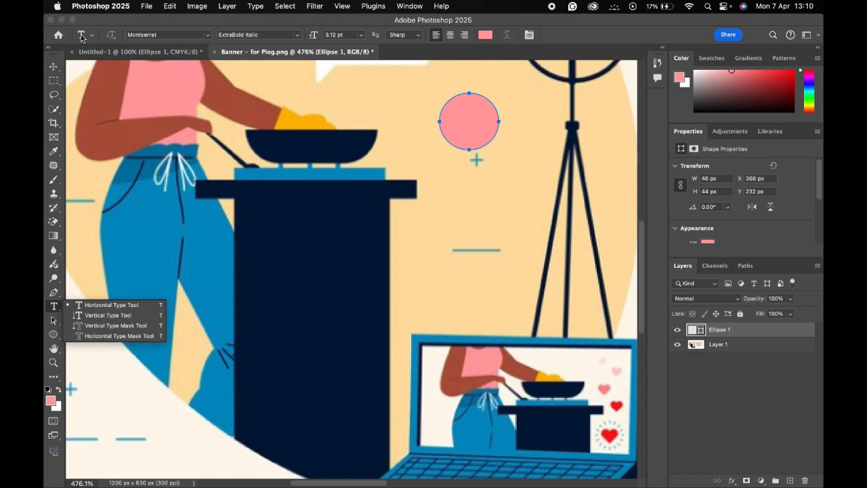
pyautogui.click(53, 67)
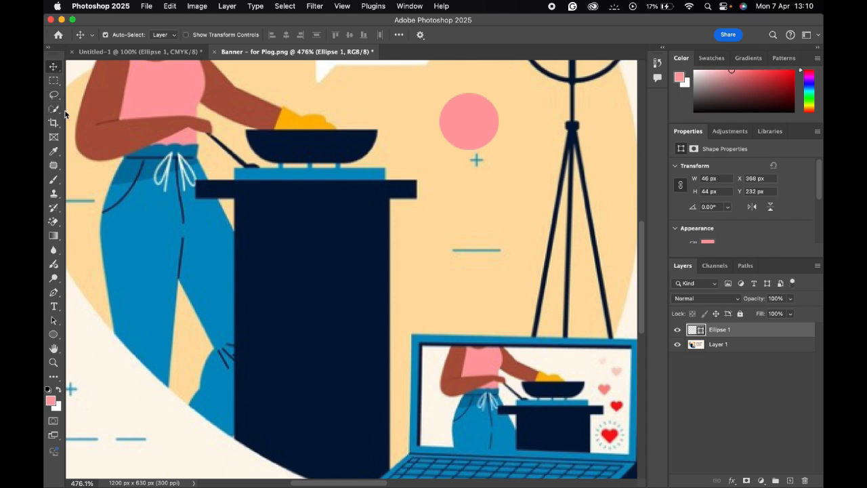
pyautogui.click(174, 127)
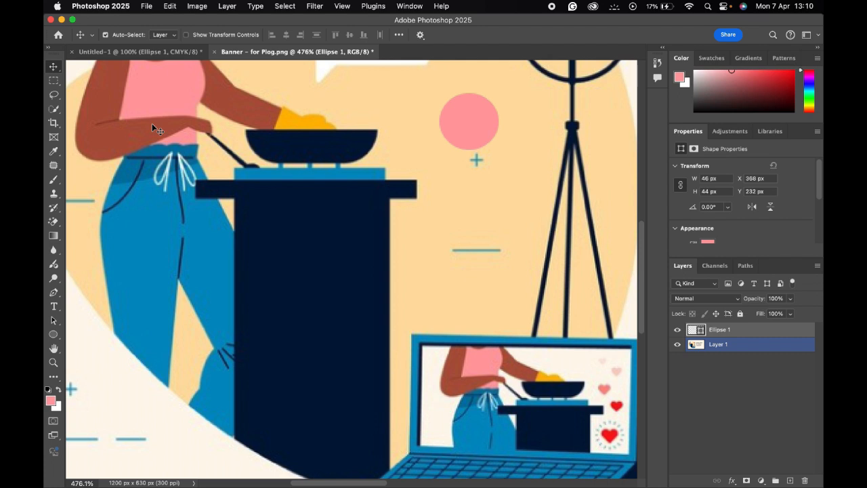
# - Activate the Horizontal Type tool and browse through the list of installed fonts
pyautogui.click(53, 307)
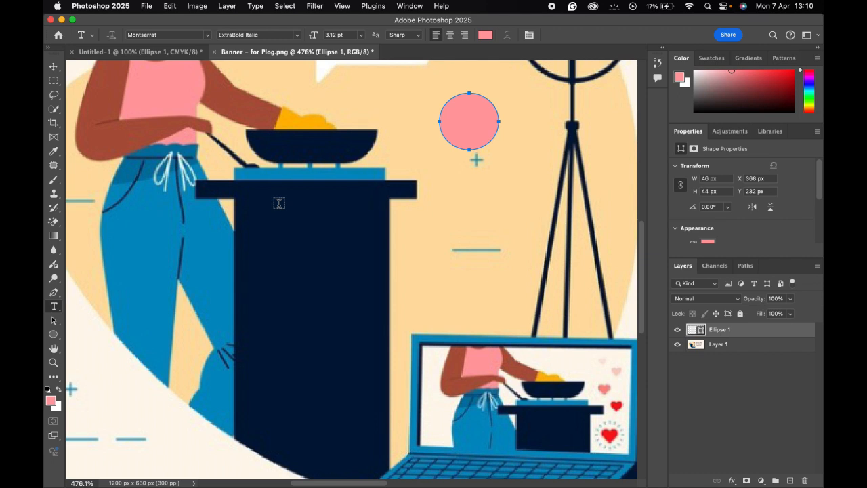
pyautogui.click(207, 35)
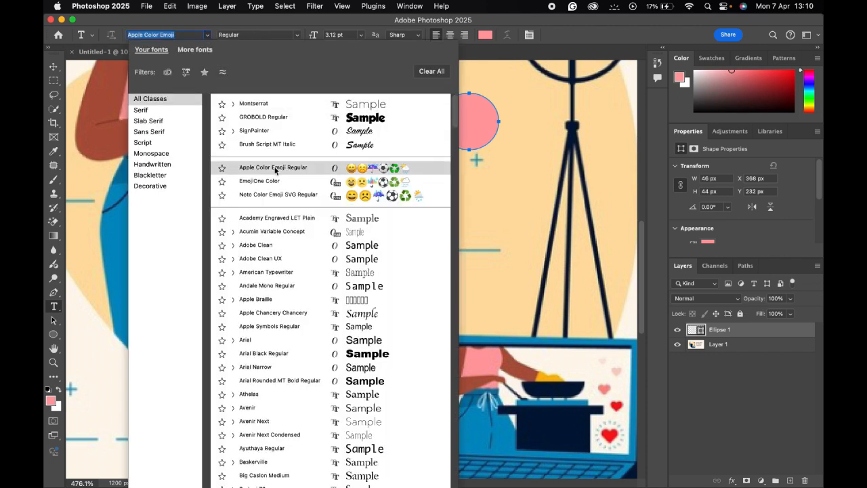
pyautogui.scroll(-5, 277, 170)
pyautogui.scroll(5, 277, 170)
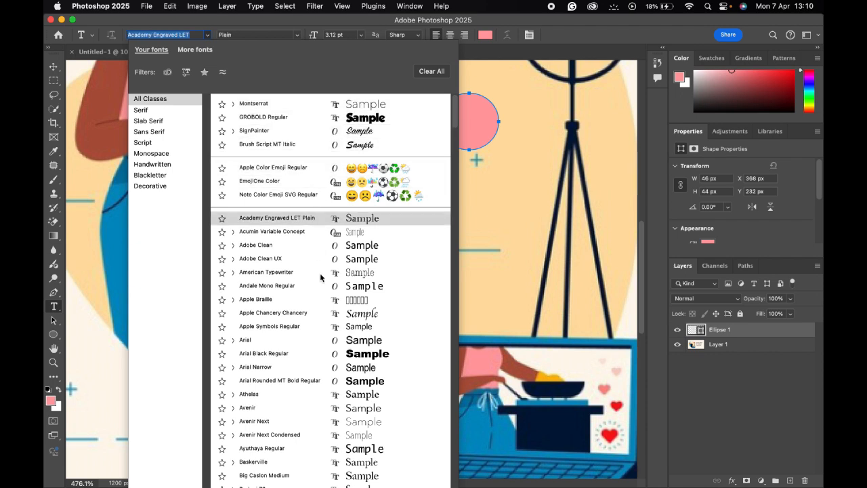
pyautogui.scroll(-10, 321, 276)
pyautogui.scroll(-20, 327, 305)
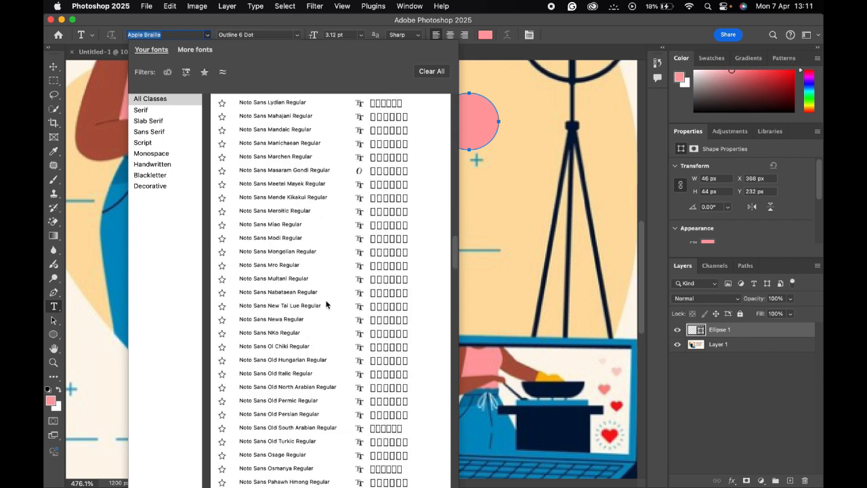
pyautogui.scroll(20, 326, 305)
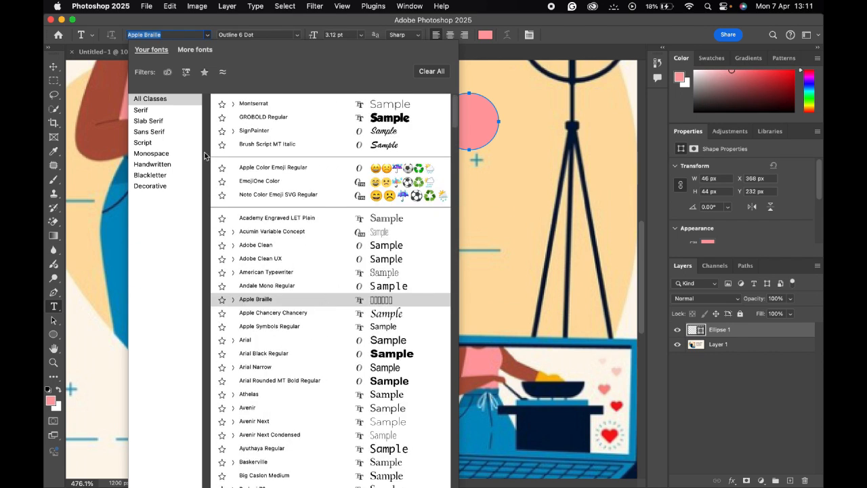
# - Check the available styles of the GROBOLD font and set the type font to Montserrat
pyautogui.click(298, 36)
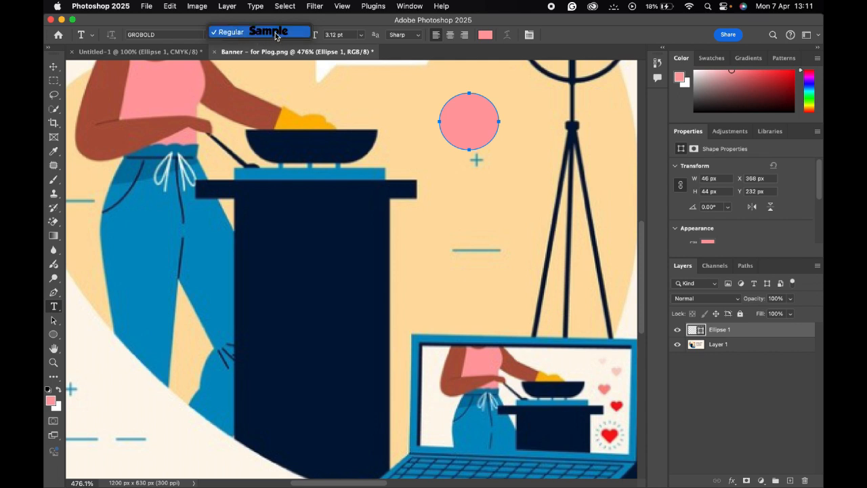
pyautogui.click(278, 34)
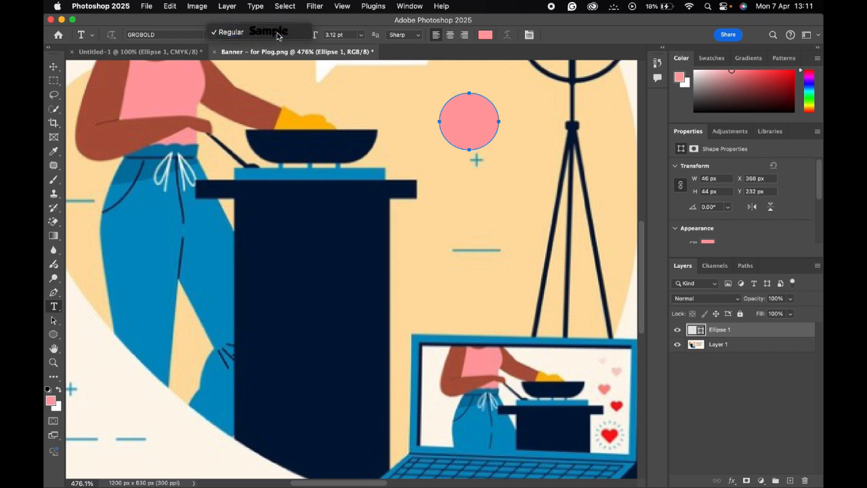
pyautogui.click(207, 35)
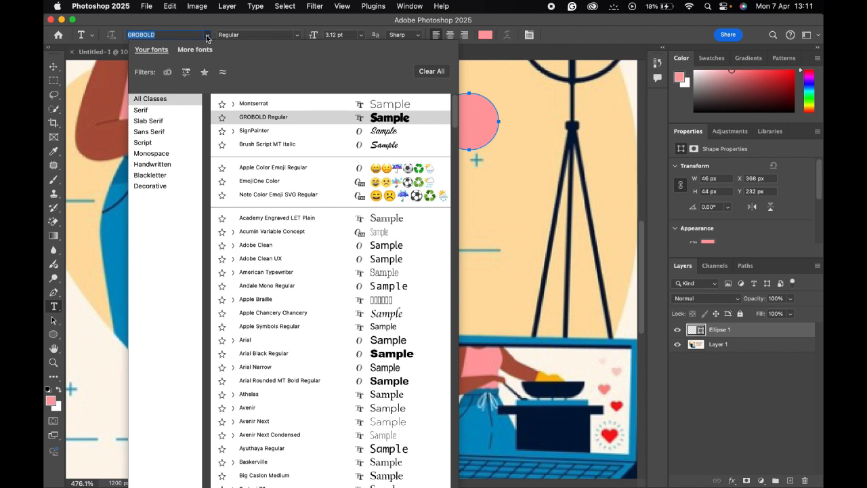
pyautogui.click(251, 104)
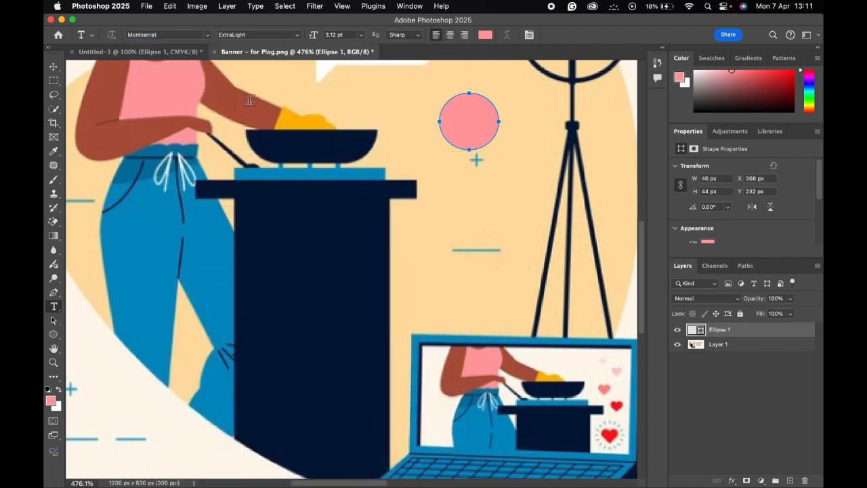
# - Set the type's font style to Black and its size to 12 pt
pyautogui.click(299, 35)
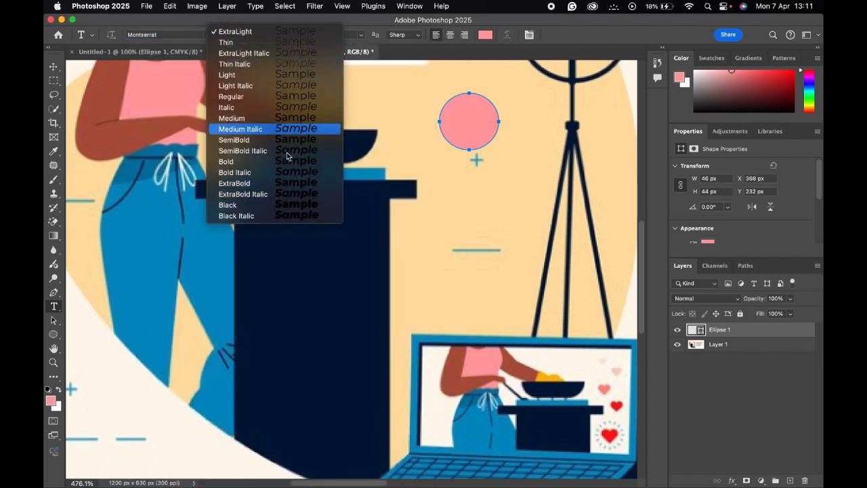
pyautogui.click(305, 206)
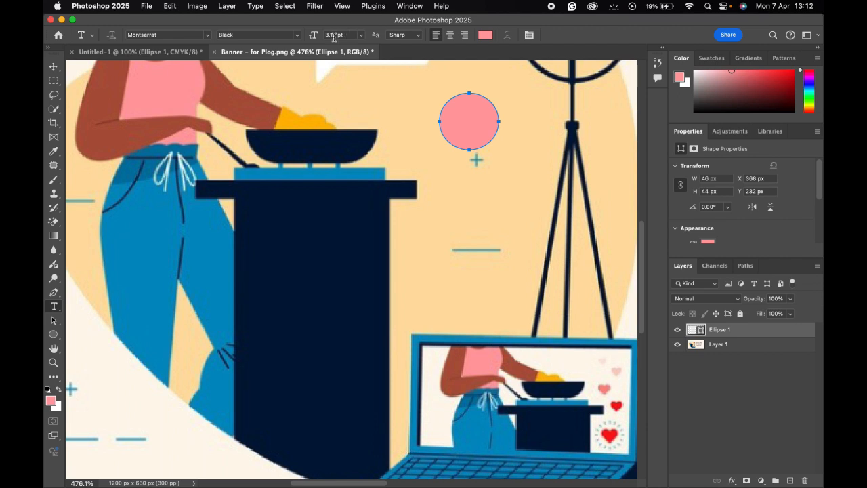
pyautogui.click(361, 36)
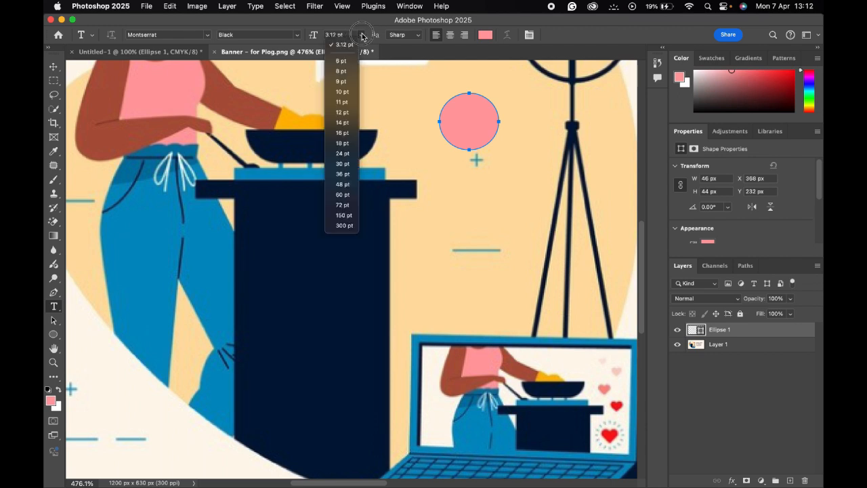
pyautogui.click(344, 112)
# - Add the pink text "Type whatever" across the tripod, starting below the plus sign, and commit it
pyautogui.click(427, 223)
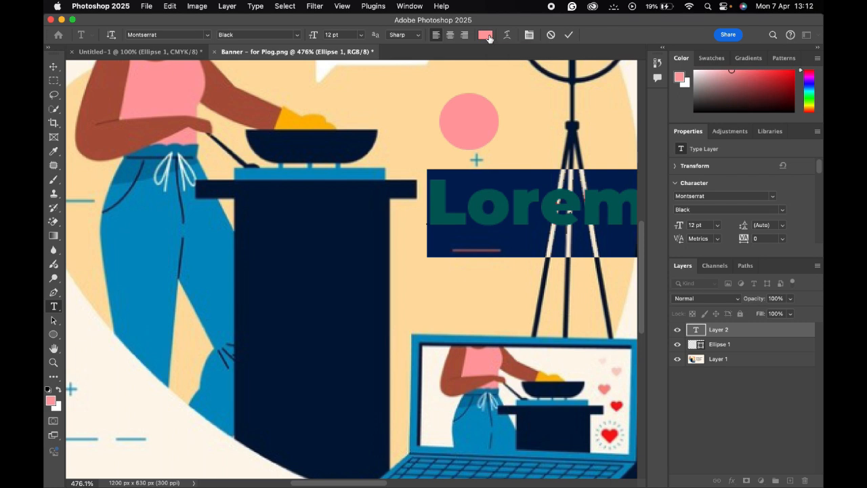
pyautogui.hscroll(4, 489, 38)
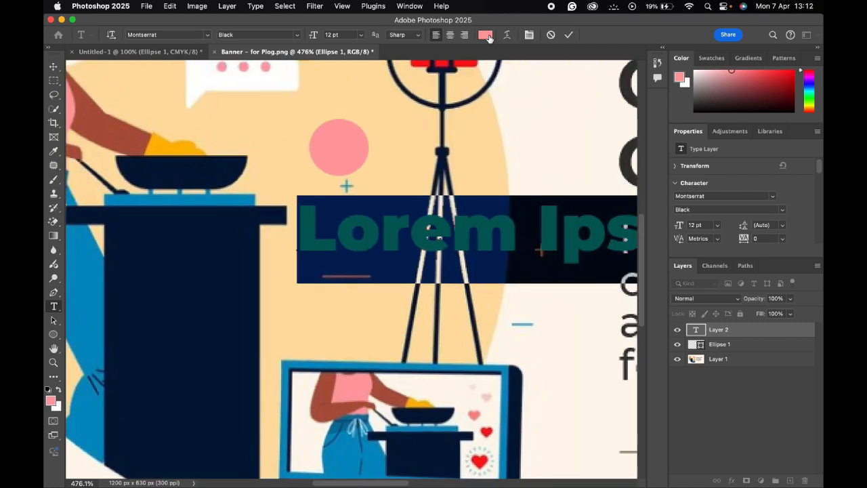
pyautogui.write('Type')
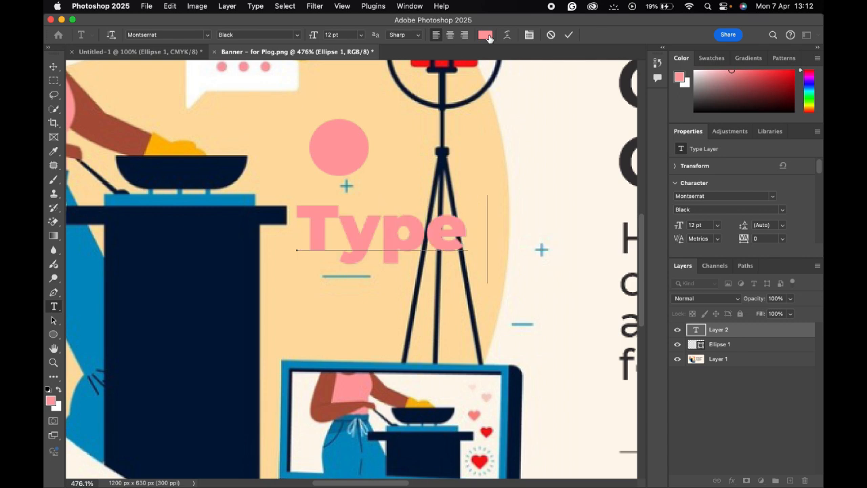
pyautogui.write(' wha')
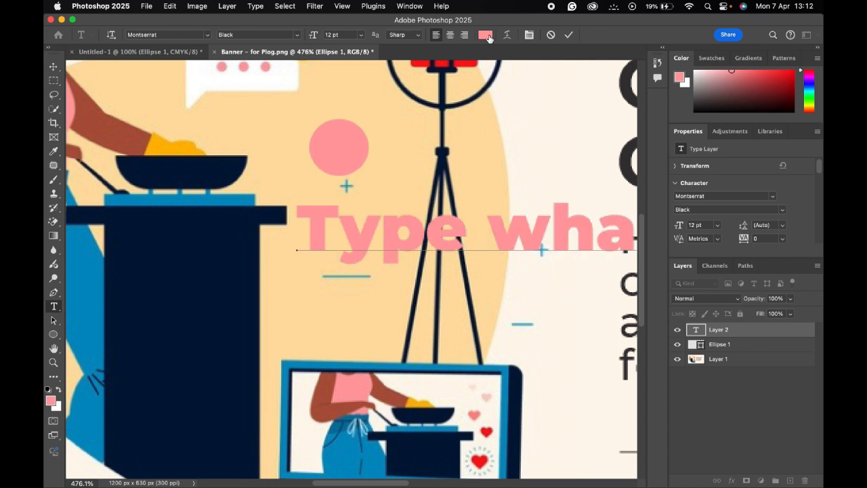
pyautogui.hscroll(5, 505, 101)
pyautogui.scroll(4, 506, 101)
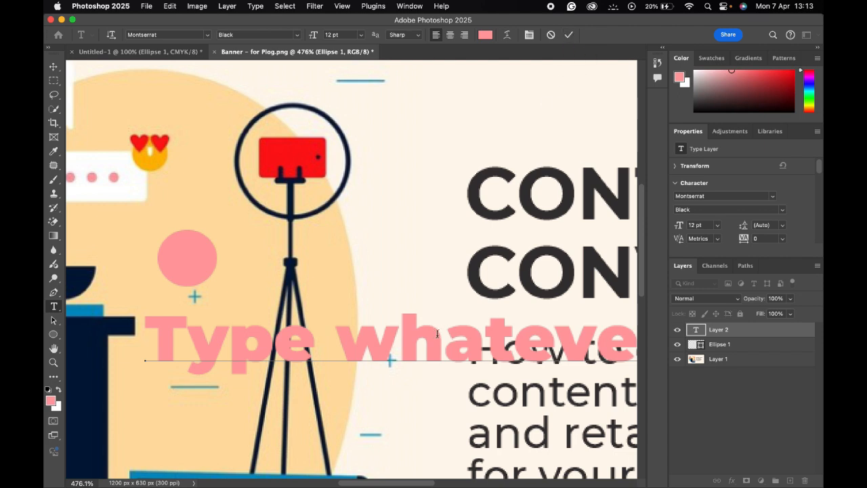
pyautogui.scroll(-3, 427, 342)
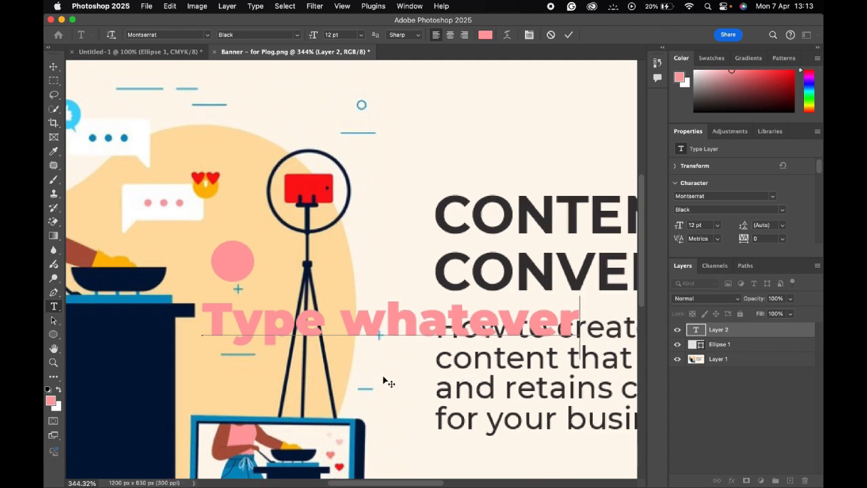
pyautogui.click(53, 67)
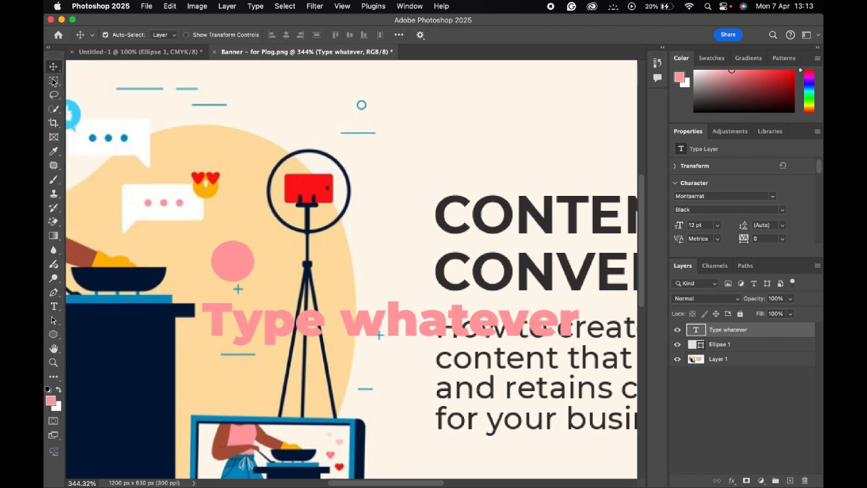
# - Reopen the "Type whatever" text for editing and commit it without changing the wording
pyautogui.click(54, 307)
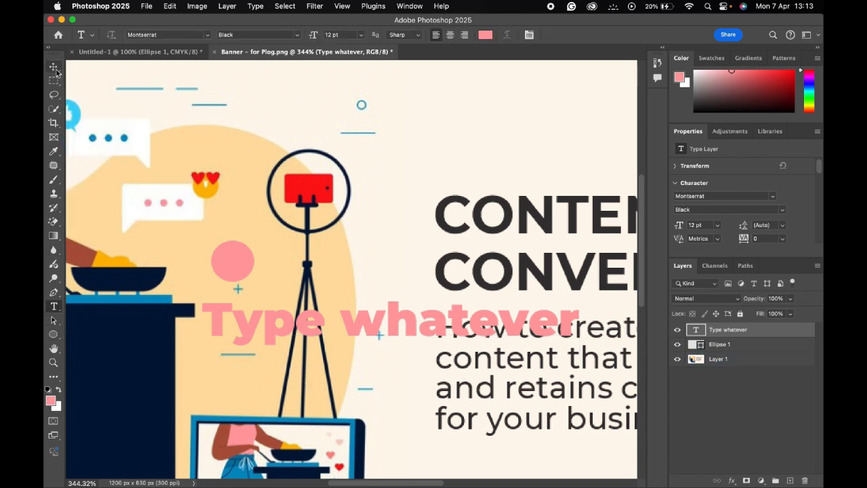
pyautogui.click(53, 67)
pyautogui.click(312, 273)
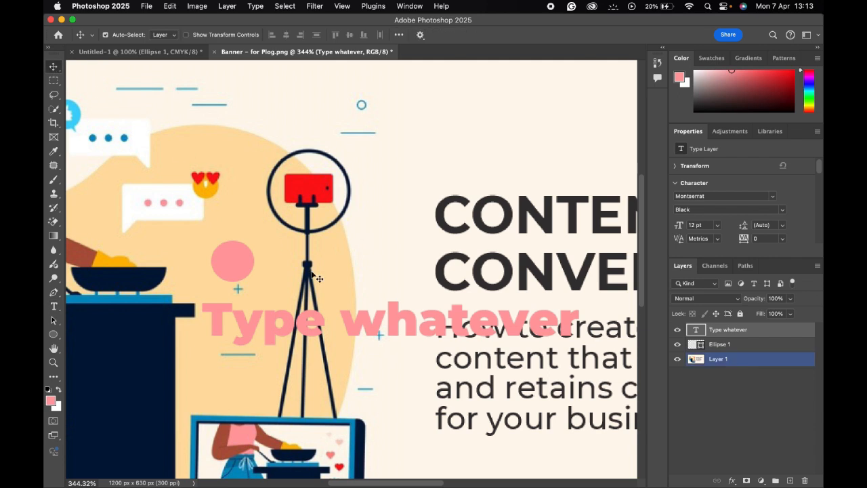
pyautogui.click(259, 340)
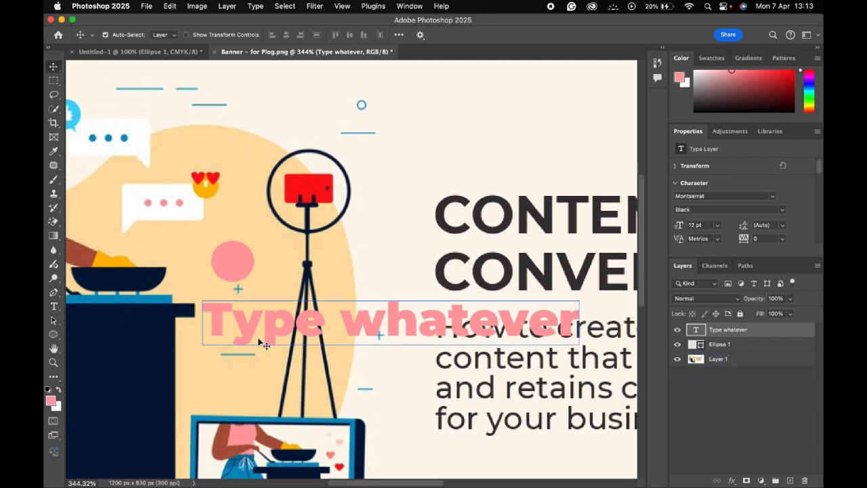
pyautogui.doubleClick(269, 333)
pyautogui.click(268, 330)
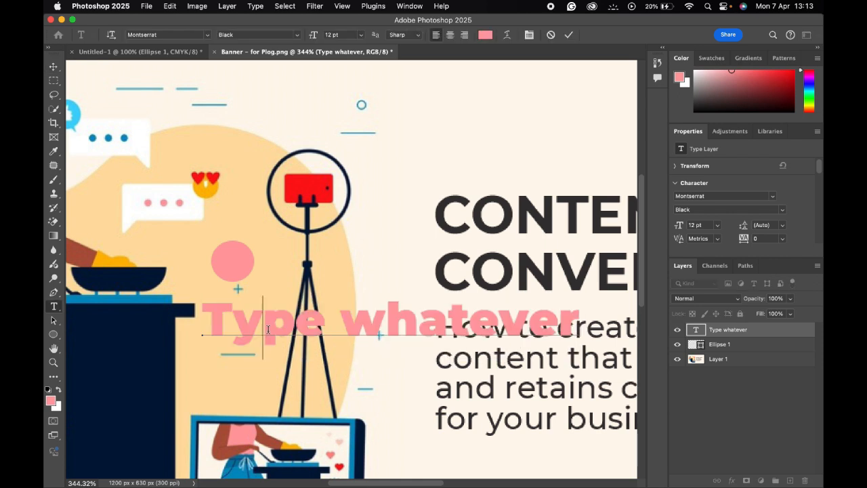
pyautogui.click(569, 36)
pyautogui.click(527, 126)
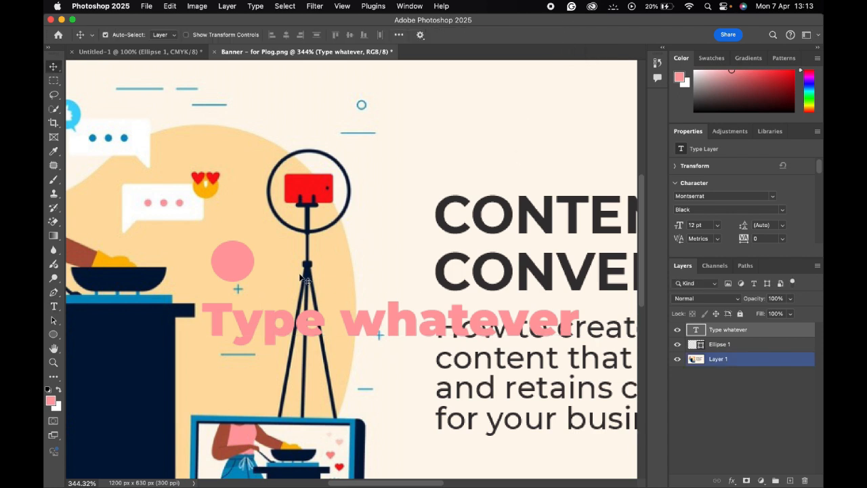
# - Move the "Type whatever" text to the empty area above the CONTENT THAT CONVERTS heading
pyautogui.click(400, 330)
pyautogui.hscroll(5, 397, 344)
pyautogui.scroll(2, 397, 344)
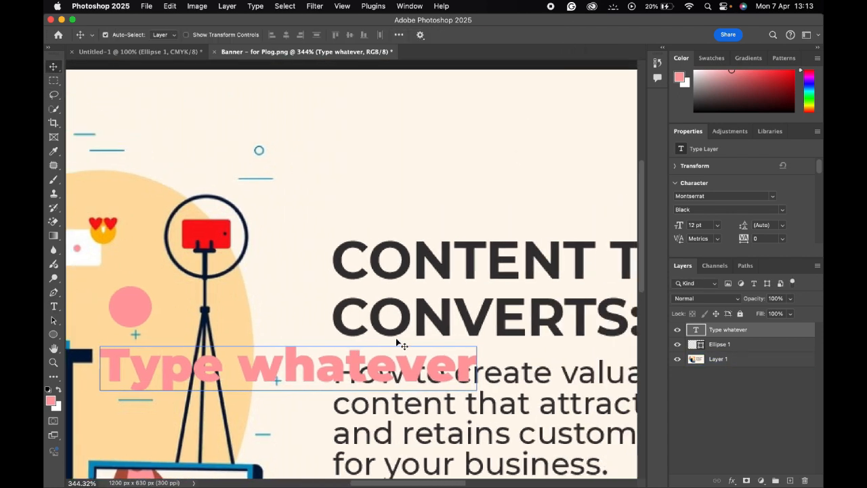
pyautogui.click(283, 368)
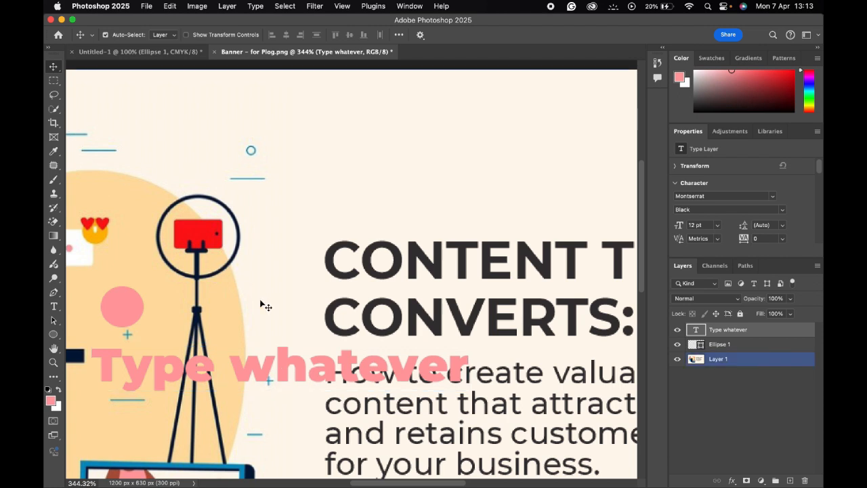
pyautogui.click(282, 365)
pyautogui.moveTo(283, 359); pyautogui.dragTo(436, 130)
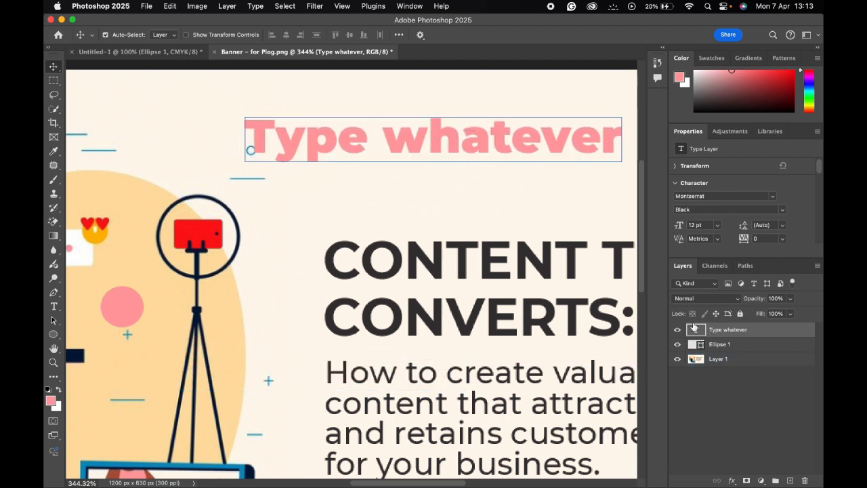
# - Examine which object on the canvas belongs to each of the layers Type whatever, Ellipse 1 and Layer 1
pyautogui.click(698, 343)
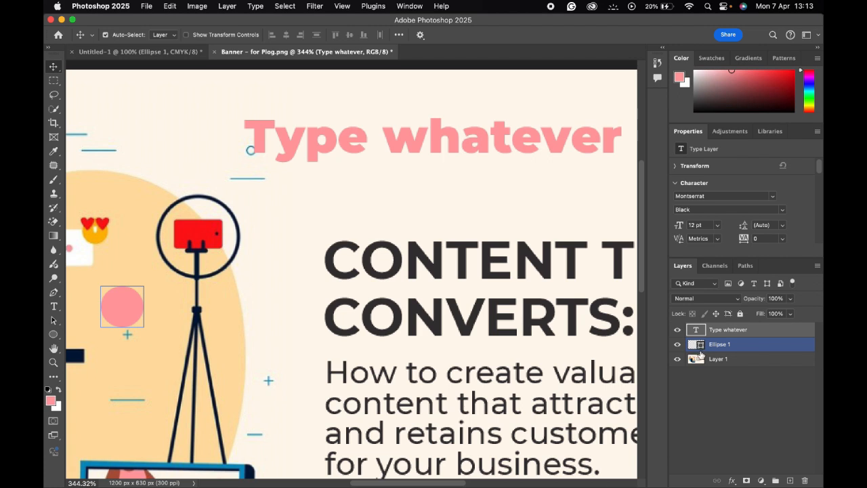
pyautogui.click(710, 333)
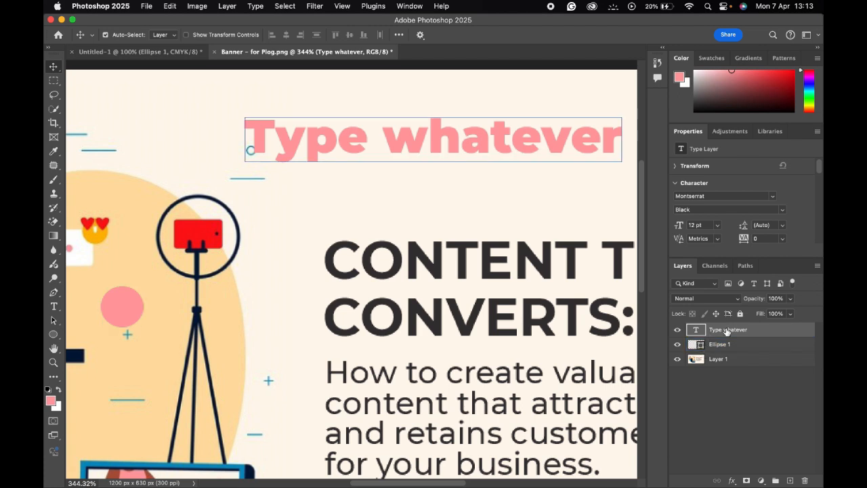
pyautogui.click(691, 344)
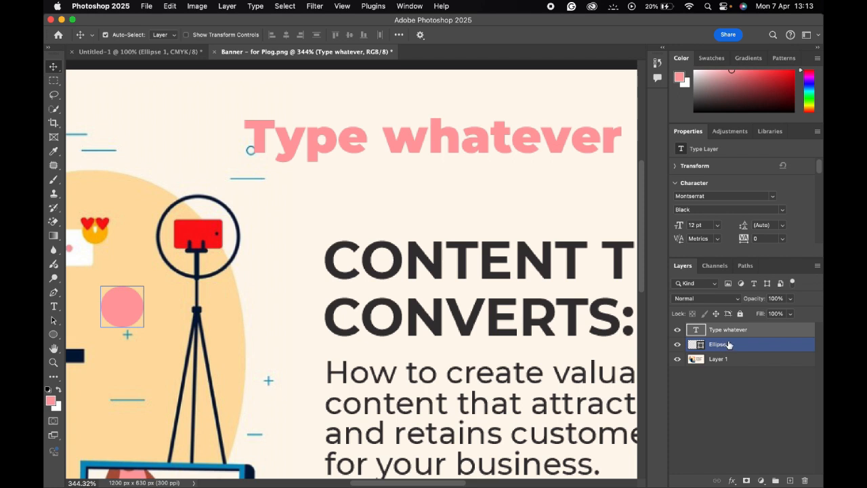
pyautogui.click(695, 331)
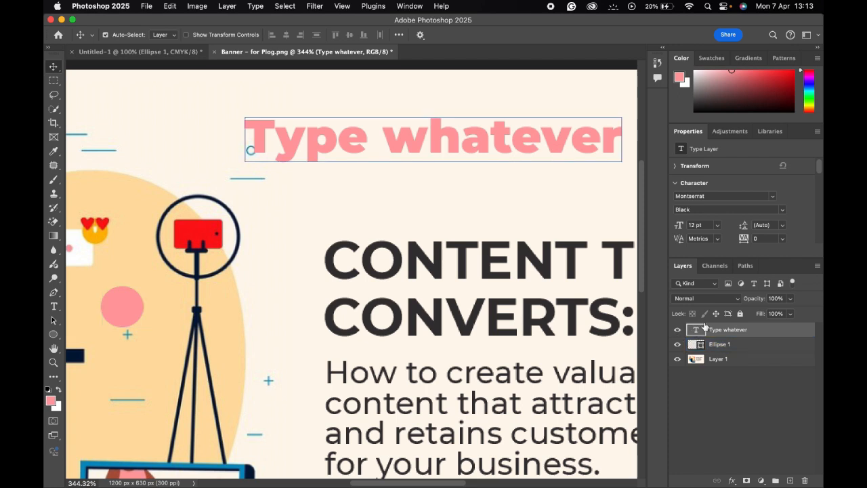
pyautogui.click(707, 358)
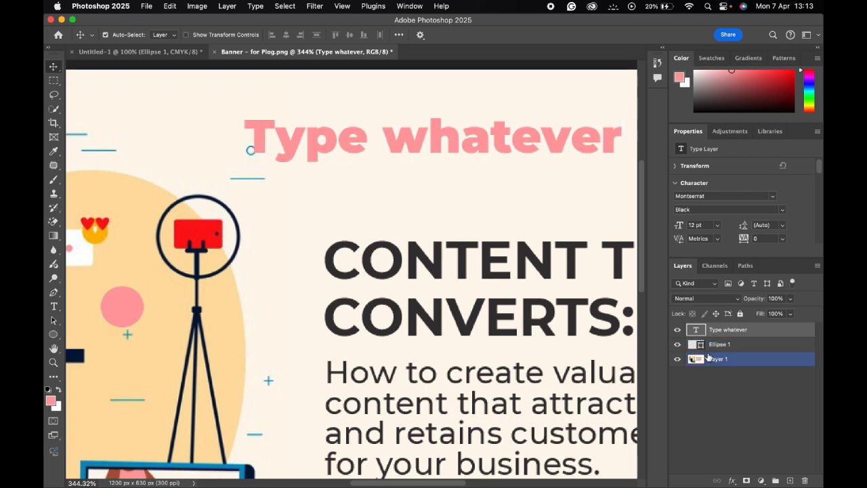
pyautogui.click(696, 331)
pyautogui.click(700, 360)
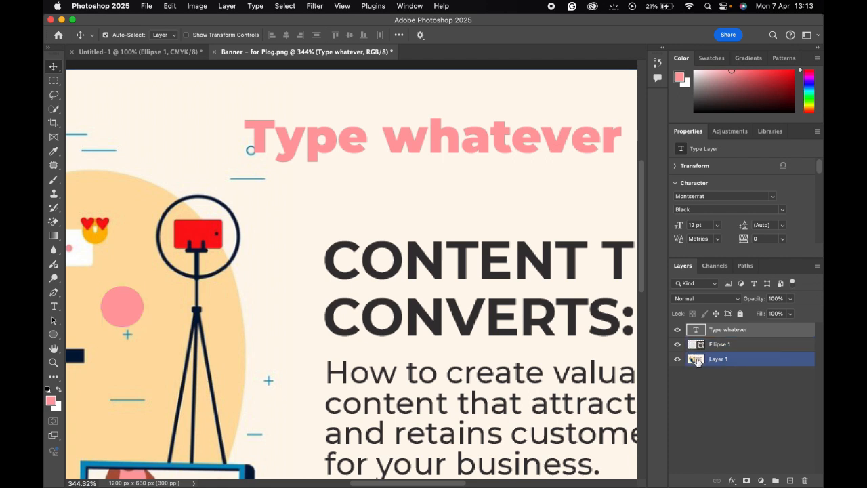
pyautogui.click(701, 346)
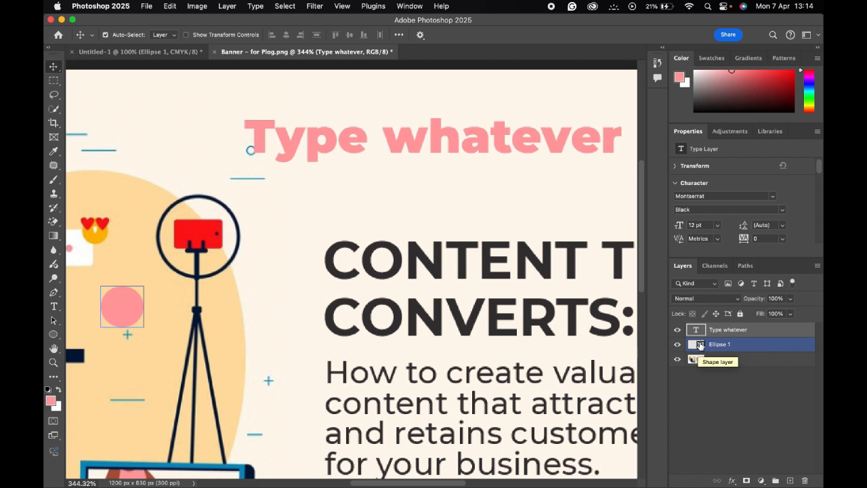
pyautogui.click(703, 331)
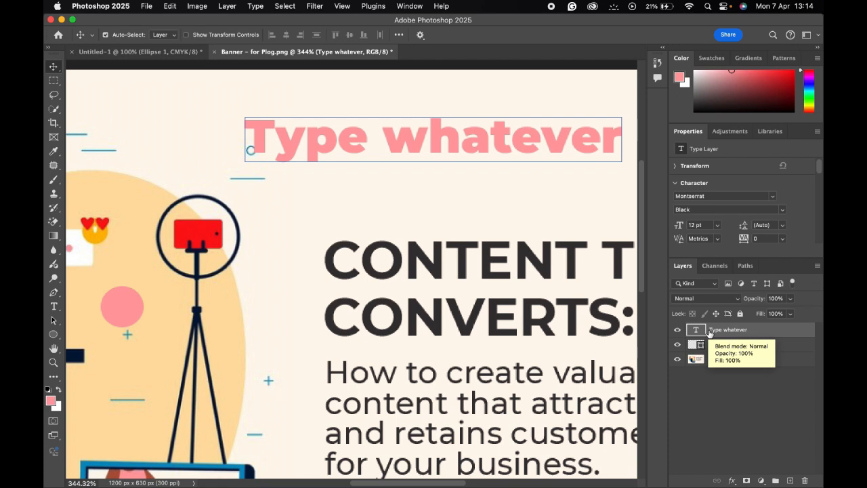
pyautogui.click(704, 345)
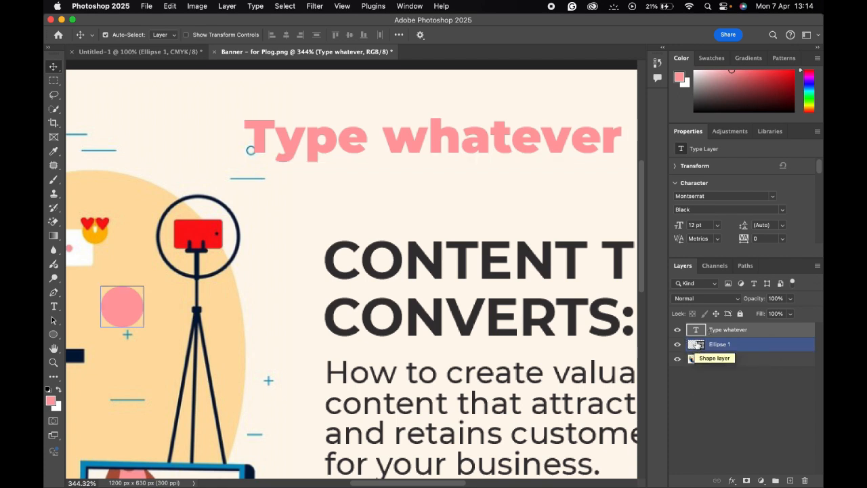
pyautogui.click(669, 432)
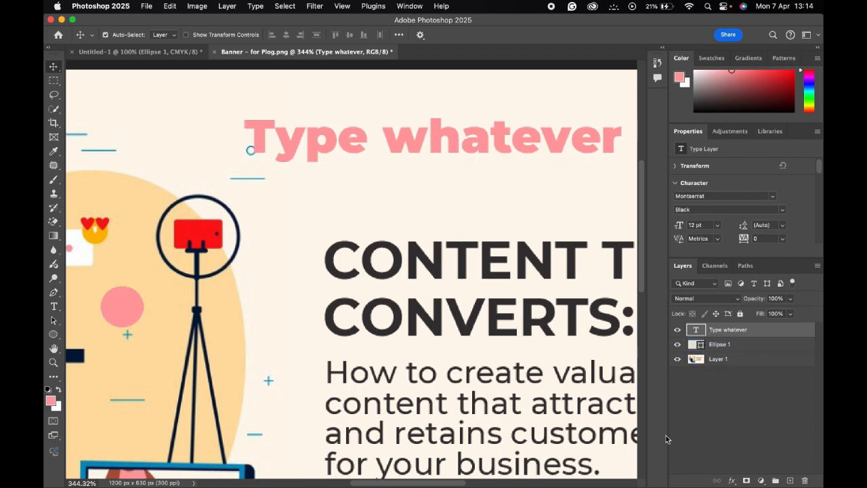
pyautogui.click(699, 366)
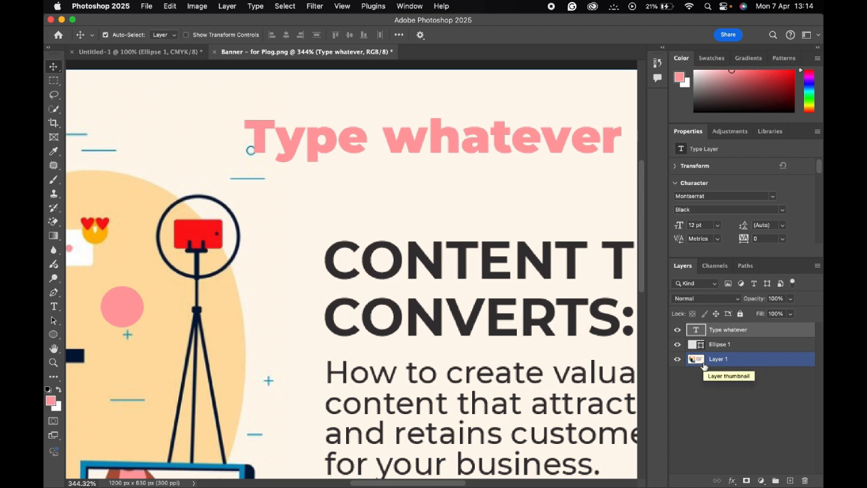
# - View the fill color settings of the Ellipse 1 shape layer and cancel the color picker
pyautogui.click(702, 347)
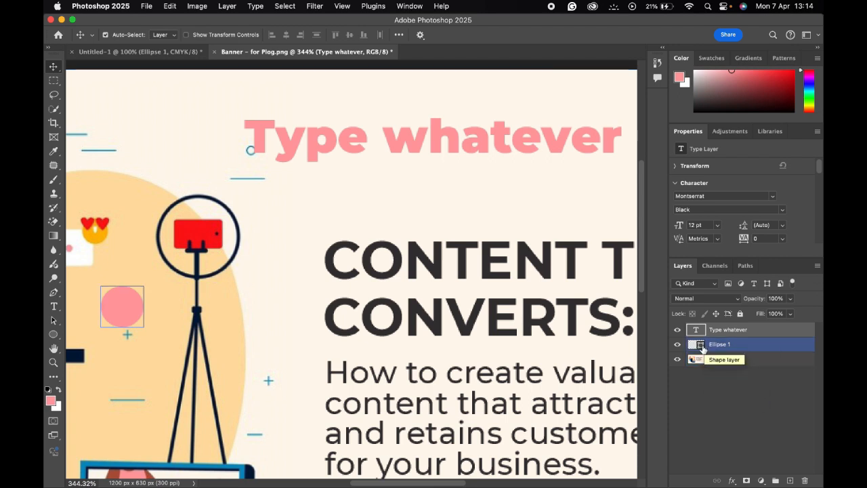
pyautogui.doubleClick(701, 346)
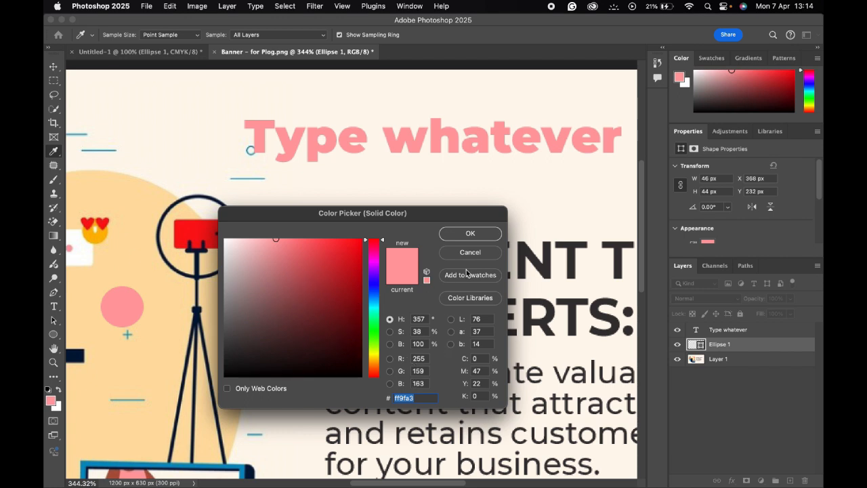
pyautogui.click(483, 253)
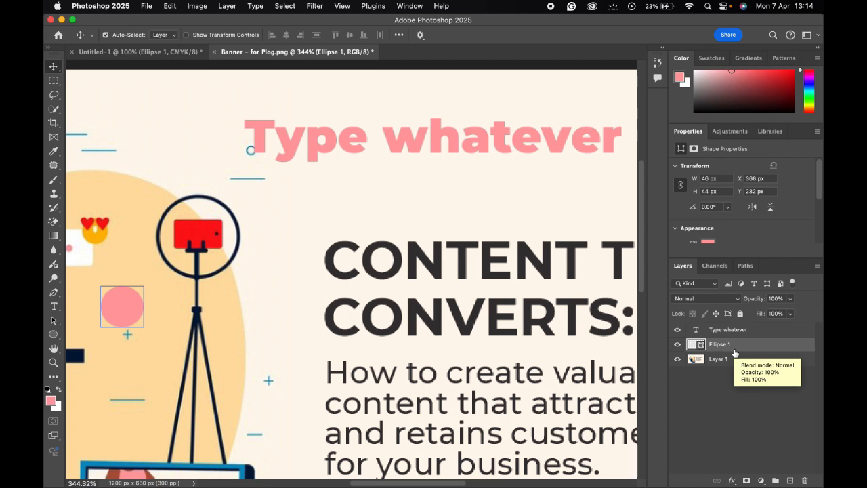
# - Select the Type whatever layer and compare the layer stack with the objects on the whole banner
pyautogui.click(698, 335)
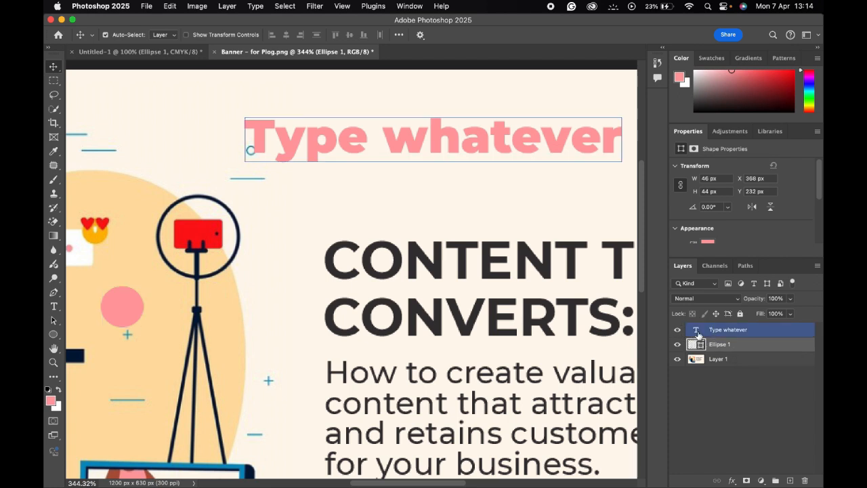
pyautogui.click(718, 359)
pyautogui.scroll(-5, 468, 309)
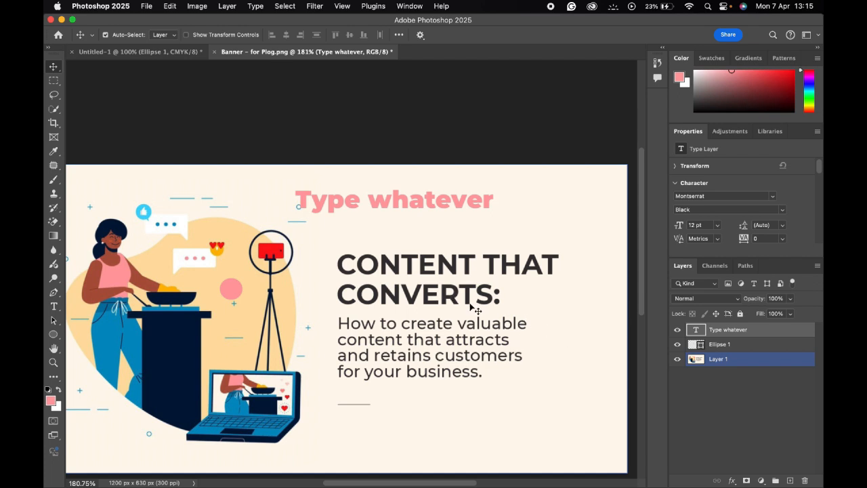
pyautogui.scroll(-2, 472, 308)
pyautogui.click(698, 342)
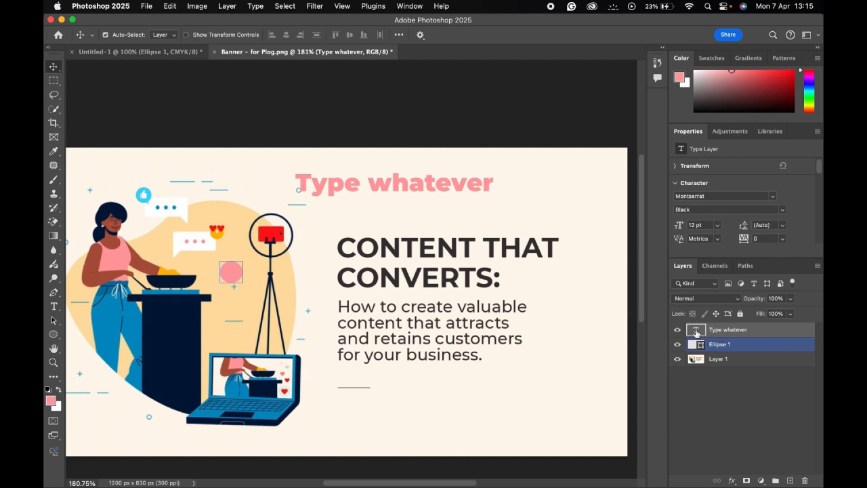
# - Move the "Type whatever" text so it sits more directly above the CONTENT THAT CONVERTS heading
pyautogui.click(696, 330)
pyautogui.click(698, 344)
pyautogui.click(698, 359)
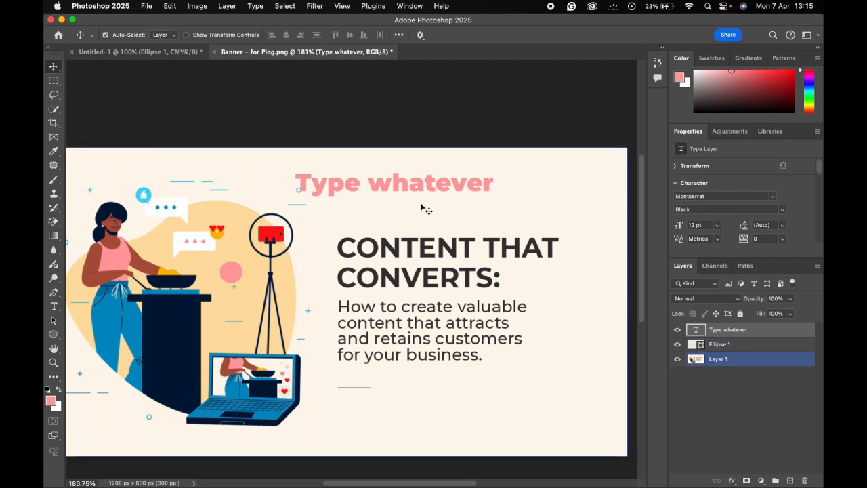
pyautogui.moveTo(397, 181); pyautogui.dragTo(438, 192)
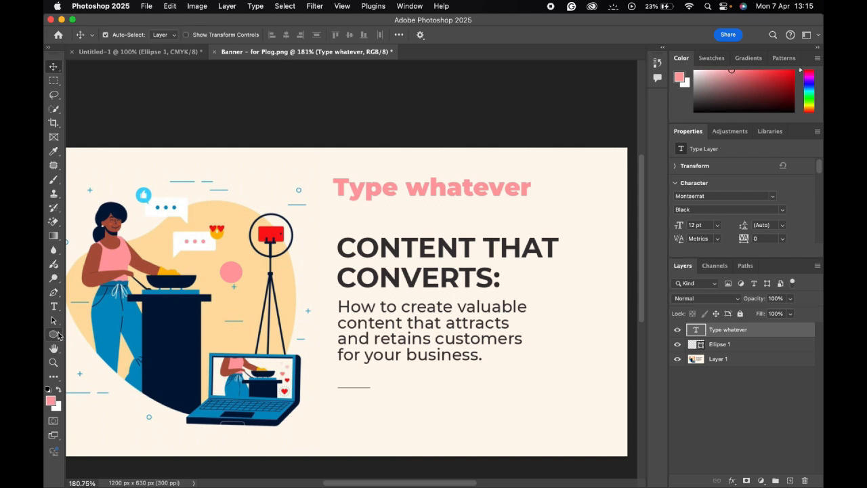
# - Recolor the "Type whatever" text with the red (fc1317) sampled from the phone on the ring light
pyautogui.click(55, 310)
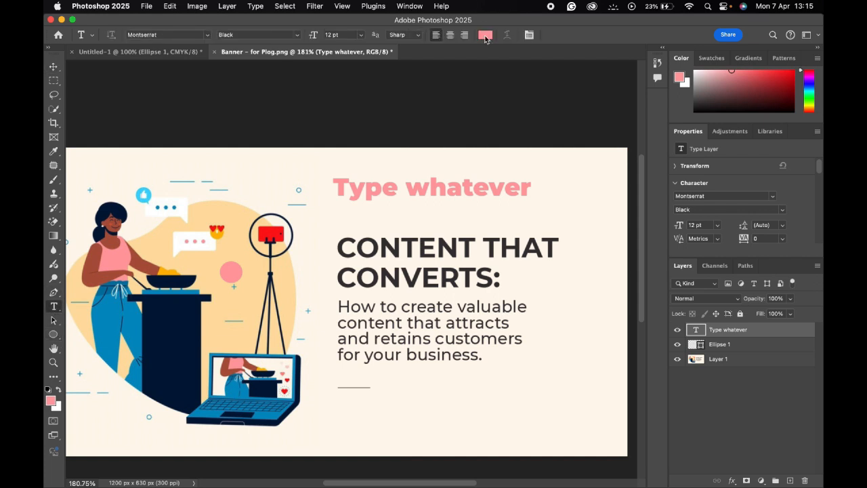
pyautogui.click(485, 35)
pyautogui.moveTo(348, 217); pyautogui.dragTo(548, 240)
pyautogui.moveTo(518, 281)
pyautogui.mouseDown()
pyautogui.moveTo(548, 274)
pyautogui.moveTo(550, 329)
pyautogui.moveTo(479, 324)
pyautogui.mouseUp()
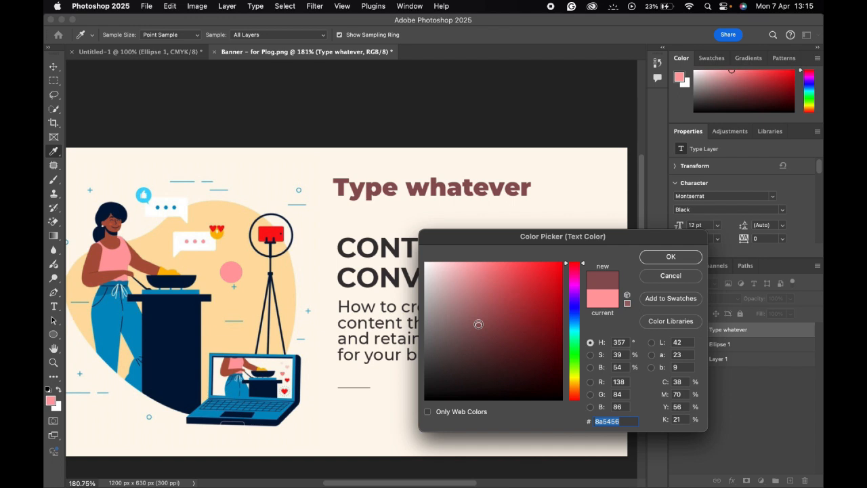
pyautogui.moveTo(535, 325); pyautogui.dragTo(533, 298)
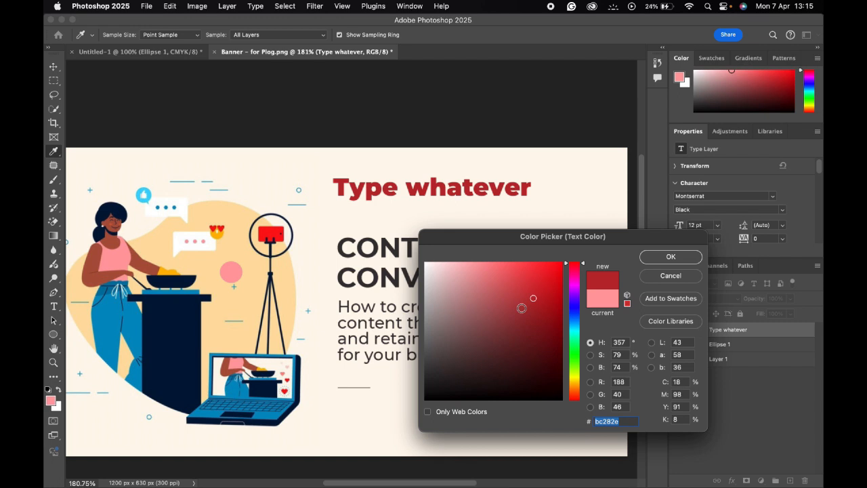
pyautogui.moveTo(575, 358)
pyautogui.mouseDown()
pyautogui.moveTo(575, 383)
pyautogui.moveTo(567, 342)
pyautogui.moveTo(569, 394)
pyautogui.moveTo(575, 384)
pyautogui.mouseUp()
pyautogui.click(555, 273)
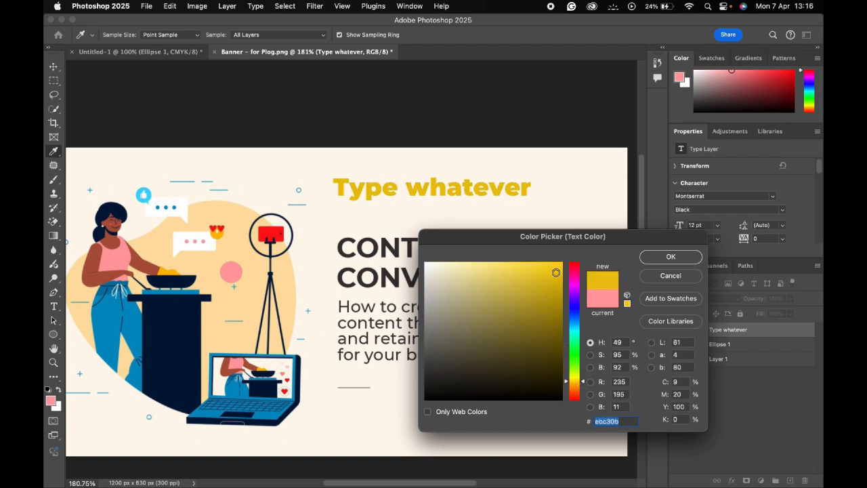
pyautogui.click(552, 266)
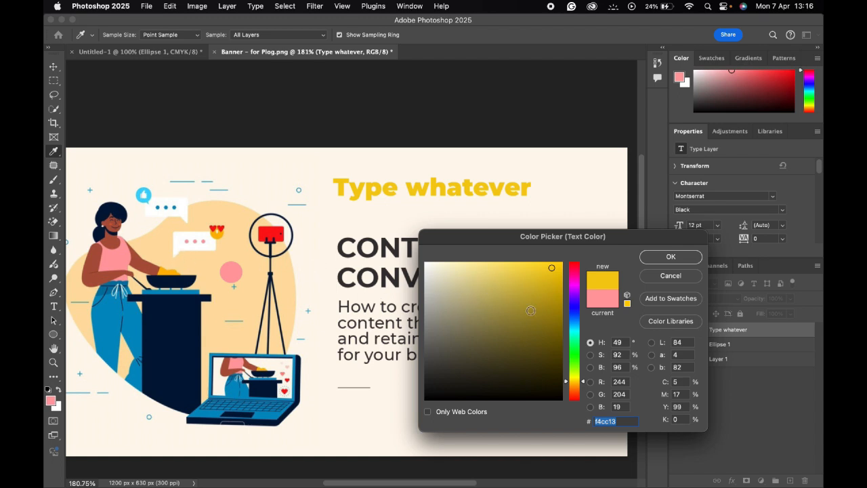
pyautogui.click(169, 270)
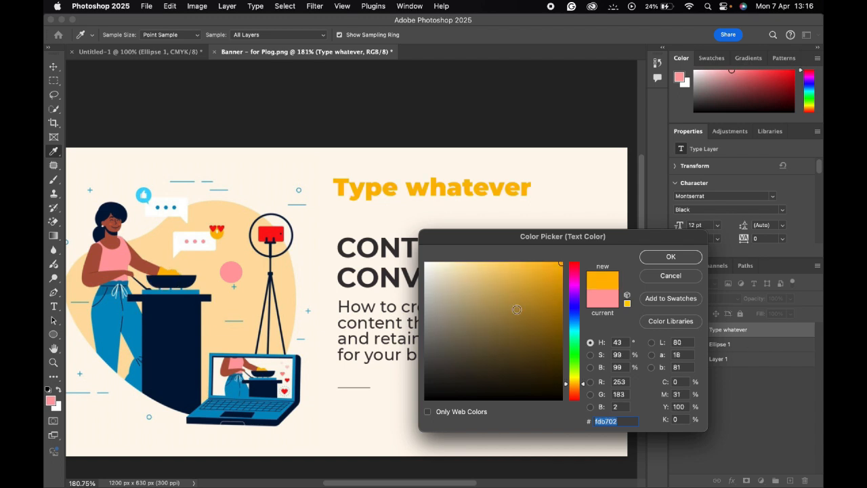
pyautogui.click(274, 228)
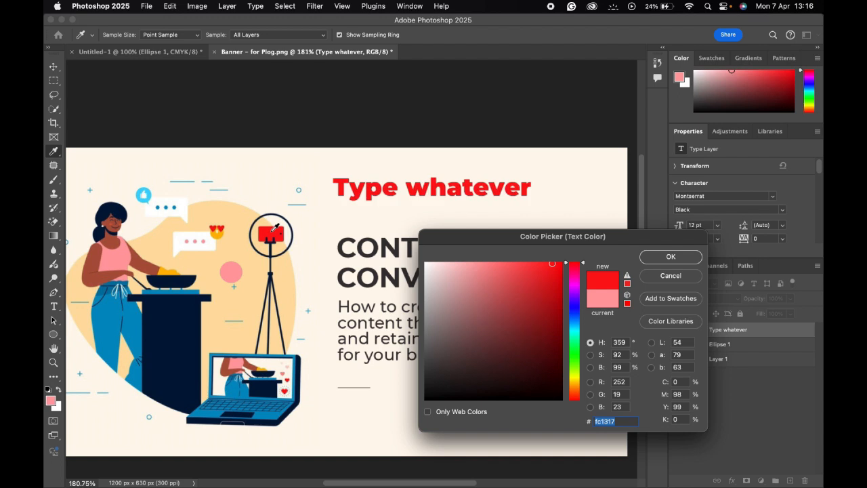
pyautogui.click(659, 259)
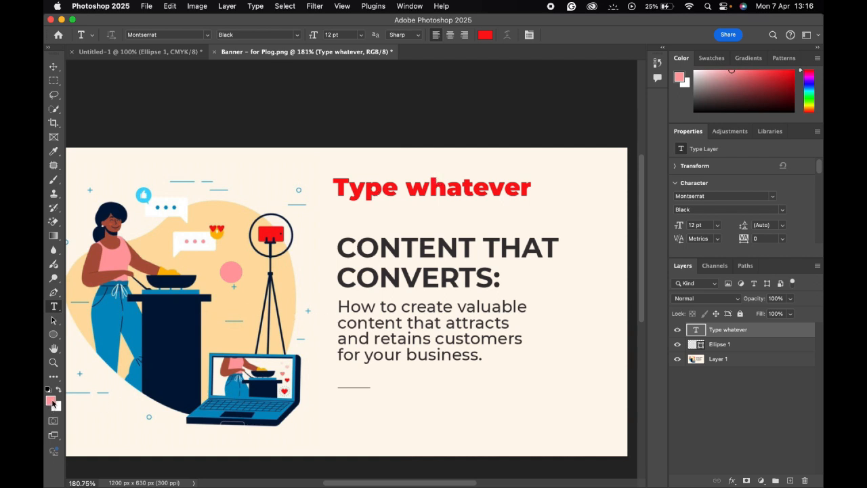
# - Draw a pink rectangle about 215 by 29 px below the "Type whatever" text and give it a yellow stroke
pyautogui.click(55, 334)
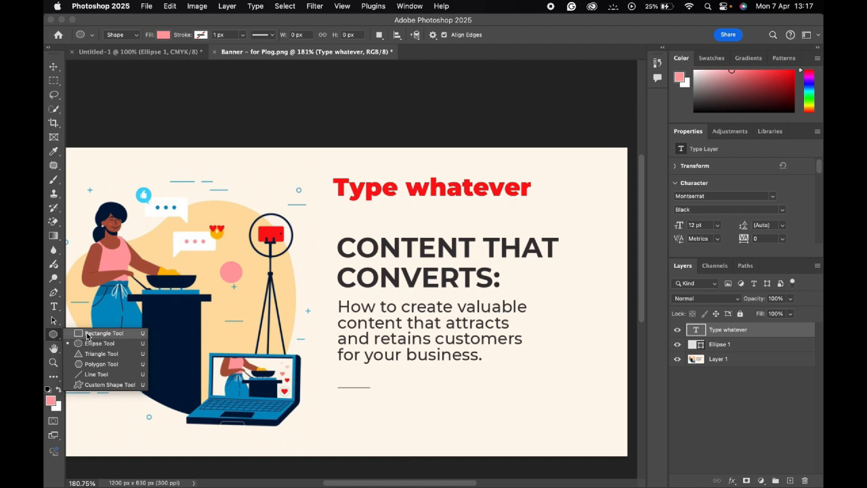
pyautogui.click(54, 336)
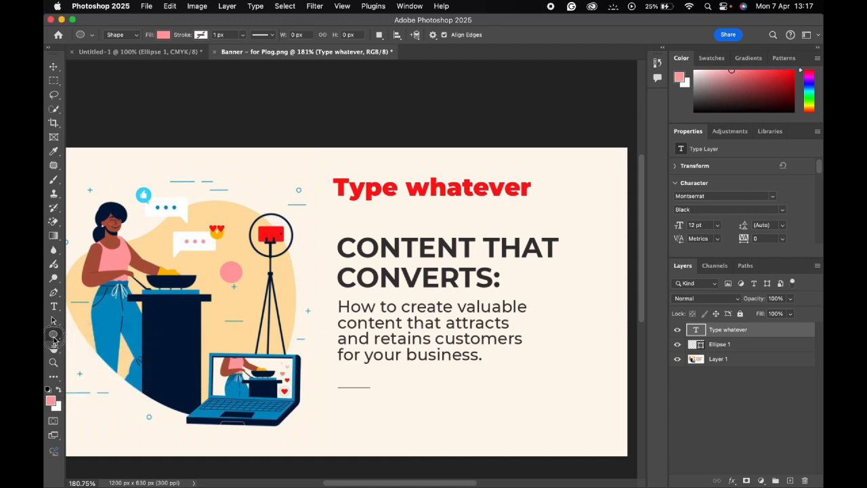
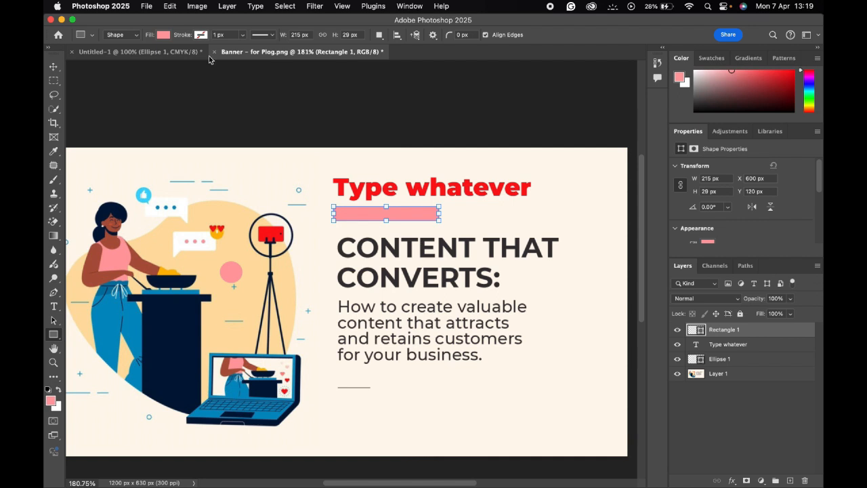
pyautogui.click(200, 36)
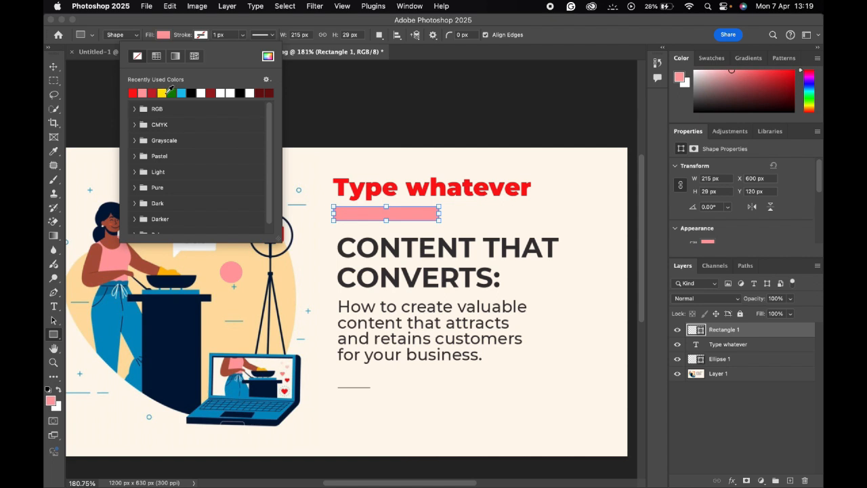
pyautogui.click(163, 93)
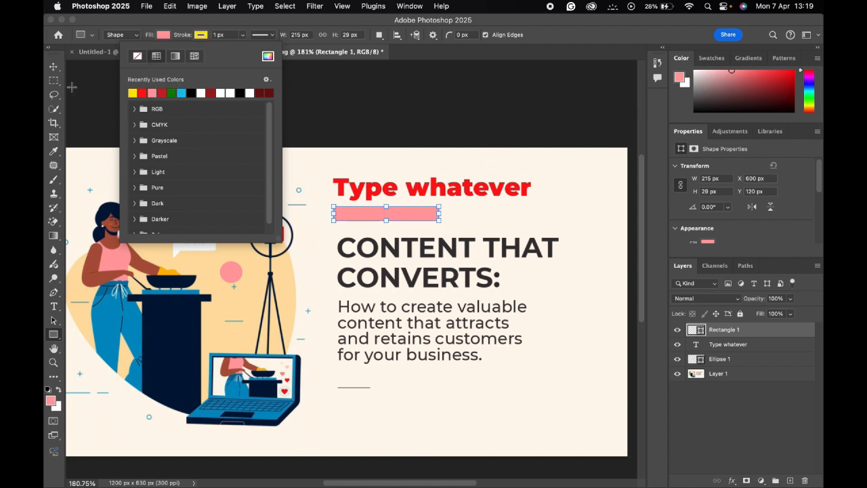
pyautogui.click(53, 66)
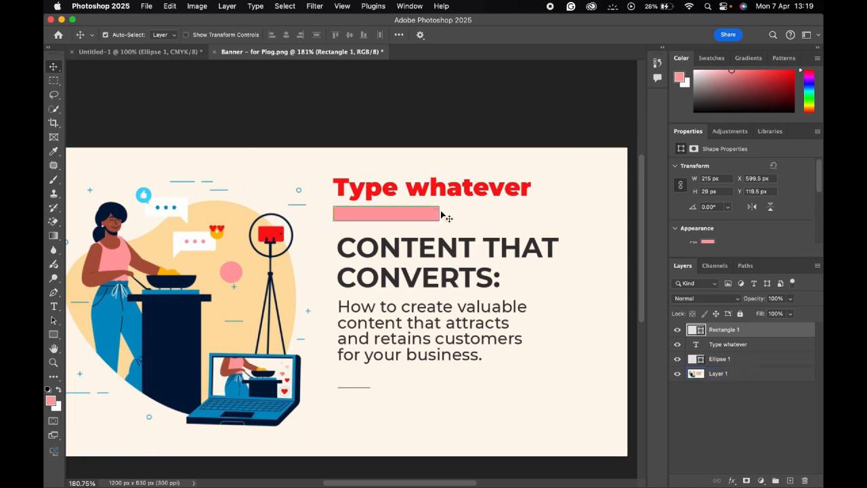
pyautogui.press('super+equal')
pyautogui.press('super+equal')
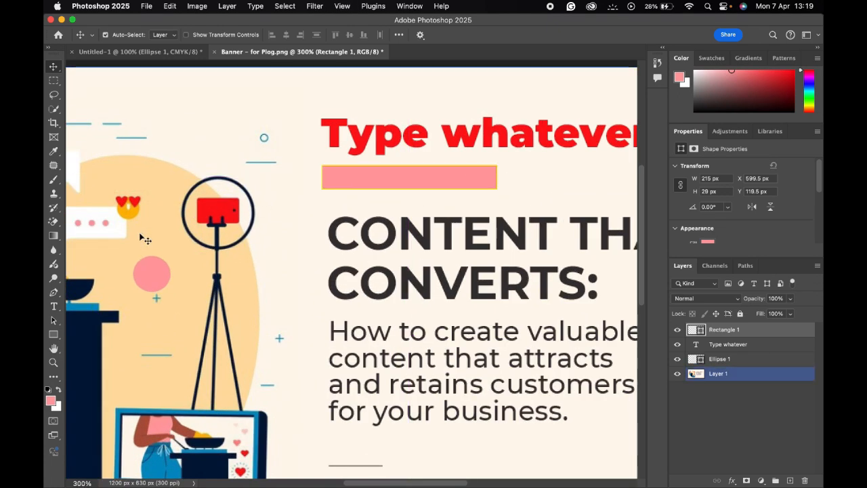
# - Thicken the pink rectangle's yellow stroke to about 10 px and check the border on the canvas
pyautogui.click(54, 336)
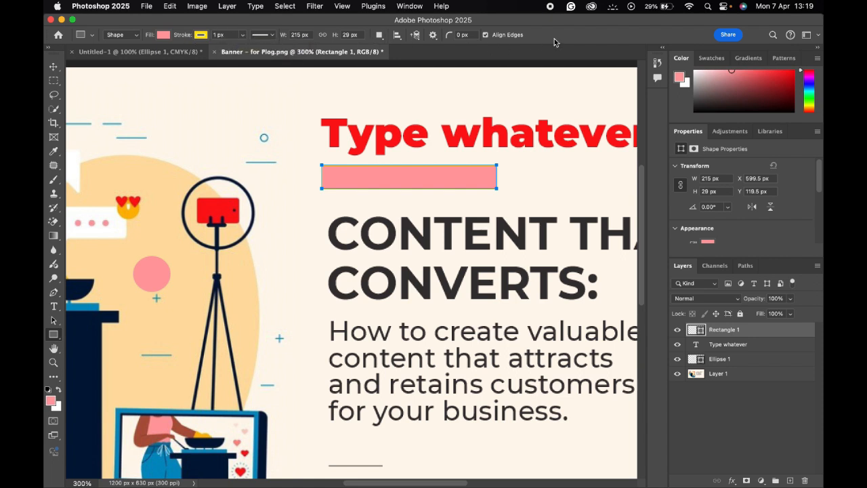
pyautogui.click(243, 36)
pyautogui.moveTo(247, 46); pyautogui.dragTo(245, 46)
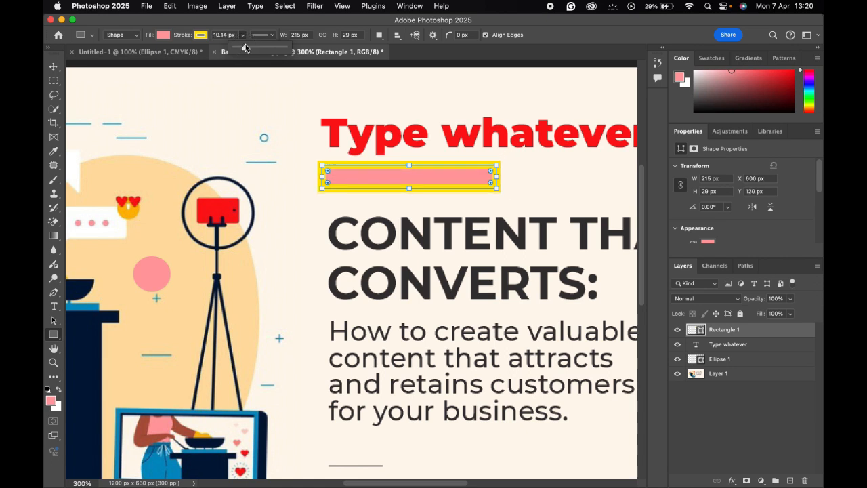
pyautogui.click(544, 33)
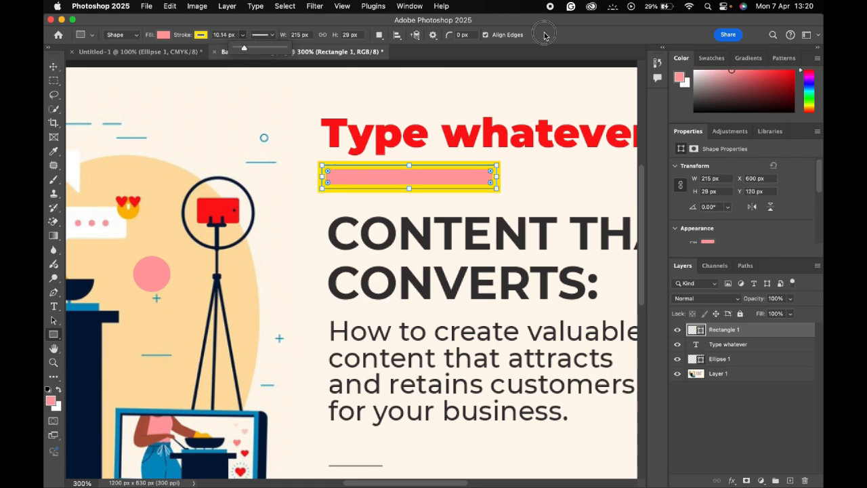
pyautogui.click(53, 66)
pyautogui.click(291, 231)
pyautogui.click(402, 182)
pyautogui.click(459, 165)
pyautogui.click(460, 184)
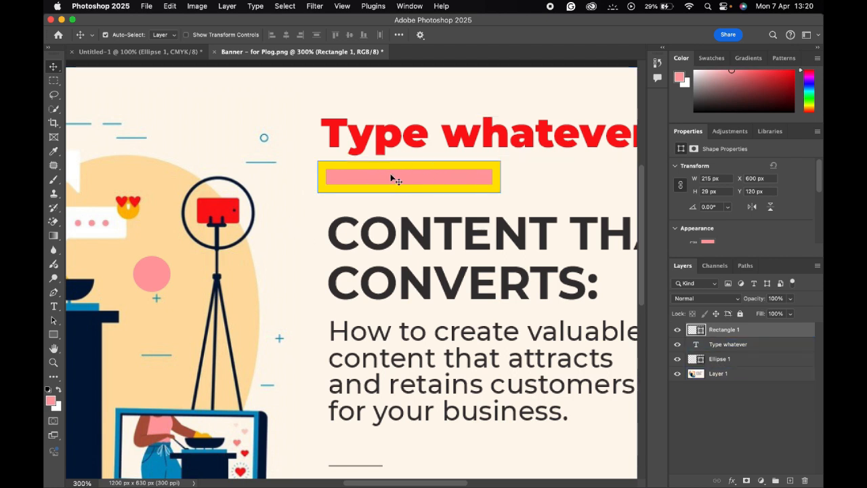
# - Resize the pink rectangle with its corner and side handles to about 241 by 54 px
pyautogui.press('u')
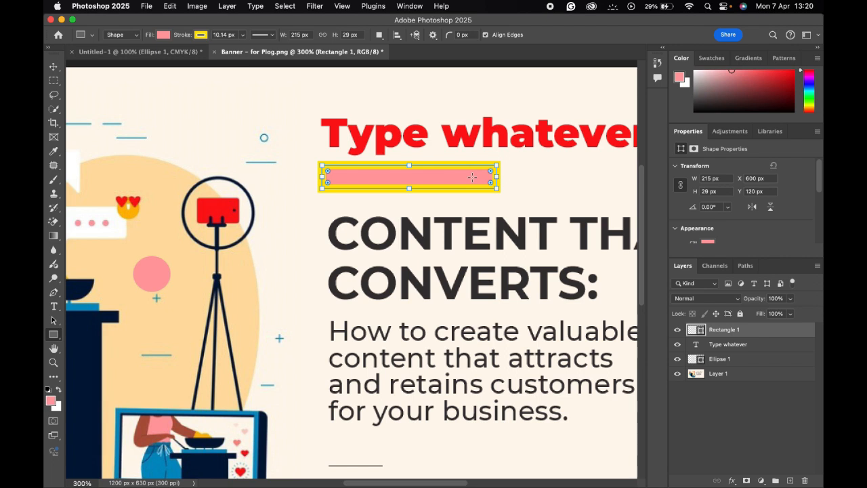
pyautogui.scroll(5, 472, 177)
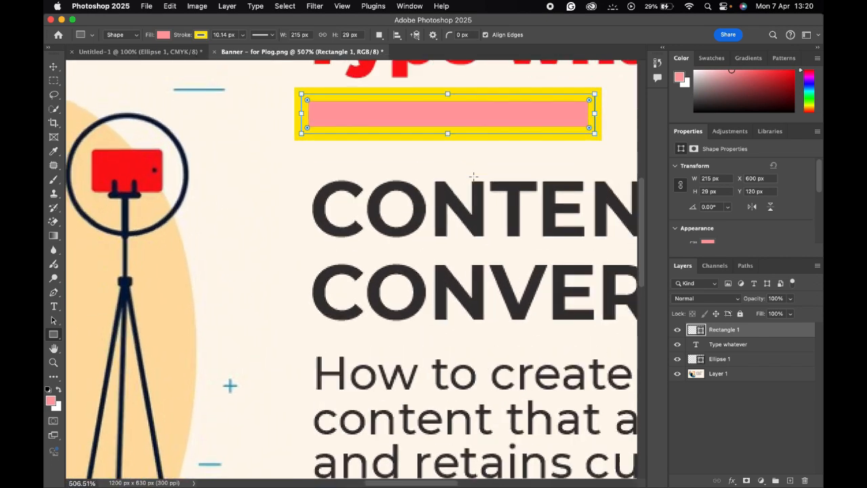
pyautogui.scroll(2, 474, 177)
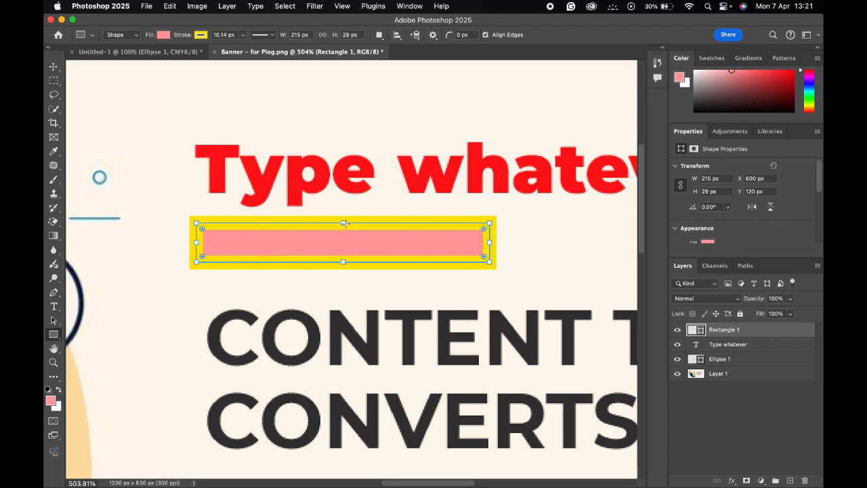
pyautogui.click(490, 223)
pyautogui.click(491, 222)
pyautogui.moveTo(491, 222); pyautogui.dragTo(525, 197)
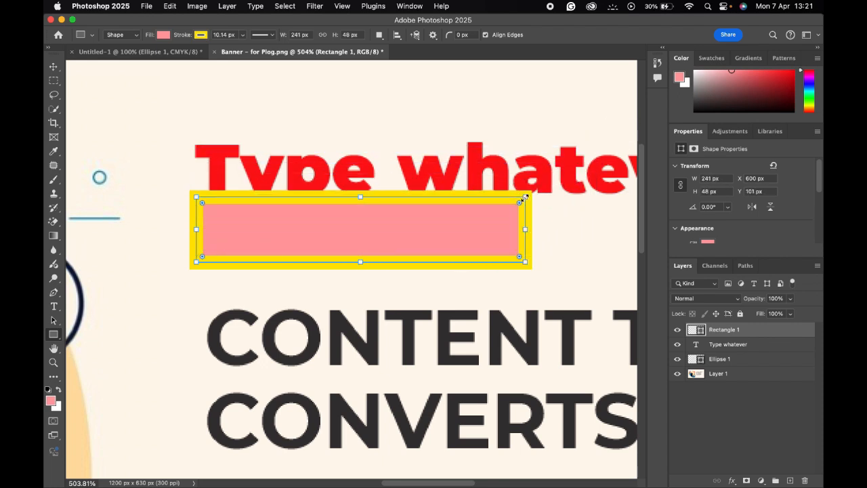
pyautogui.moveTo(526, 261); pyautogui.dragTo(500, 269)
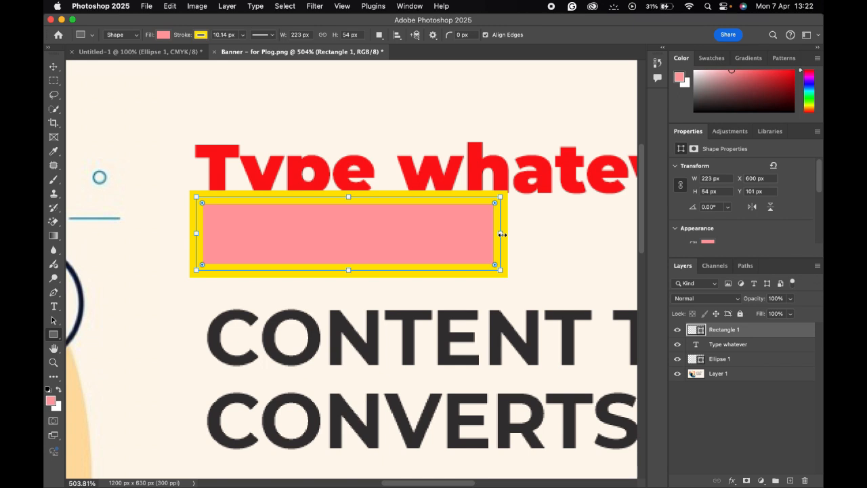
pyautogui.moveTo(501, 233); pyautogui.dragTo(515, 213)
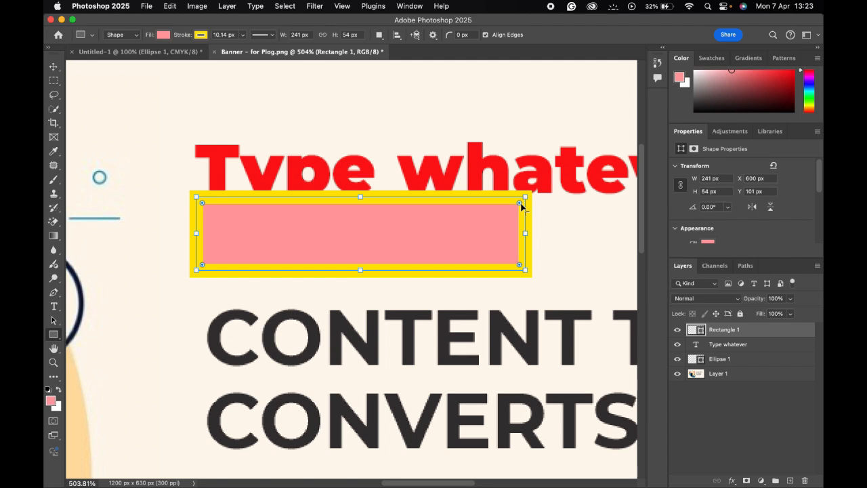
# - Round the pink rectangle's corners fully with the corner radius handles and return them to square
pyautogui.click(519, 203)
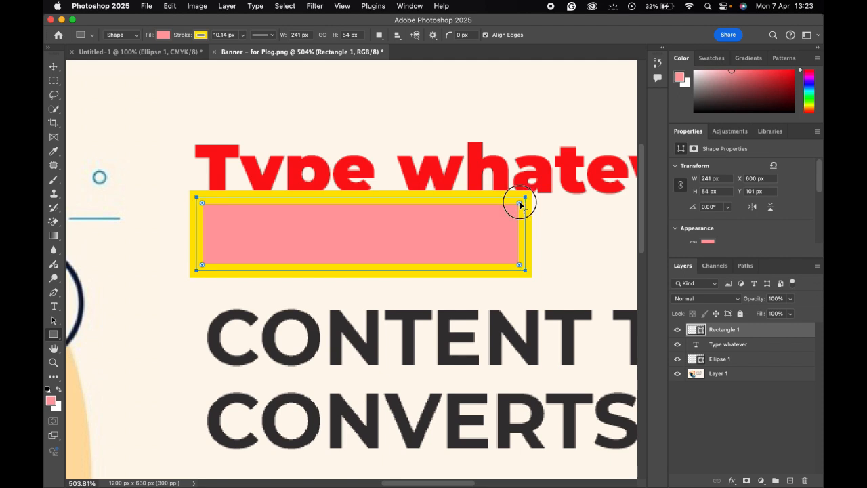
pyautogui.moveTo(520, 203); pyautogui.dragTo(458, 219)
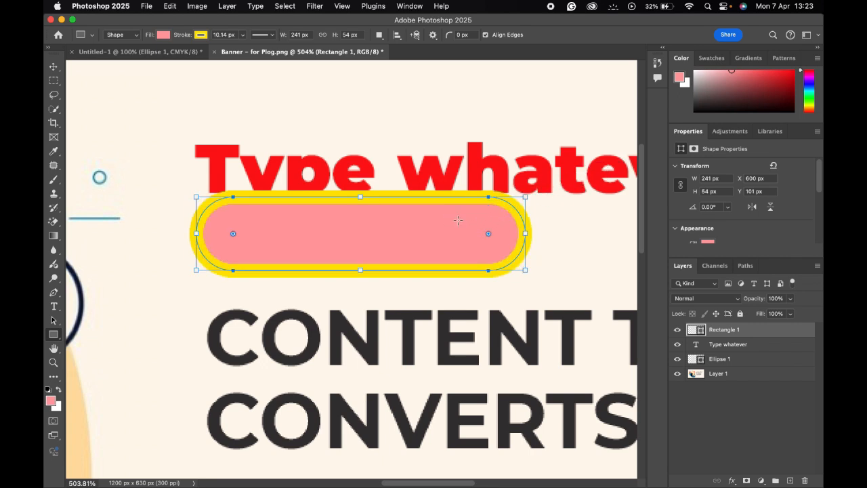
pyautogui.moveTo(488, 235); pyautogui.dragTo(602, 165)
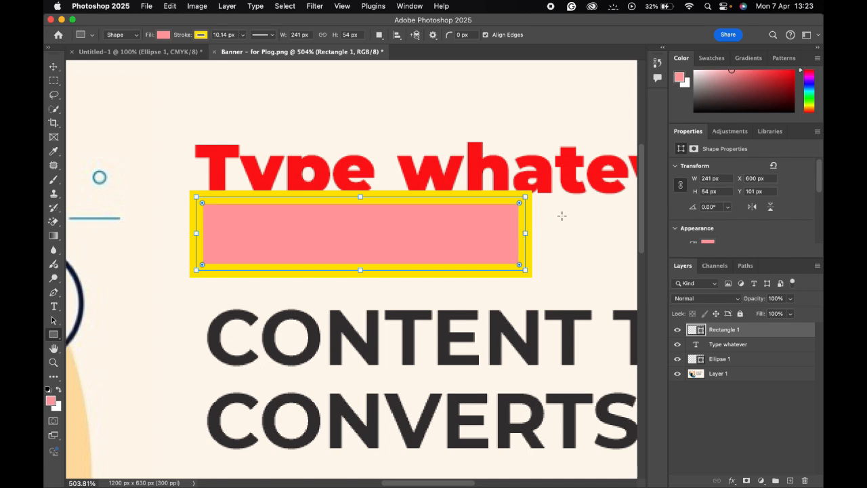
pyautogui.click(519, 203)
pyautogui.moveTo(519, 202); pyautogui.dragTo(567, 194)
# - Compare the rectangle's Free Transform handles with the handles offered by the Rectangle tool
pyautogui.scroll(3, 431, 211)
pyautogui.scroll(-6, 432, 215)
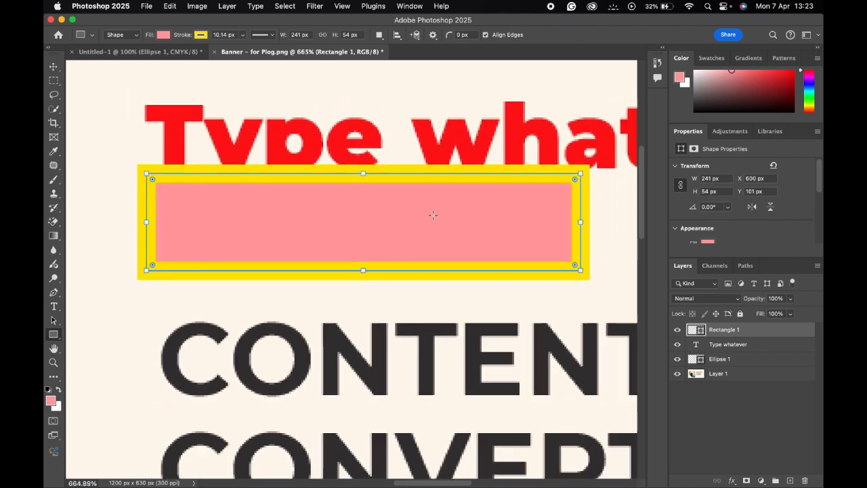
pyautogui.scroll(-1, 433, 216)
pyautogui.press('v')
pyautogui.click(435, 217)
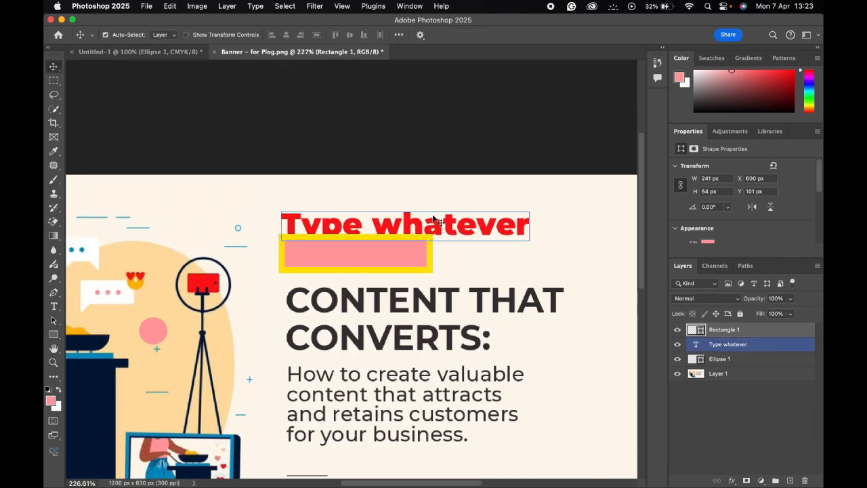
pyautogui.click(432, 269)
pyautogui.press('super+t')
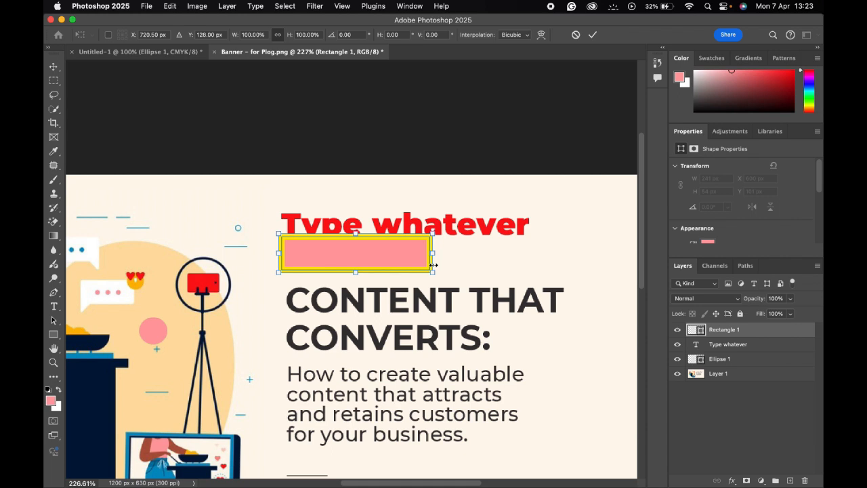
pyautogui.press('Return')
pyautogui.press('u')
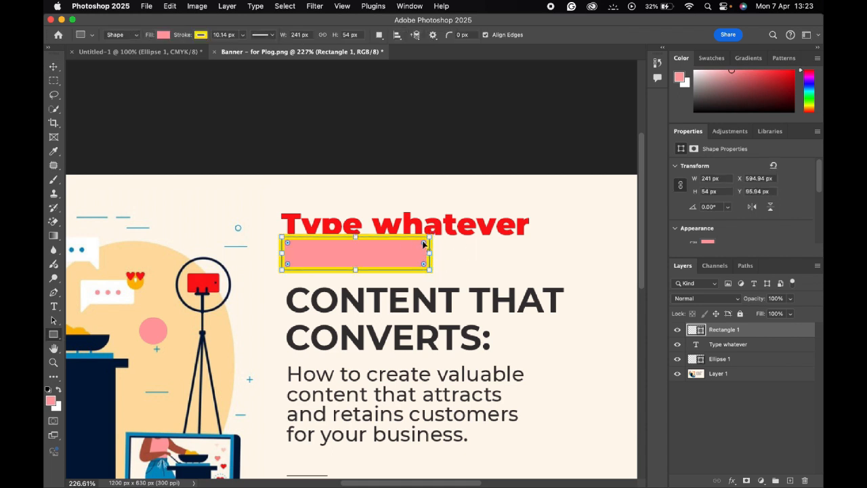
# - Review the pink rectangle's transform, fill, stroke and corner radius settings in its shape properties
pyautogui.scroll(-3, 724, 234)
pyautogui.scroll(3, 723, 234)
pyautogui.scroll(-5, 723, 234)
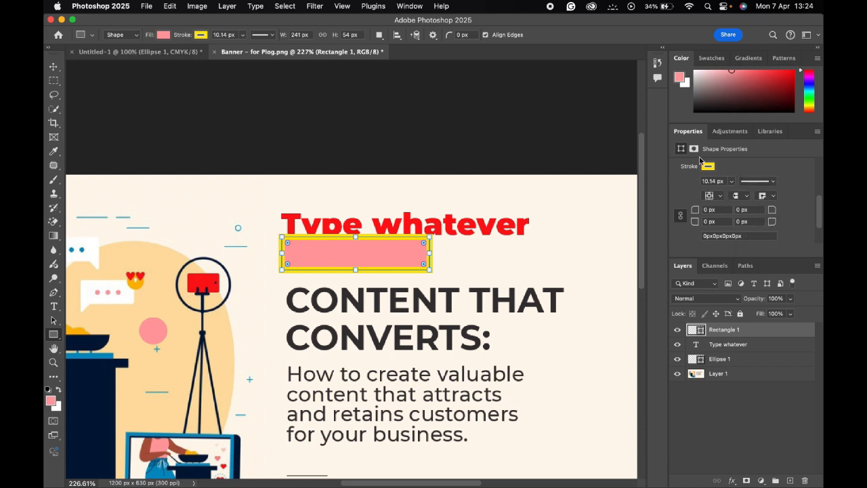
pyautogui.scroll(3, 721, 206)
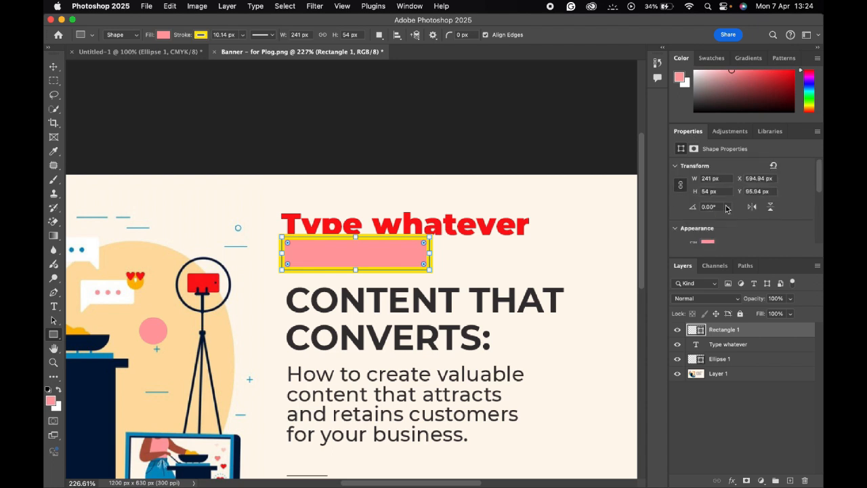
pyautogui.scroll(-3, 718, 216)
pyautogui.scroll(-1, 717, 219)
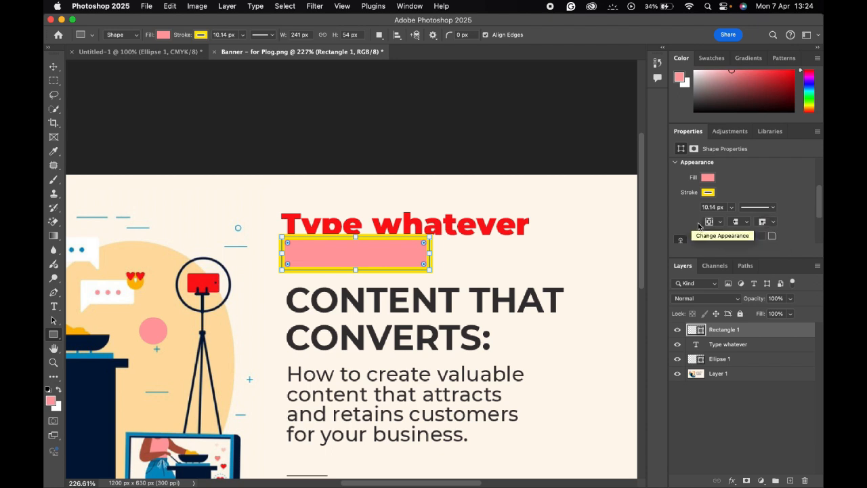
pyautogui.scroll(-2, 701, 214)
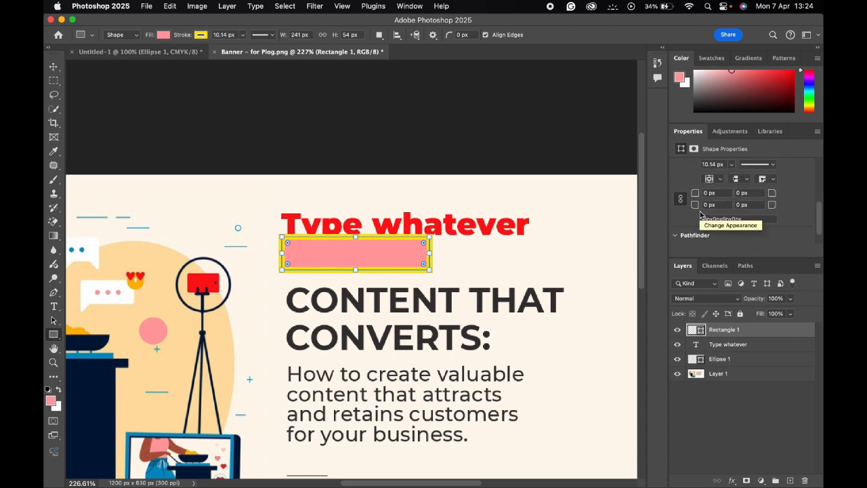
pyautogui.scroll(2, 752, 180)
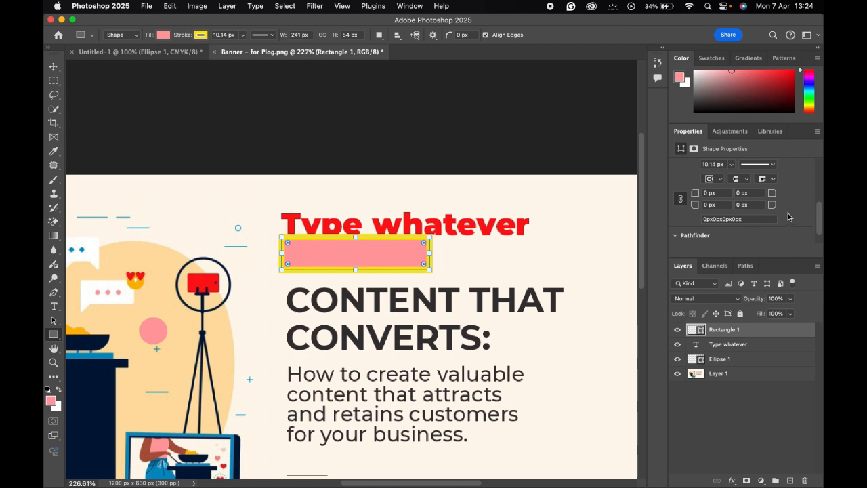
# - Try the dashed and dotted line styles on the rectangle's yellow stroke, thickening the dotted one to about 46 px
pyautogui.click(773, 165)
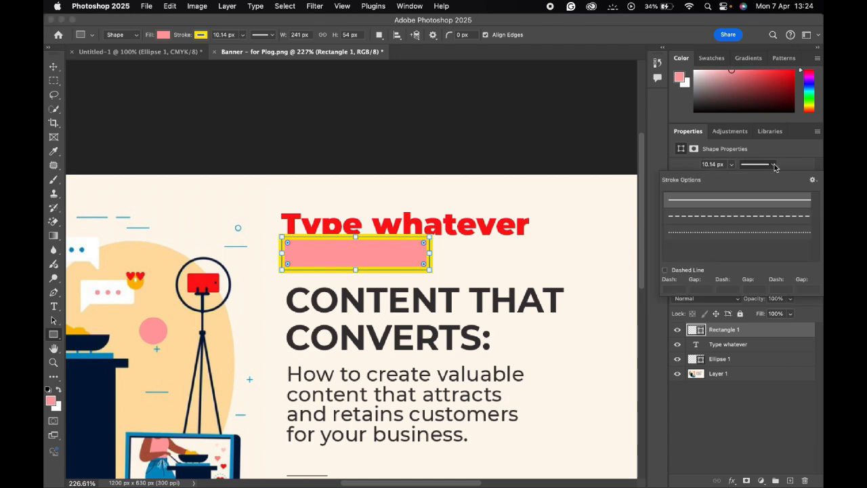
pyautogui.click(713, 217)
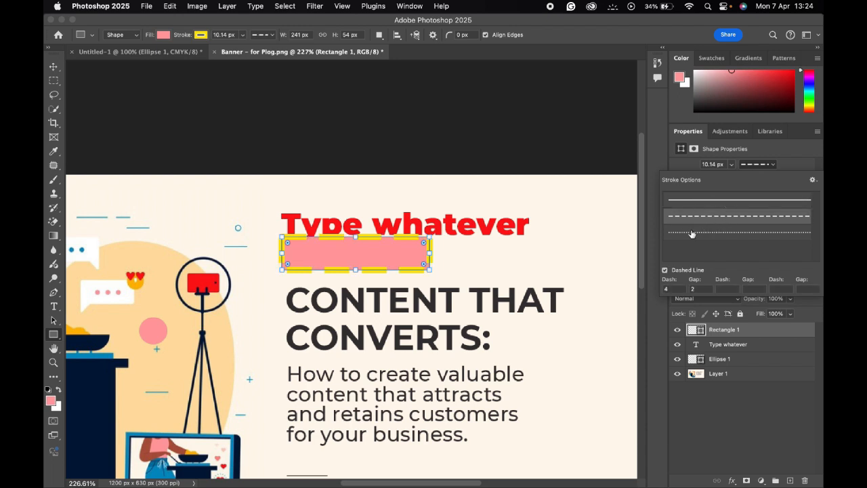
pyautogui.click(691, 233)
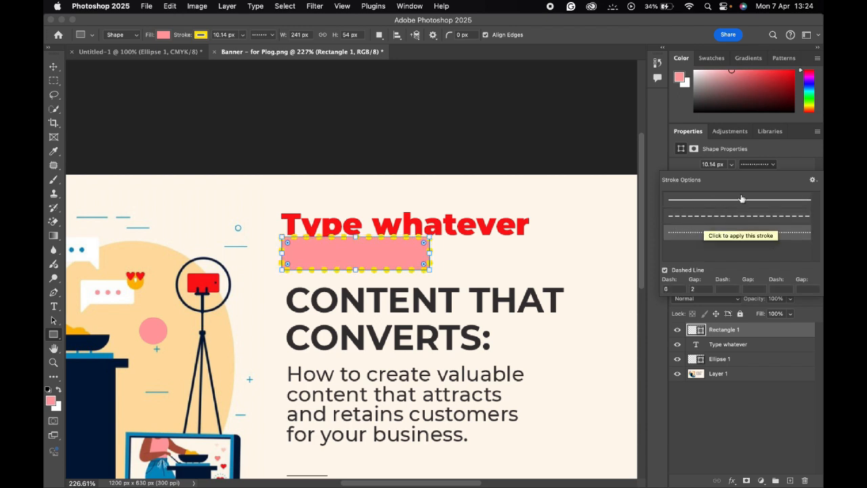
pyautogui.click(731, 167)
pyautogui.moveTo(731, 170)
pyautogui.mouseDown()
pyautogui.moveTo(726, 180)
pyautogui.moveTo(739, 181)
pyautogui.mouseUp()
# - Switch the rectangle's stroke to dashed, thin it to about 4.68 px and return it to a solid line
pyautogui.click(772, 165)
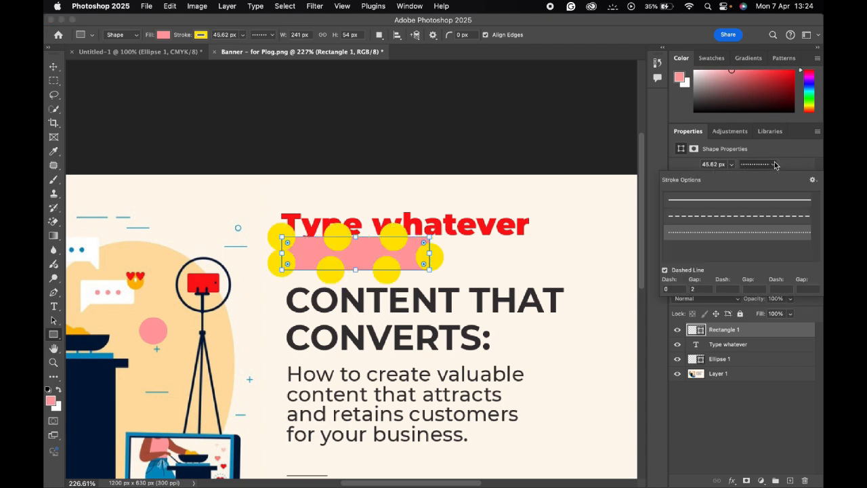
pyautogui.click(736, 216)
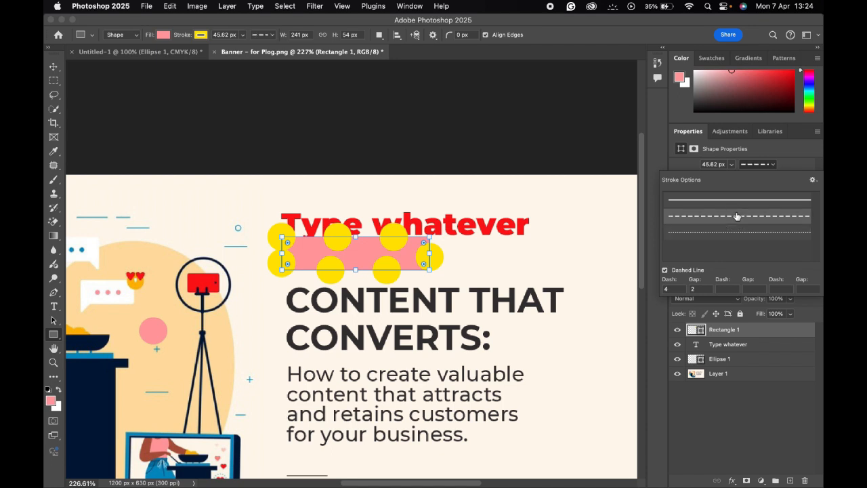
pyautogui.click(731, 166)
pyautogui.moveTo(731, 177); pyautogui.dragTo(723, 178)
pyautogui.click(773, 165)
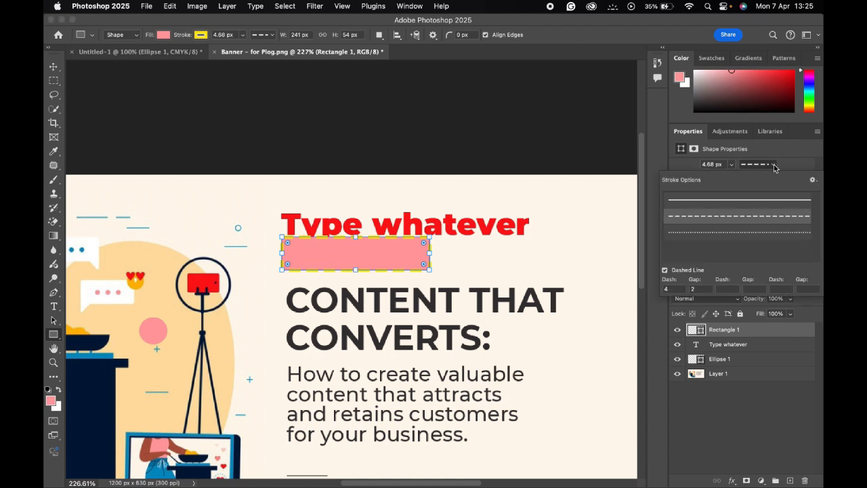
pyautogui.click(736, 202)
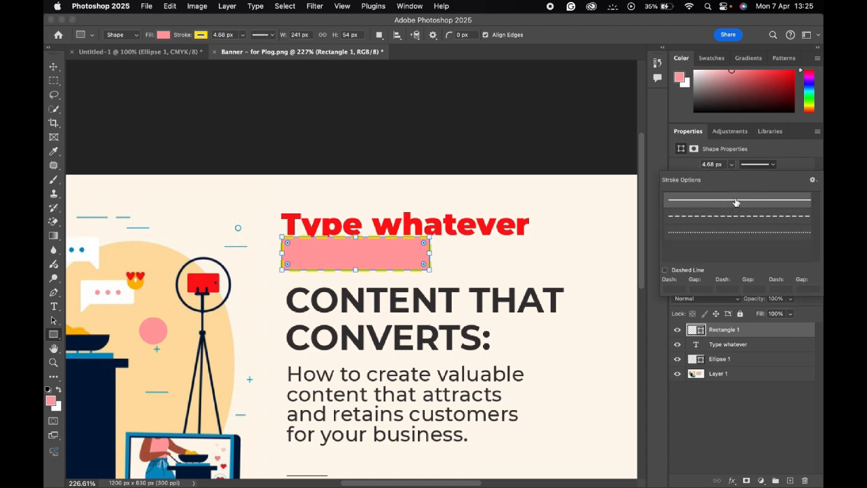
pyautogui.click(791, 165)
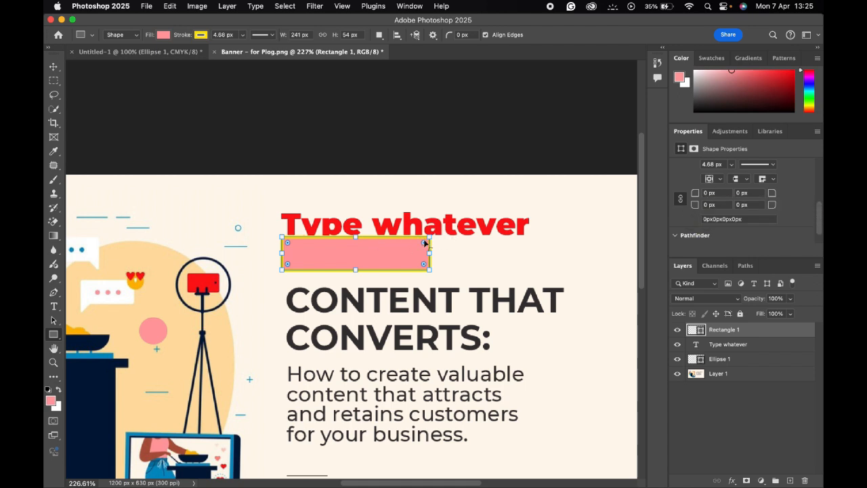
# - Set the linked corner radii of the pink rectangle to 20 px
pyautogui.click(707, 192)
pyautogui.scroll(5, 422, 241)
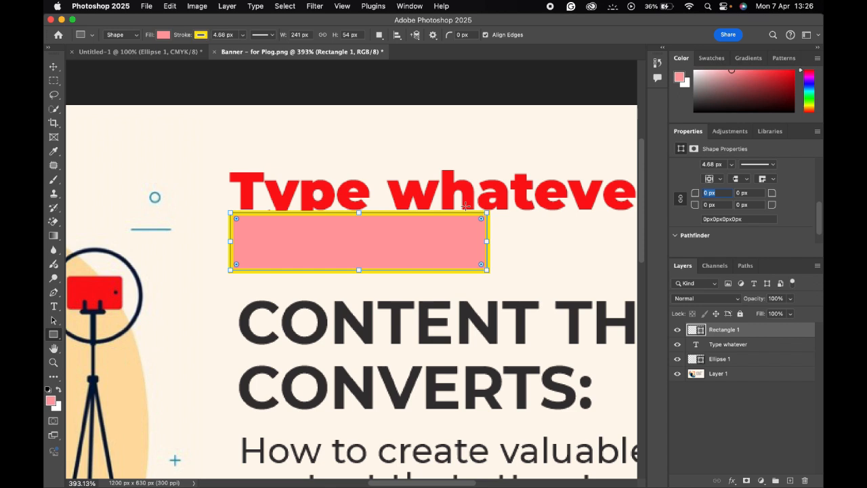
pyautogui.scroll(5, 487, 203)
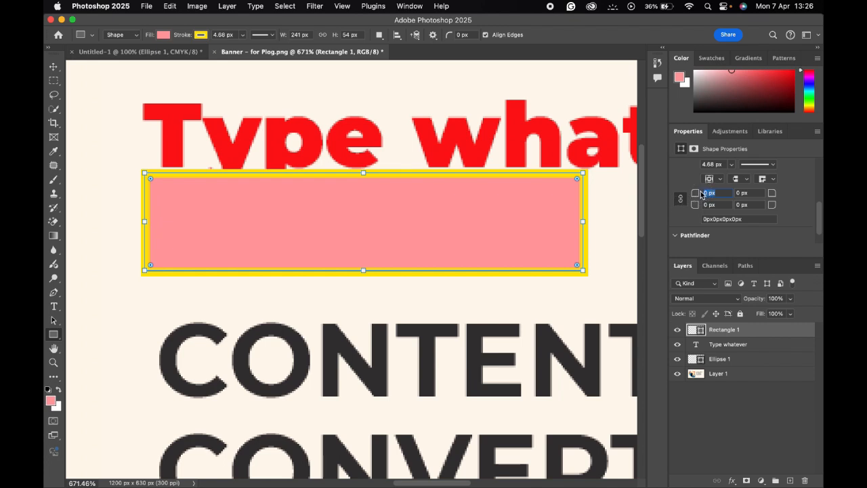
pyautogui.write('20')
pyautogui.press('Return')
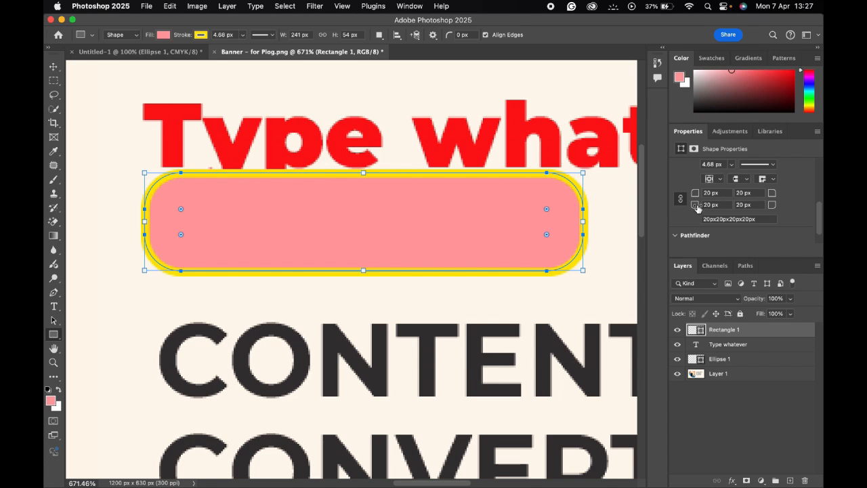
# - Reset the rectangle's corner radii to 0 px, unlink them and round only the top-left corner to 20 px
pyautogui.moveTo(697, 208); pyautogui.dragTo(693, 207)
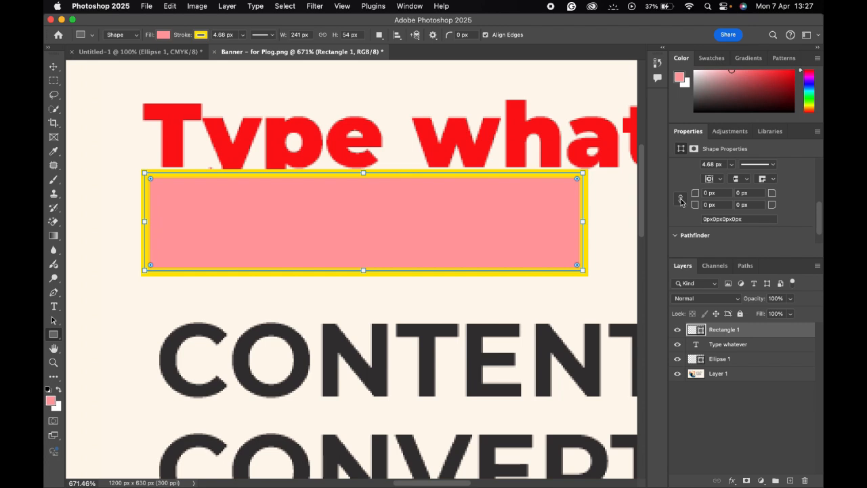
pyautogui.click(703, 193)
pyautogui.write('20')
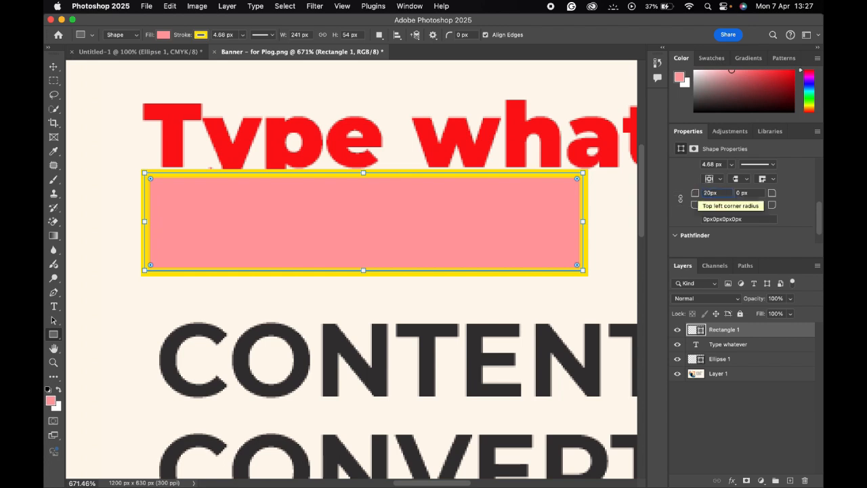
pyautogui.press('Return')
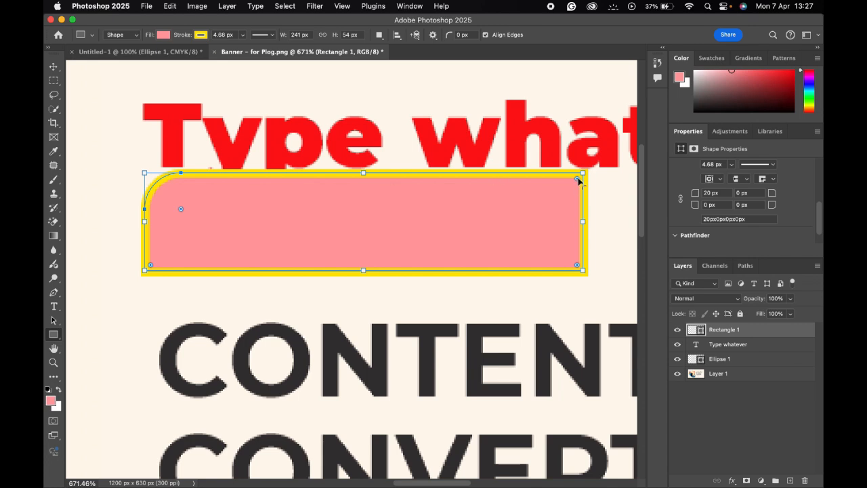
# - Fit the whole banner in view and move the pink rectangle slightly down, clear of the red heading
pyautogui.press('v')
pyautogui.click(619, 268)
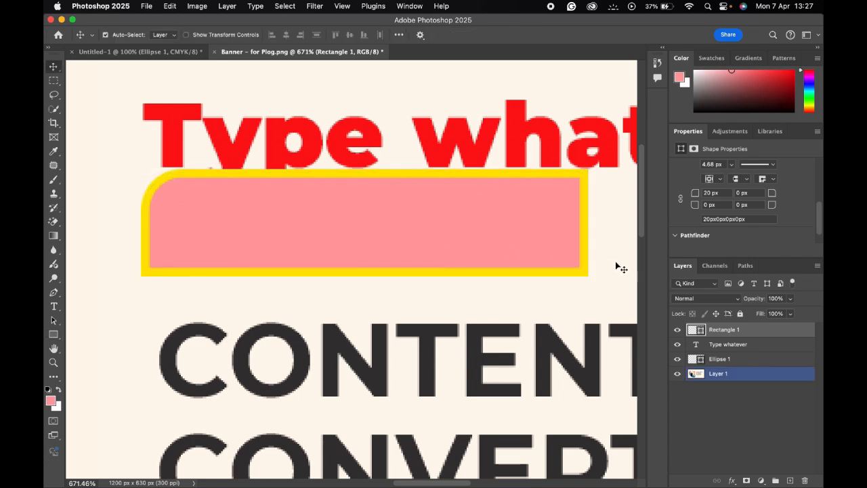
pyautogui.press('super+0')
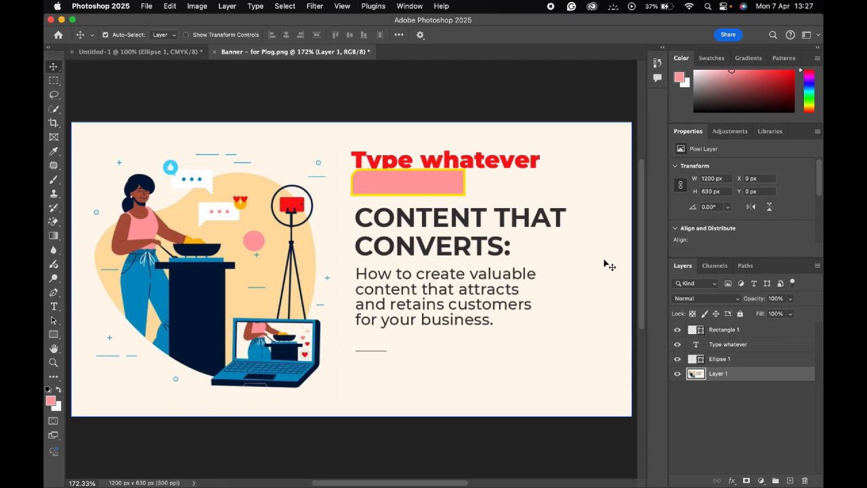
pyautogui.click(447, 192)
pyautogui.moveTo(447, 191); pyautogui.dragTo(449, 195)
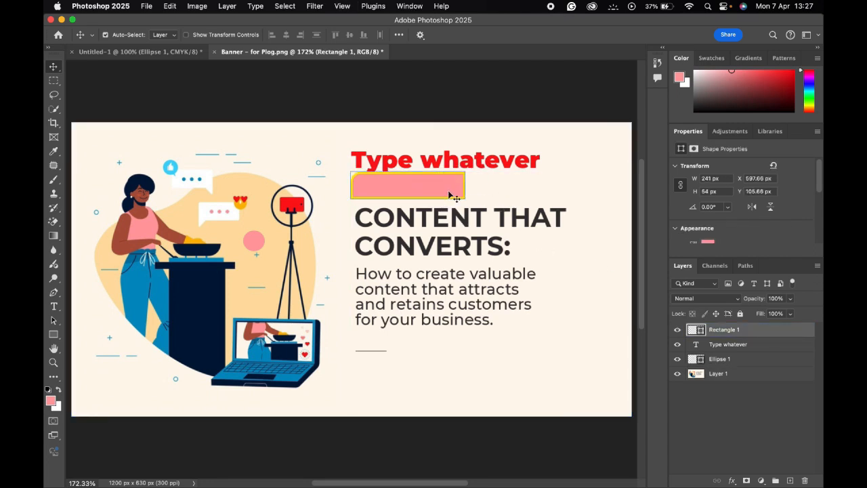
# - Switch to the Untitled-1 document and move its red, yellow and pale pink ellipses apart from the green one
pyautogui.click(53, 334)
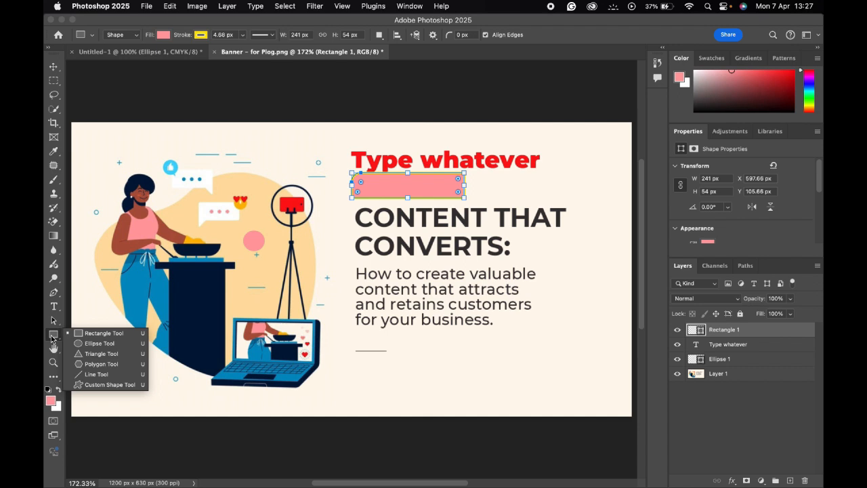
pyautogui.click(52, 336)
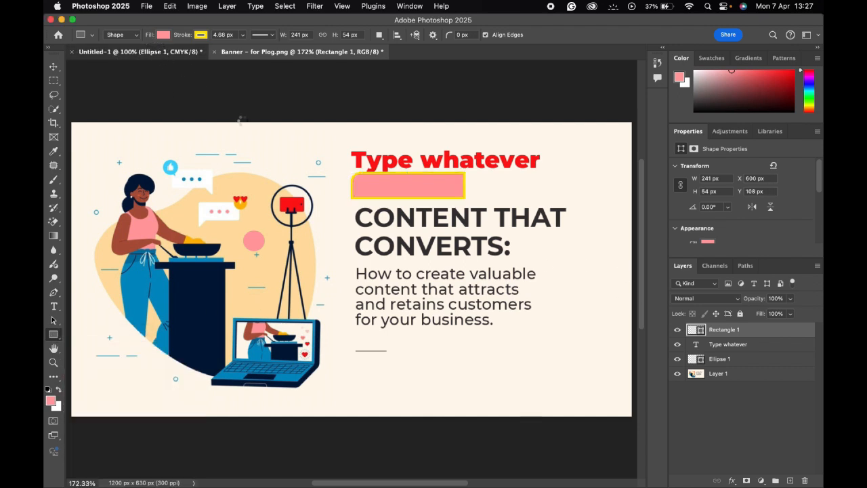
pyautogui.click(138, 56)
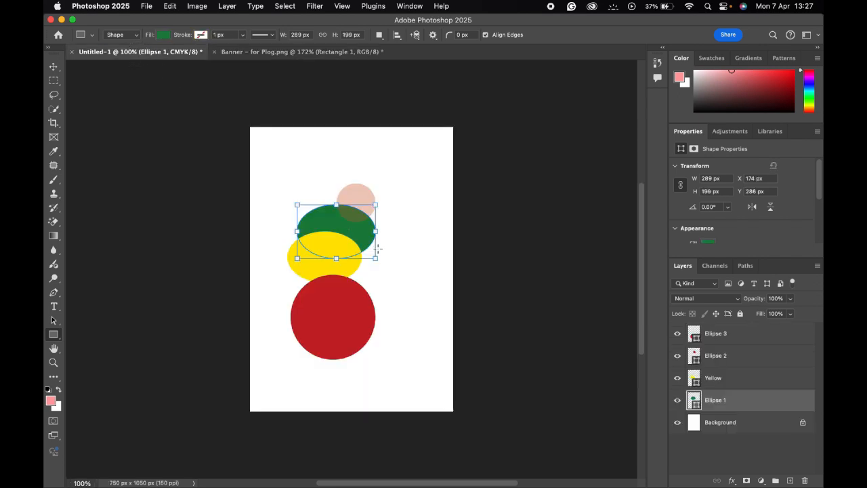
pyautogui.press('v')
pyautogui.moveTo(349, 317); pyautogui.dragTo(346, 355)
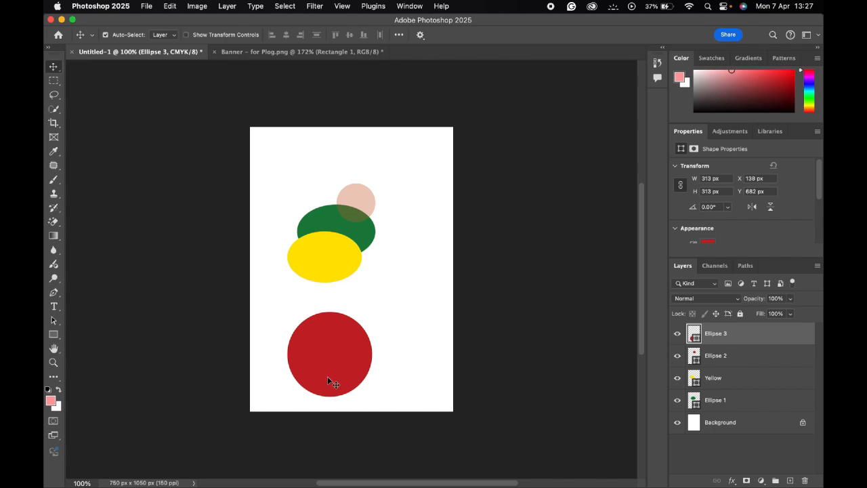
pyautogui.moveTo(329, 259); pyautogui.dragTo(396, 282)
pyautogui.moveTo(361, 196); pyautogui.dragTo(390, 179)
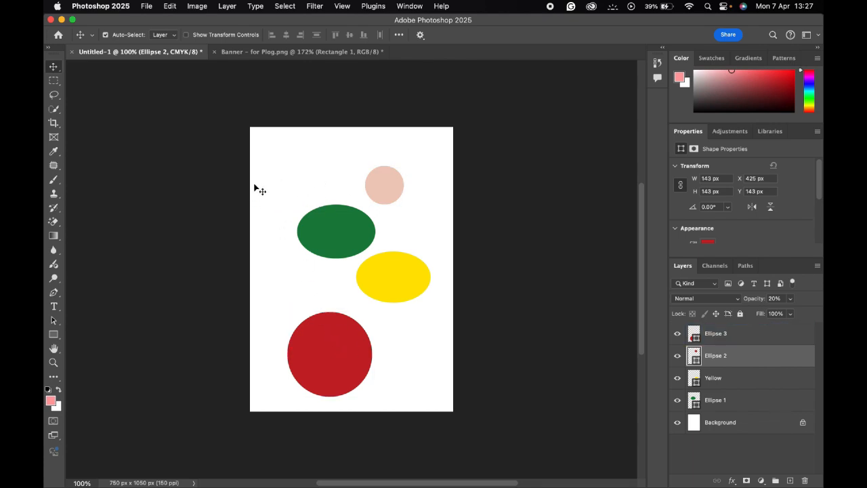
# - Select all four ellipses on the canvas together and delete them
pyautogui.moveTo(230, 182); pyautogui.dragTo(445, 371)
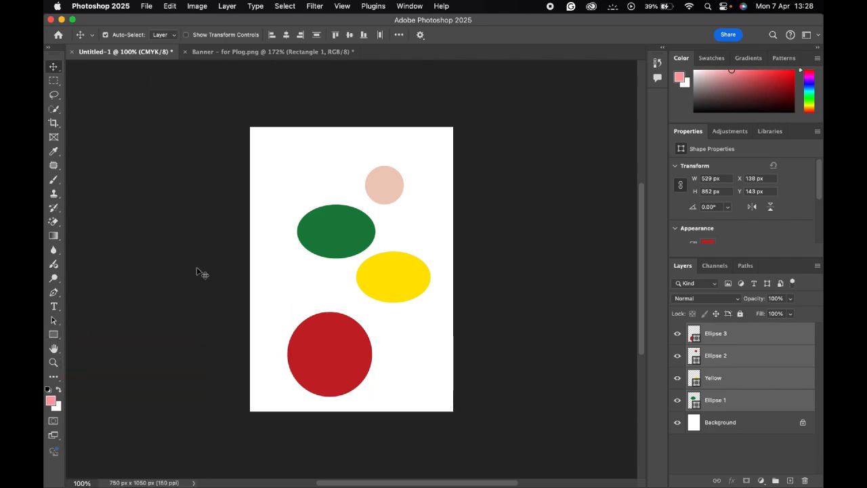
pyautogui.moveTo(226, 155); pyautogui.dragTo(454, 404)
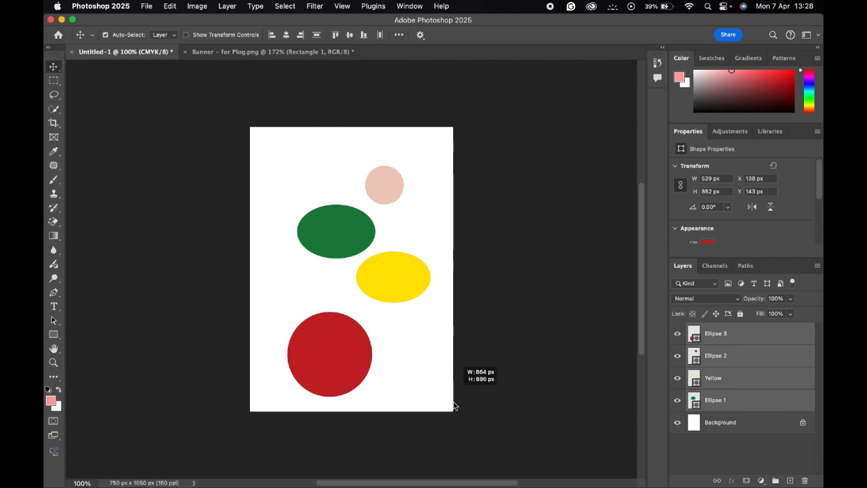
pyautogui.press('Delete')
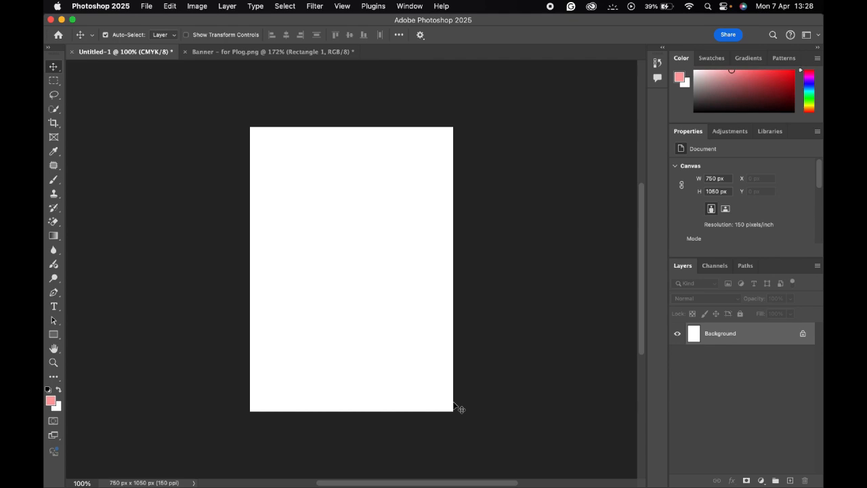
# - Draw a square about 325 by 325 px on the blank canvas with the Rectangle tool and undo it
pyautogui.click(53, 334)
pyautogui.click(296, 216)
pyautogui.moveTo(296, 216); pyautogui.dragTo(378, 284)
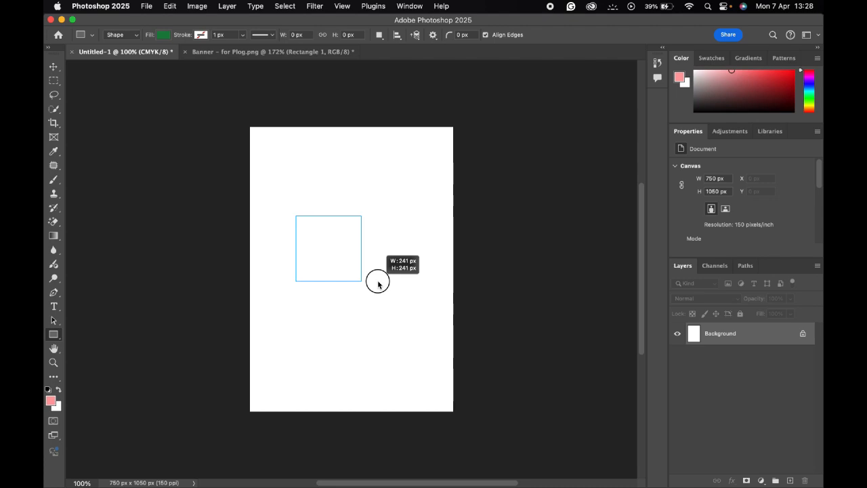
pyautogui.moveTo(378, 283)
pyautogui.mouseDown()
pyautogui.moveTo(429, 343)
pyautogui.moveTo(395, 306)
pyautogui.mouseUp()
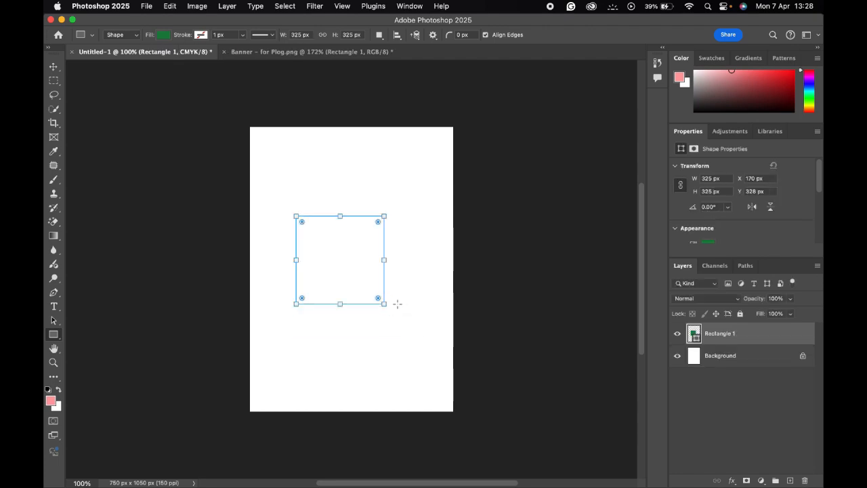
pyautogui.press('super+z')
# - Draw a green circle about 436 px across with the Ellipse tool and undo it
pyautogui.moveTo(53, 335); pyautogui.dragTo(86, 343)
pyautogui.moveTo(310, 191); pyautogui.dragTo(429, 340)
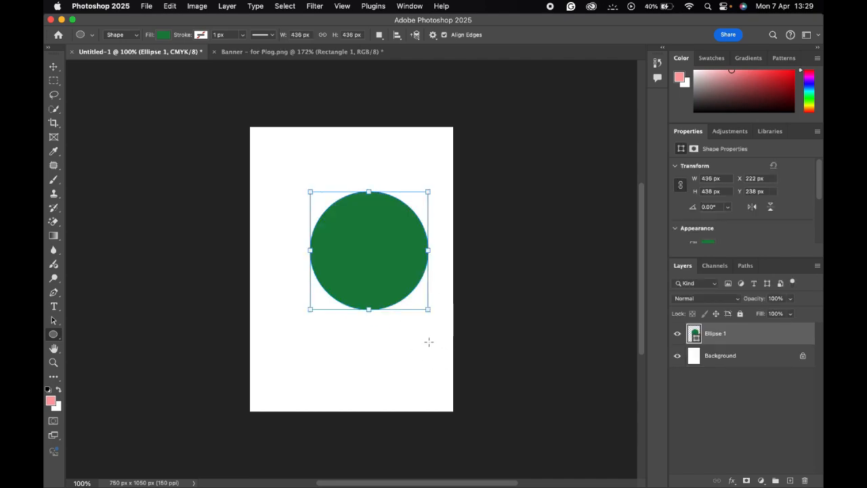
pyautogui.press('super+z')
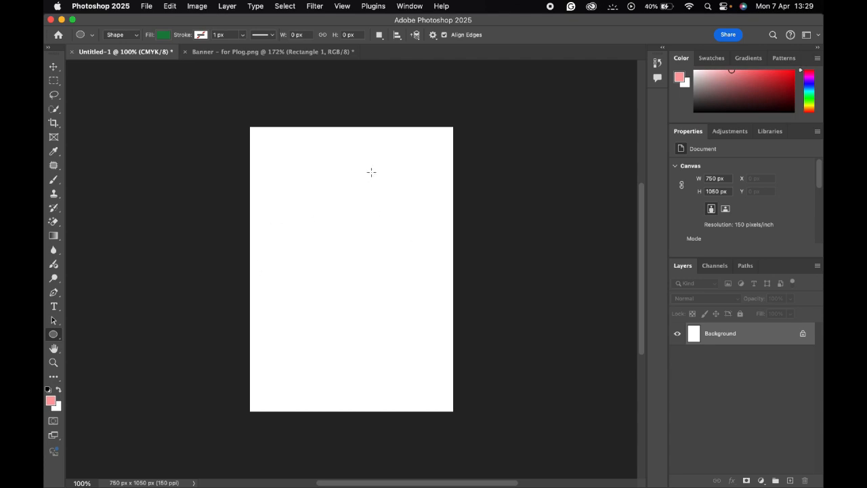